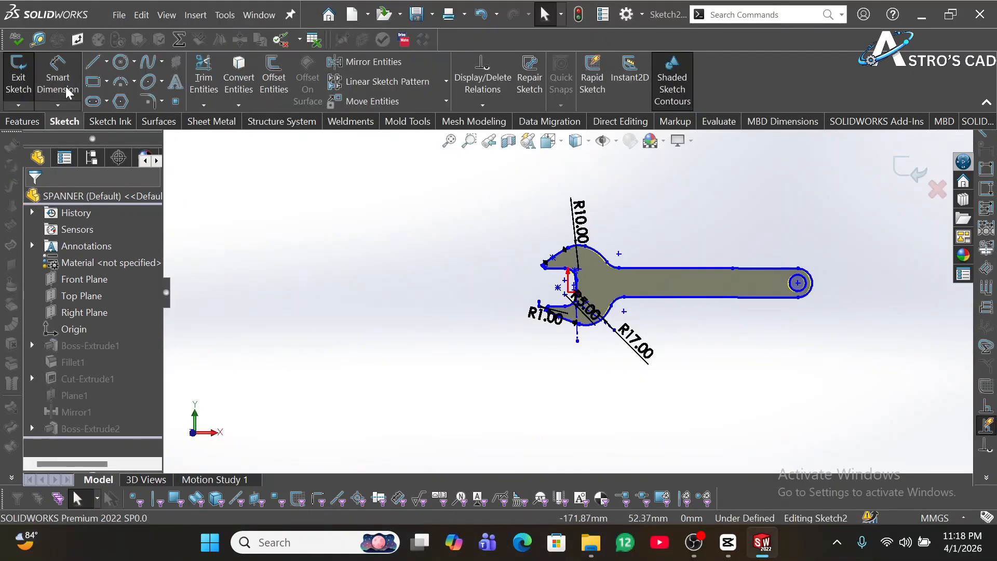
- Dimension the two segments of the spanner handle's upper edge at 50 mm and 30 mm
click(694, 232)
text(50)
key(Return)
click(761, 268)
click(763, 231)
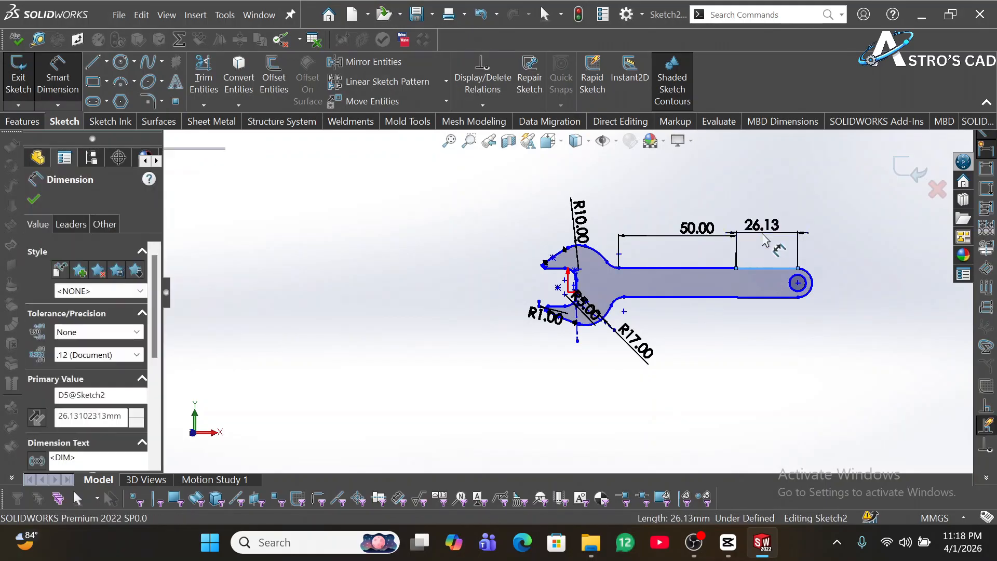
text(30)
key(Return)
- Dimension the spanner handle's lower edge, try a value of 100 mm and undo that value
click(717, 298)
click(724, 322)
text(100)
key(Return)
key(Escape)
key(ctrl+z)
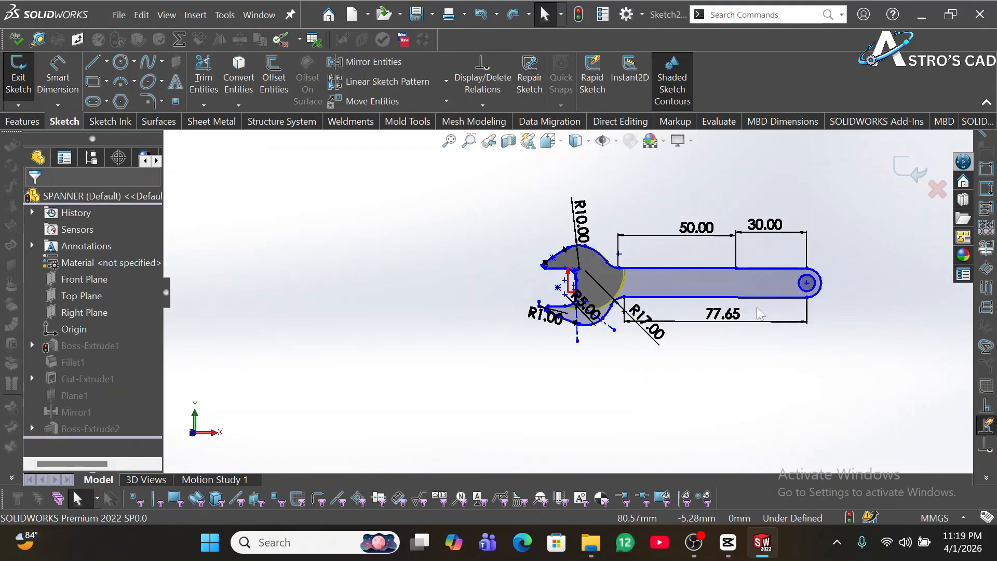
- Set the length dimension of the spanner handle's lower edge to 77 mm
double_click(737, 317)
text(77)
key(Return)
scroll(779, 322, down, 2)
key(Escape)
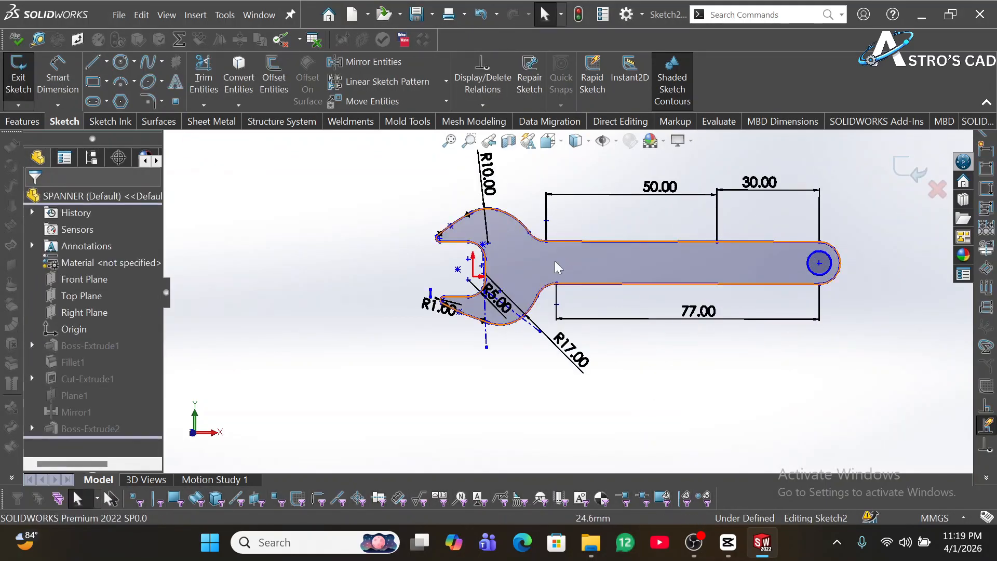
- Select the points where the handle's upper and lower edges meet the head, and inspect the spanner model in 3D
click(546, 241)
ctrl+click(556, 284)
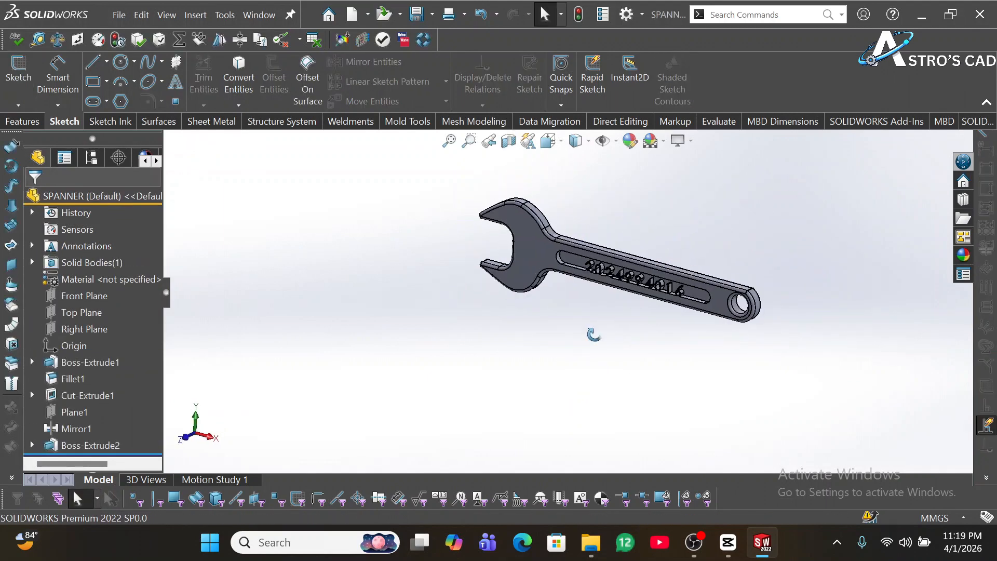
middle_drag(593, 334, 371, 367)
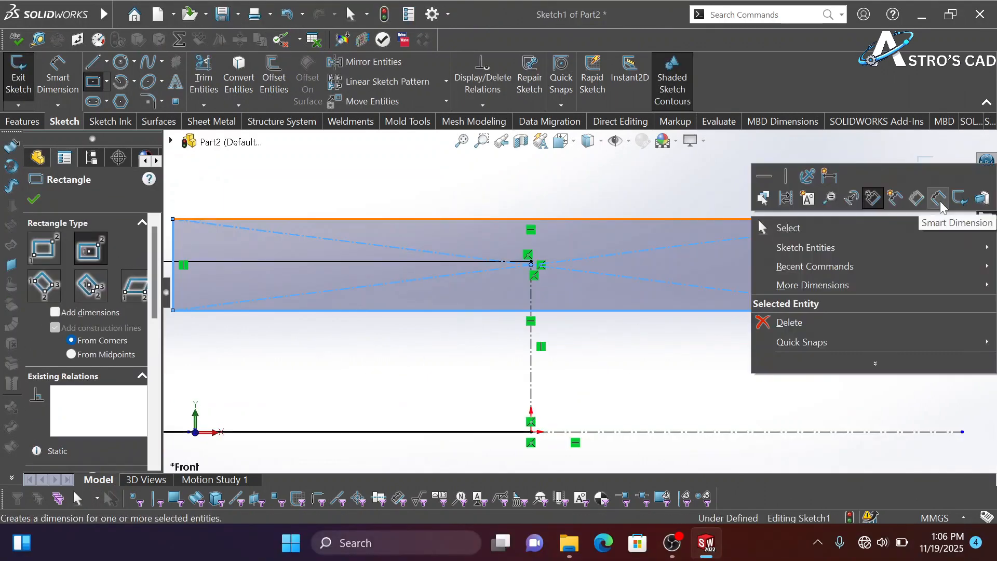
- Dimension the length of the rectangle above the horizontal centerline at 516 mm
click(654, 201)
key(Escape)
scroll(541, 228, up, 4)
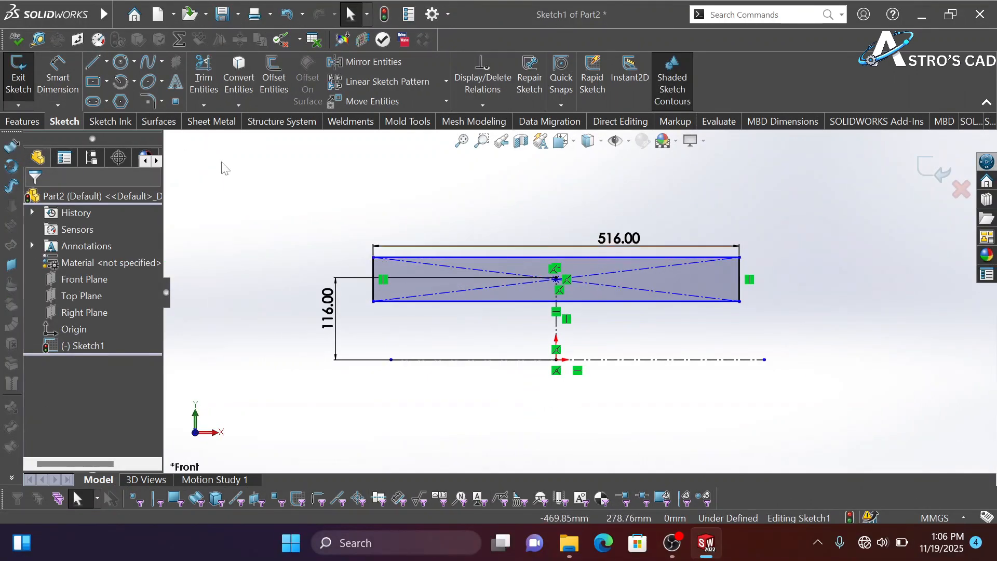
- Sketch a three-line recess about 31 mm deep into the rectangle, starting and ending on its upper edge
click(93, 62)
click(406, 257)
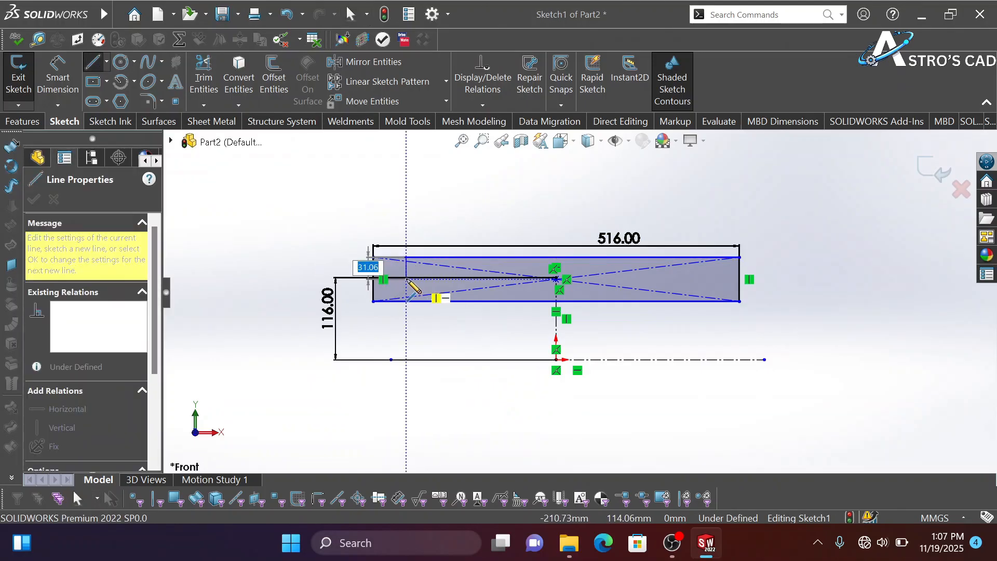
click(405, 279)
click(702, 279)
click(702, 257)
right_click(755, 194)
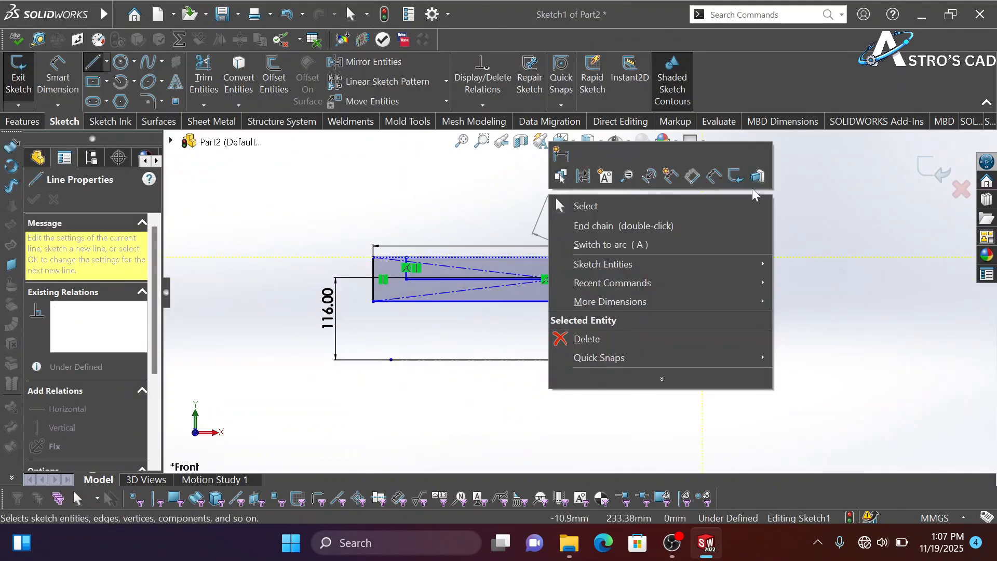
click(756, 200)
- Dimension the distance from each end of the recess to the nearest rectangle corner at 46 mm
click(58, 74)
click(373, 257)
click(406, 257)
click(389, 209)
text(46.54012815mm)
key(Return)
click(702, 257)
click(739, 257)
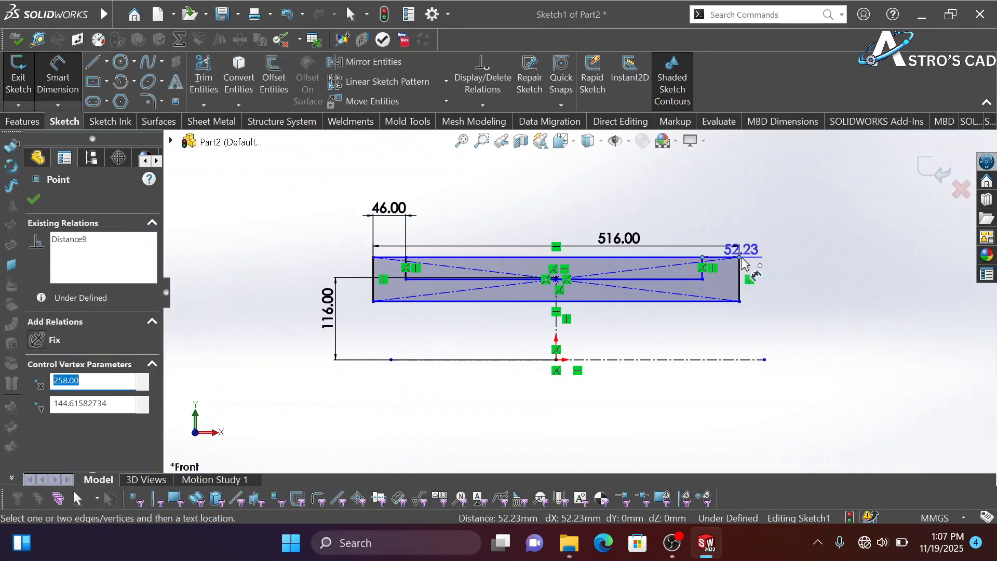
click(707, 203)
text(46)
key(Return)
- Trim the rectangle's upper edge where it spans the recess
click(204, 74)
mouse_move(431, 244)
mouse_down()
mouse_move(430, 268)
mouse_move(649, 274)
mouse_up()
click(34, 199)
- Revolve the recessed profile 360 degrees around the horizontal centerline
click(23, 121)
click(69, 78)
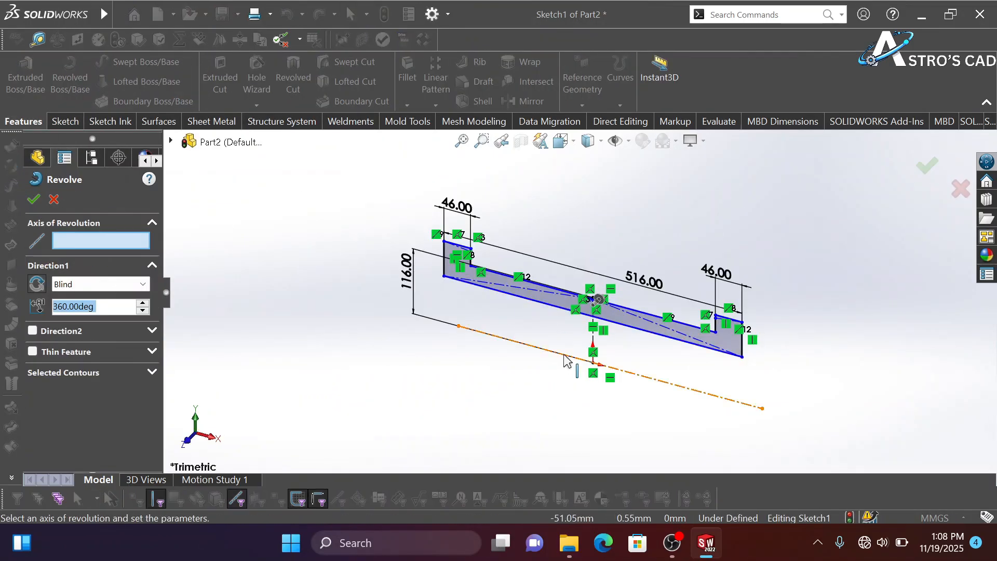
click(490, 289)
right_click(100, 240)
click(130, 265)
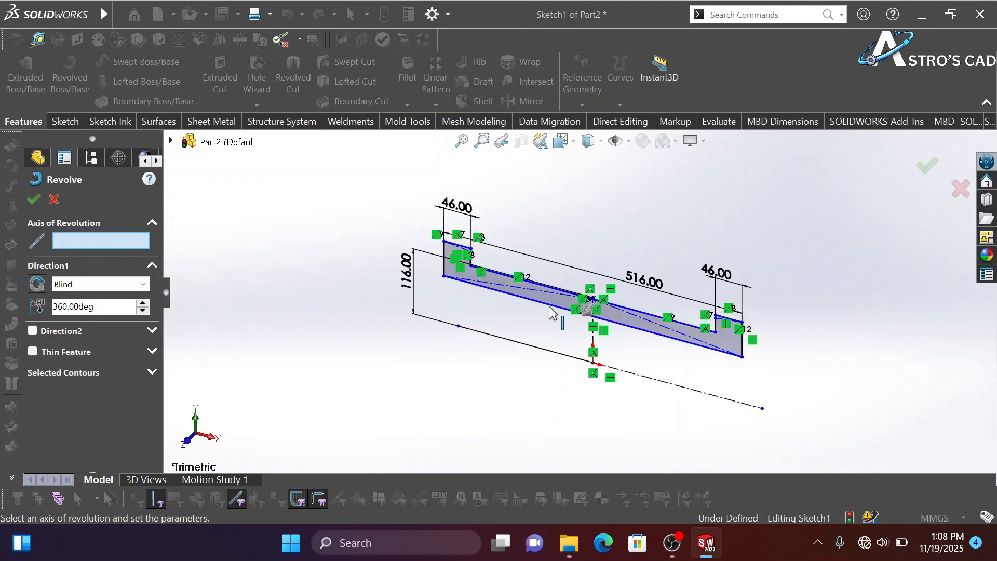
click(718, 398)
click(33, 199)
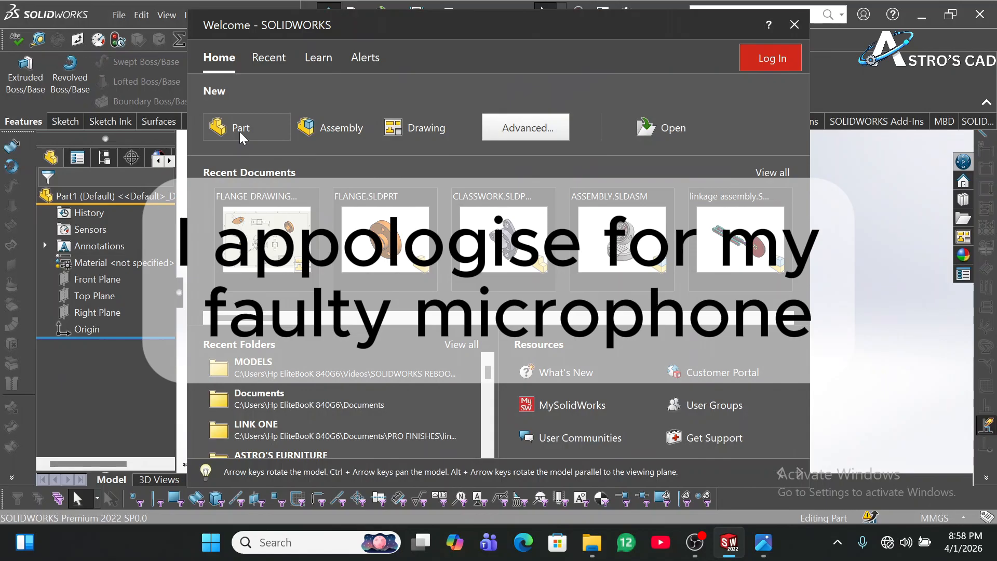
- Create a new part and preview its Top, Right and Front planes
click(239, 132)
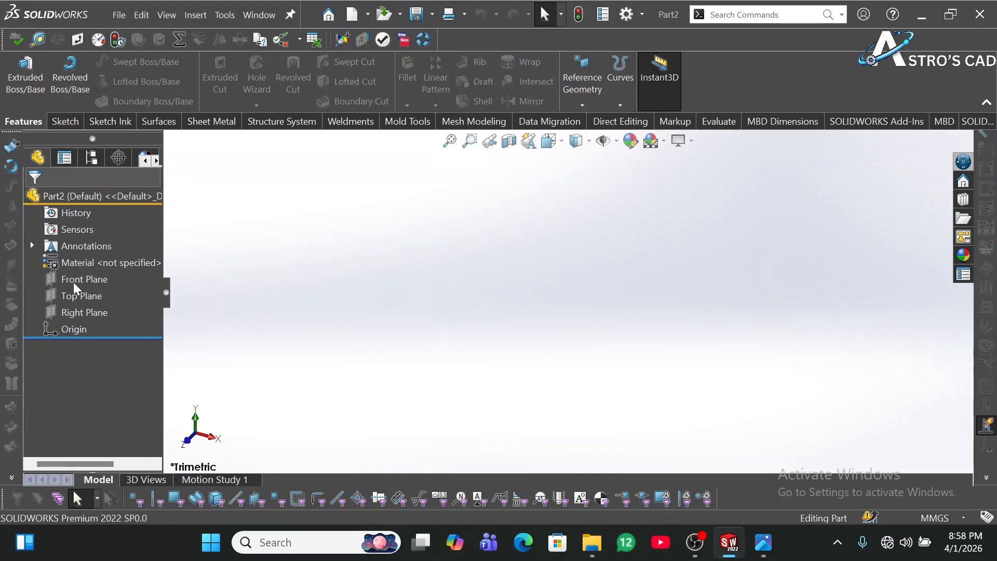
click(75, 296)
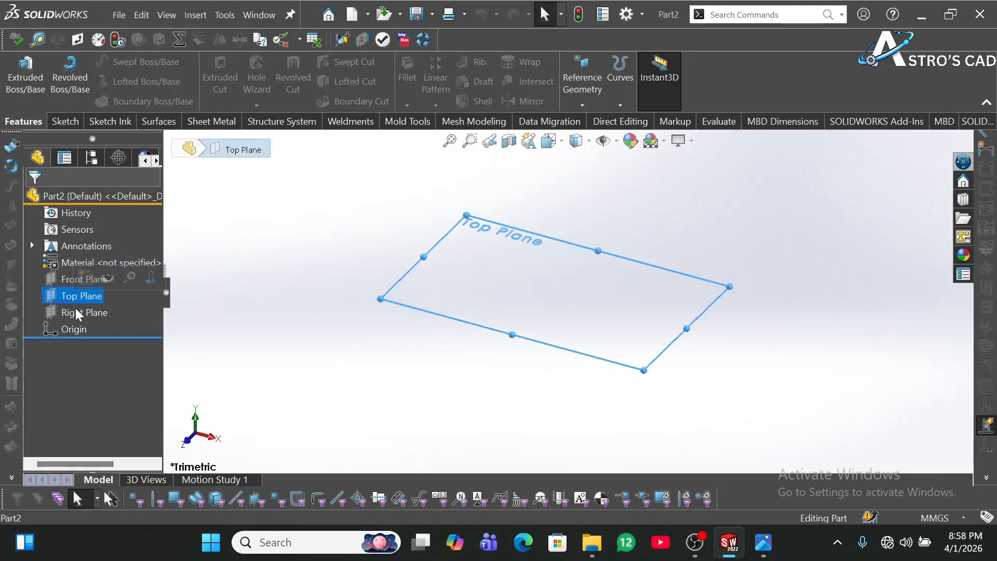
click(75, 310)
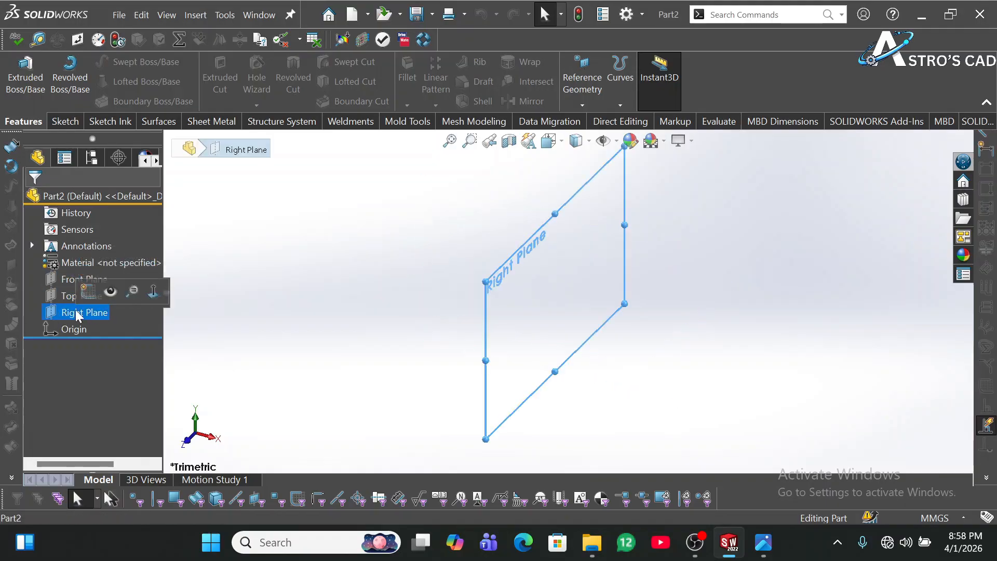
click(69, 280)
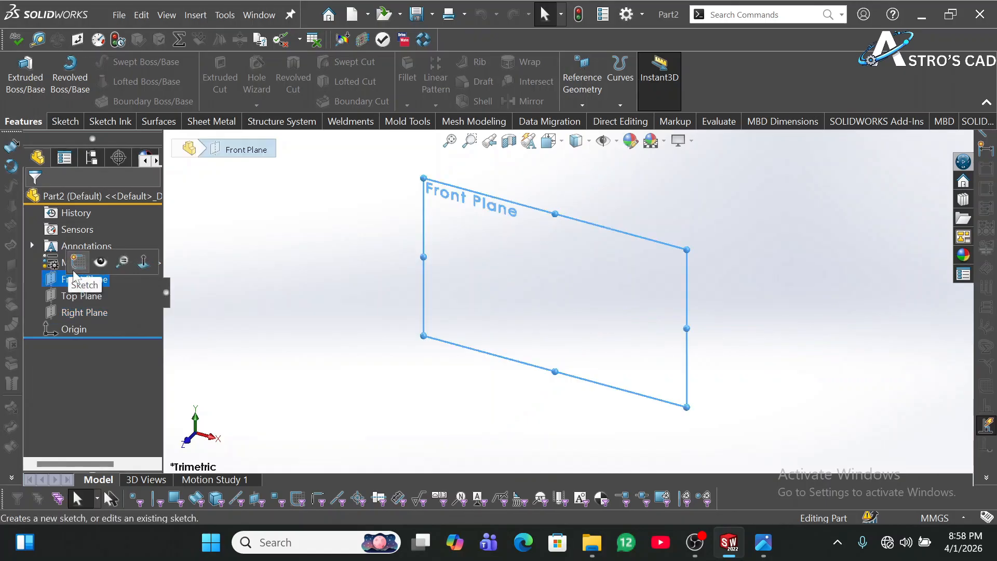
click(253, 262)
- Start a sketch on the Front Plane
click(65, 122)
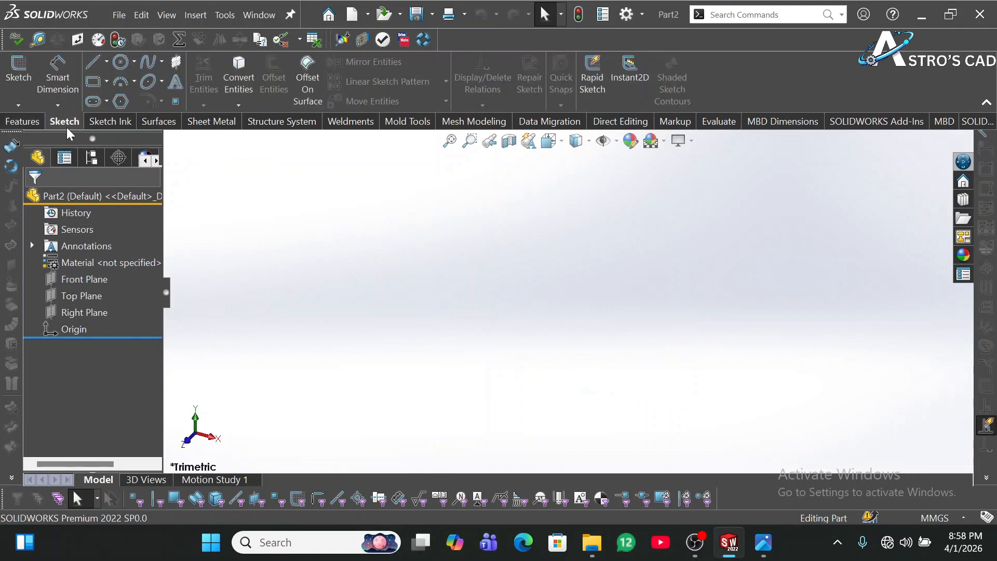
click(20, 77)
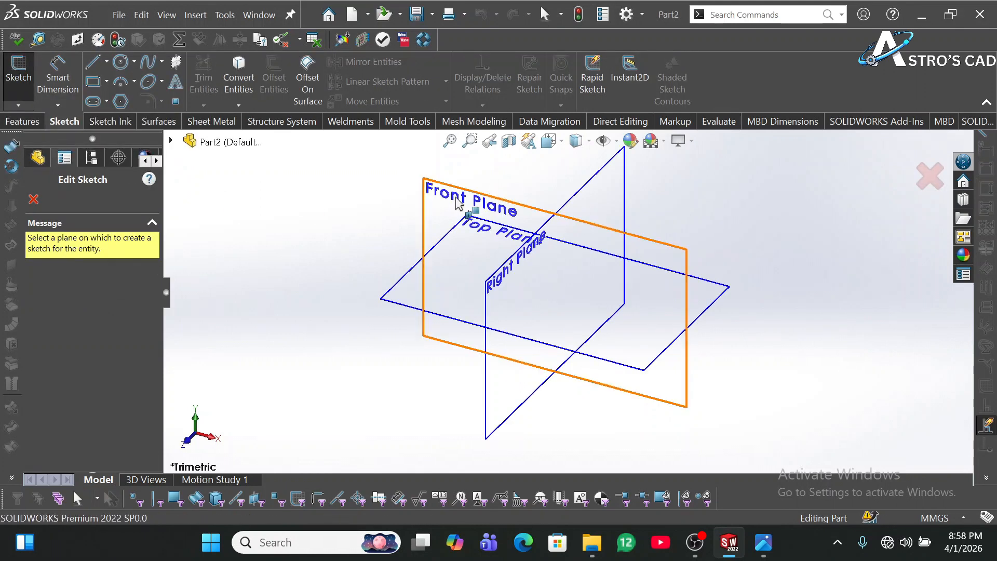
click(437, 217)
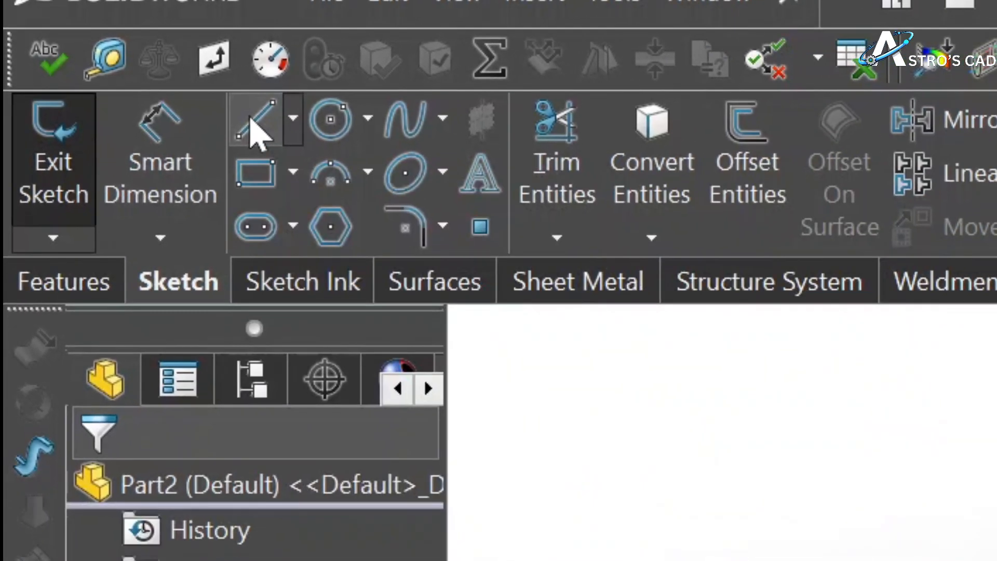
- Sketch a closed line profile from the origin with a base segment about 53.5 mm, a slanted side about 43 mm and a vertical side about 35 mm
click(314, 141)
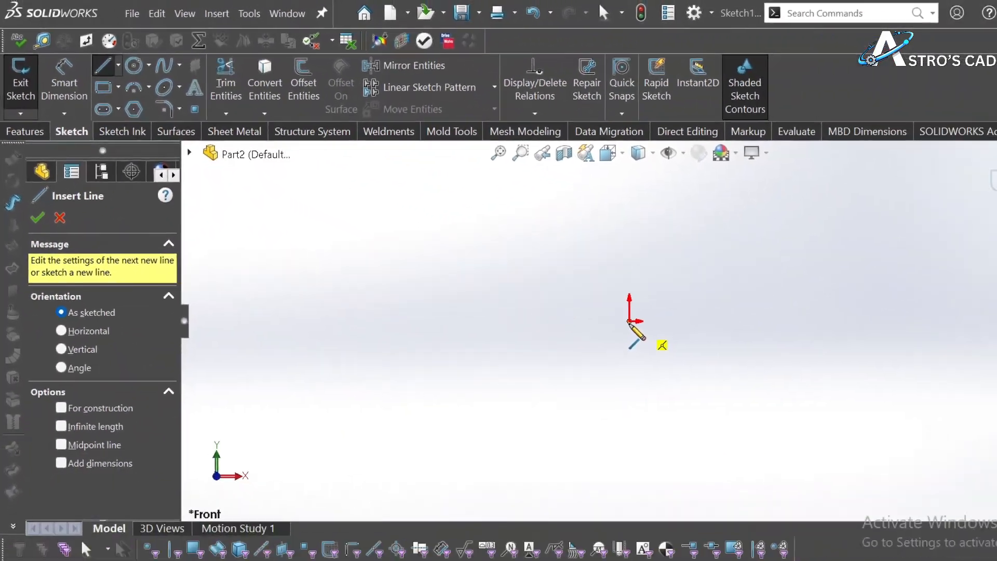
click(568, 293)
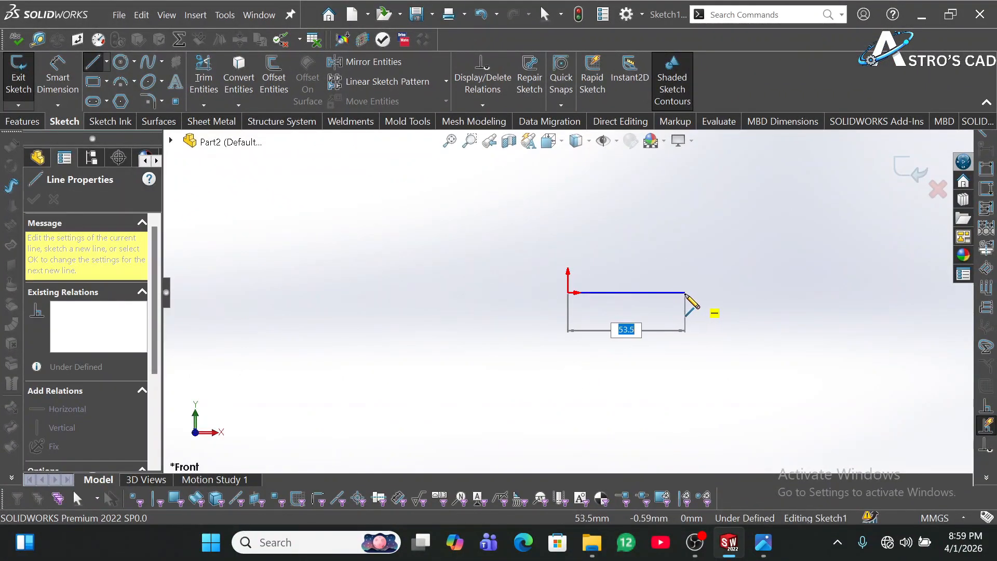
click(685, 292)
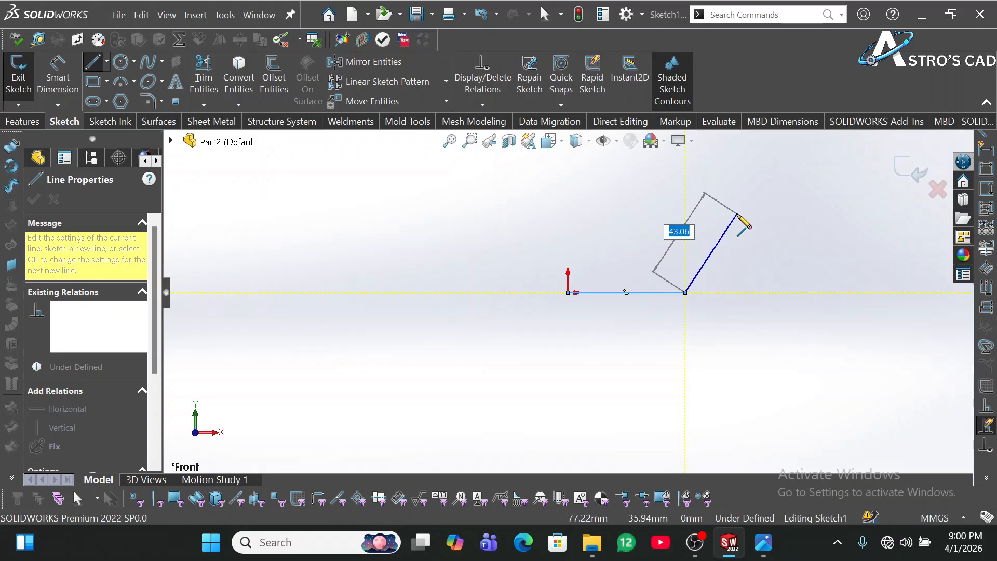
click(737, 215)
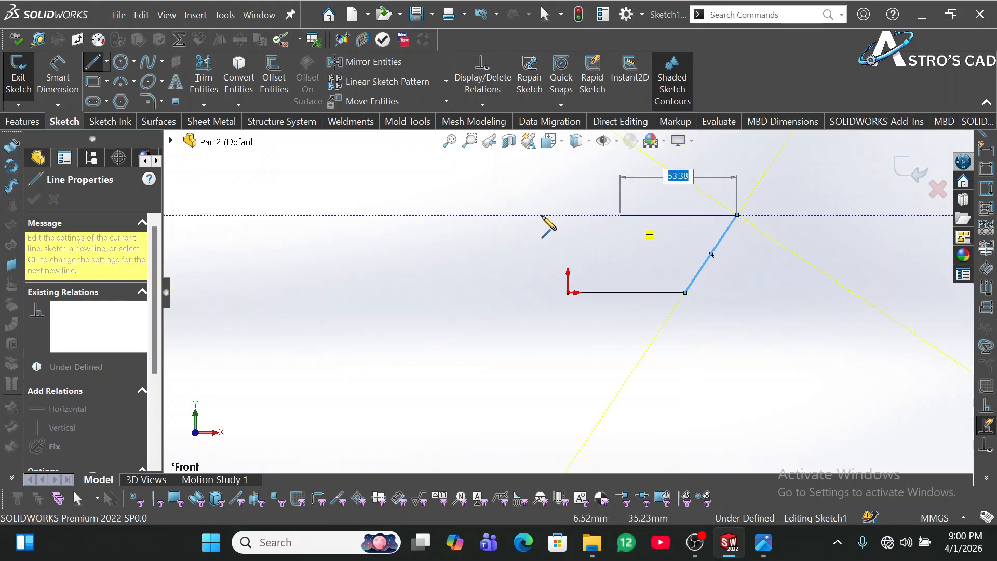
click(437, 214)
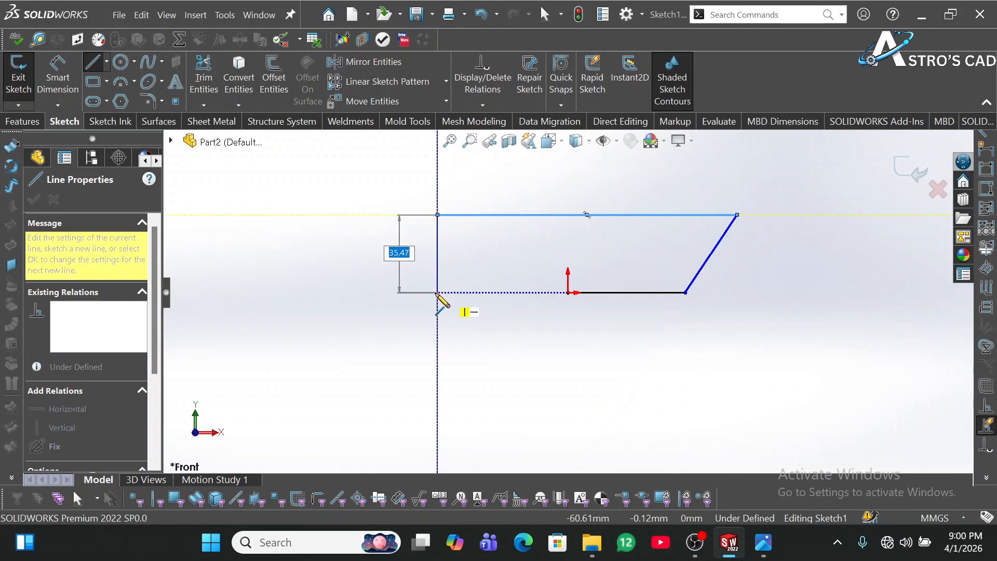
click(437, 292)
click(567, 292)
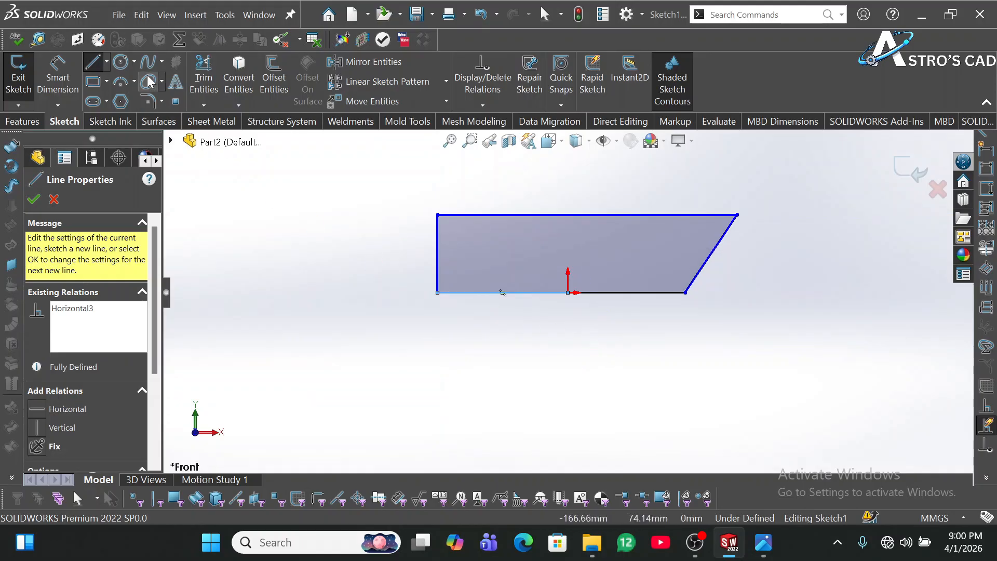
- Draw a circle about 51 mm in diameter centred on the origin
click(121, 63)
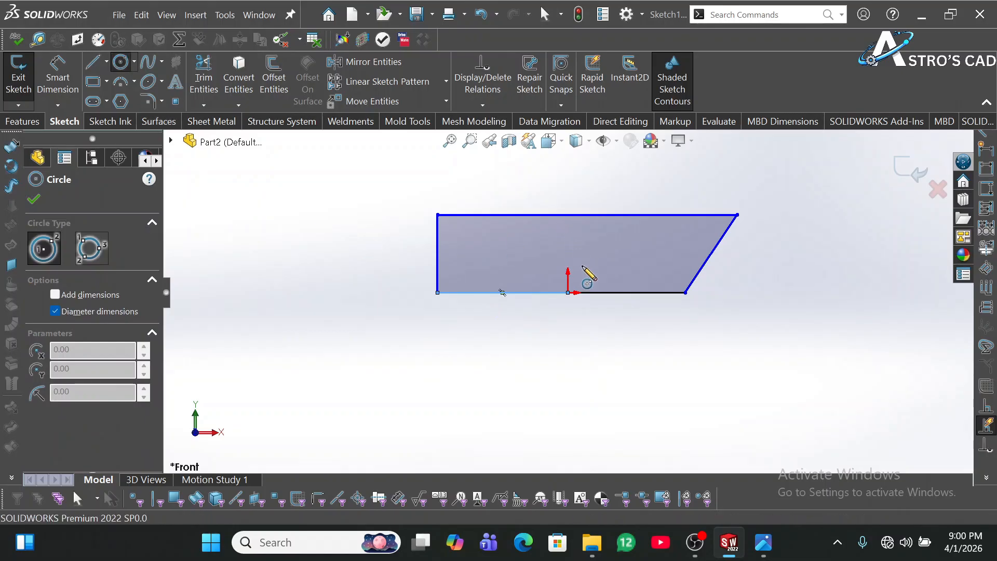
click(568, 293)
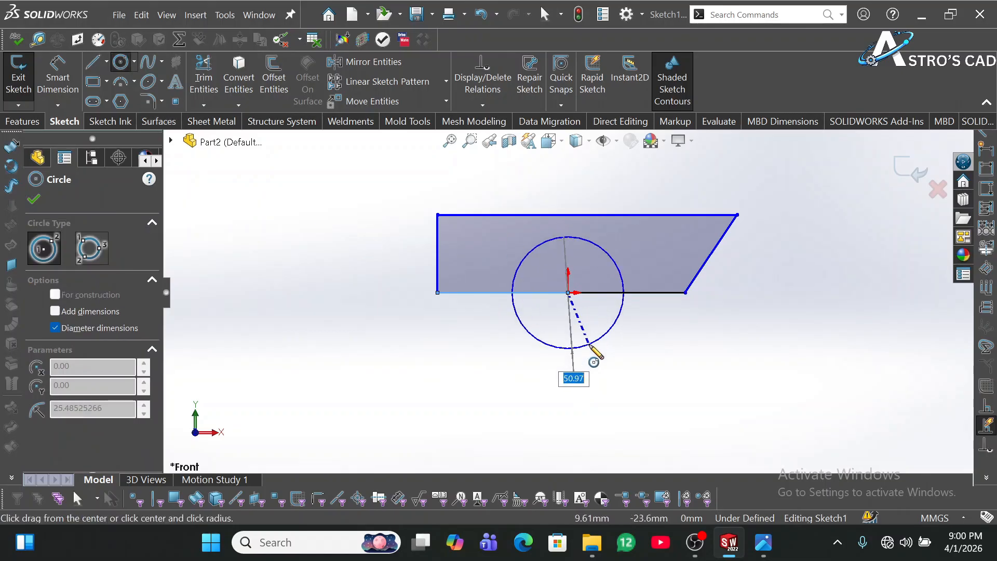
click(593, 355)
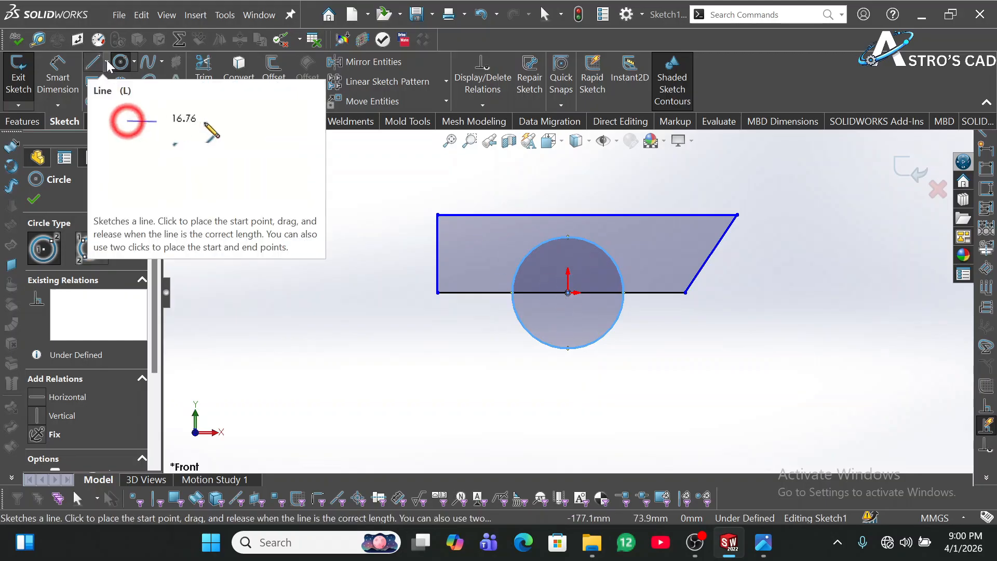
- Draw a slightly sloping midpoint line below and to the left of the closed profile
click(134, 62)
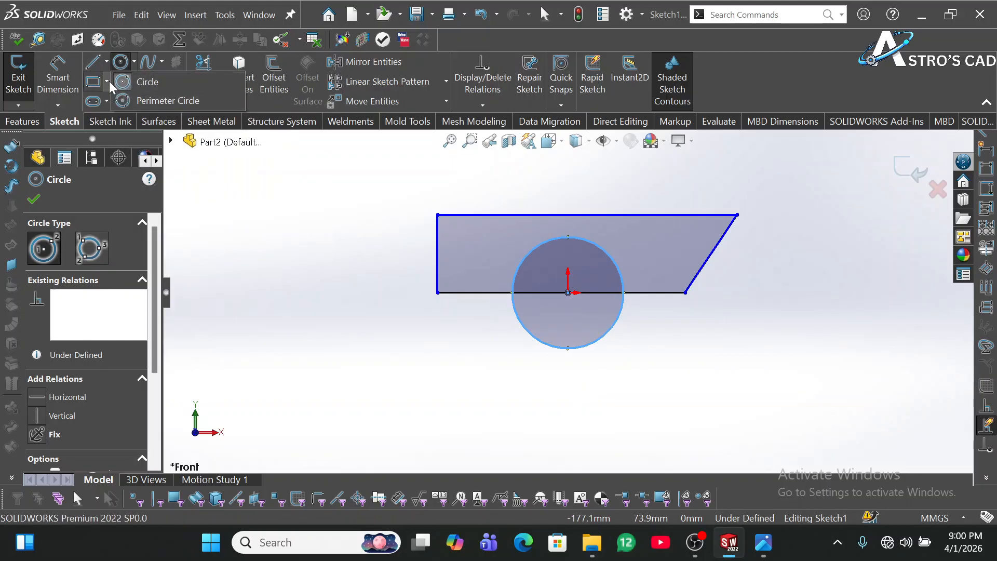
click(107, 62)
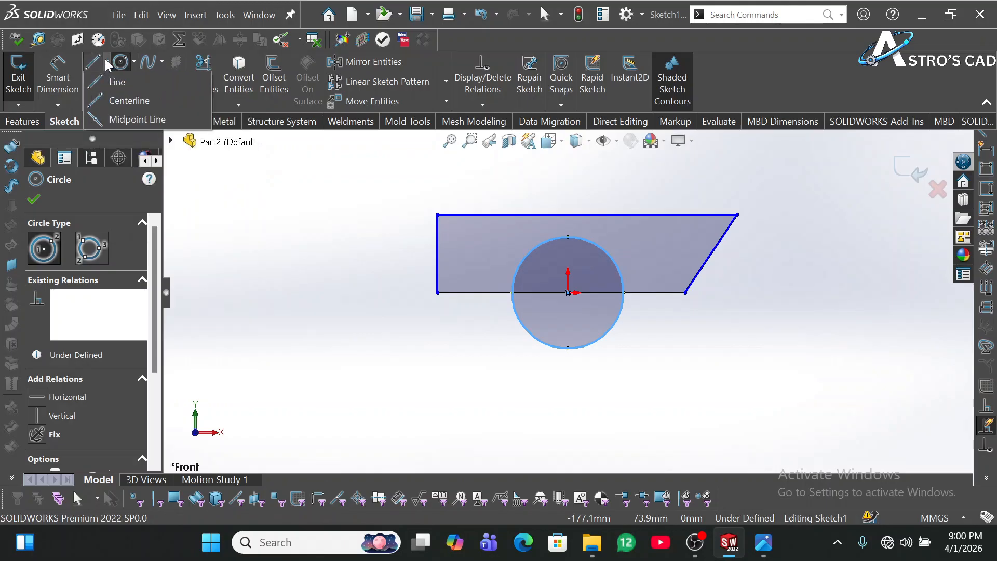
click(147, 120)
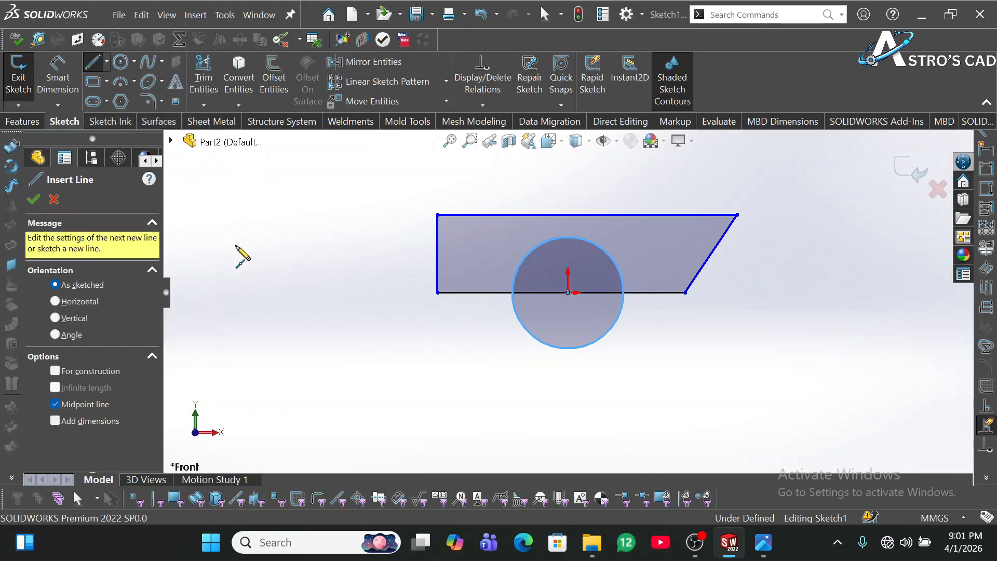
click(396, 374)
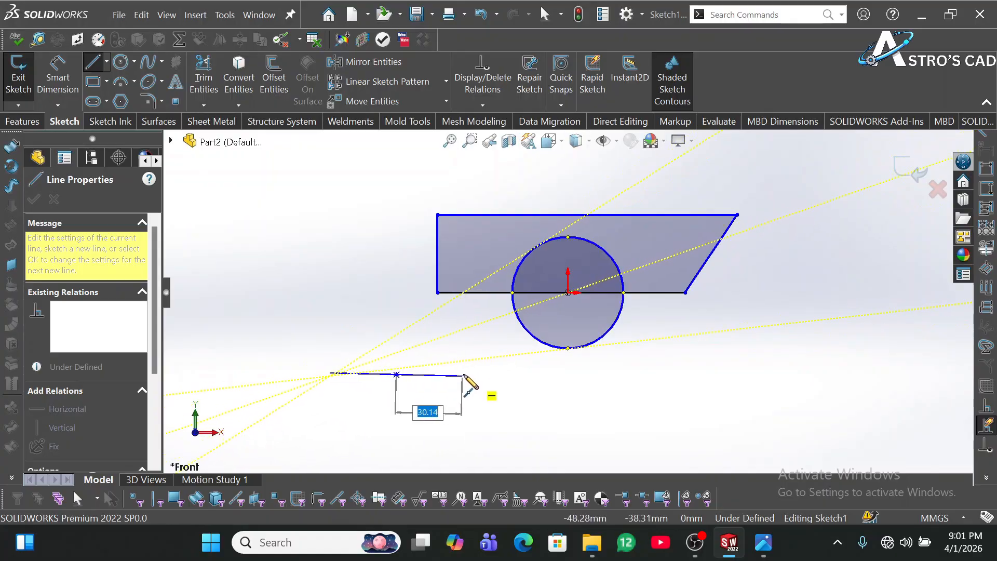
click(469, 379)
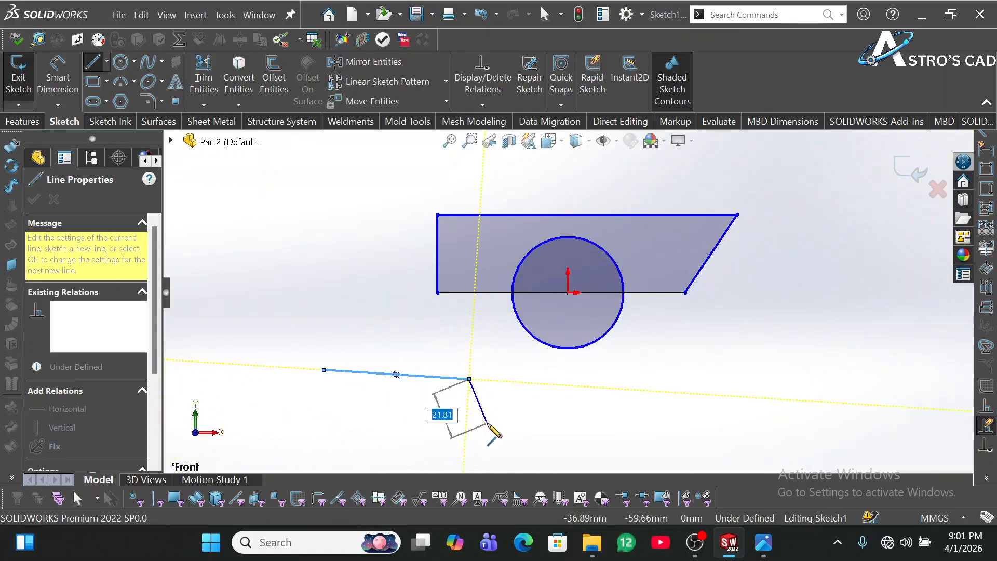
- Extend the midpoint line with three connected lines, the first about 22 mm long, to close a four-sided shape
click(487, 423)
click(396, 423)
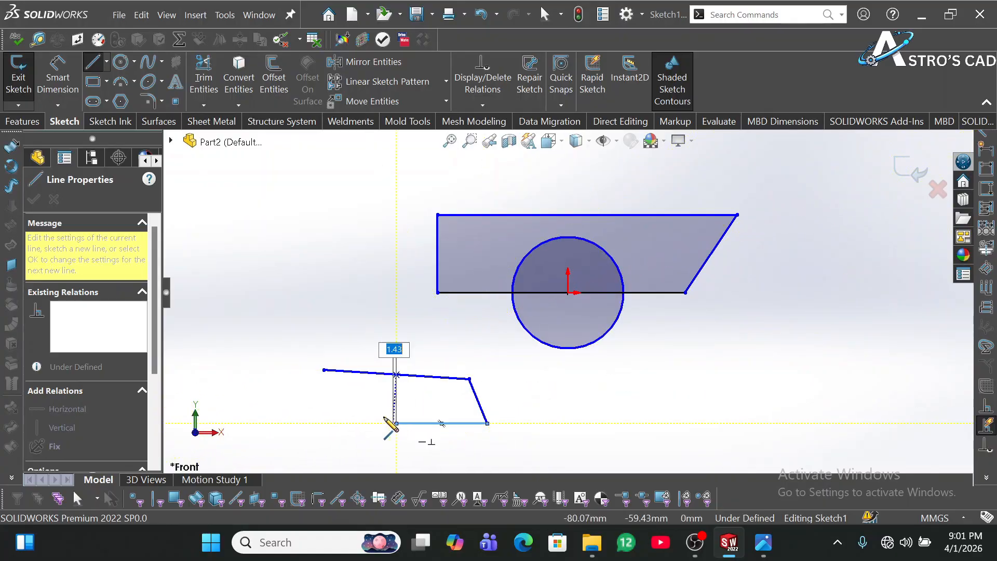
click(324, 371)
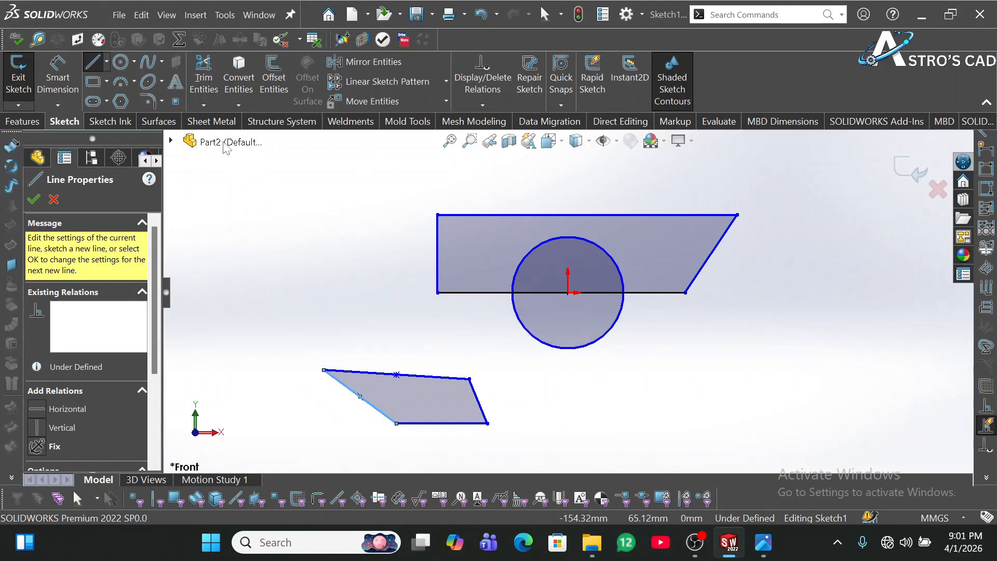
- Draw a perimeter circle inside the closed profile, tangent to its base, vertical side and upper edge
click(135, 66)
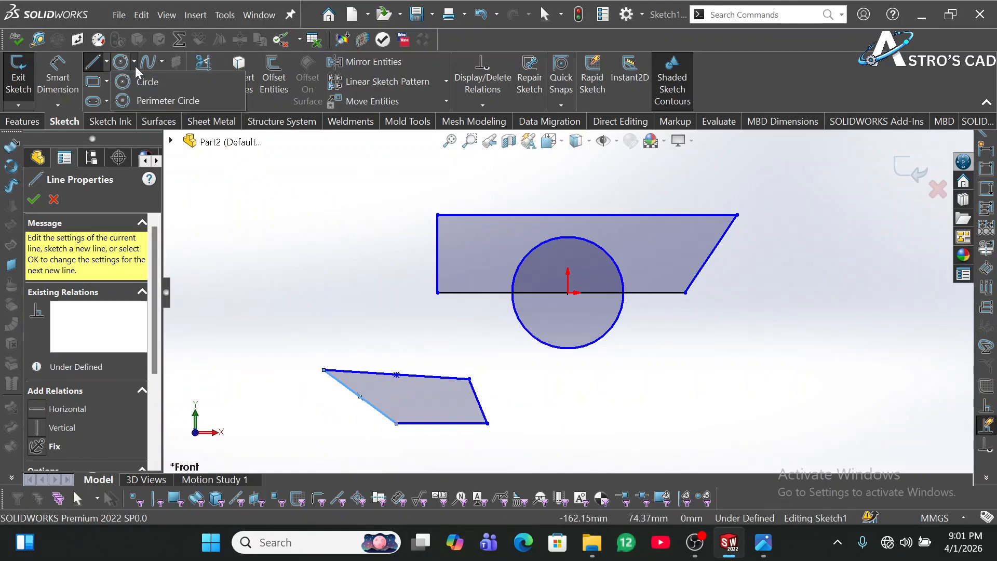
click(155, 101)
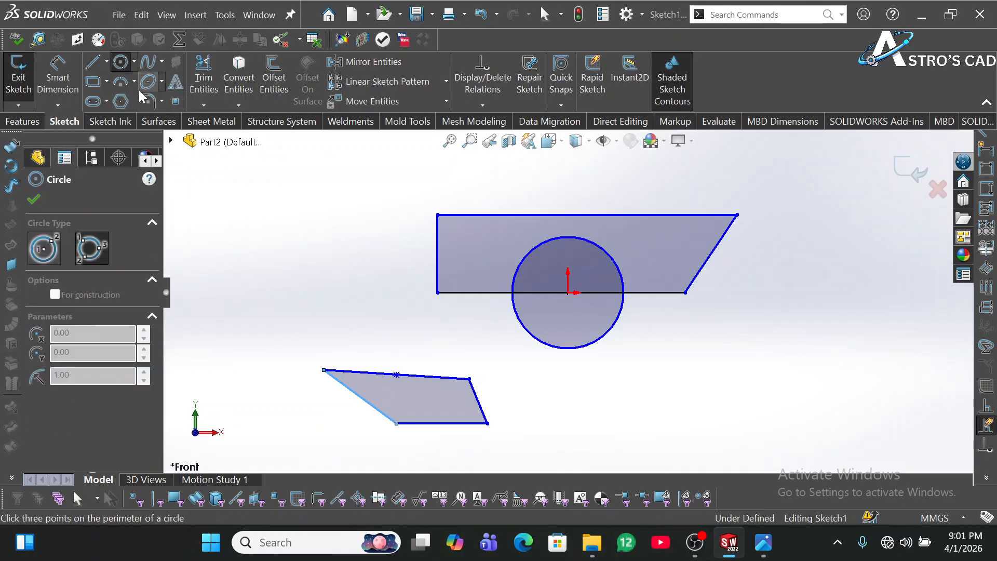
click(476, 294)
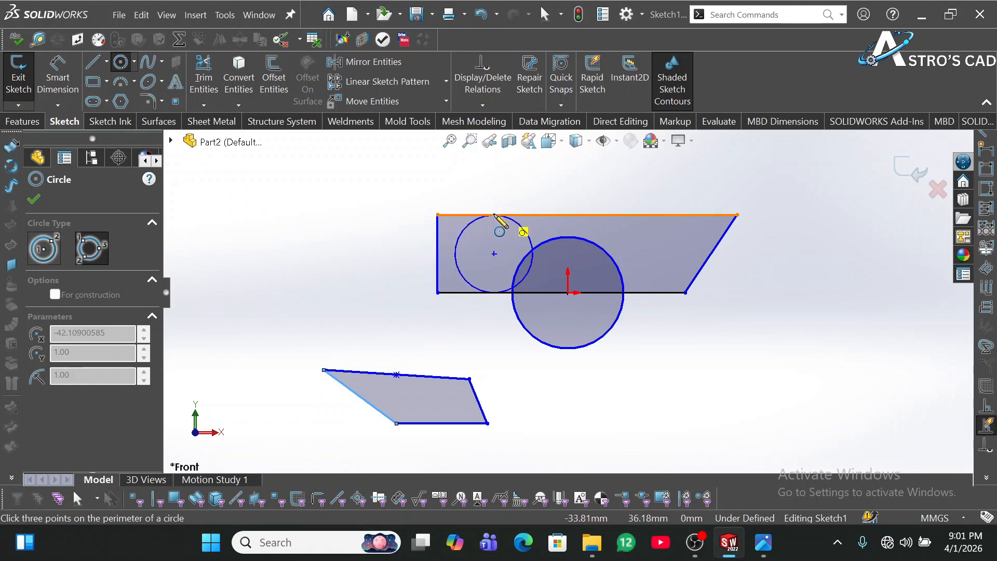
click(438, 252)
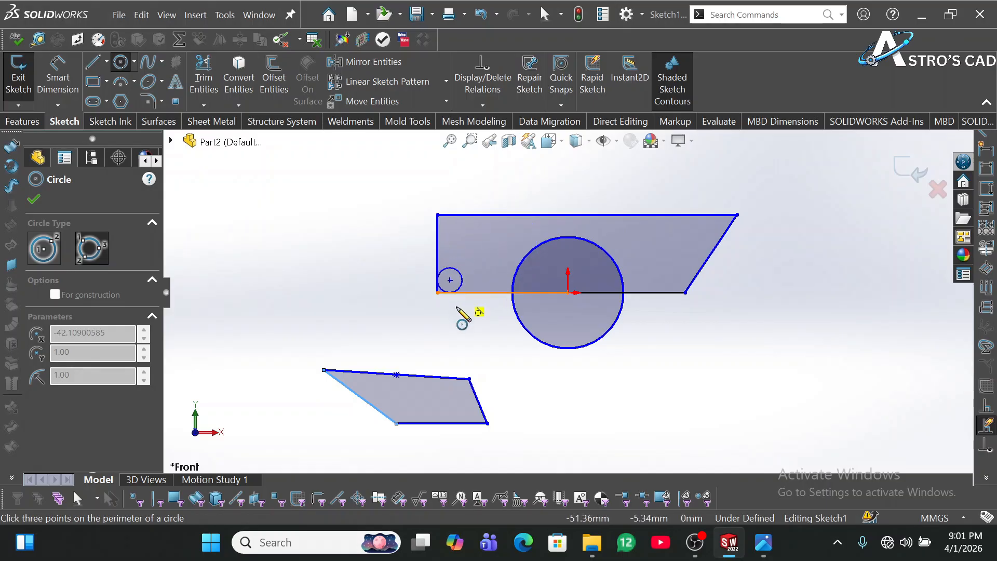
click(513, 218)
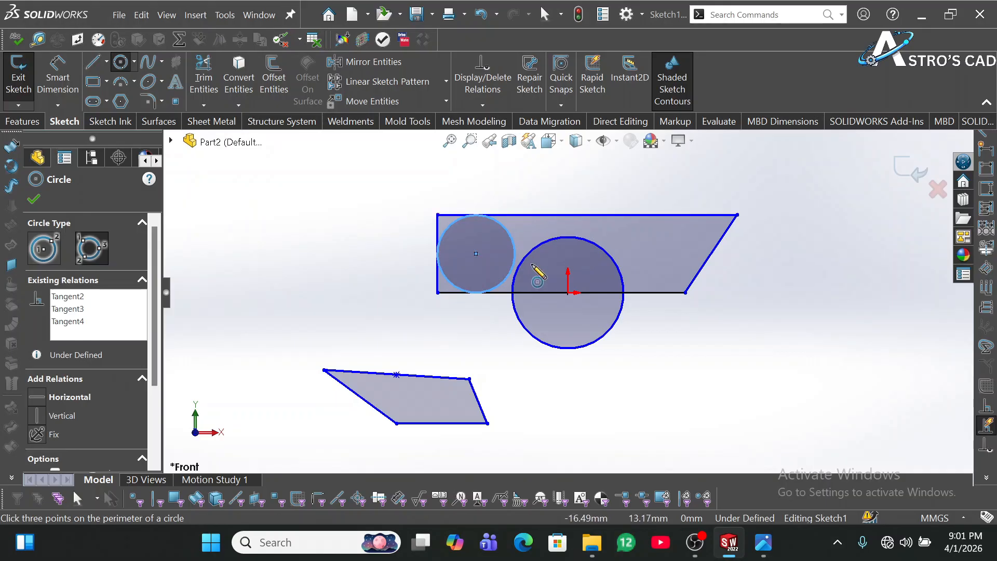
- Draw a second perimeter circle inside the profile, tangent to its base, upper edge and slanted side
click(654, 292)
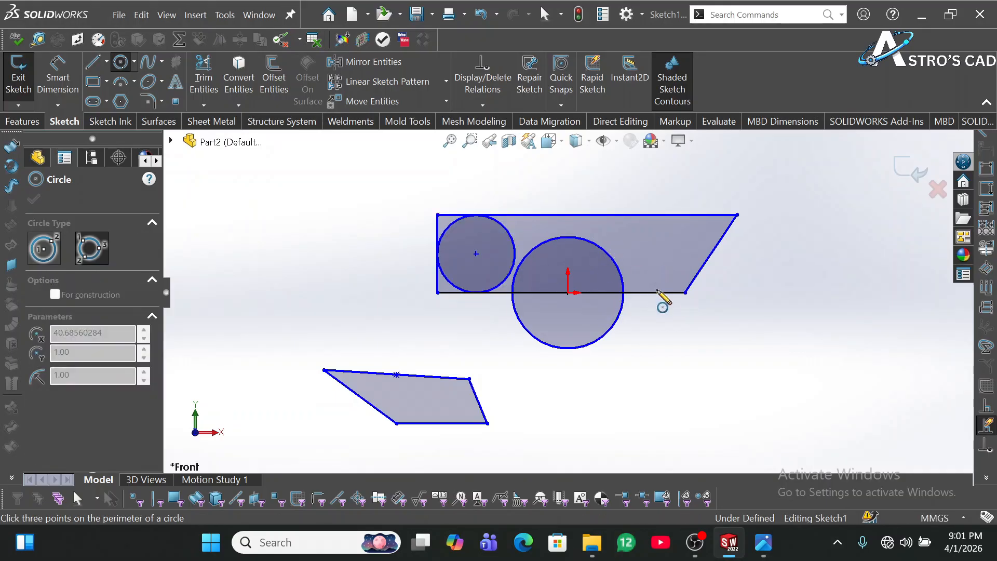
click(666, 216)
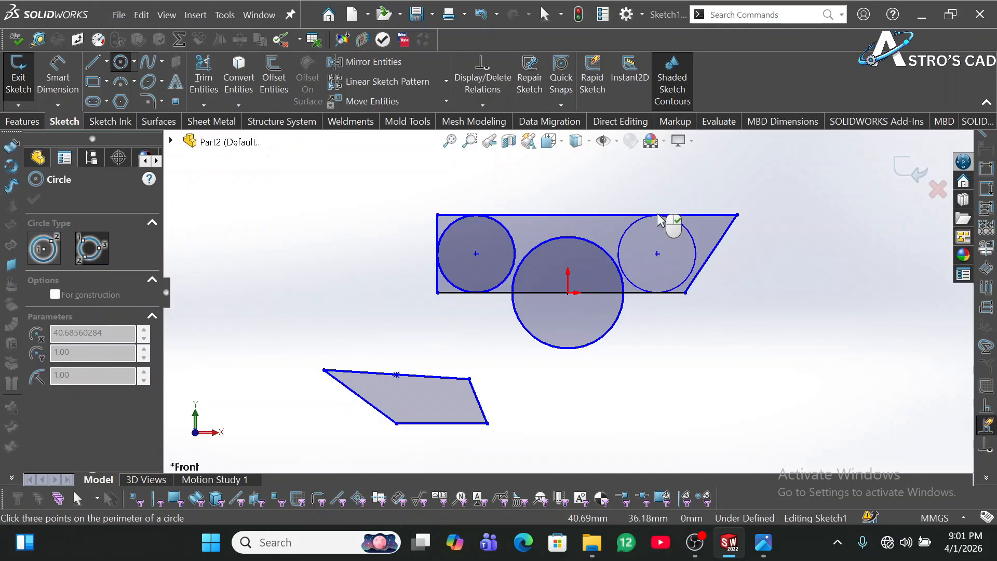
click(718, 248)
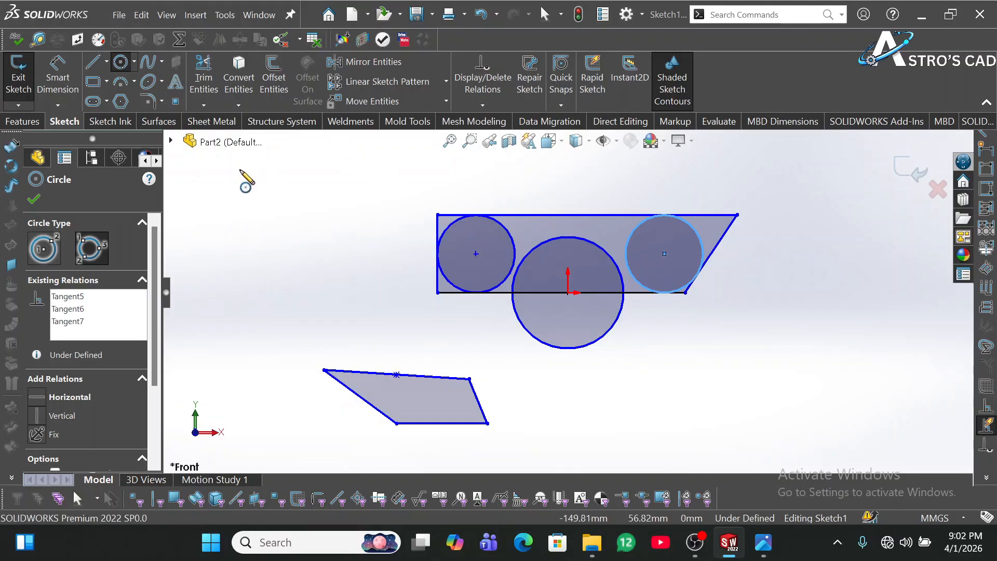
- Draw an open five-point spline to the left of the closed profile and reshape it by moving its second point upward
click(147, 63)
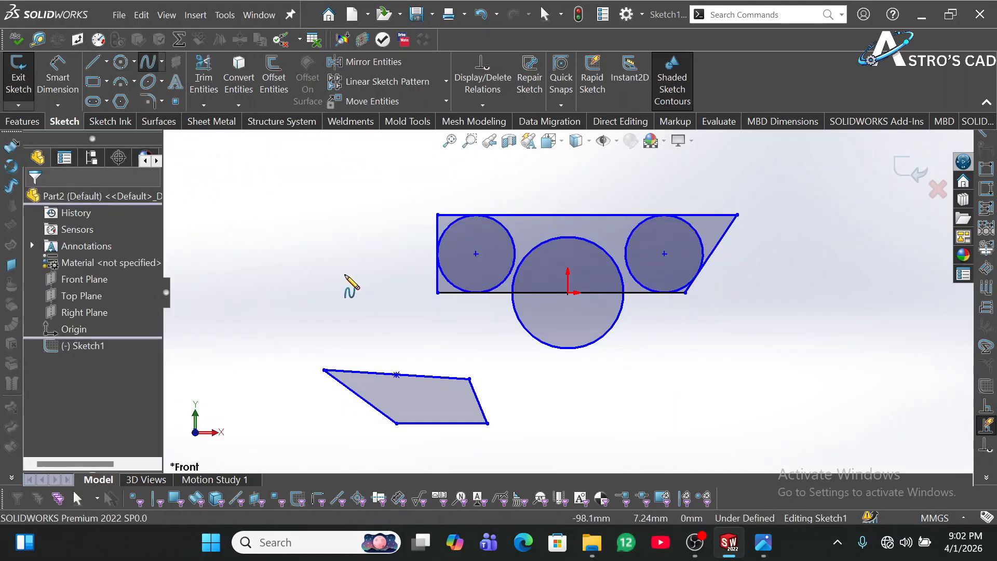
click(212, 235)
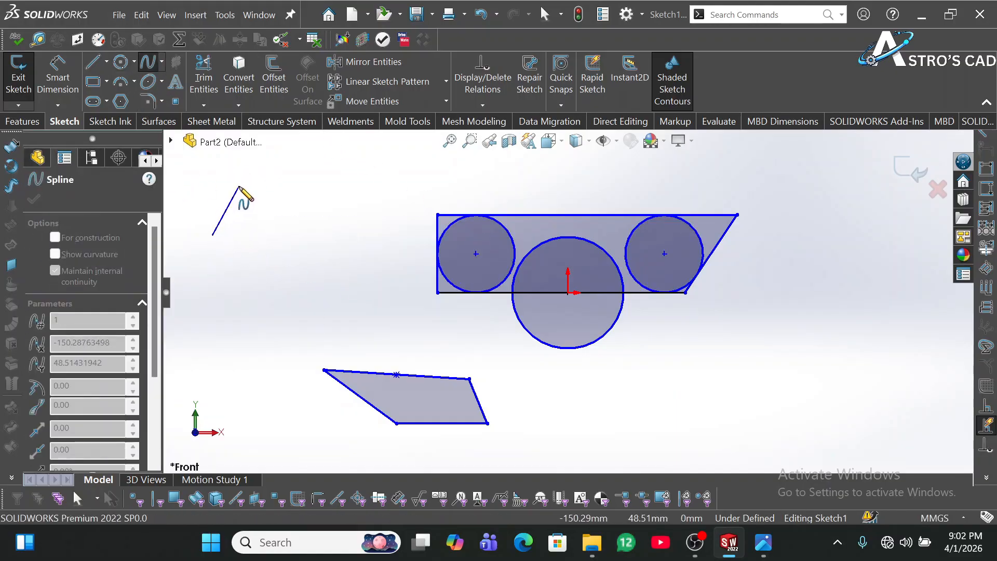
click(240, 186)
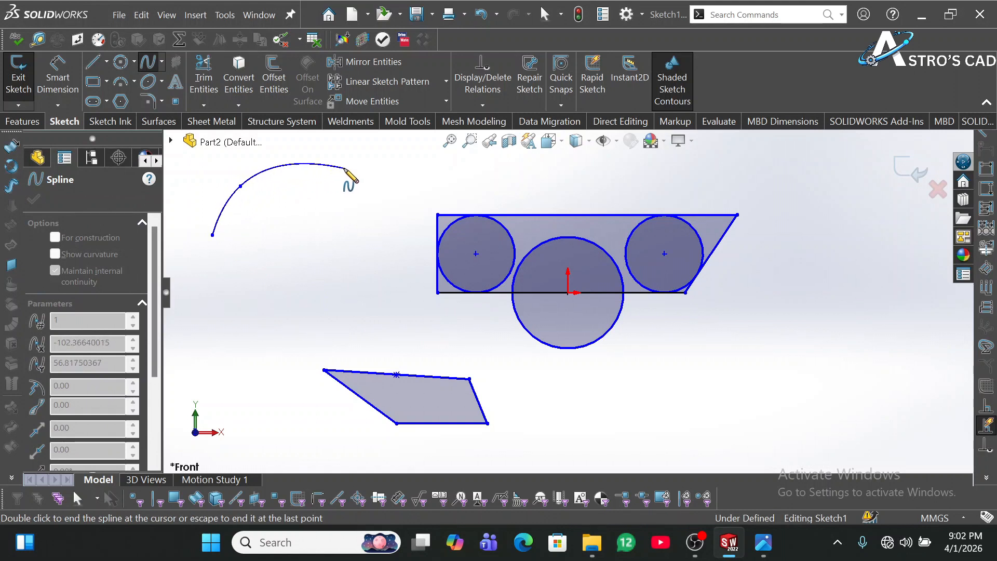
click(344, 168)
click(384, 299)
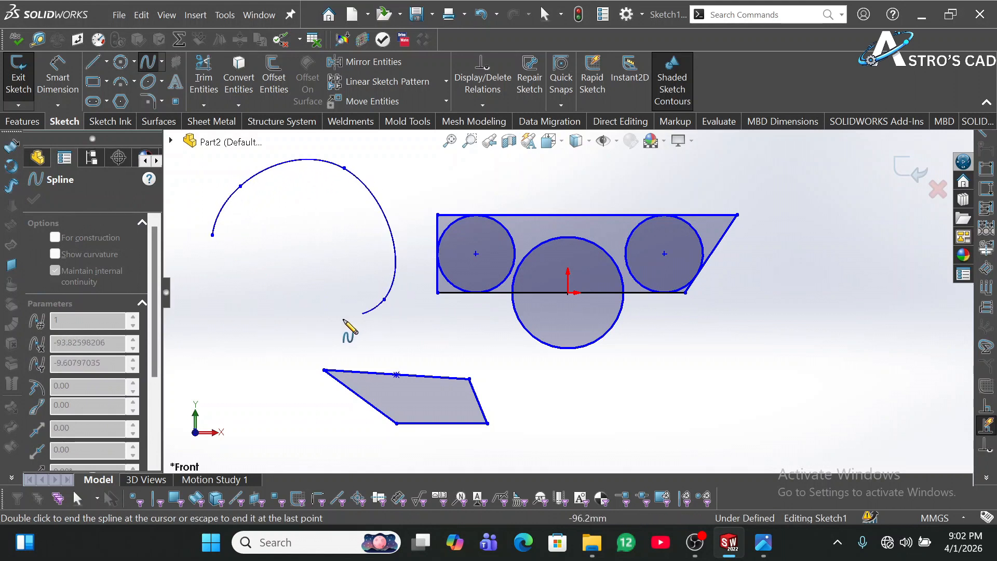
click(221, 283)
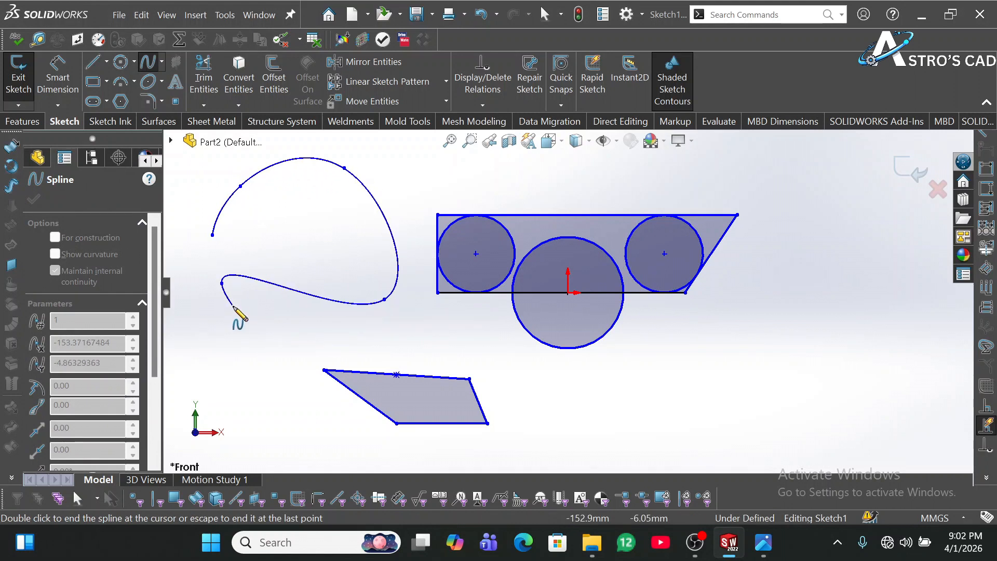
key(Escape)
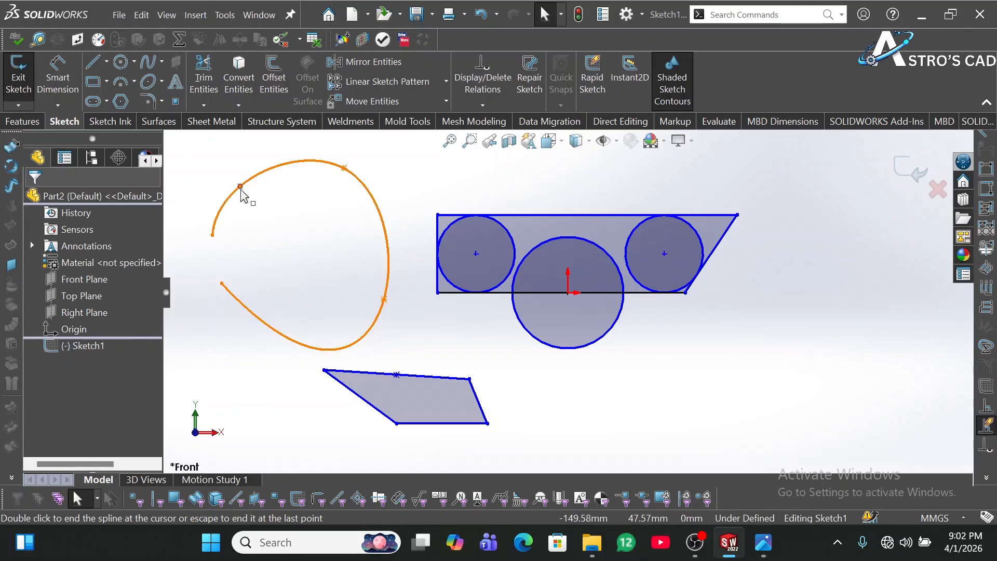
drag(240, 186, 194, 172)
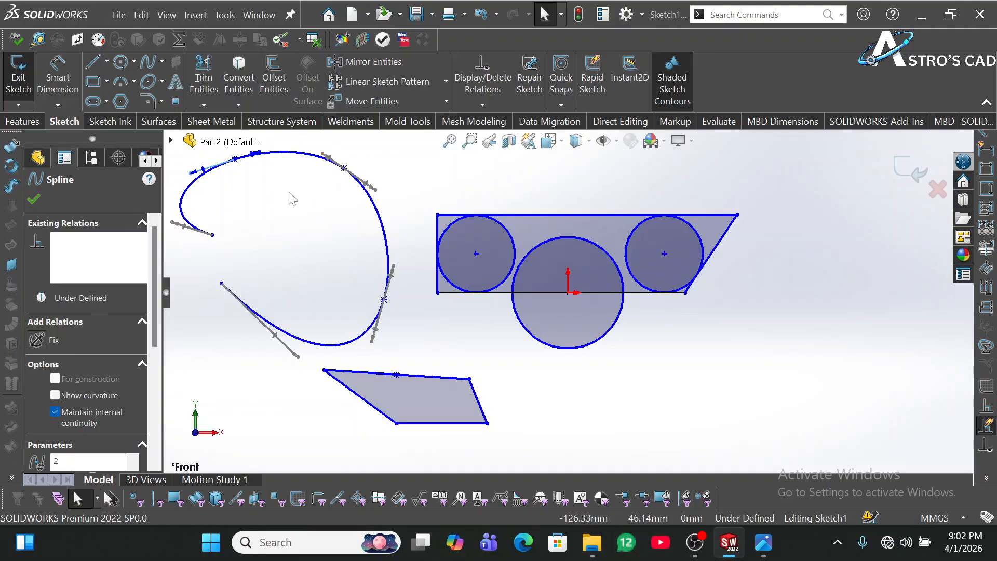
click(343, 230)
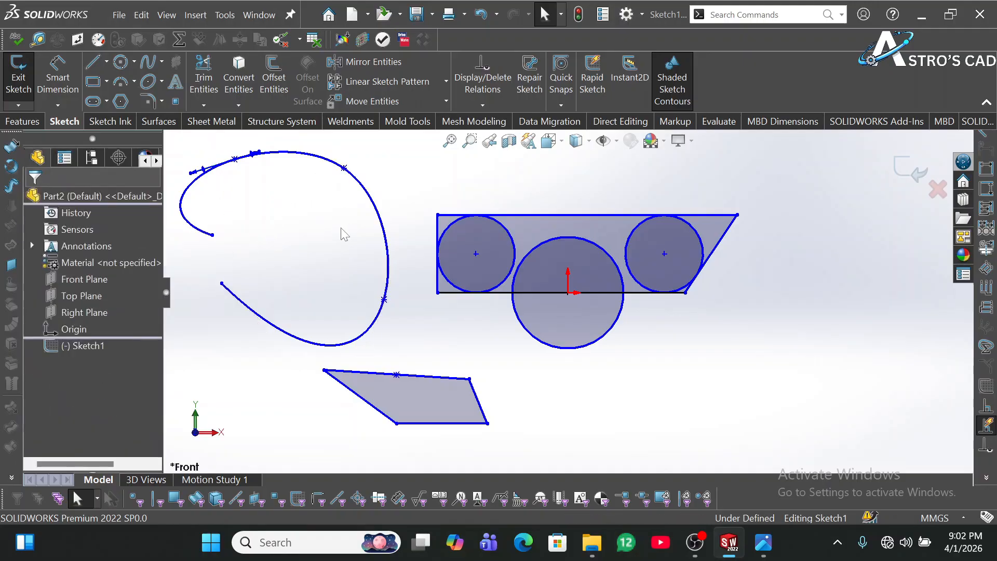
- Draw two corner rectangles right of the profile, a lower one about 41 by 40 mm and an upper one about 17.6 by 10.6 mm
click(93, 81)
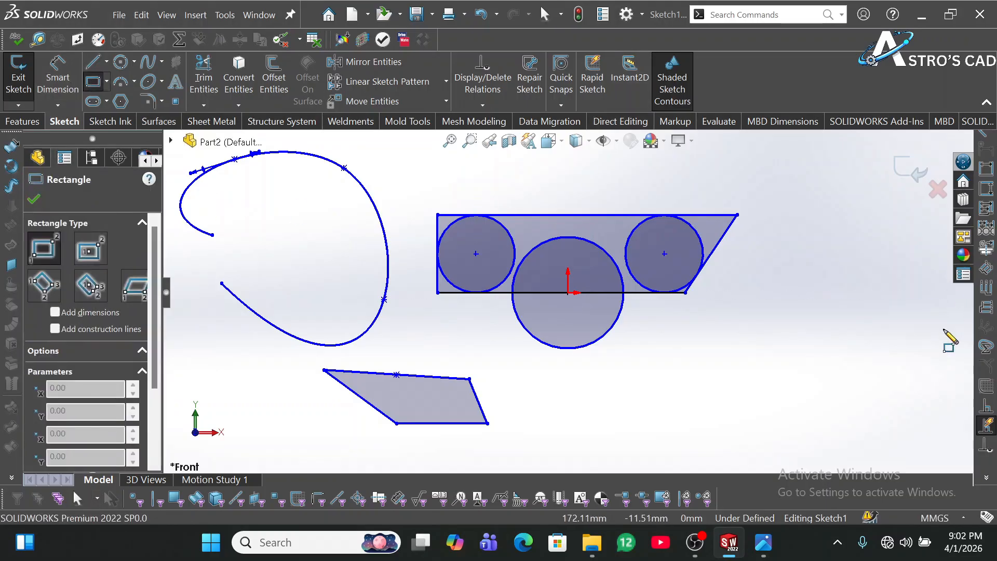
click(748, 374)
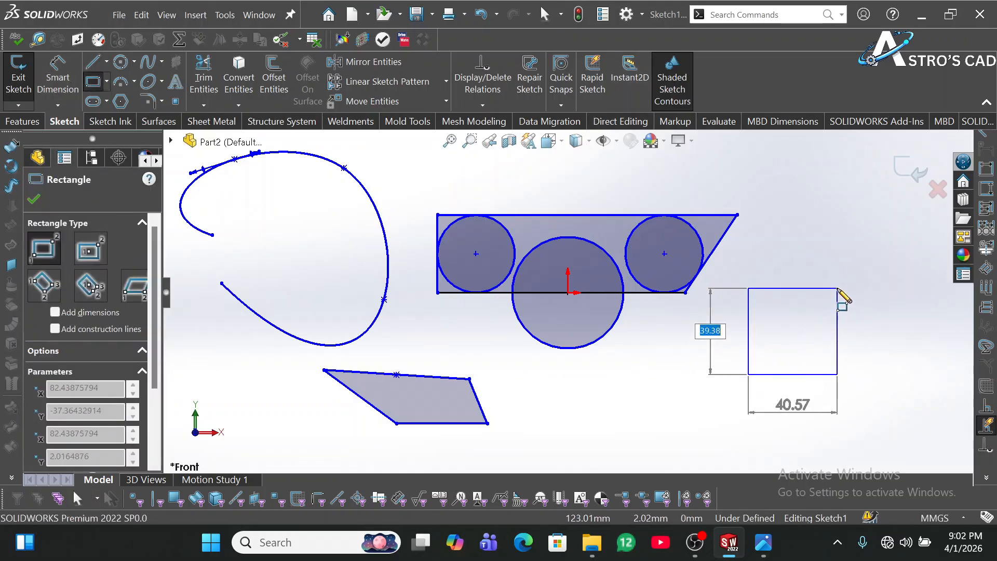
click(838, 286)
click(789, 230)
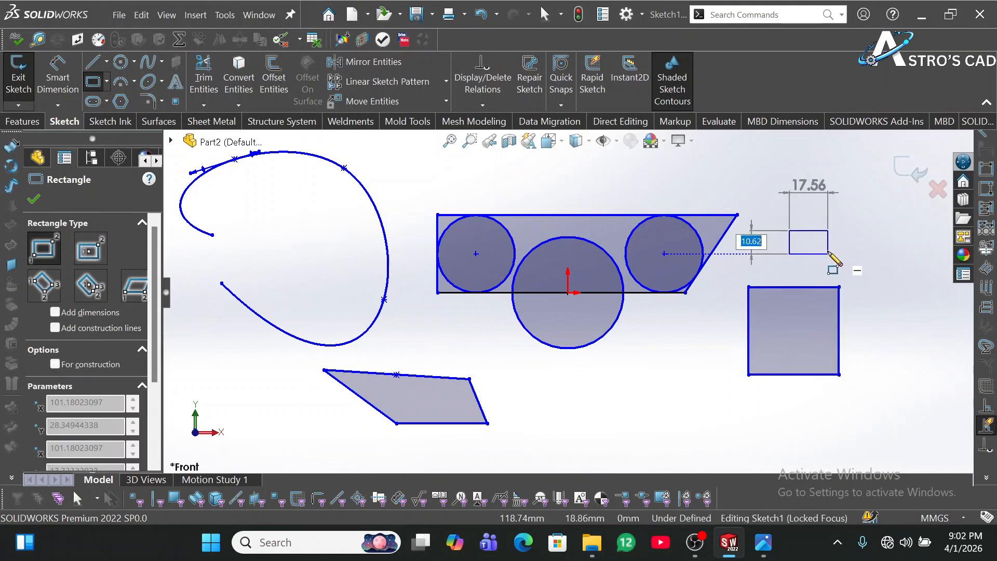
click(828, 254)
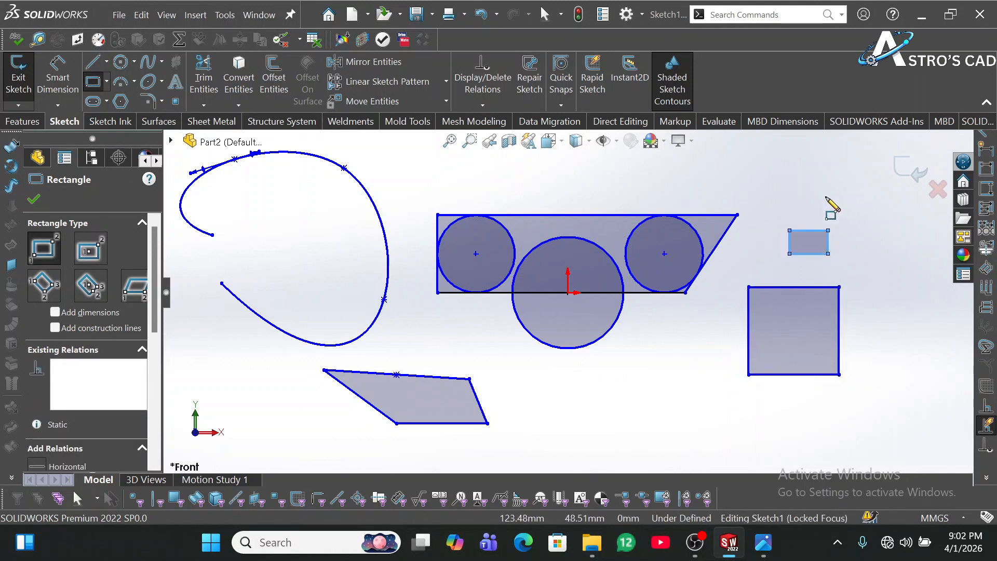
click(107, 82)
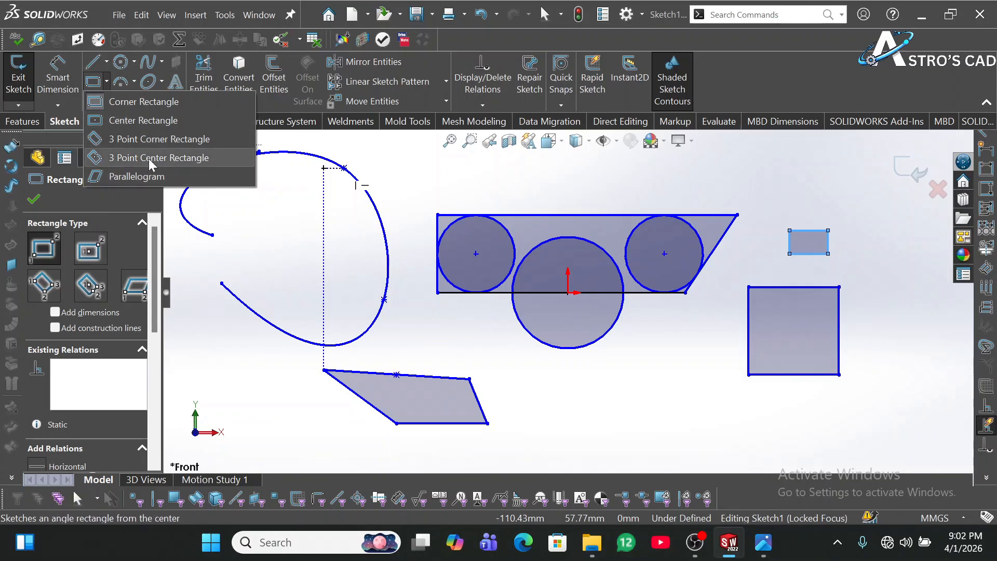
- Draw an upward-bulging three-point arc with a radius of about 28 mm below the origin circle, with its endpoints level
mouse_move(119, 88)
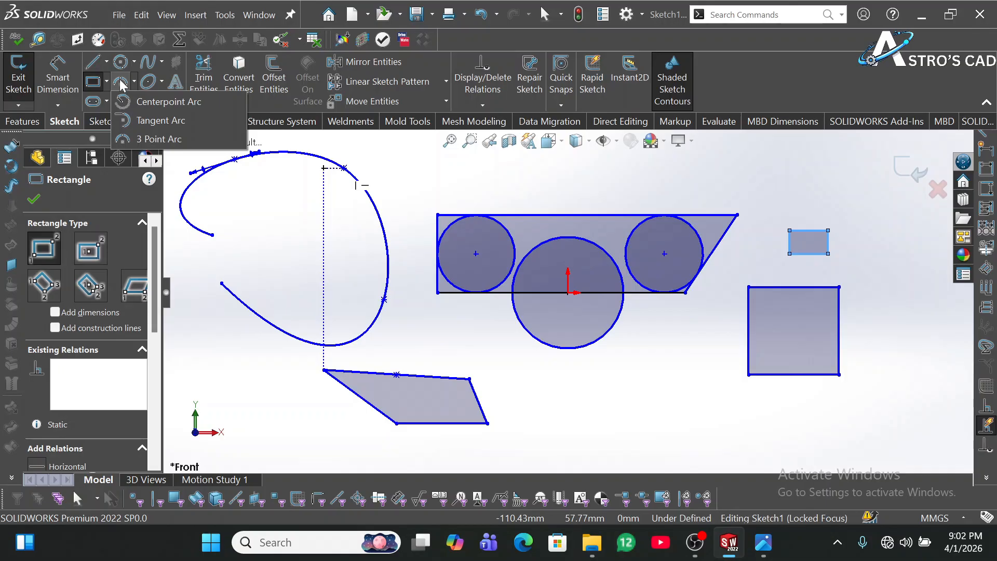
click(121, 85)
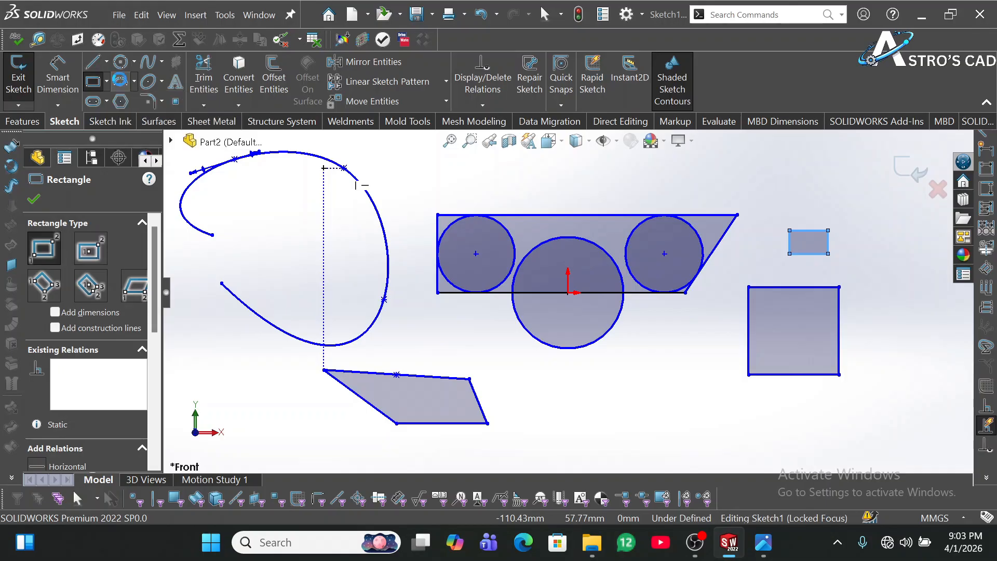
click(582, 423)
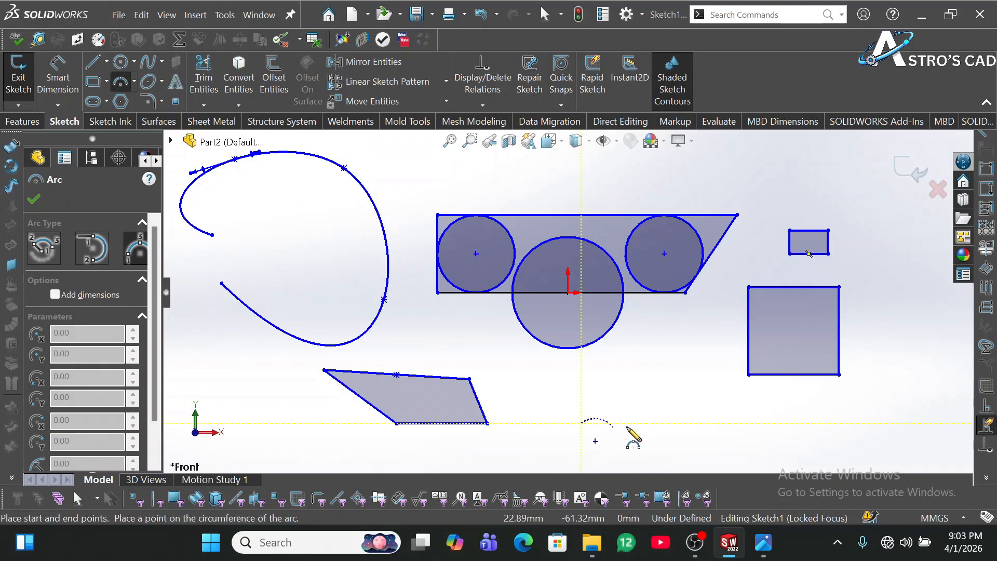
click(701, 423)
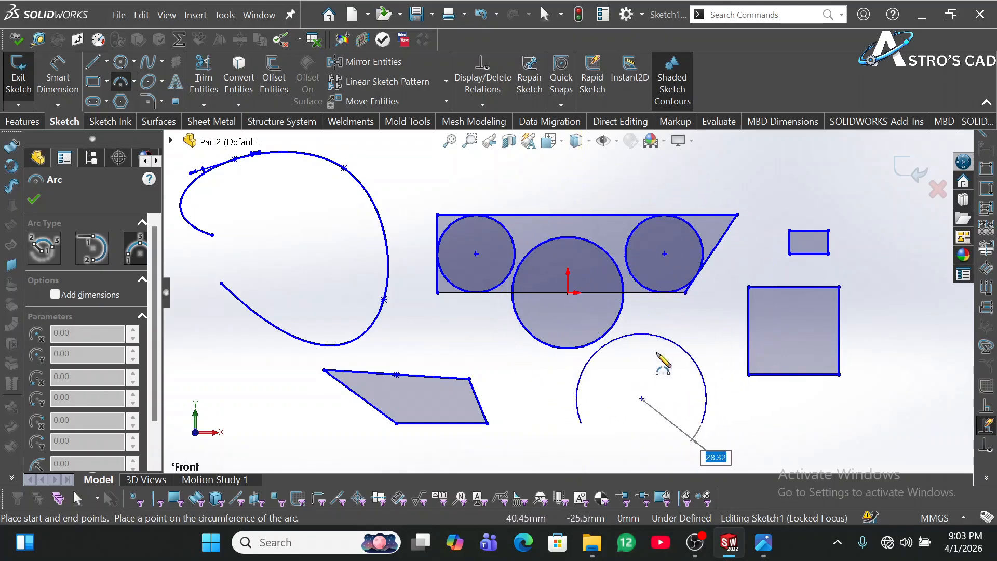
click(654, 372)
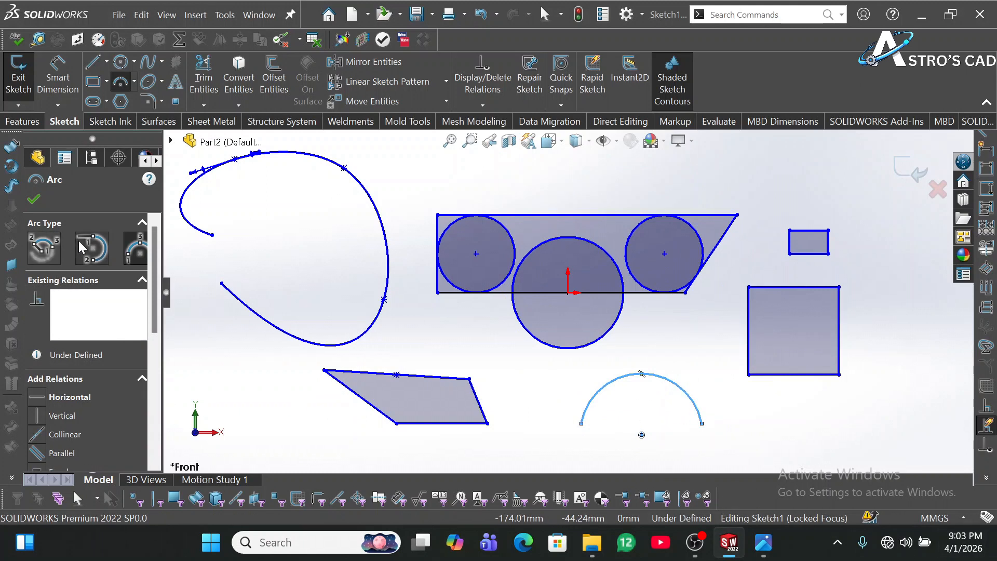
click(58, 246)
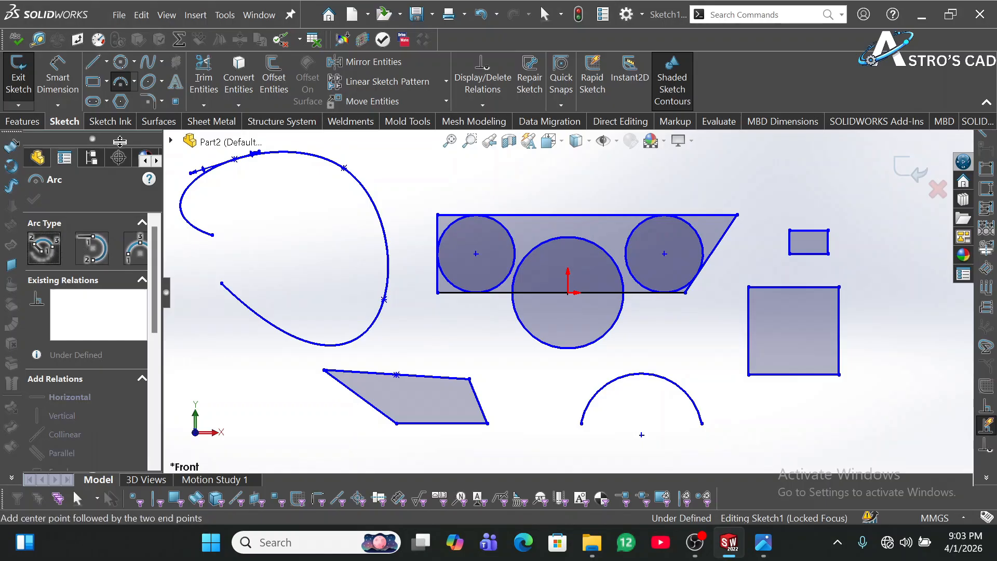
- Draw two horizontal straight slots above the closed profile, a small one and a longer, wider one to its right
click(86, 107)
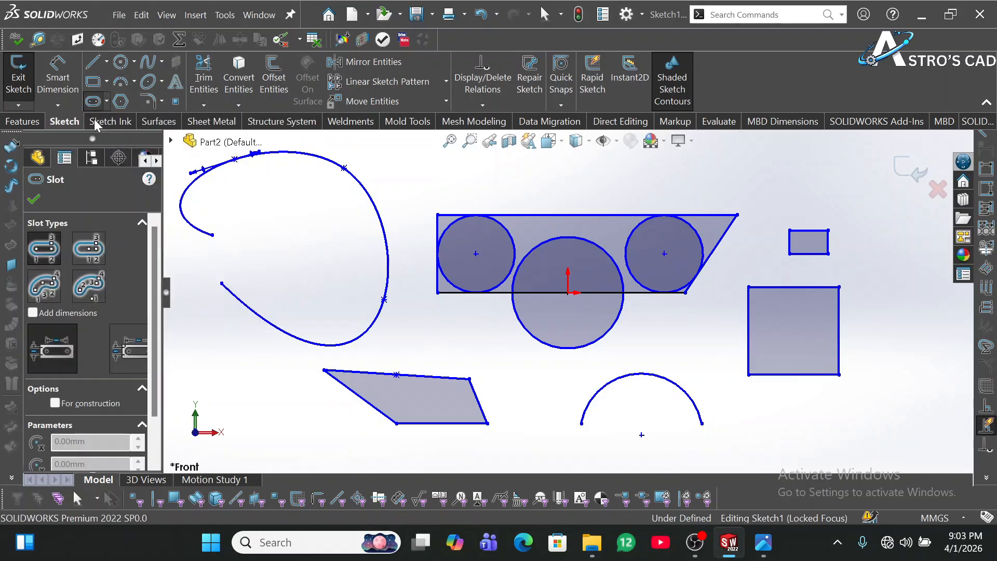
click(549, 180)
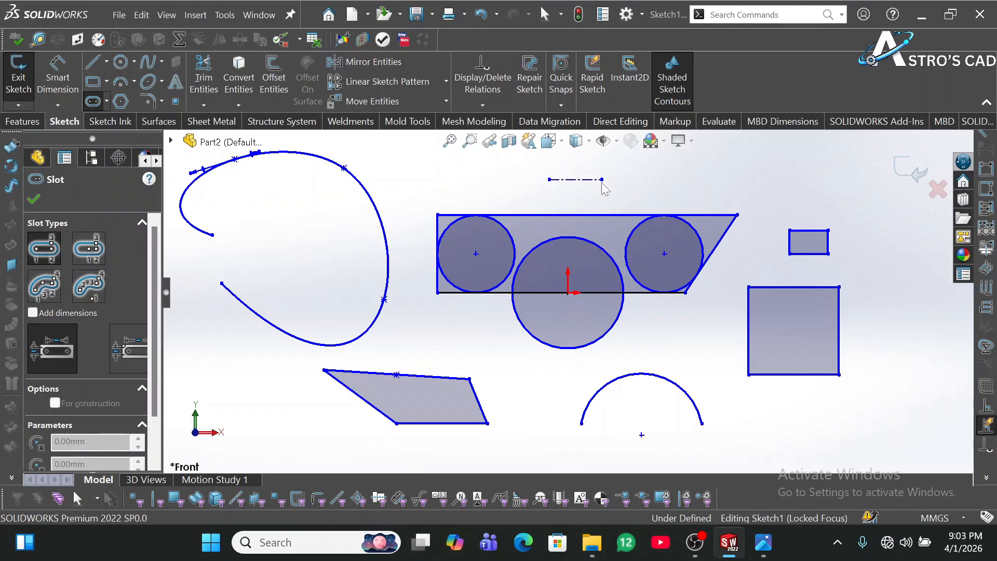
click(601, 179)
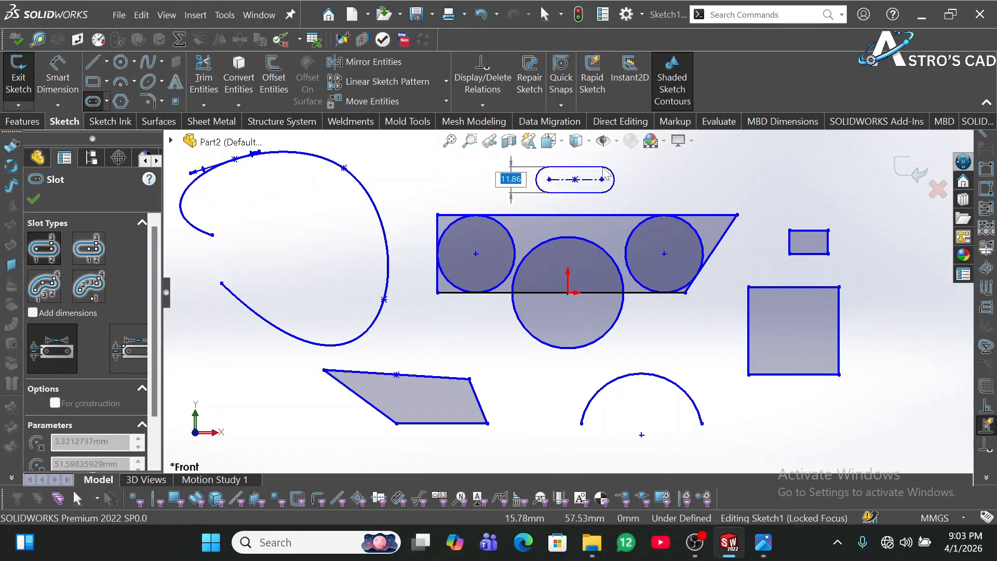
click(613, 179)
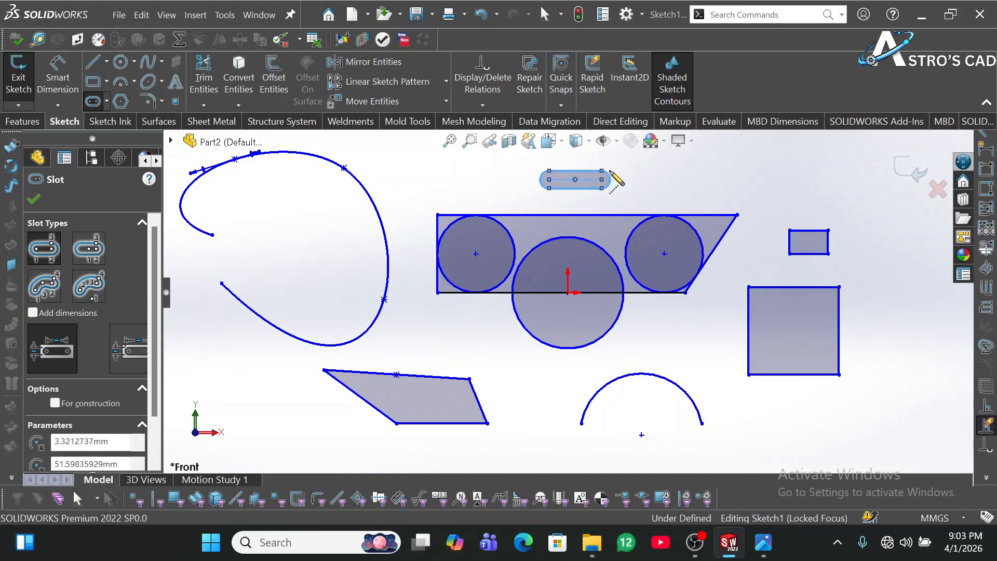
click(801, 180)
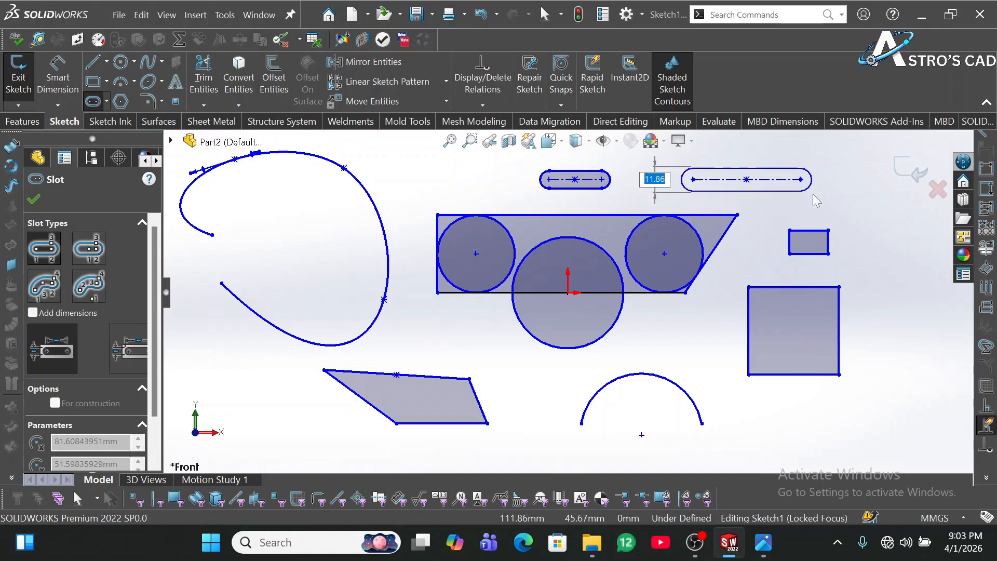
click(811, 159)
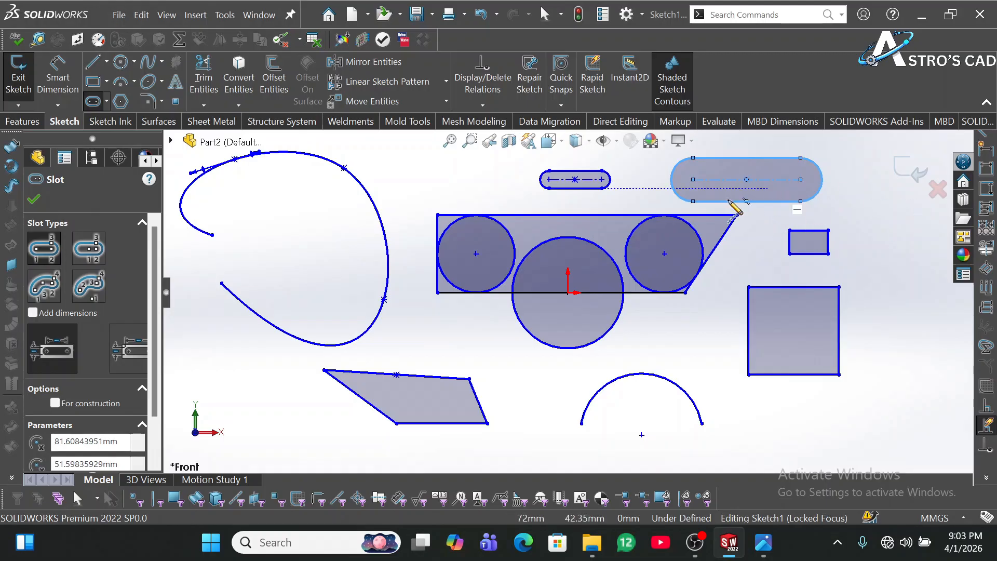
- Draw a six-sided polygon below the spline, using an inscribed circle about 73 mm in diameter and a 0° angle
click(123, 103)
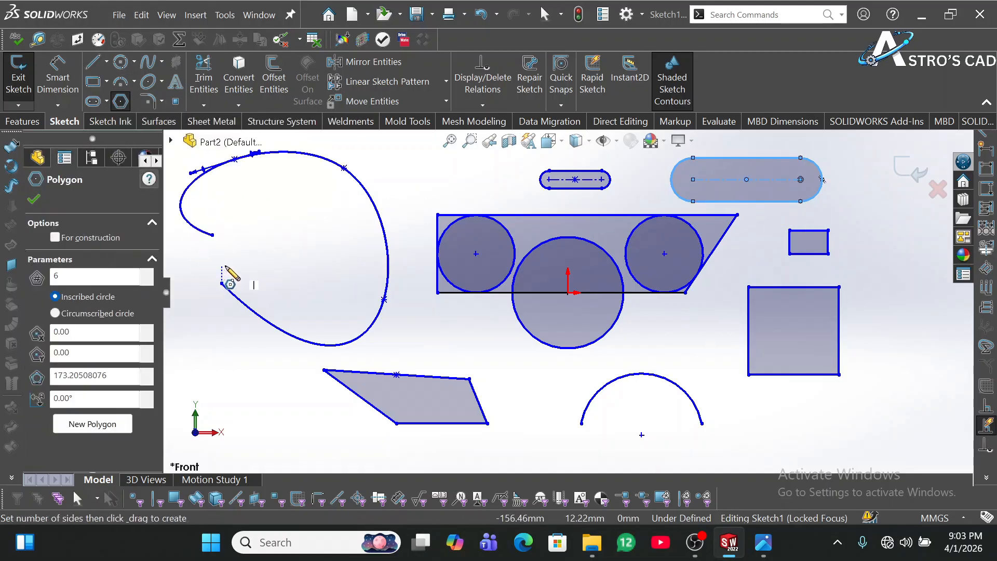
key(z)
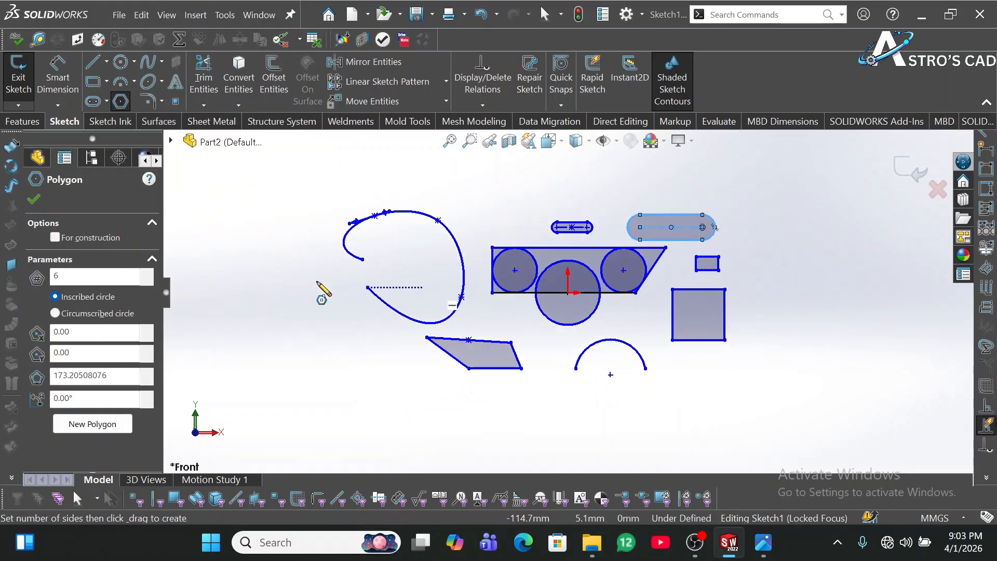
click(304, 364)
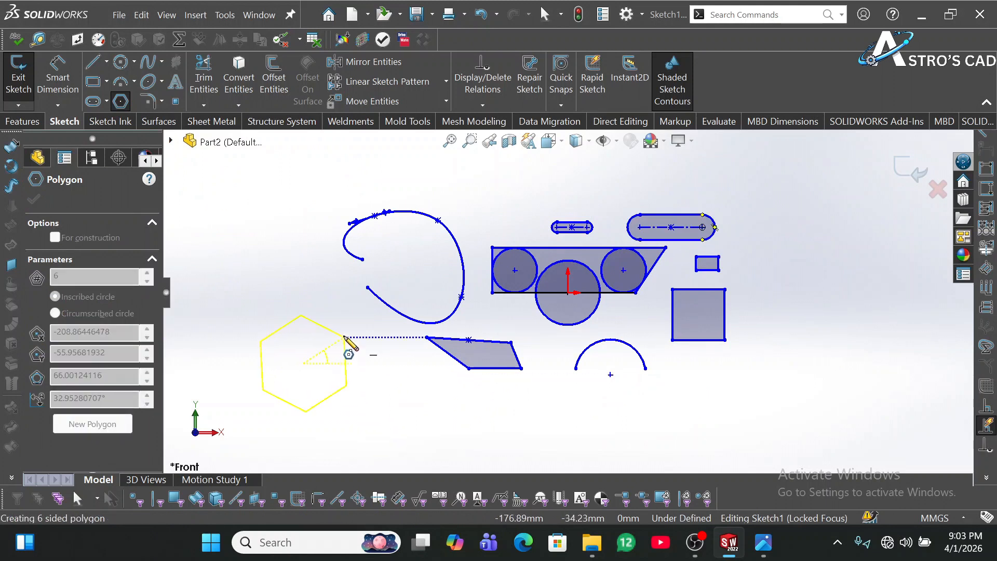
click(357, 364)
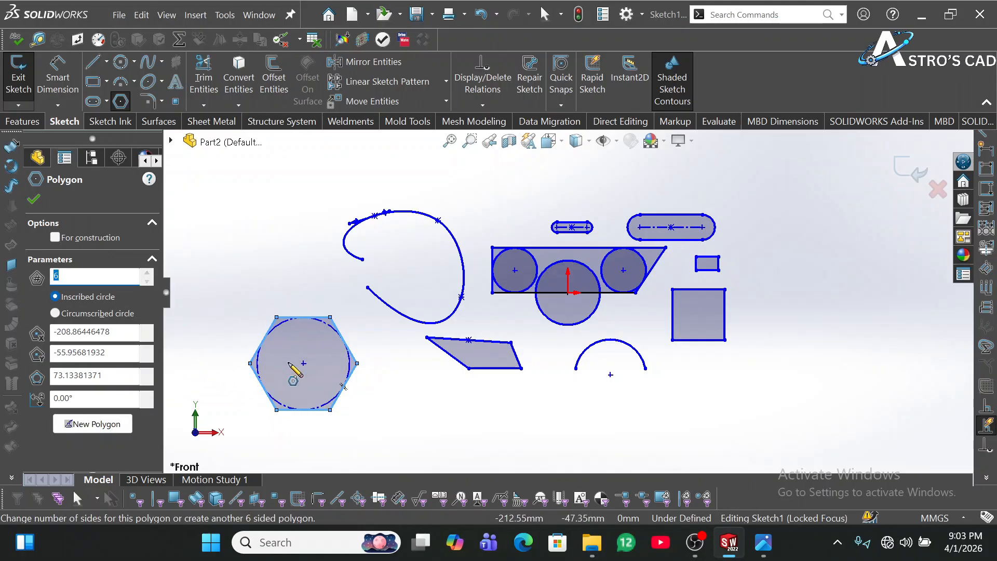
- Reduce the polygon's number of sides to 3
click(147, 282)
click(148, 282)
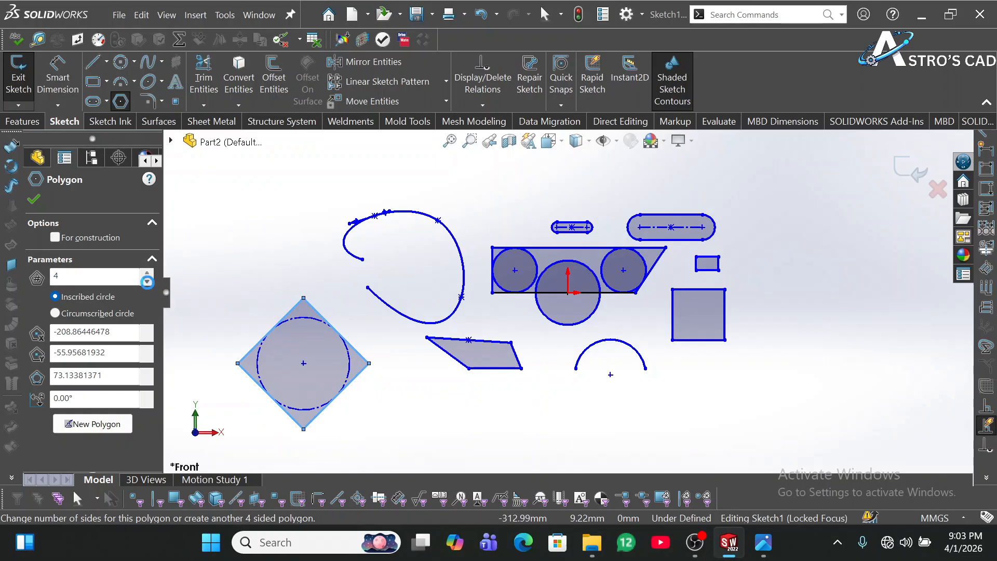
click(147, 282)
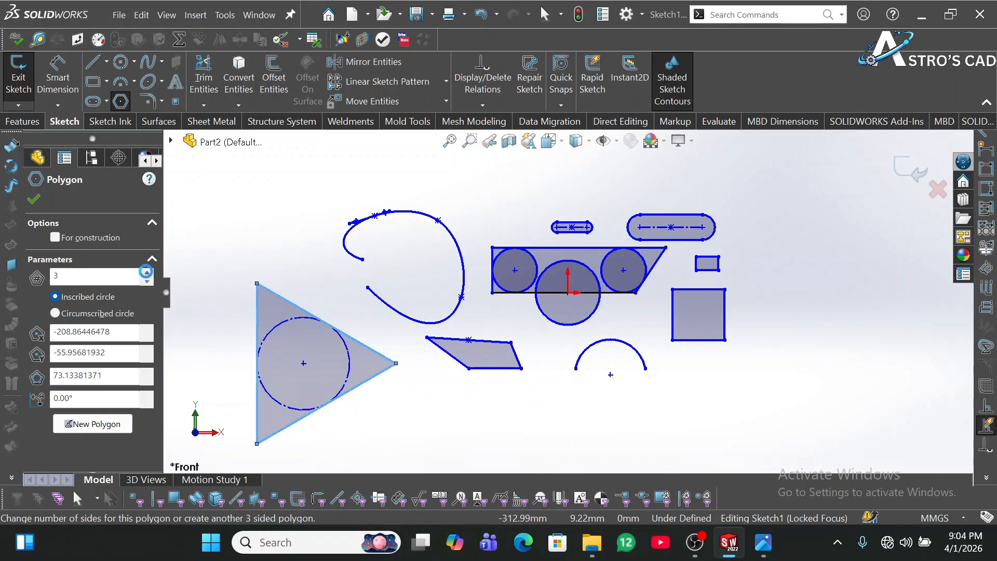
- Set the polygon's number of sides to 8 and finish the polygon
click(147, 271)
click(147, 271)
click(146, 271)
click(146, 272)
click(146, 271)
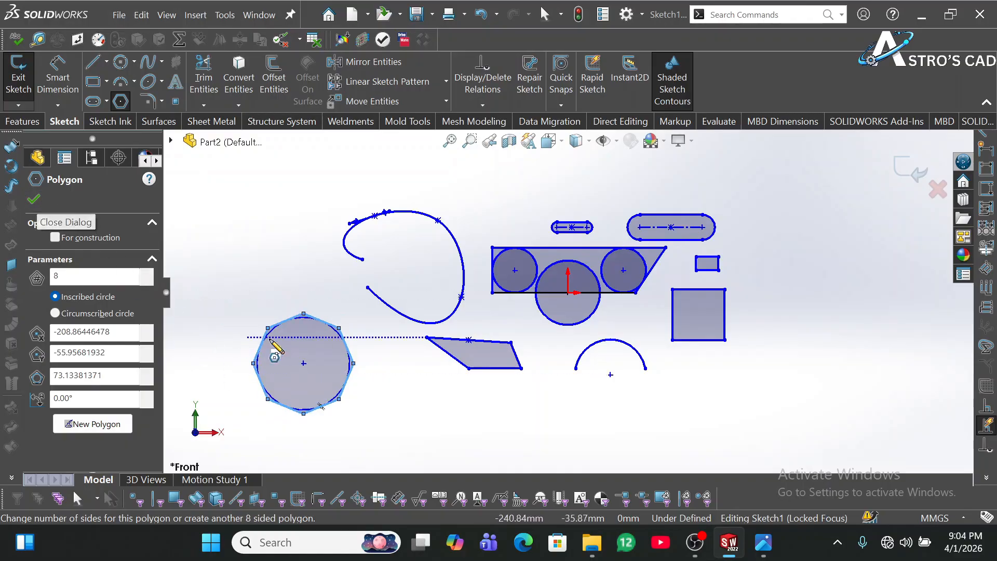
click(42, 204)
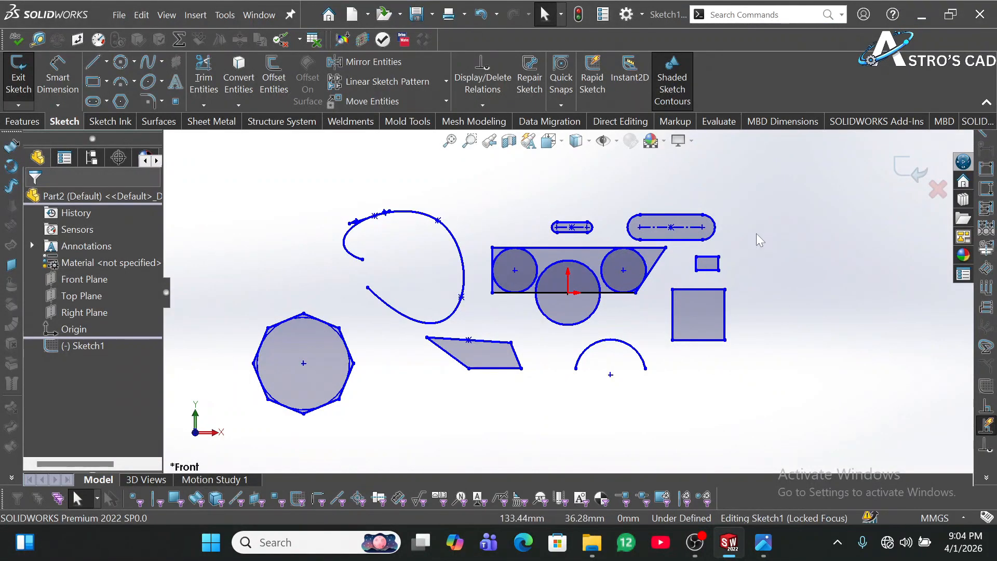
- Delete all the sketch geometry and draw a center rectangle about 125 by 97 mm centred on the origin
mouse_move(809, 167)
mouse_down()
mouse_move(459, 372)
mouse_move(345, 416)
mouse_move(267, 423)
mouse_move(242, 447)
mouse_up()
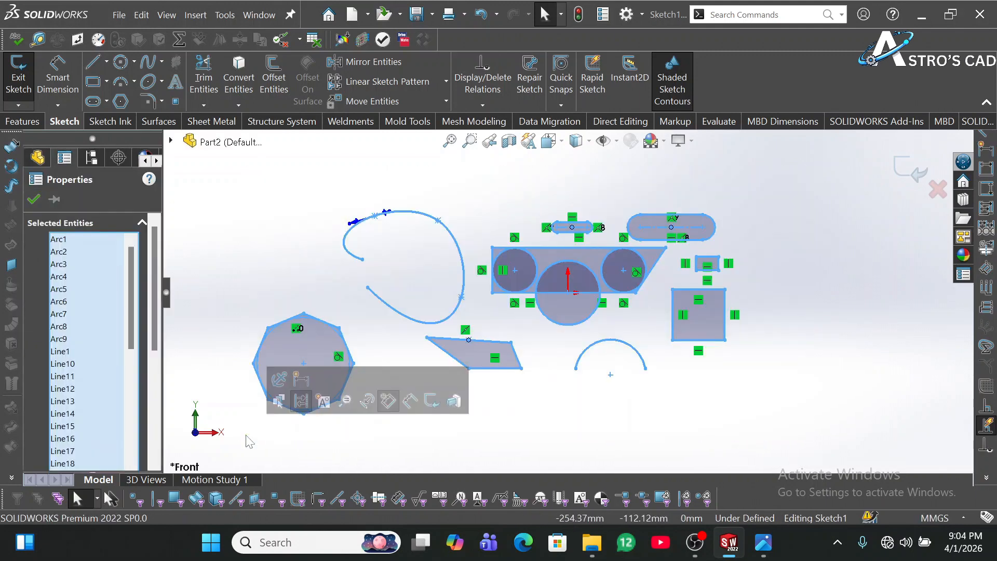
key(Delete)
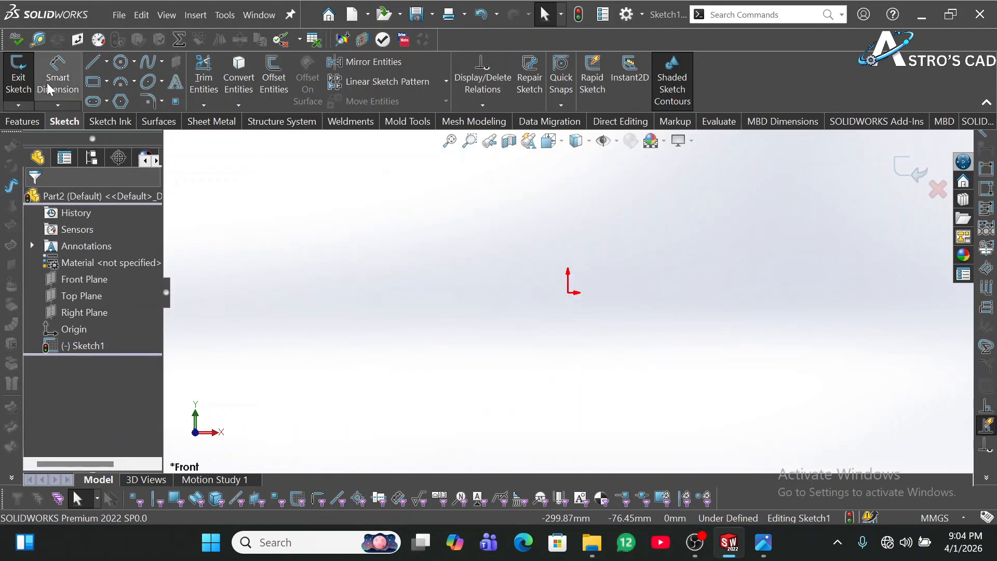
click(93, 81)
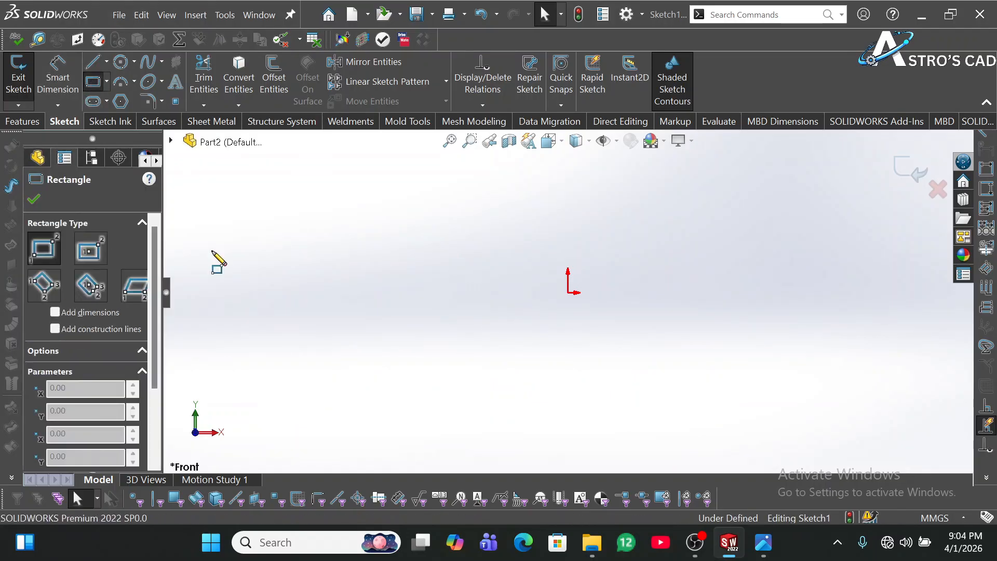
click(94, 255)
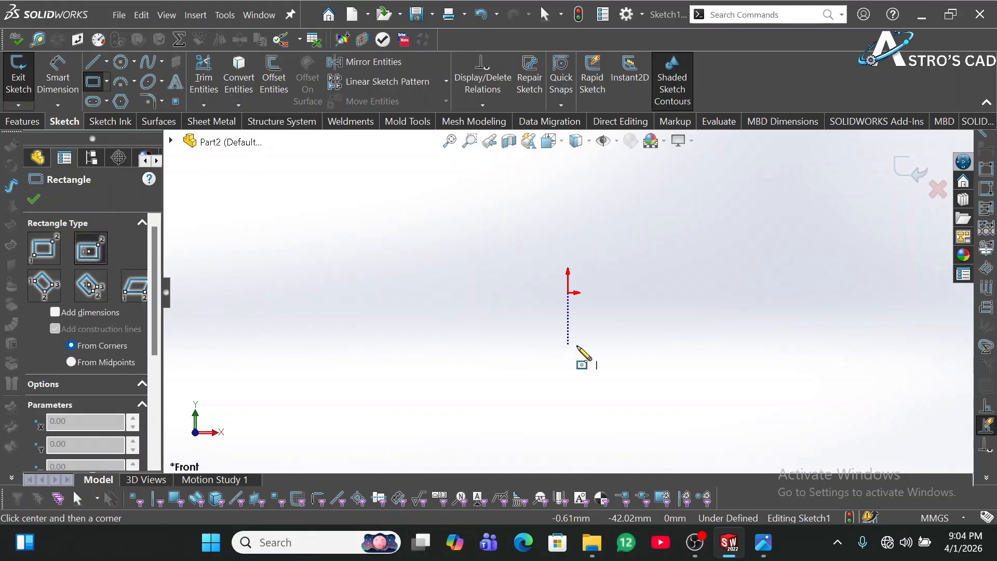
click(567, 293)
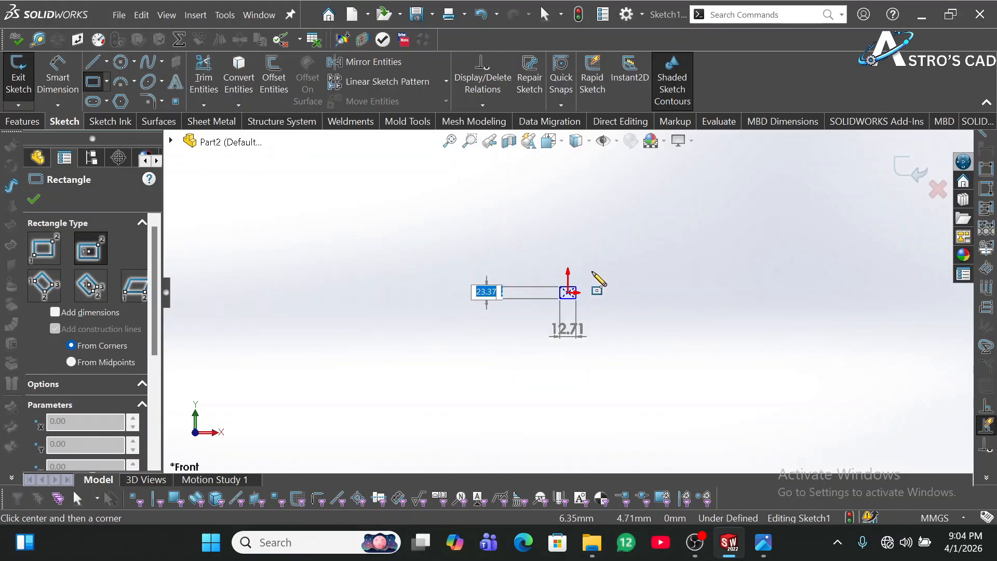
click(645, 231)
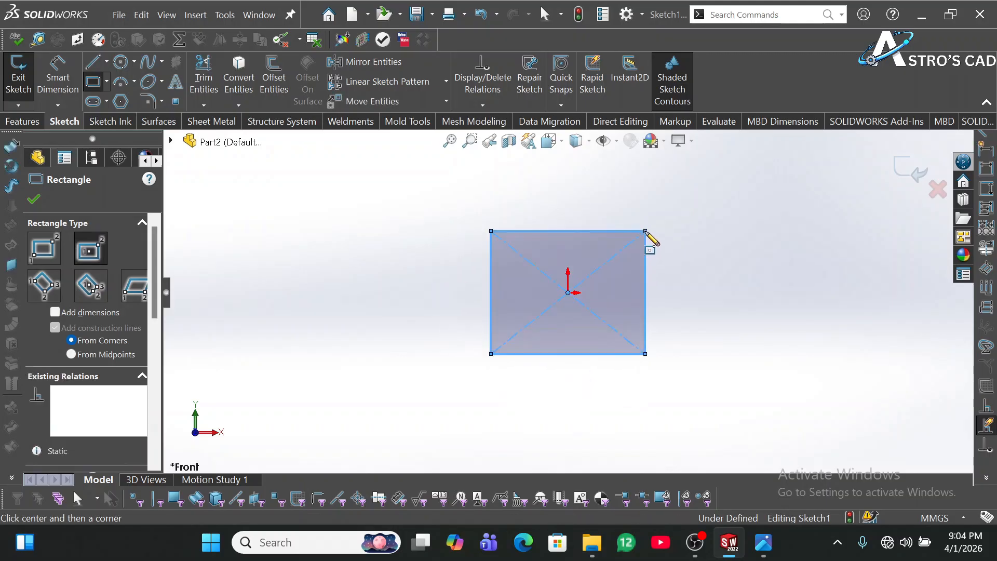
- Dimension the rectangle's left vertical edge and set its height to 100 mm
click(51, 87)
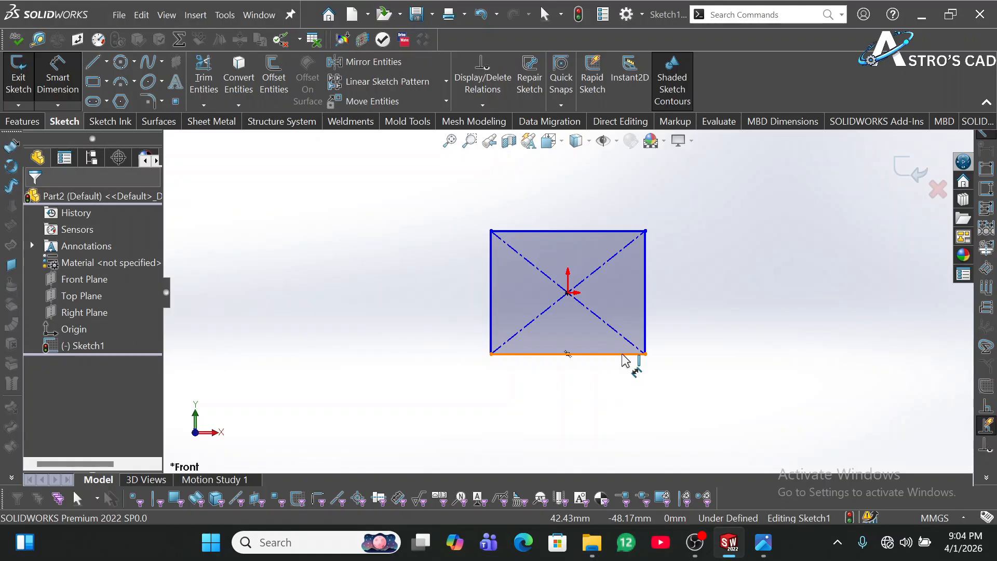
click(490, 286)
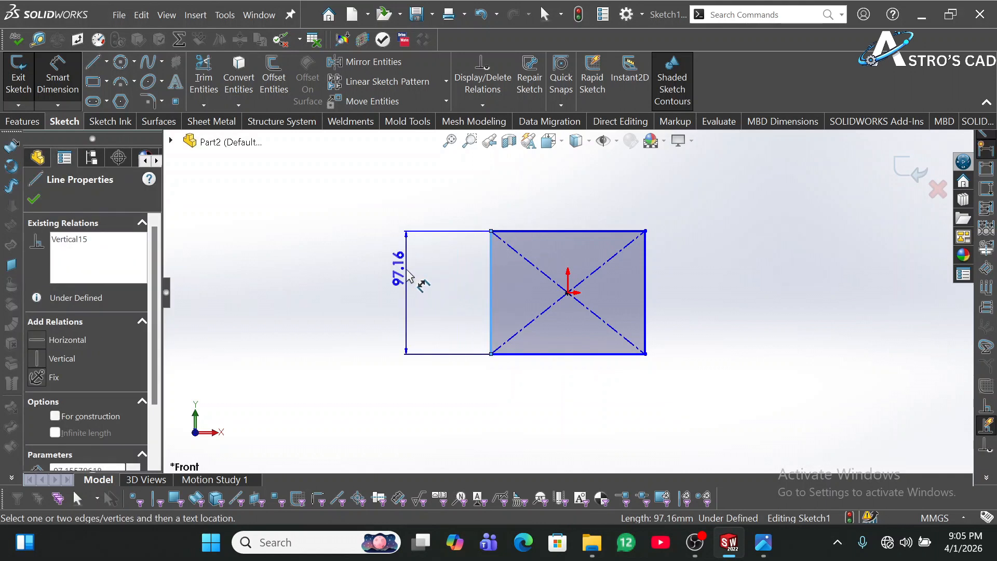
click(419, 282)
text(100)
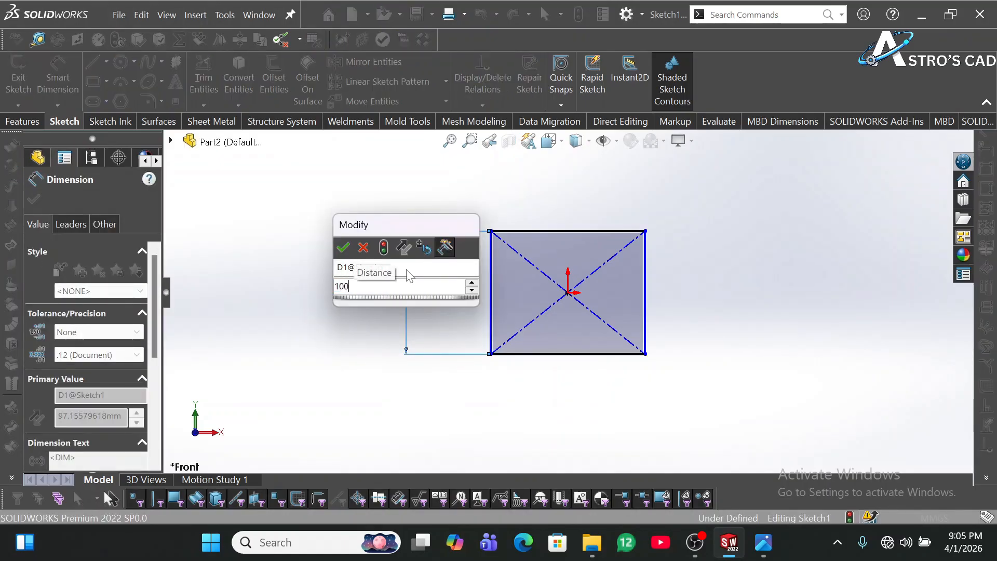
key(Return)
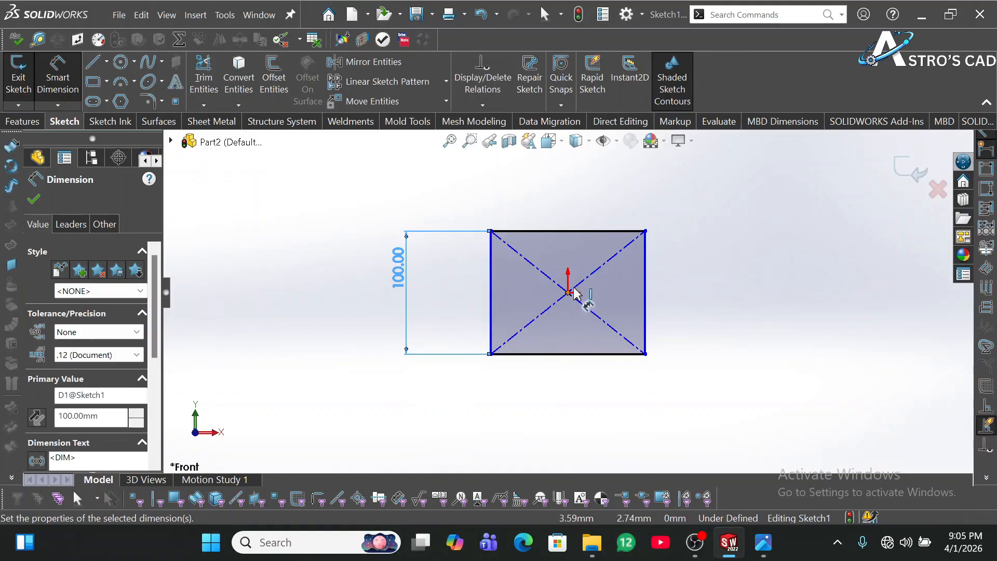
- Dimension the rectangle's upper horizontal edge, set its width to 200 mm, and end dimensioning
click(590, 231)
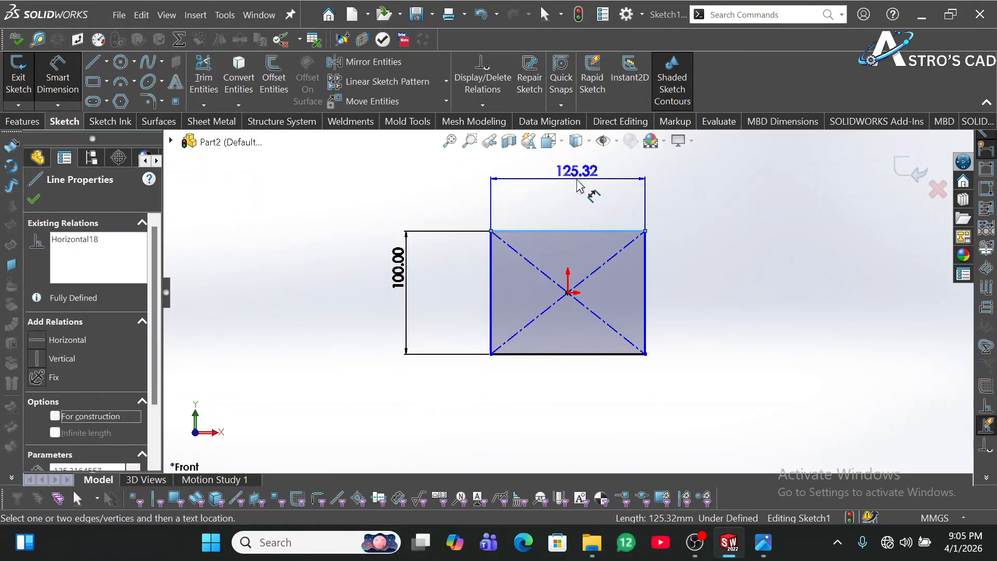
click(580, 186)
text(2)
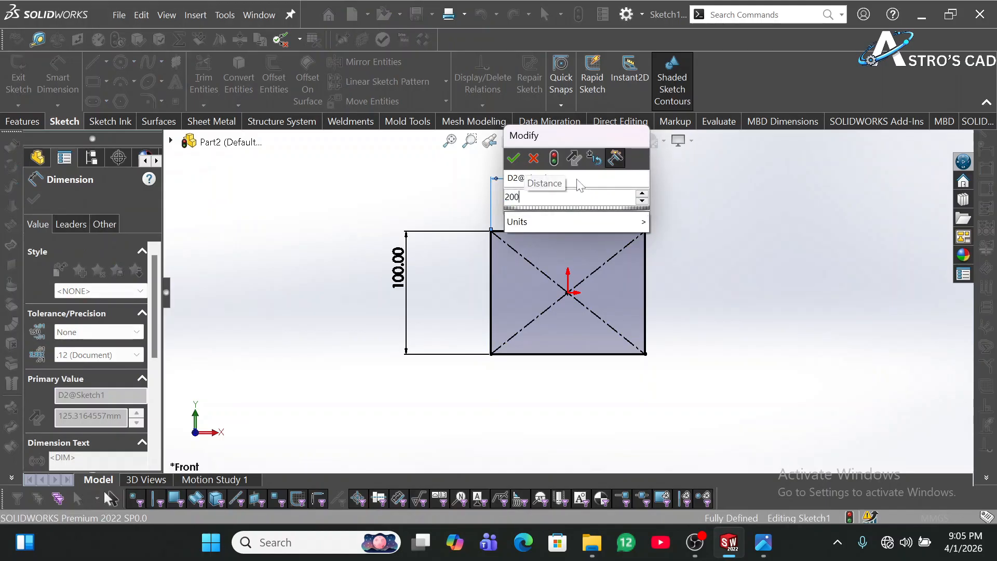
text(00)
key(Return)
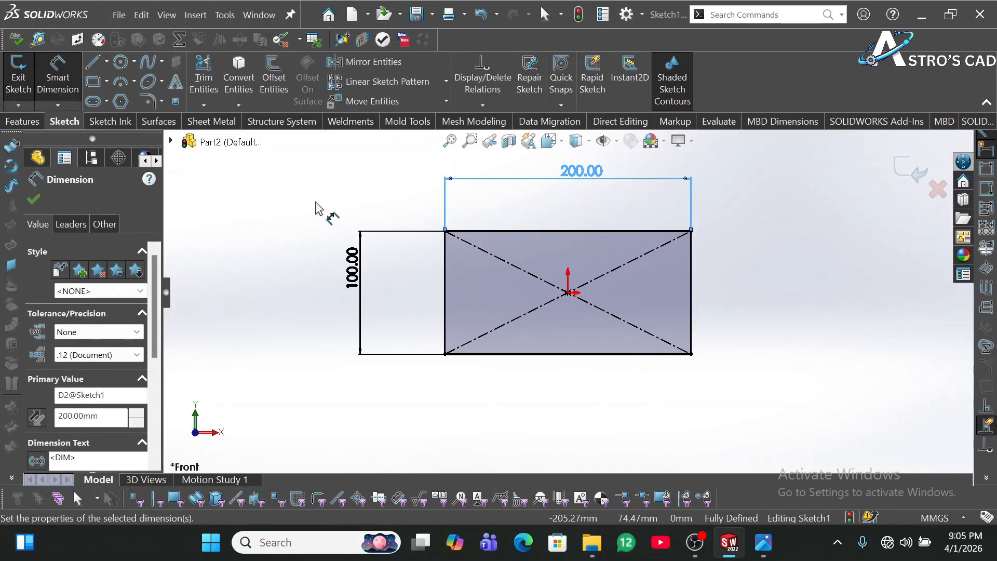
key(Escape)
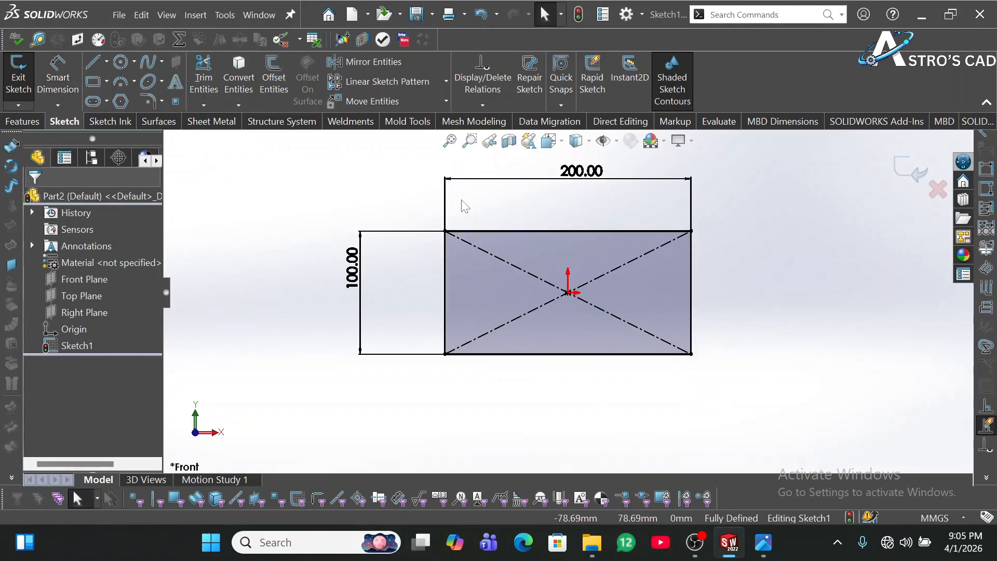
click(487, 307)
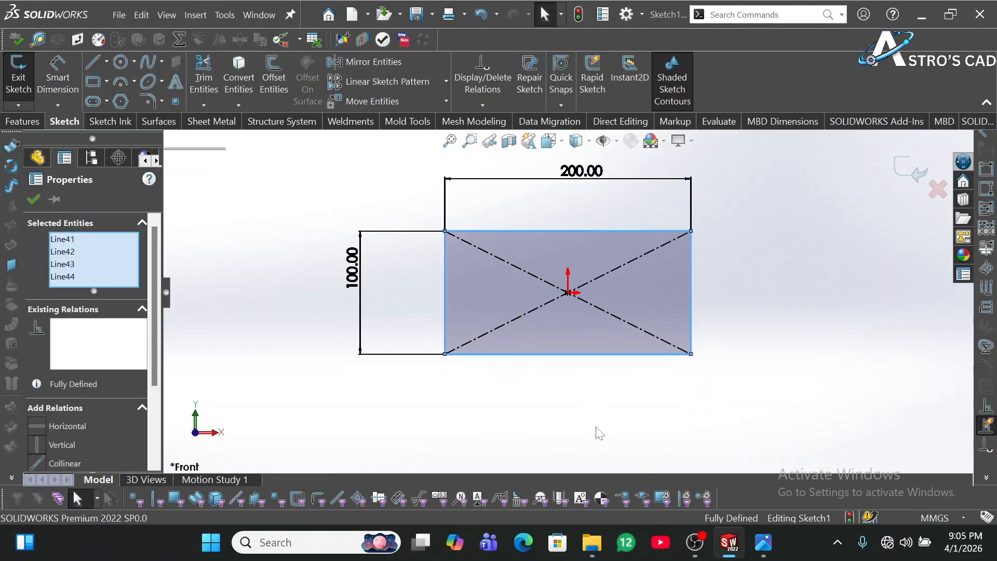
click(596, 431)
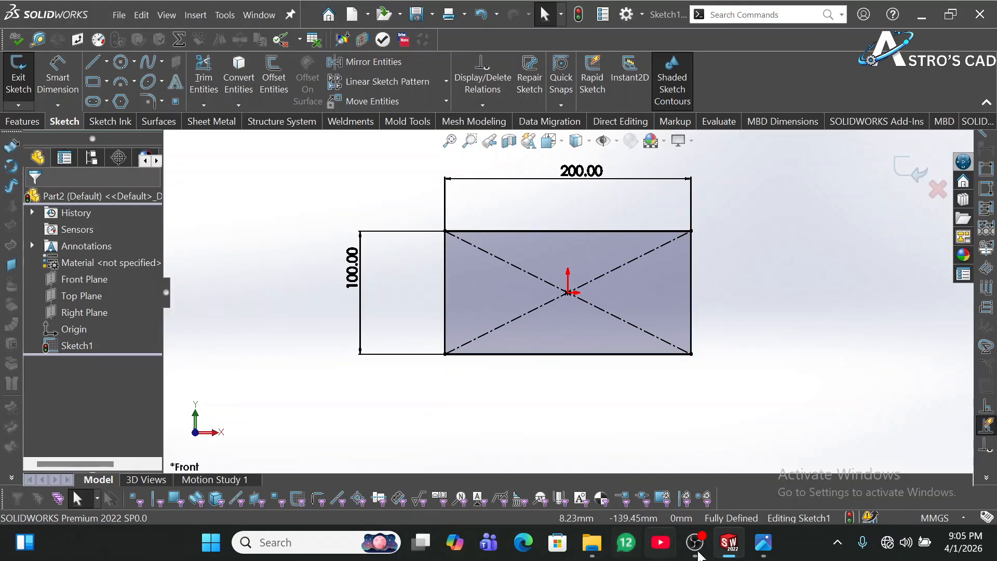
mouse_move(720, 525)
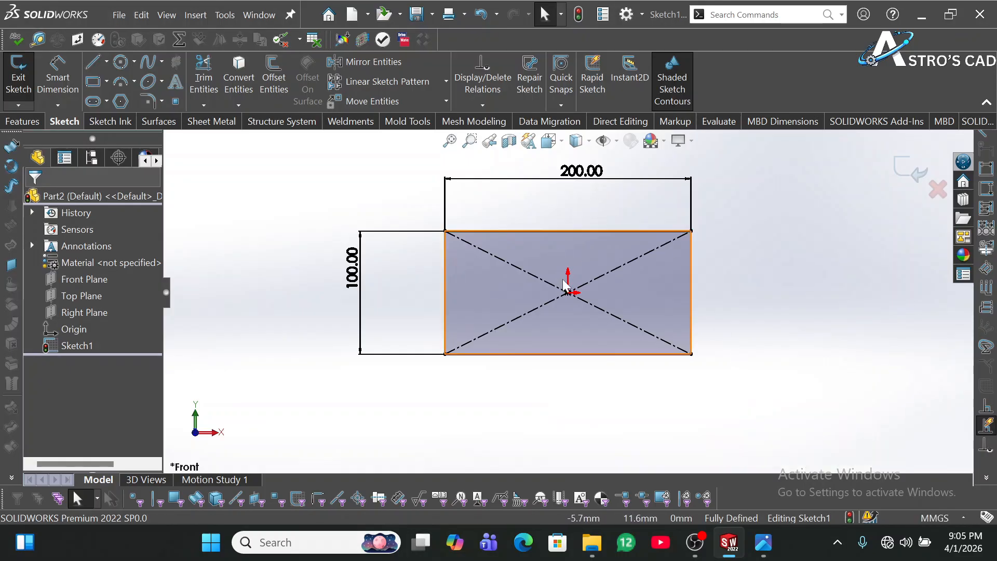
- Draw an undimensioned corner rectangle to the right of the center rectangle, with its lower edge level with the origin
click(92, 81)
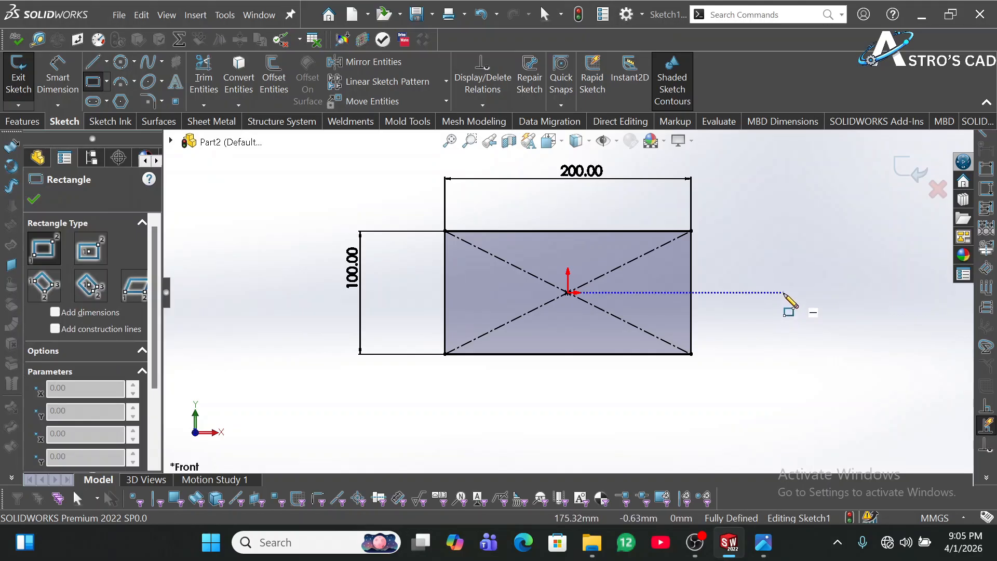
click(783, 293)
click(851, 217)
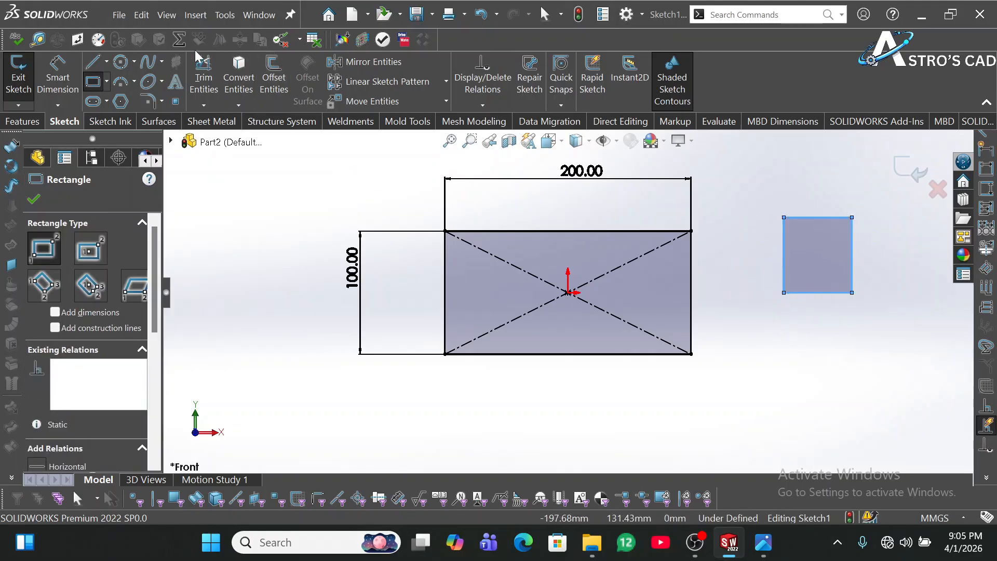
- Draw a center-point circle to the left of the dimensioned rectangle
click(129, 60)
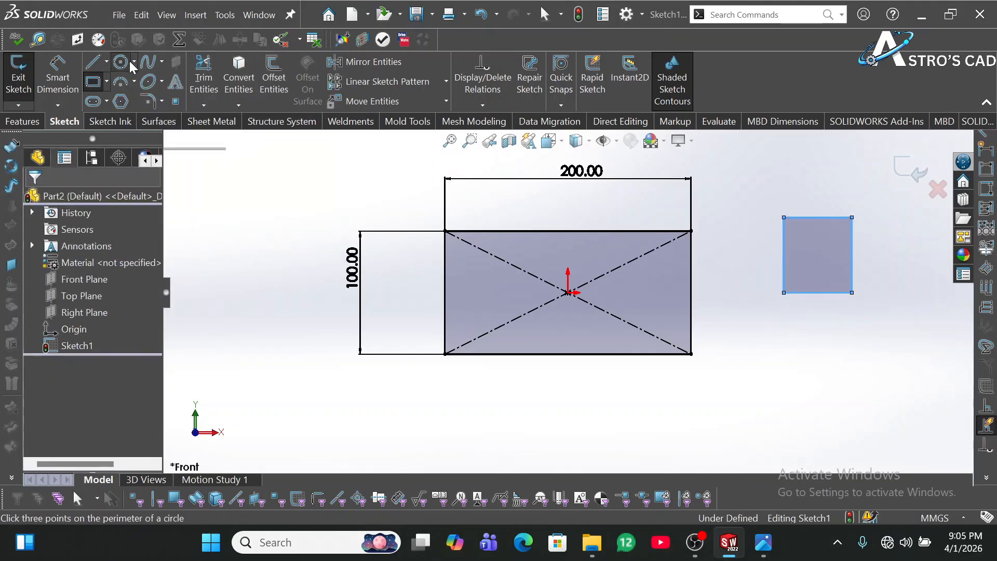
click(133, 62)
click(141, 82)
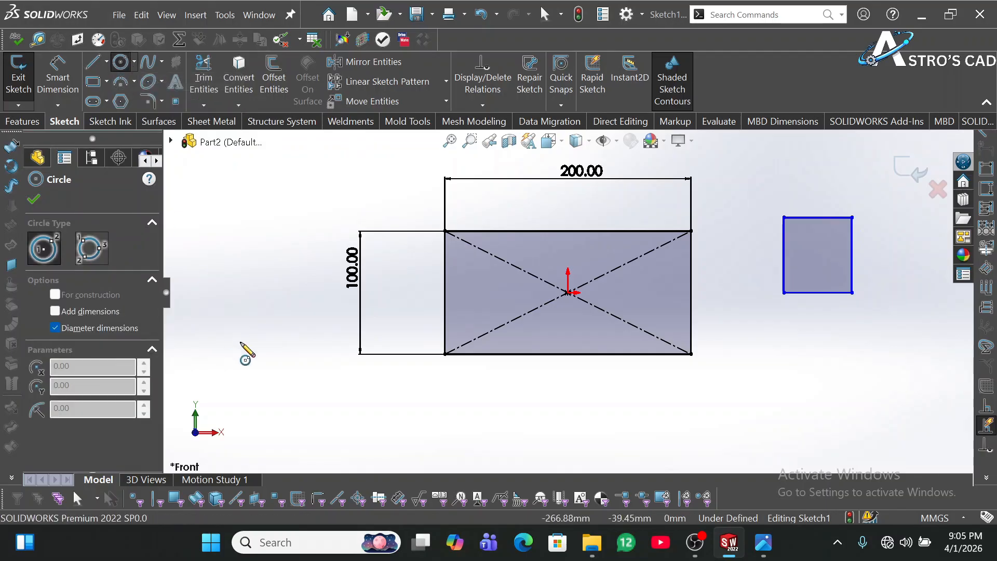
click(240, 277)
click(256, 323)
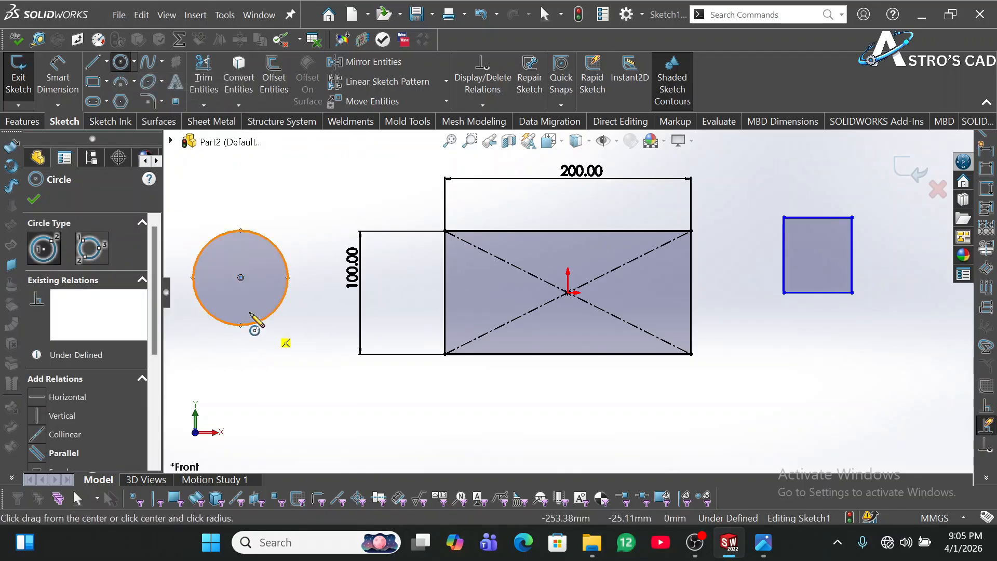
- Move the undimensioned circle up and towards the dimensioned rectangle, and enlarge it to a radius of about 43 mm
click(64, 68)
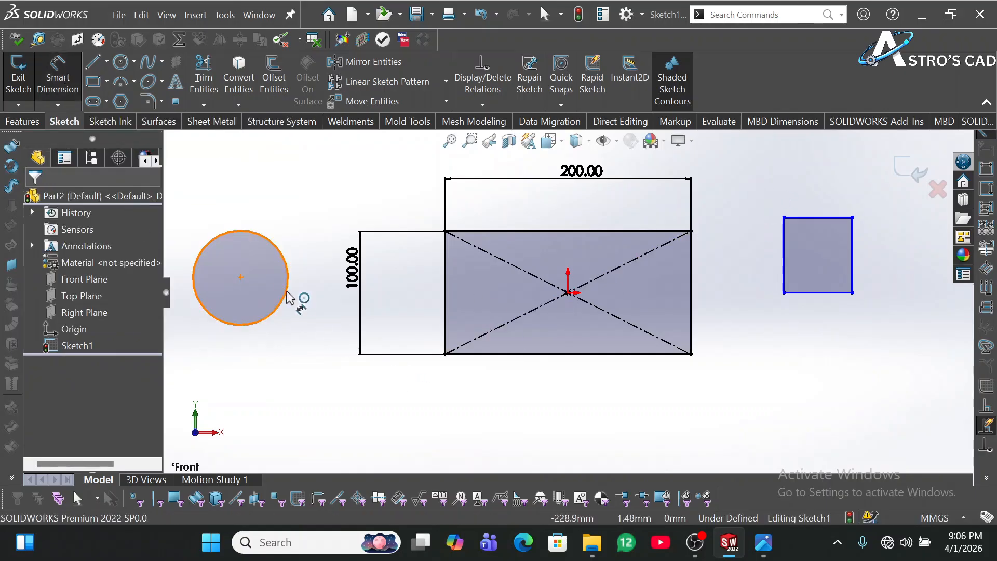
key(Escape)
mouse_move(246, 289)
mouse_down()
mouse_move(258, 354)
mouse_move(295, 236)
mouse_move(285, 305)
mouse_move(308, 269)
mouse_move(299, 260)
mouse_up()
mouse_move(294, 297)
mouse_down()
mouse_move(292, 325)
mouse_move(294, 301)
mouse_up()
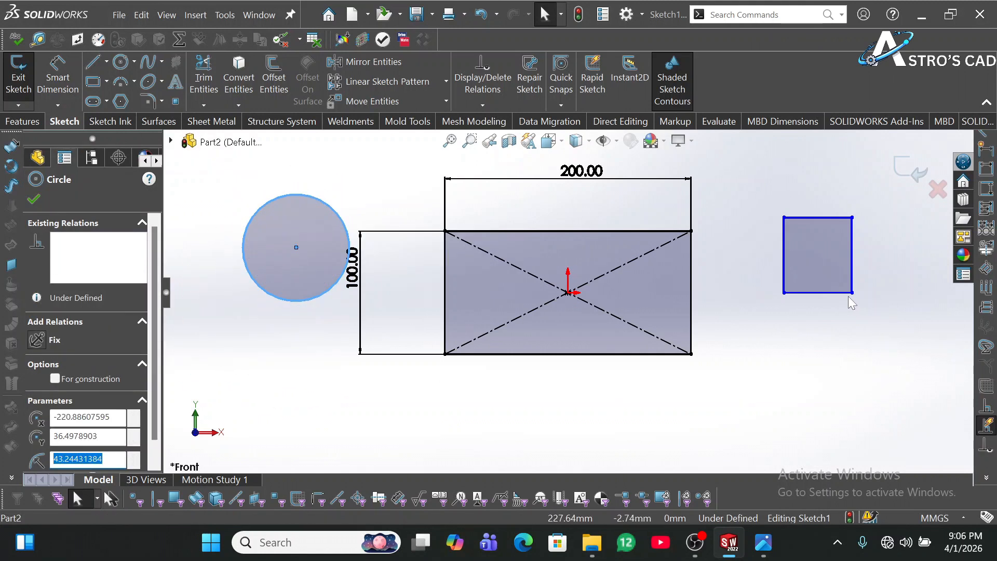
- Stretch the undimensioned rectangle's lower-right corner outward to about X 259, Y -23 mm and move the whole rectangle downward
mouse_move(852, 294)
mouse_down()
mouse_move(849, 352)
mouse_move(898, 357)
mouse_move(887, 363)
mouse_move(902, 273)
mouse_move(888, 316)
mouse_up()
click(830, 318)
click(848, 262)
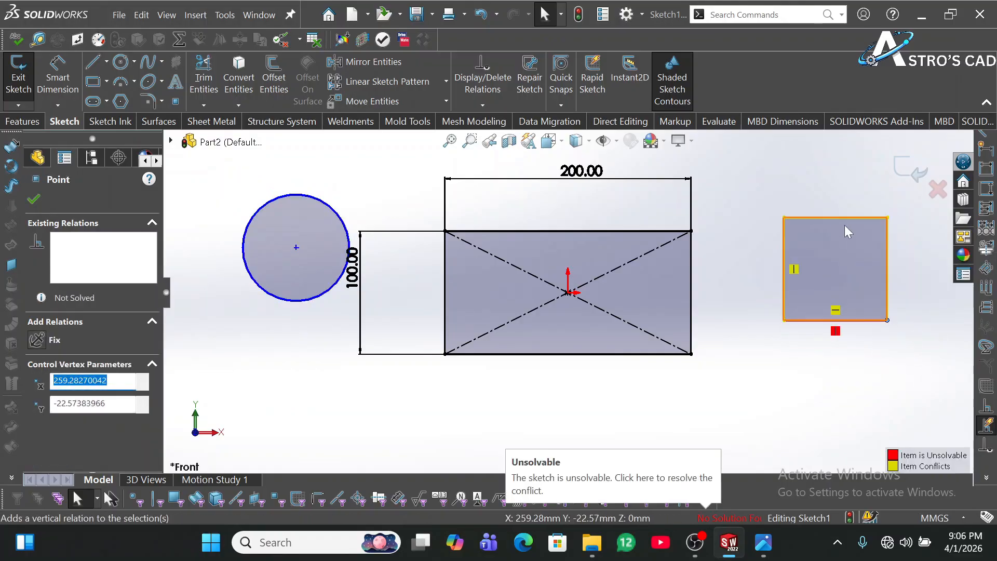
click(844, 224)
key(ctrl+z)
click(836, 269)
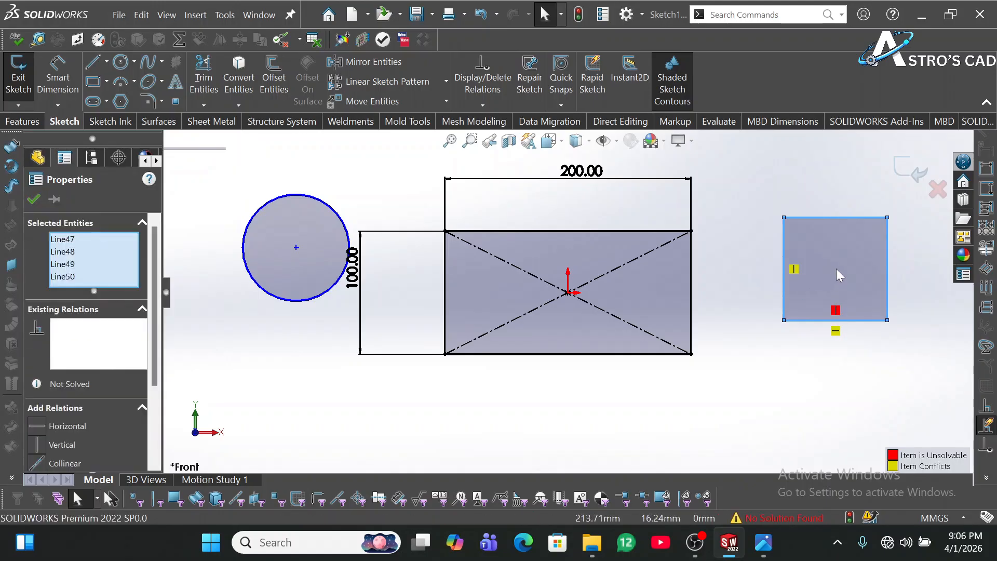
mouse_move(845, 261)
mouse_down()
mouse_move(836, 327)
mouse_move(830, 251)
mouse_move(831, 345)
mouse_up()
click(802, 245)
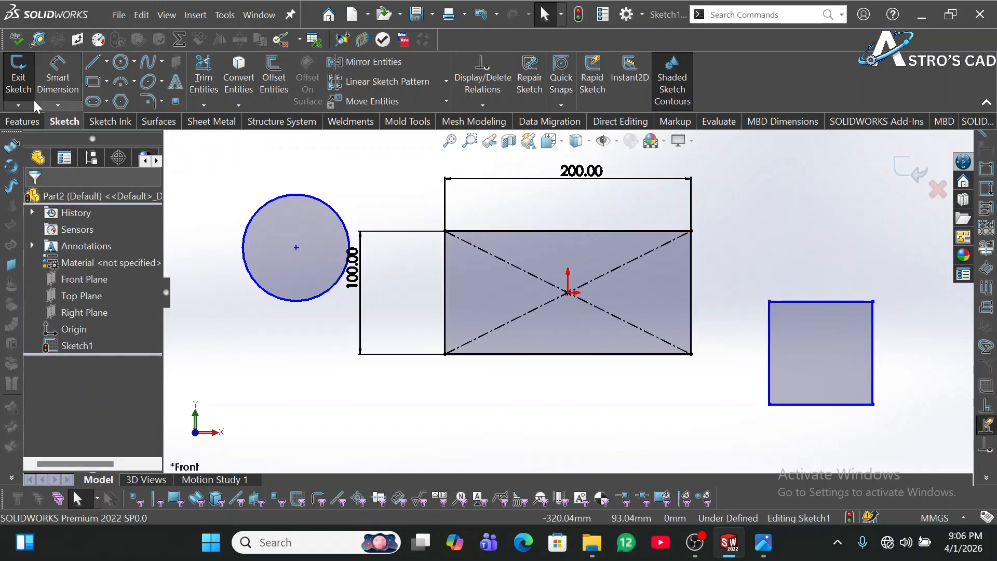
- Dimension the horizontal distance between the circle's center and the origin as 200 mm, placed below the rectangle
click(57, 70)
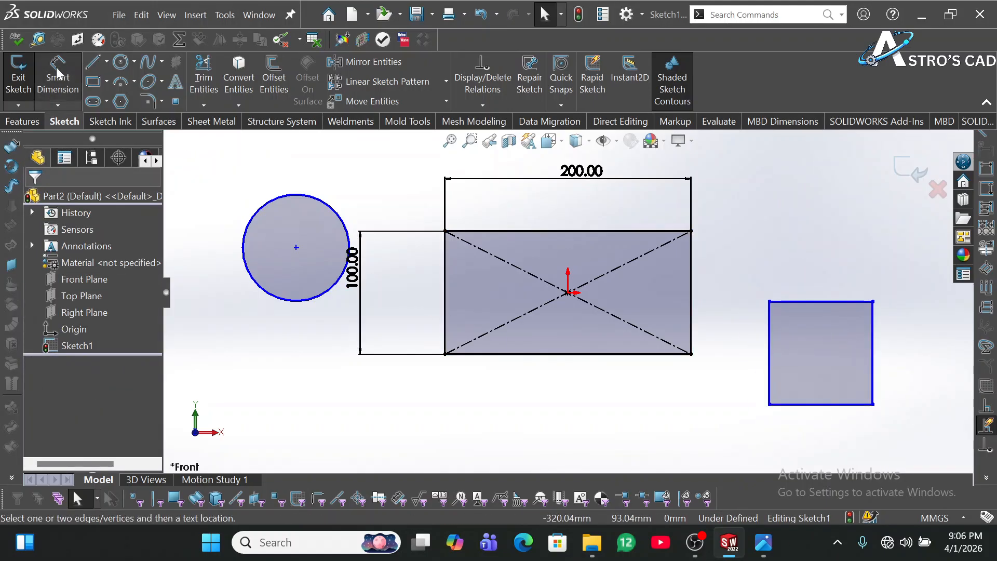
click(297, 247)
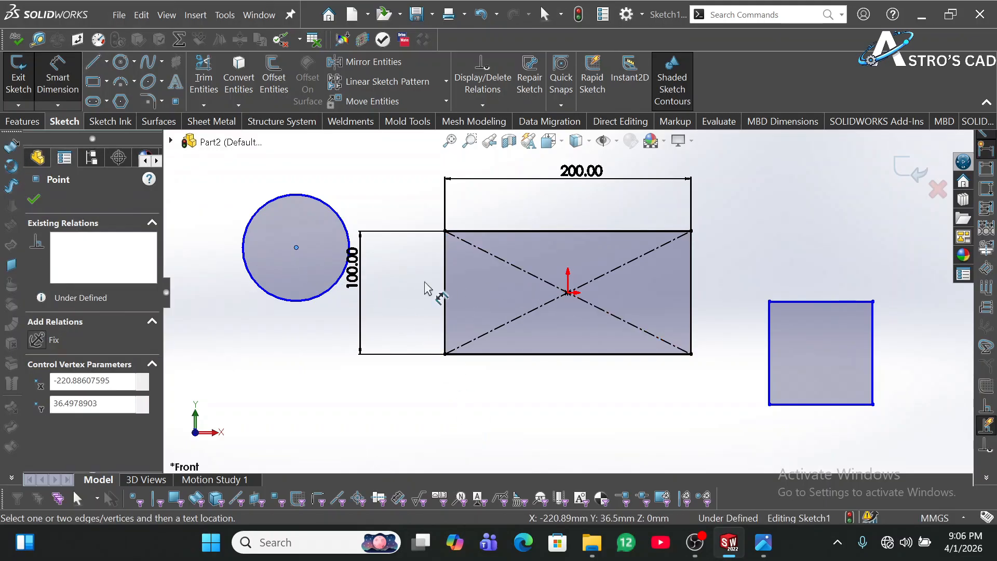
click(568, 293)
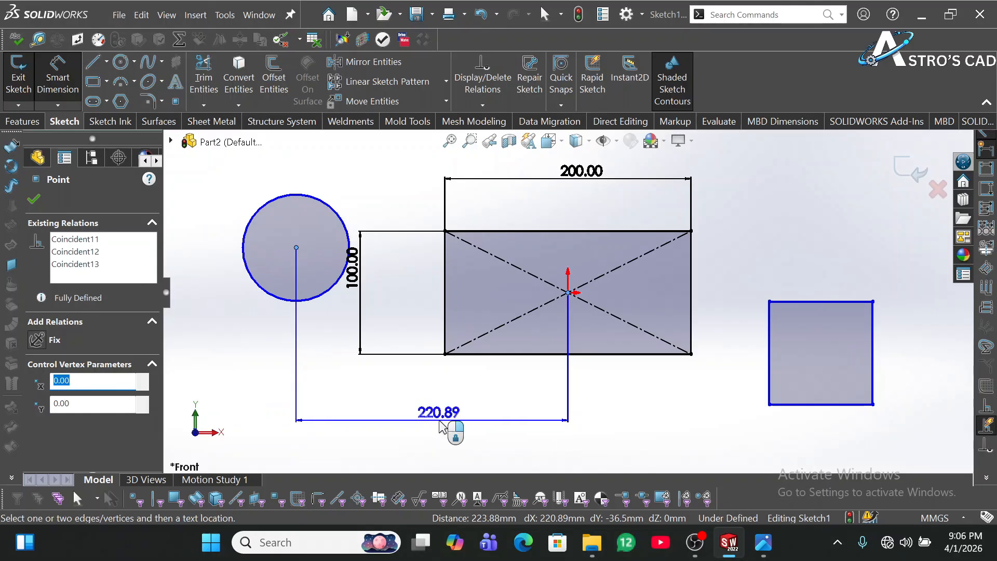
click(442, 426)
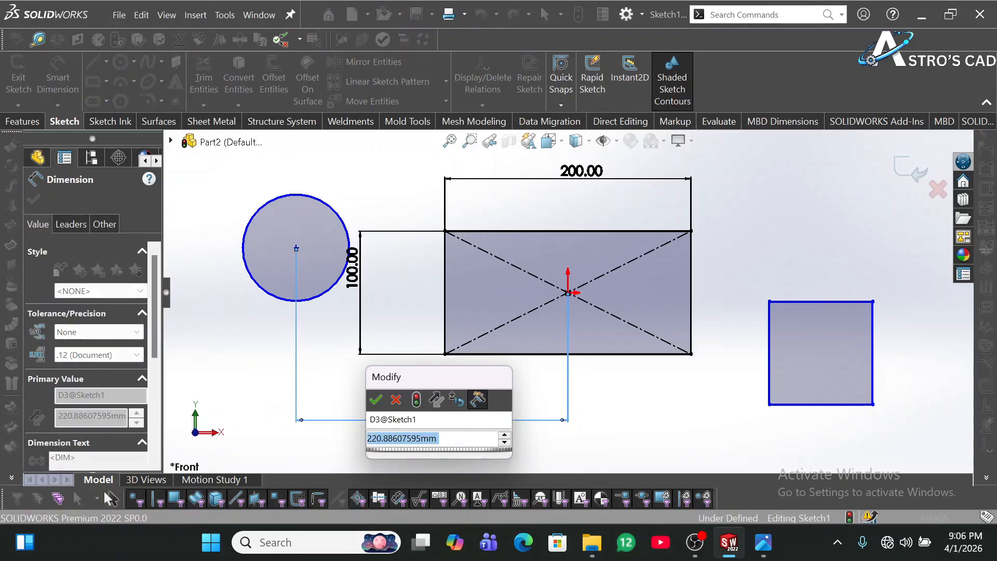
text(200)
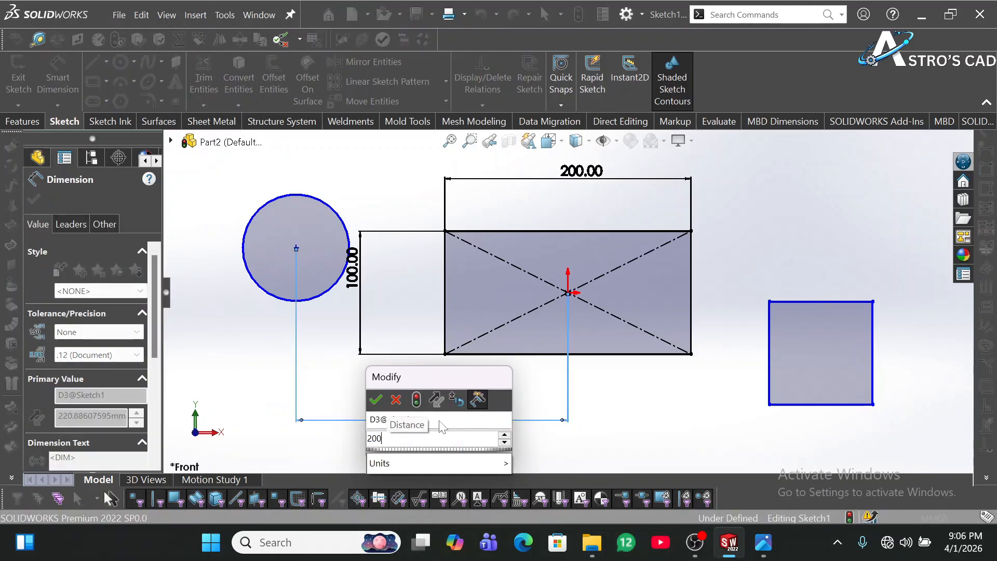
key(Return)
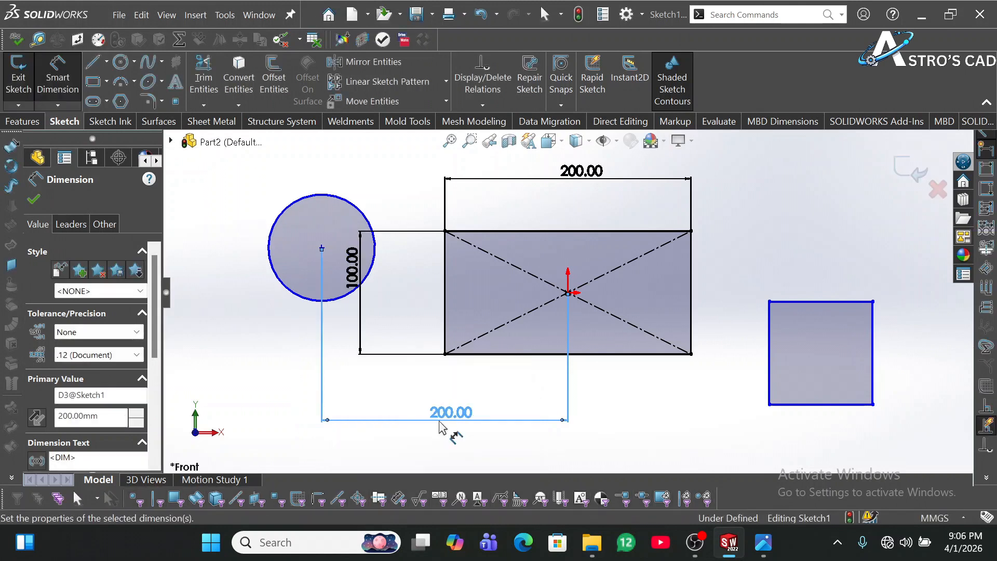
key(Escape)
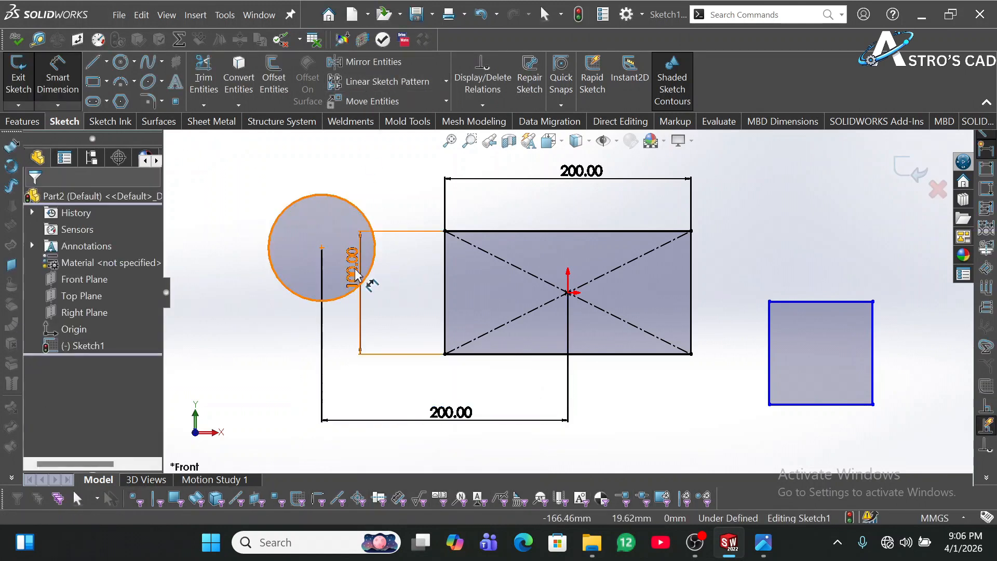
- Move the center rectangle's 100 mm height dimension inside the rectangle, clear of the circle
click(353, 269)
drag(352, 270, 482, 285)
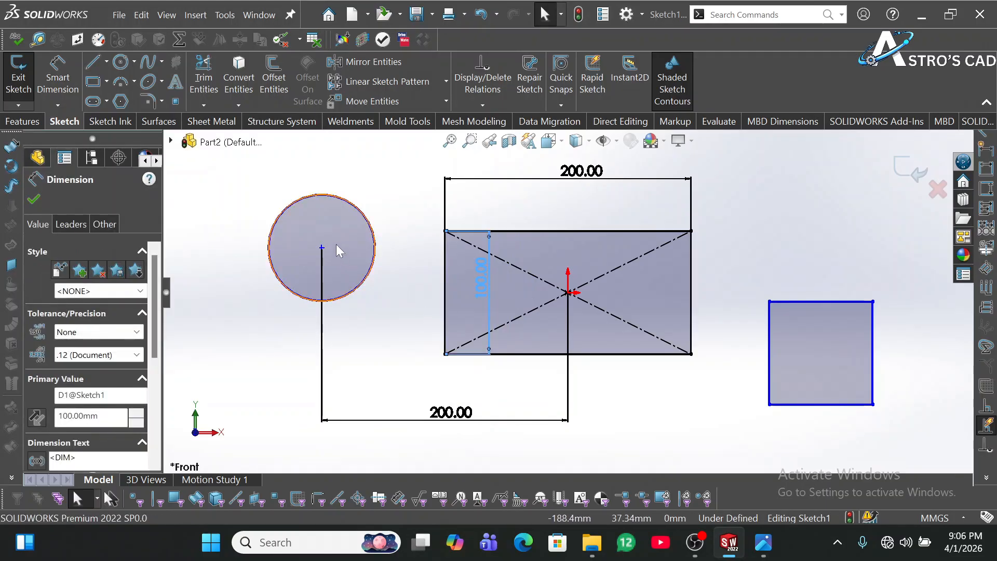
click(384, 287)
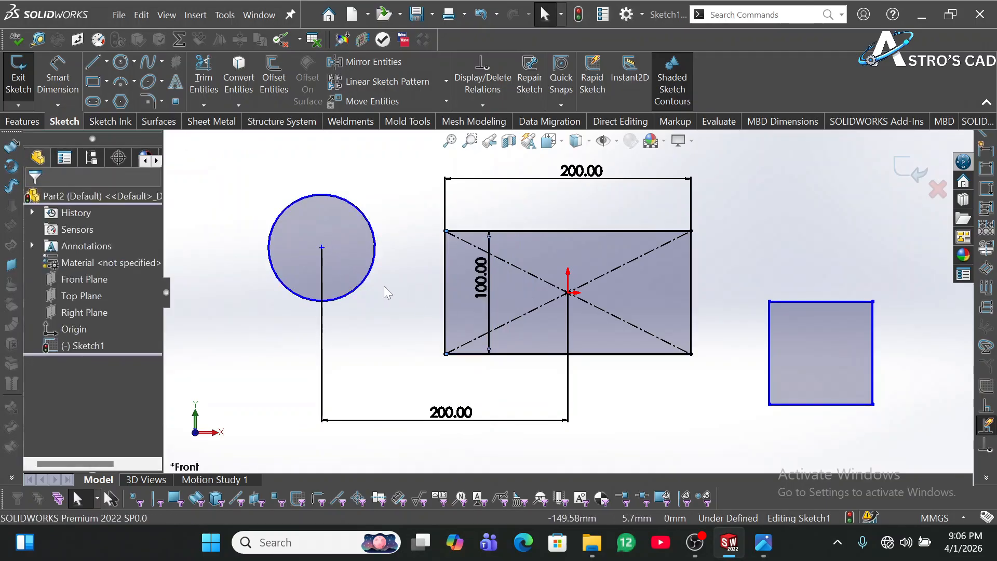
- Dimension the vertical distance between the circle's center and the origin as 50 mm, placed beside the center rectangle
click(70, 68)
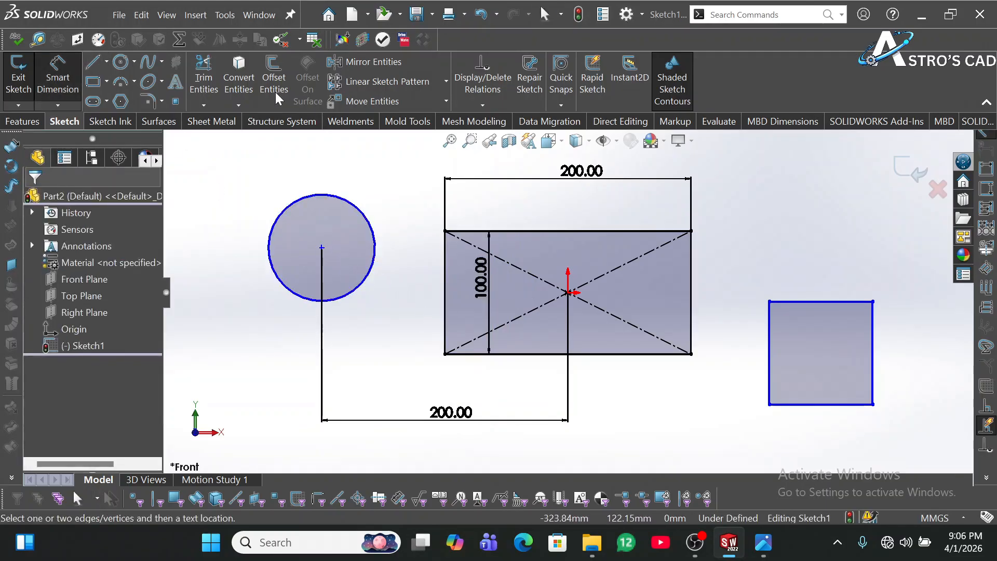
click(322, 249)
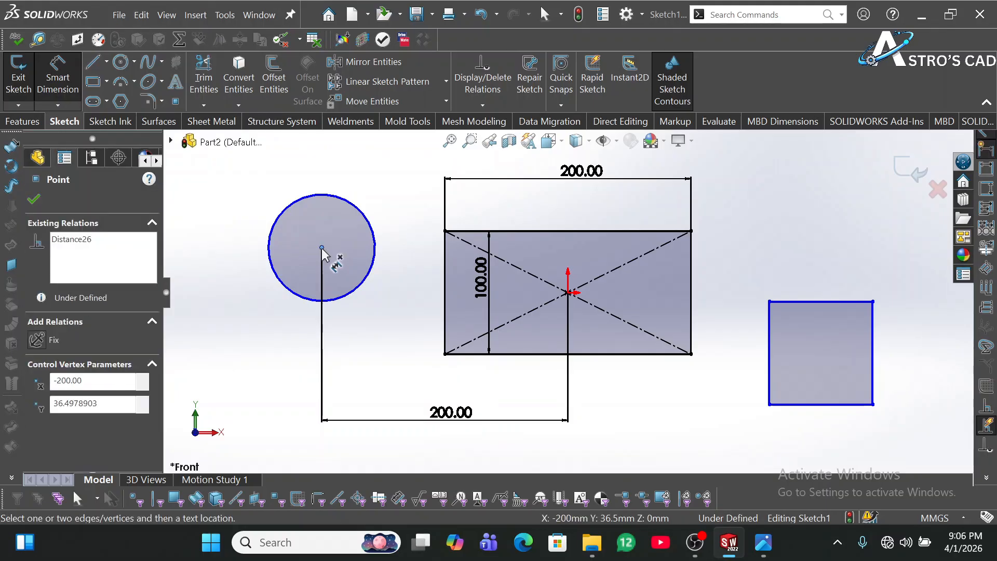
click(569, 294)
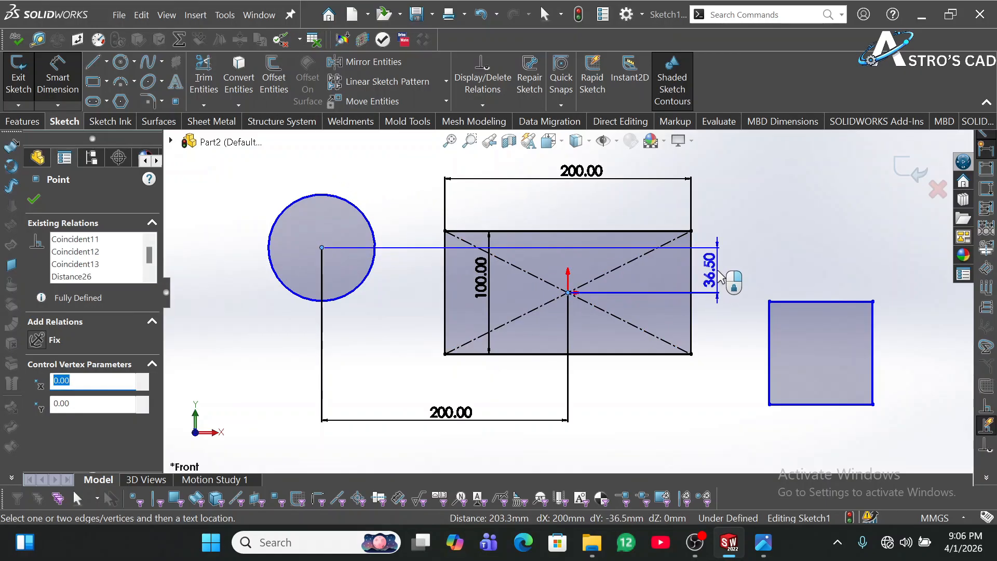
click(719, 272)
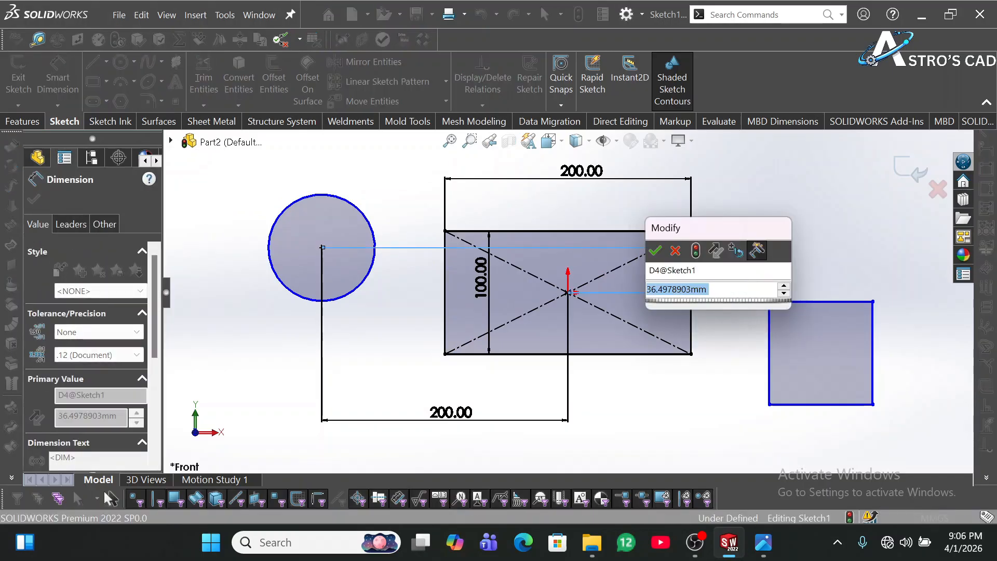
key(Return)
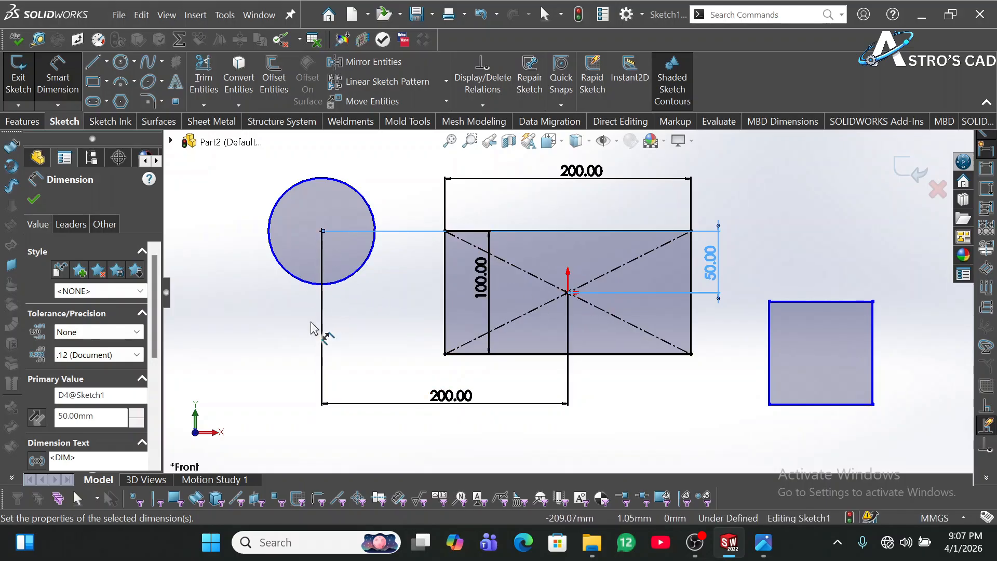
key(Escape)
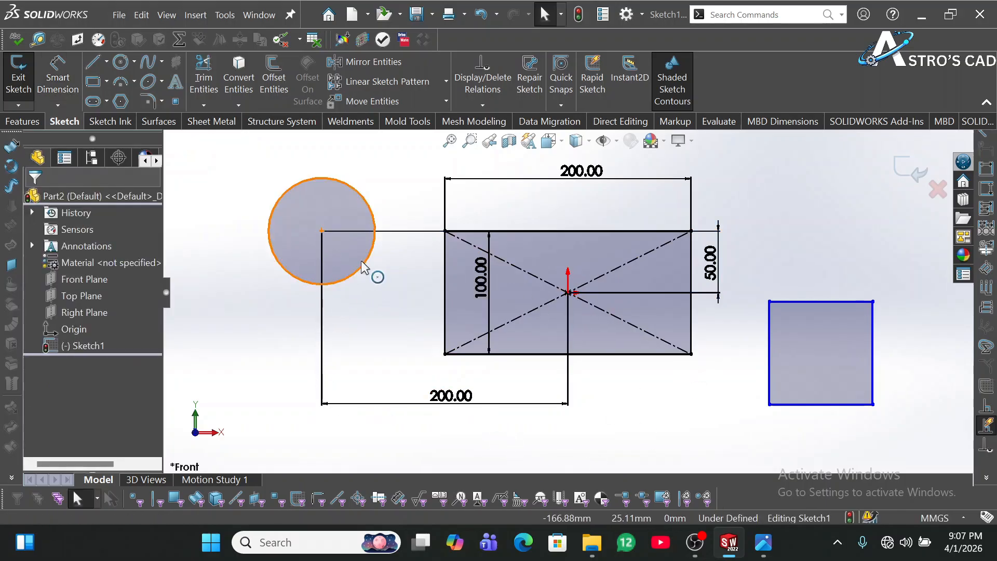
- Try to move the circle off its dimensioned position, and move the undimensioned rectangle slightly upward
click(342, 260)
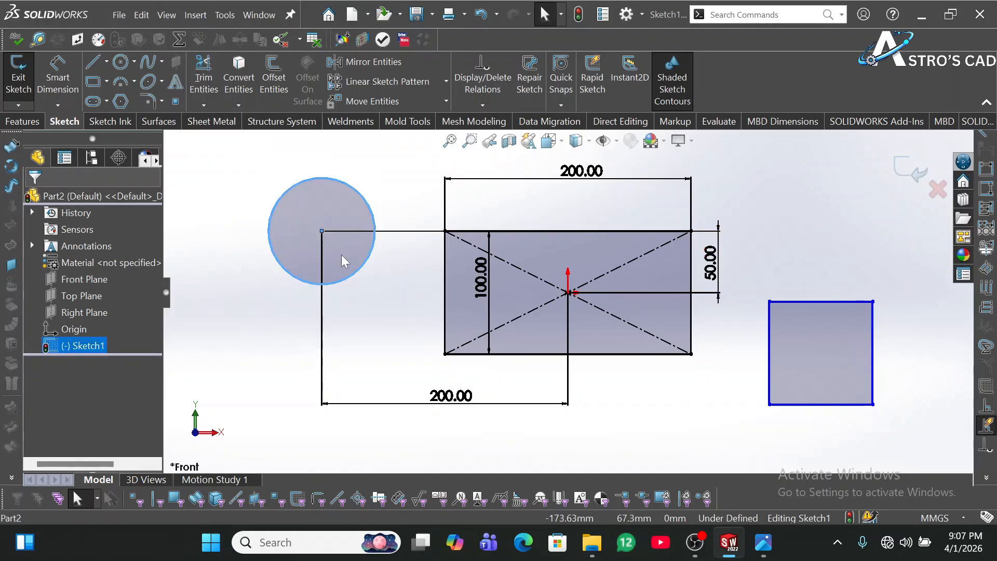
drag(316, 250, 343, 234)
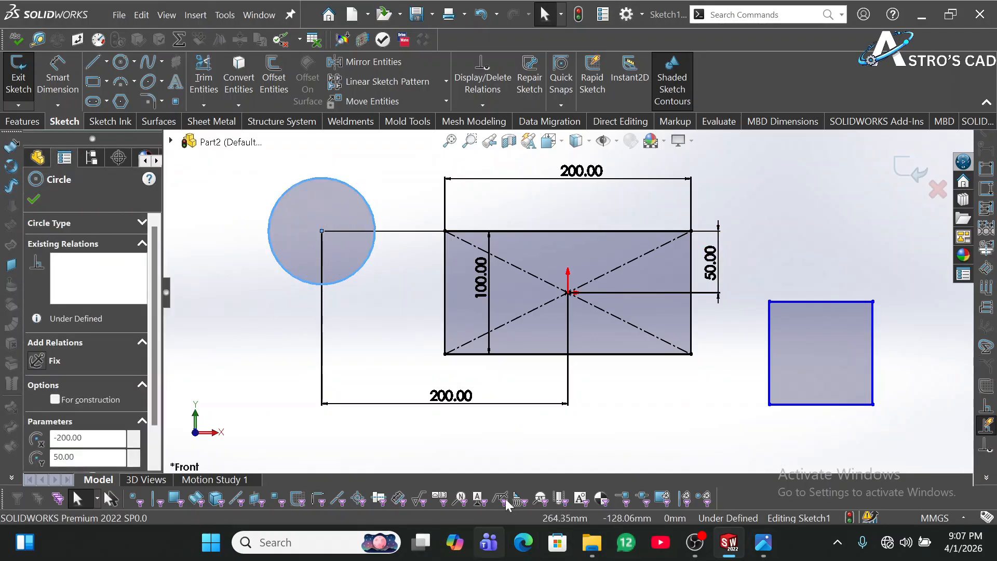
mouse_move(843, 352)
mouse_down()
mouse_move(832, 273)
mouse_move(844, 338)
mouse_up()
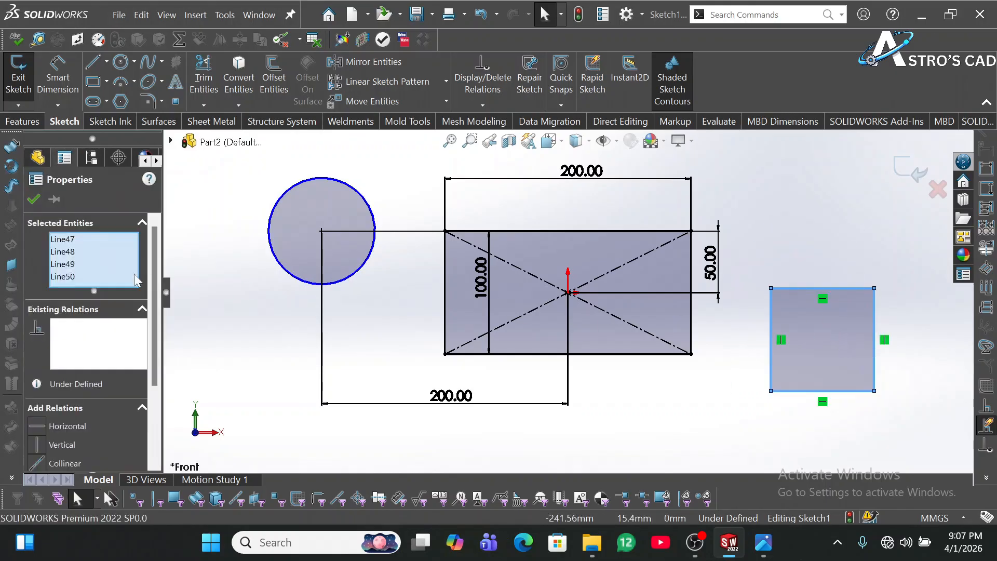
click(298, 220)
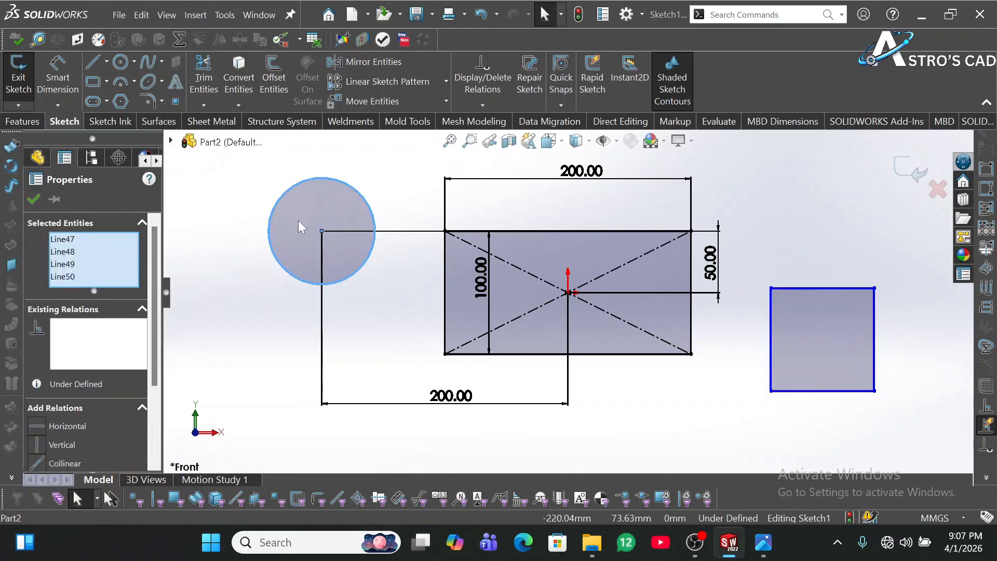
click(211, 195)
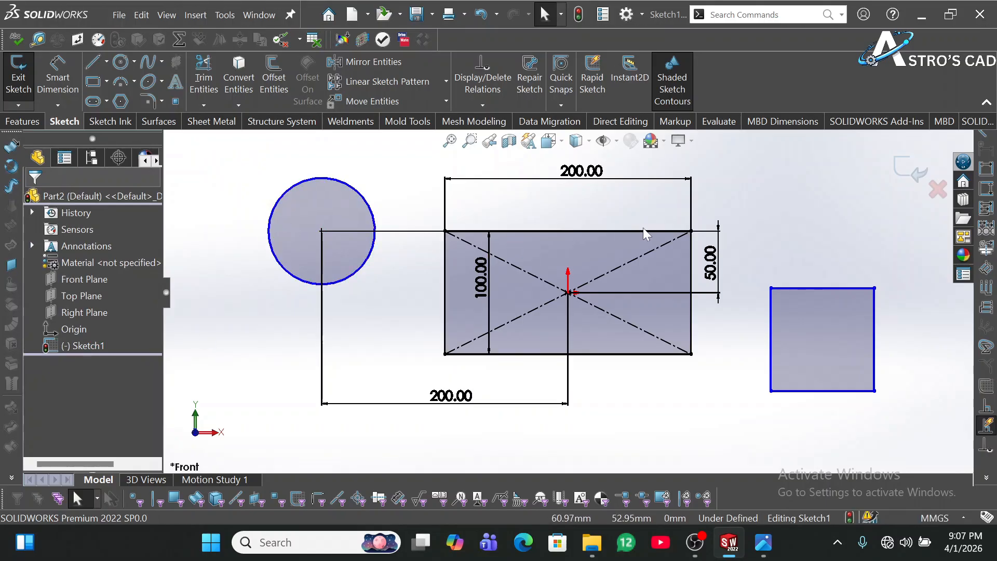
- Shrink the circle by its edge to a radius of about 34 mm
click(58, 75)
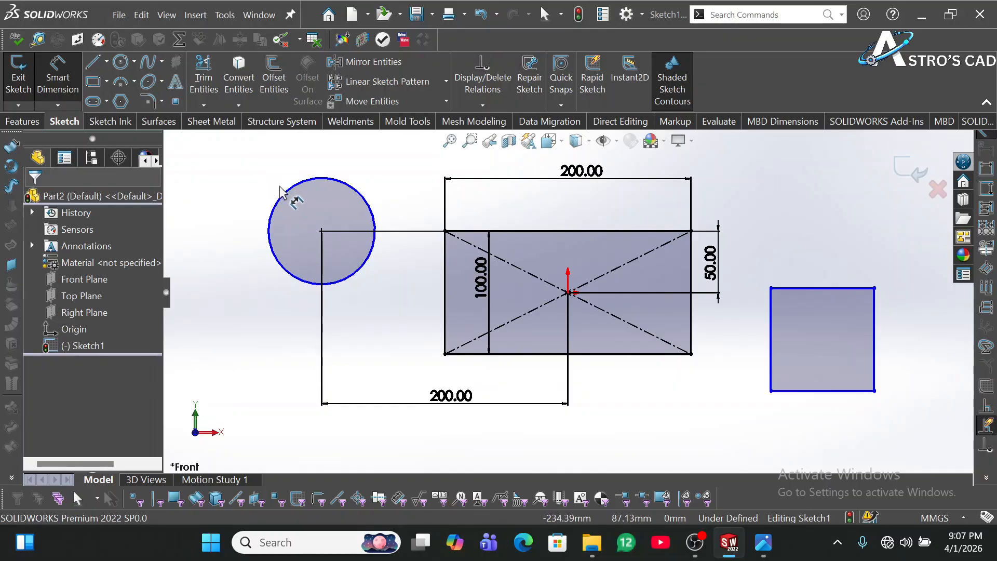
key(Escape)
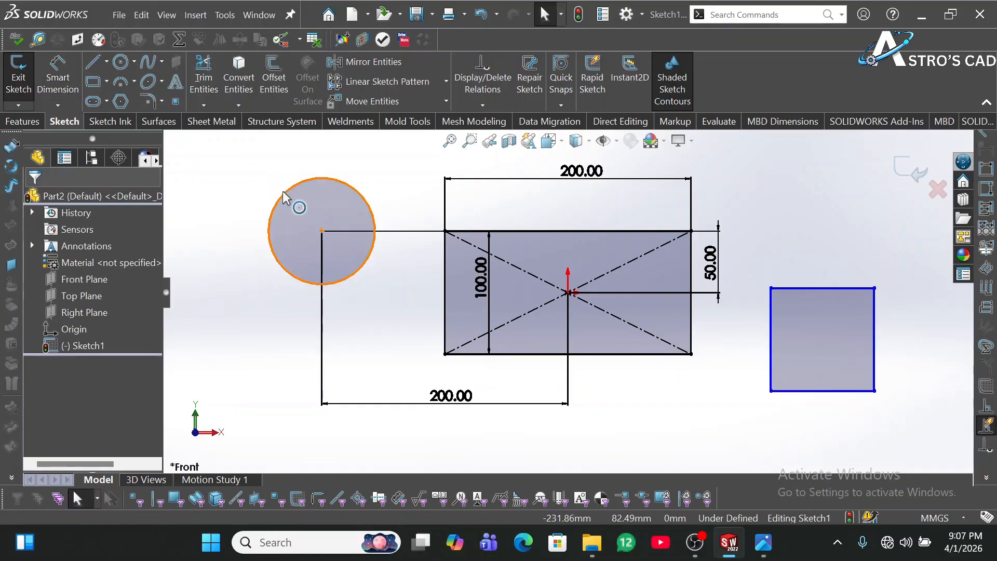
drag(283, 191, 283, 246)
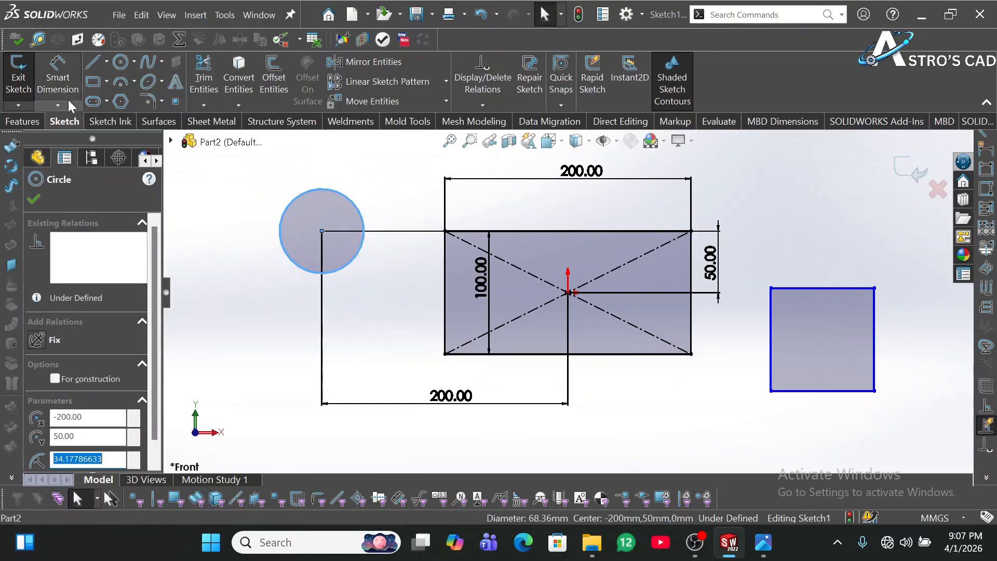
key(Escape)
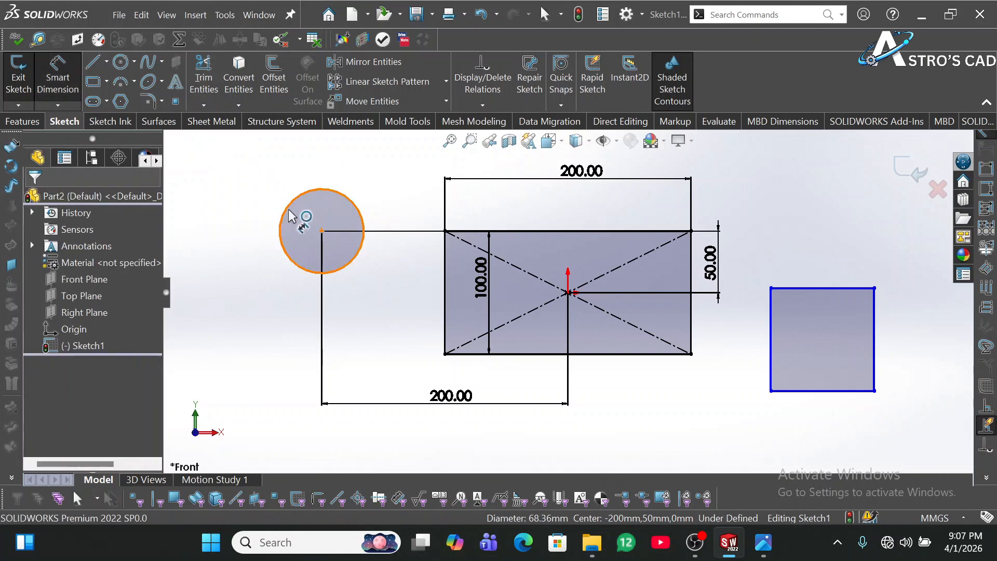
- Dimension the circle's diameter as 60 mm, placed on its side away from the rectangle
click(286, 212)
drag(227, 239, 225, 238)
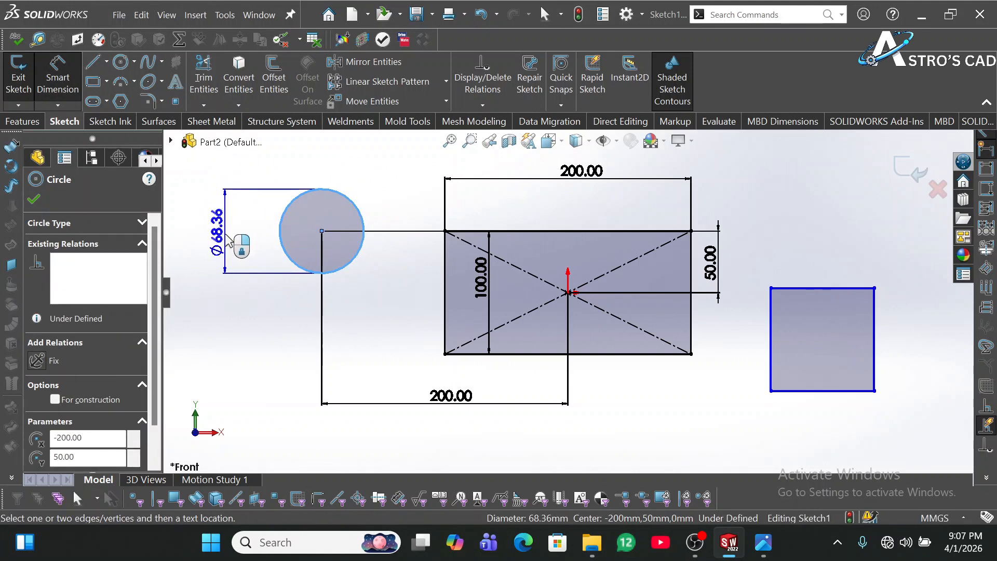
click(225, 235)
text(60)
key(Return)
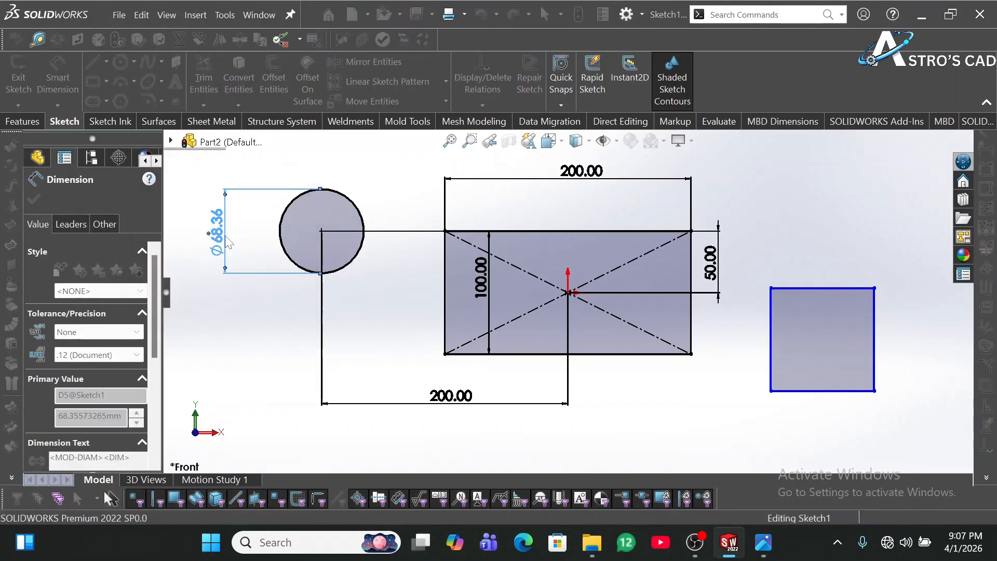
click(241, 285)
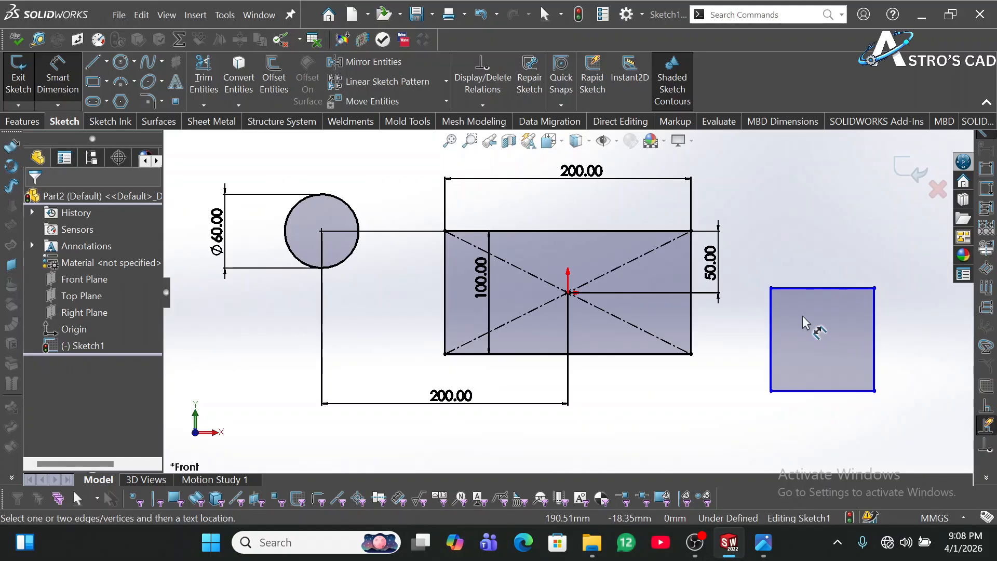
- Dimension the undimensioned rectangle's width and height as 80 mm each
click(817, 288)
click(812, 250)
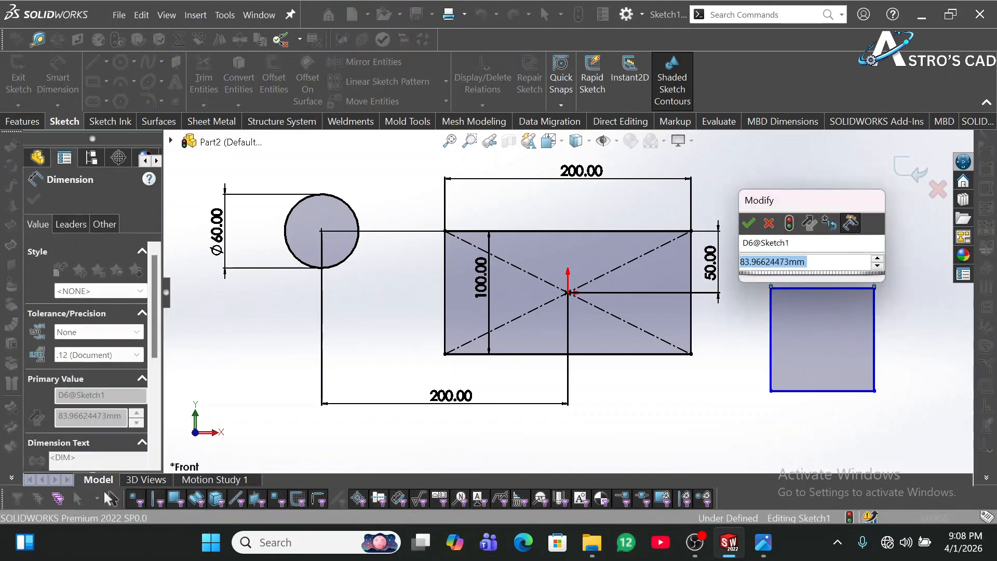
text(80)
key(Return)
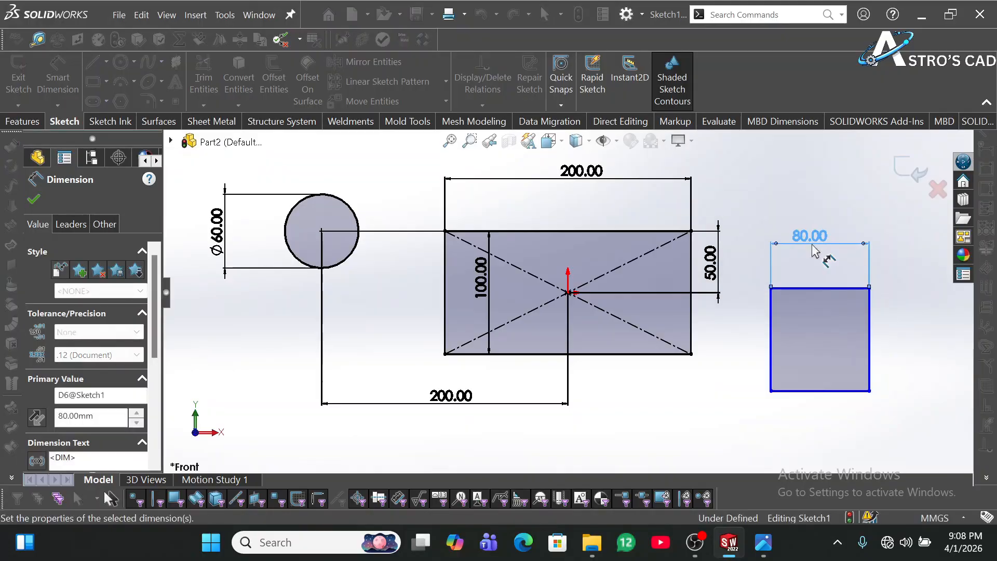
click(869, 344)
click(900, 337)
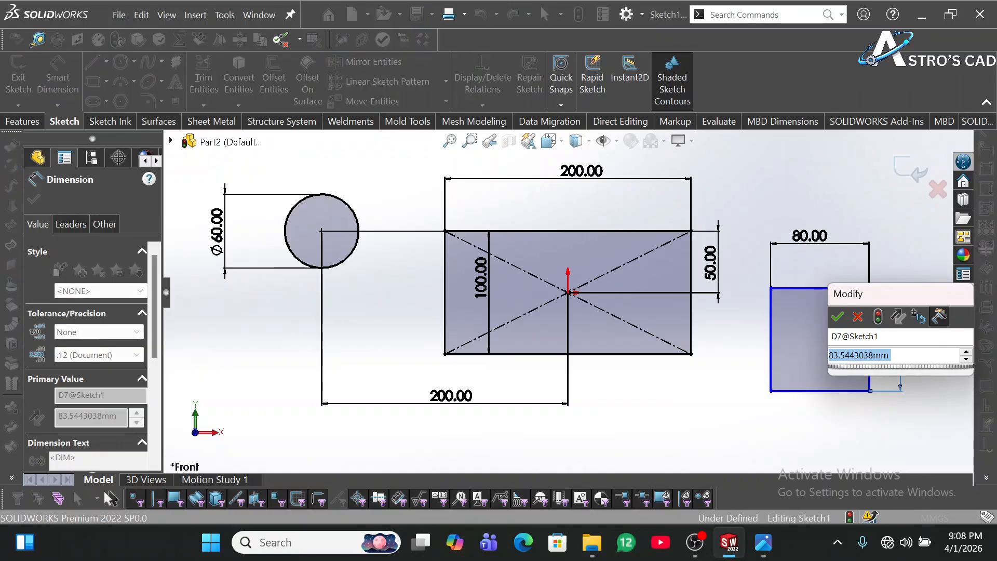
text(80)
key(Return)
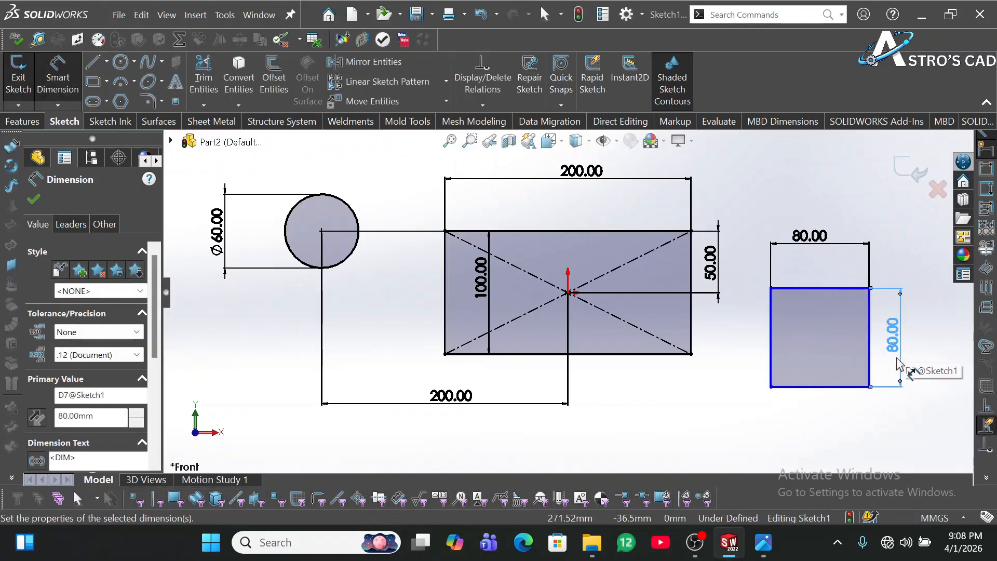
key(Escape)
key(Escape)
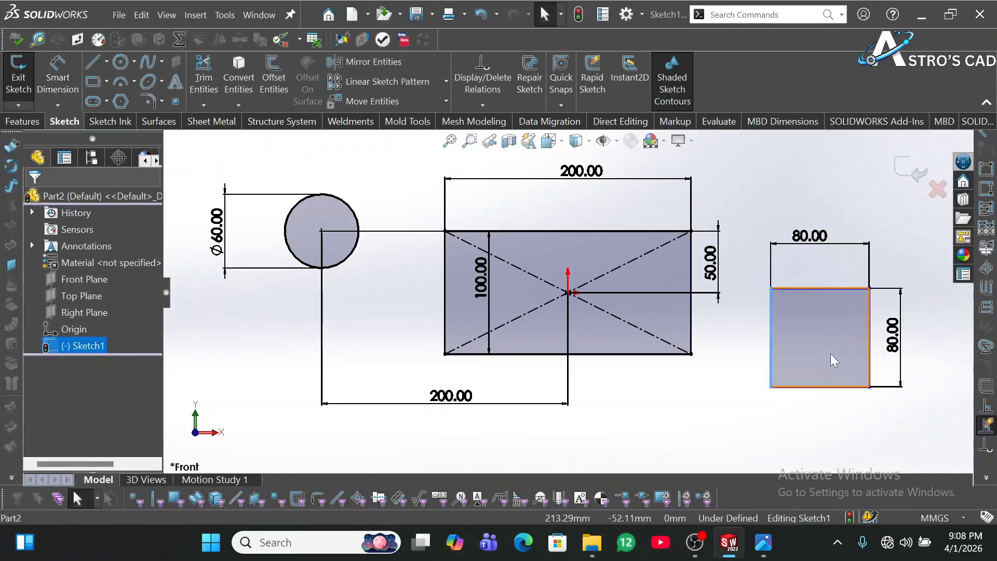
- Move the 80 mm square slightly upward and farther from the center rectangle
drag(830, 353, 854, 339)
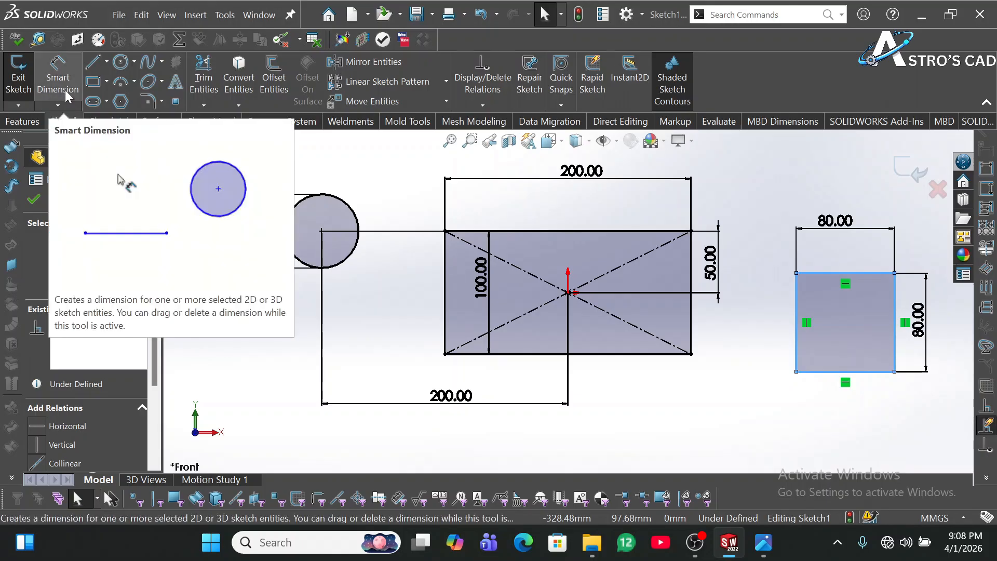
click(268, 370)
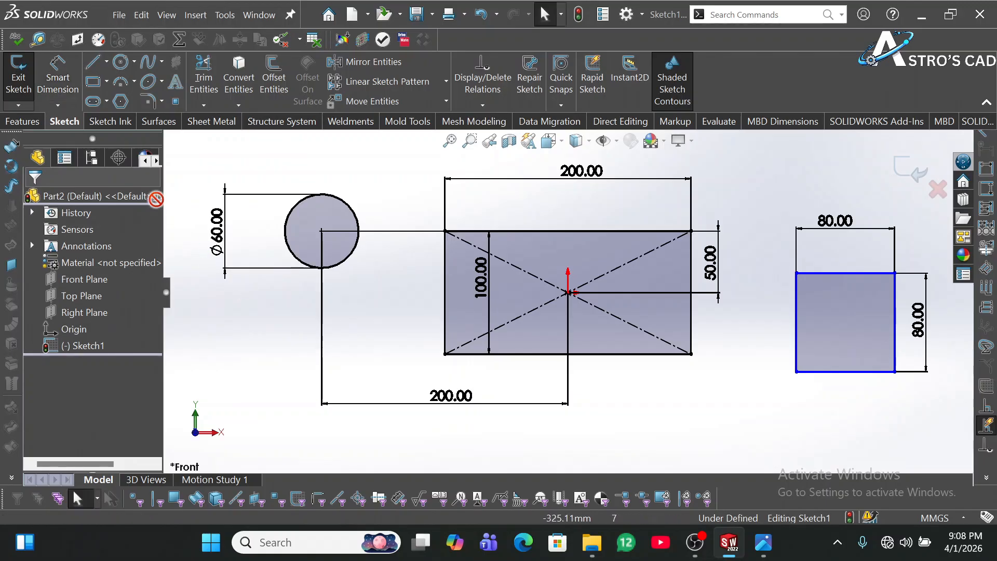
- Dimension the vertical distance between the lower edges of the 80 mm square and the center rectangle as 20 mm
click(57, 78)
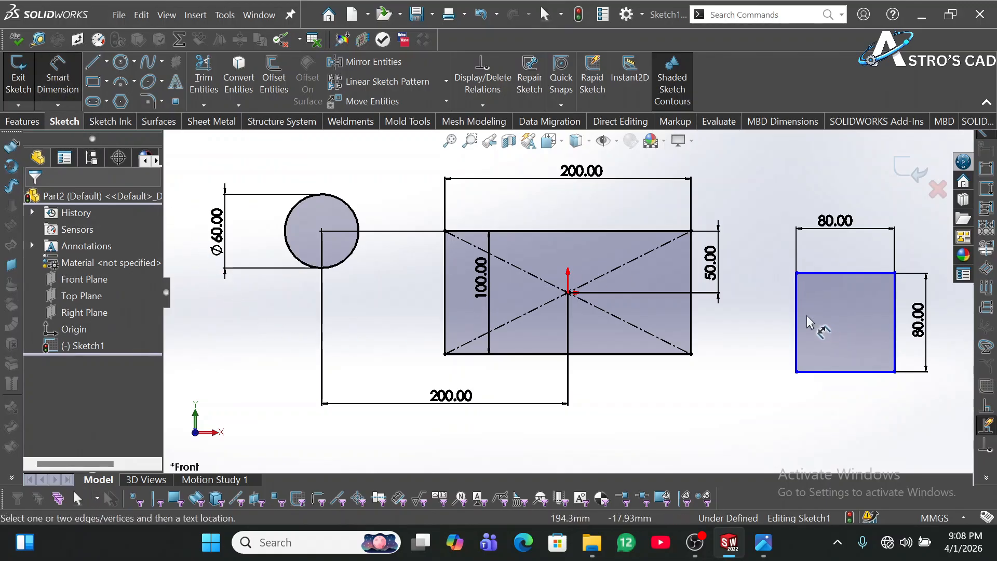
click(824, 372)
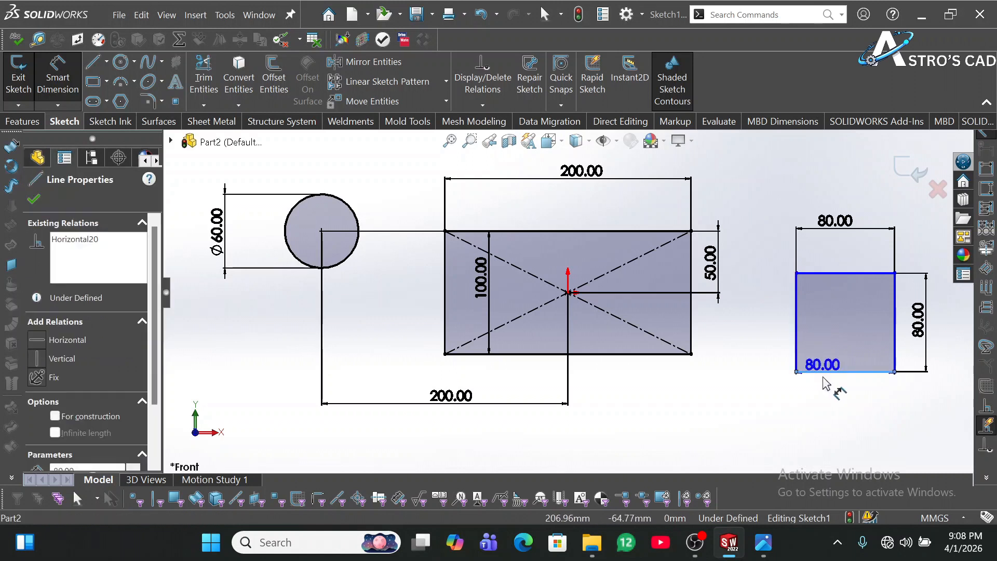
click(669, 355)
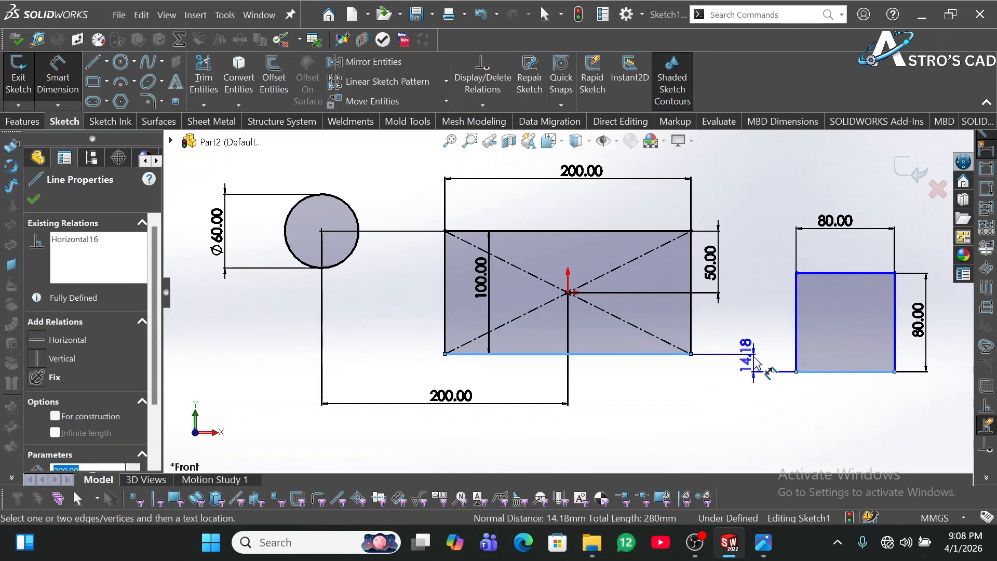
click(756, 363)
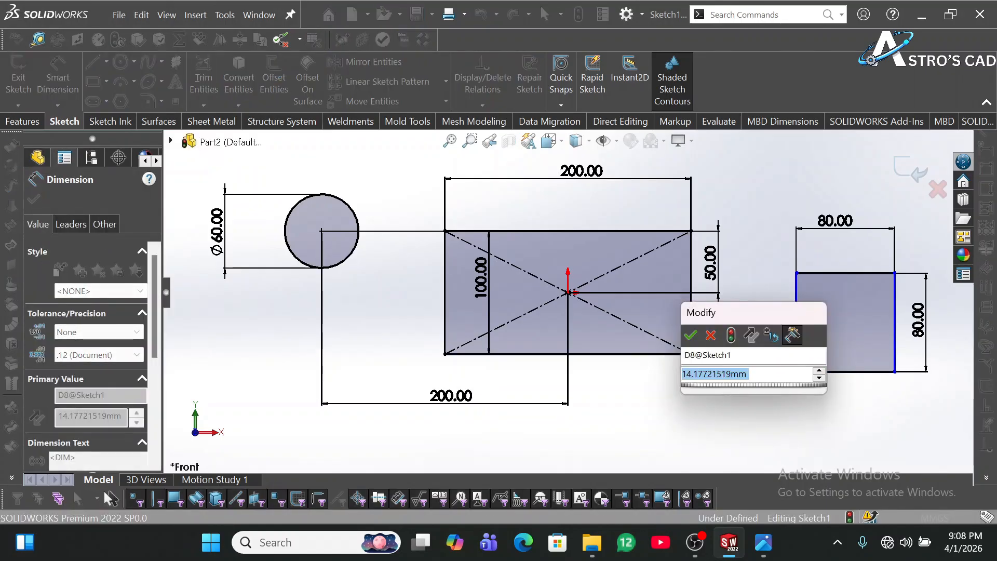
text(20)
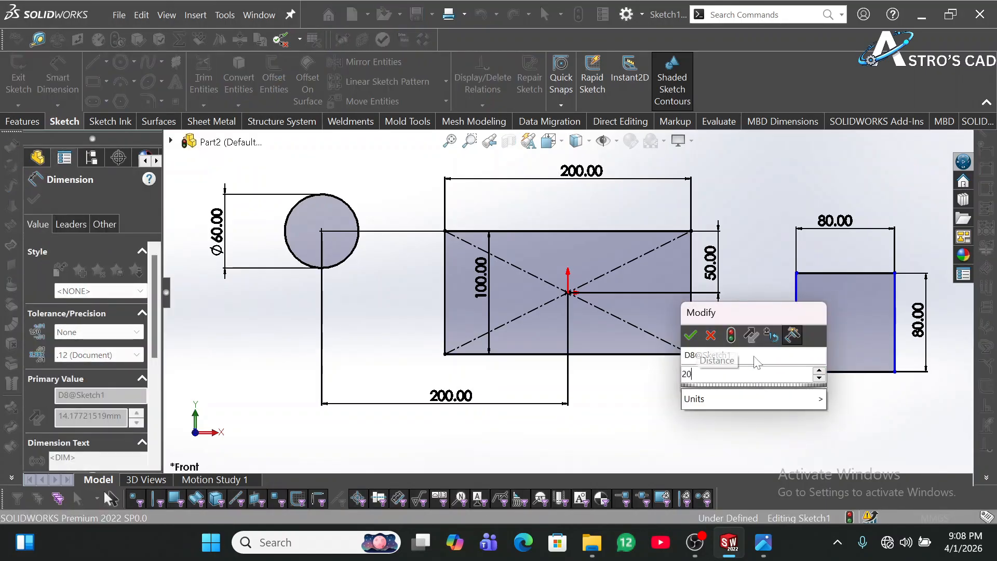
key(Return)
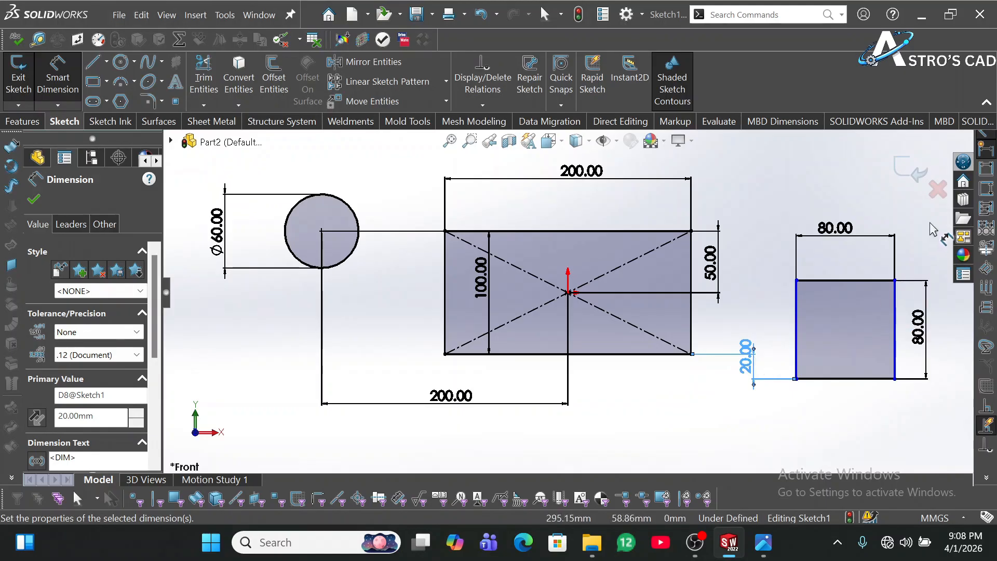
- Dimension the horizontal gap between the facing vertical edges of the square and the center rectangle as 40 mm
click(798, 325)
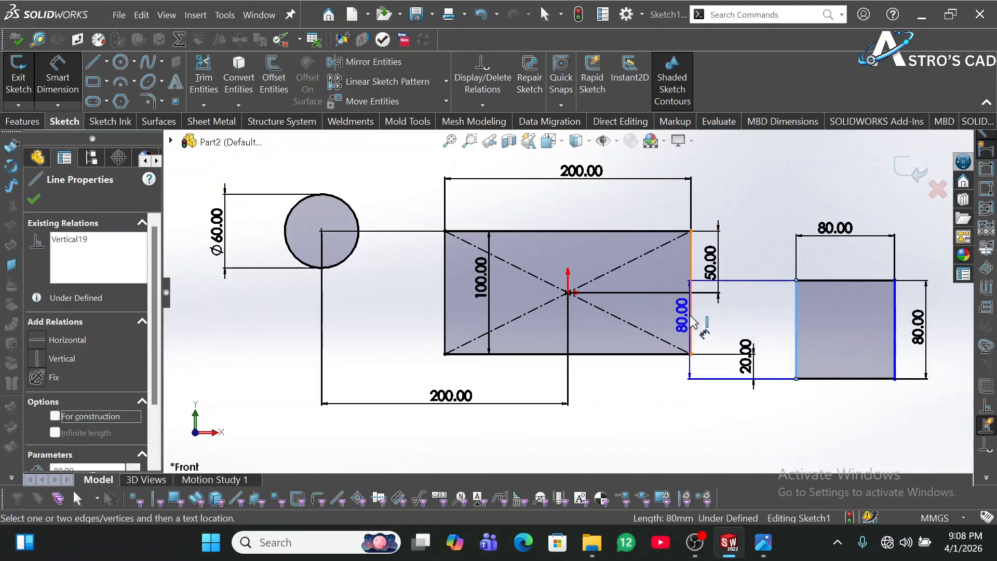
click(692, 332)
click(748, 332)
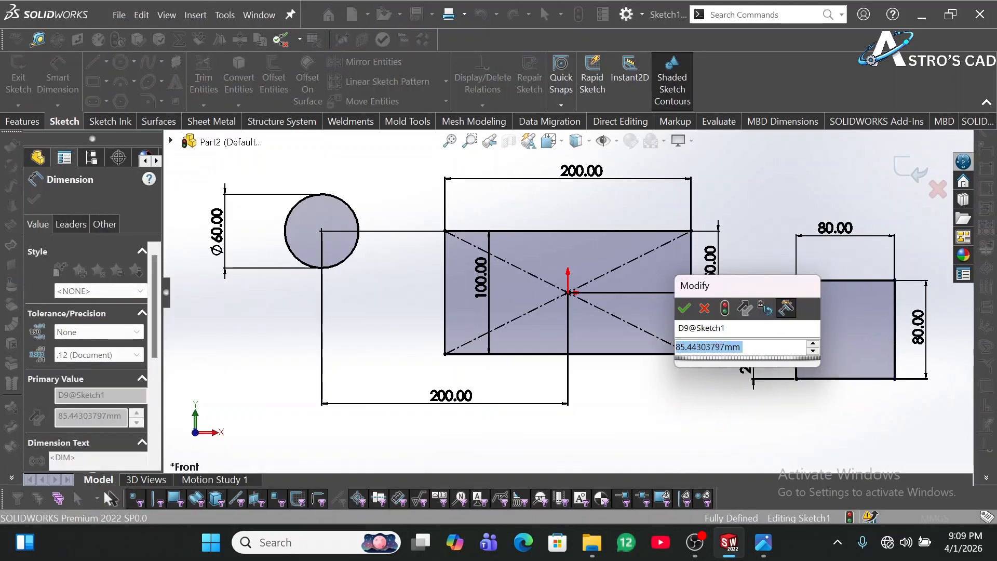
text(40)
key(Return)
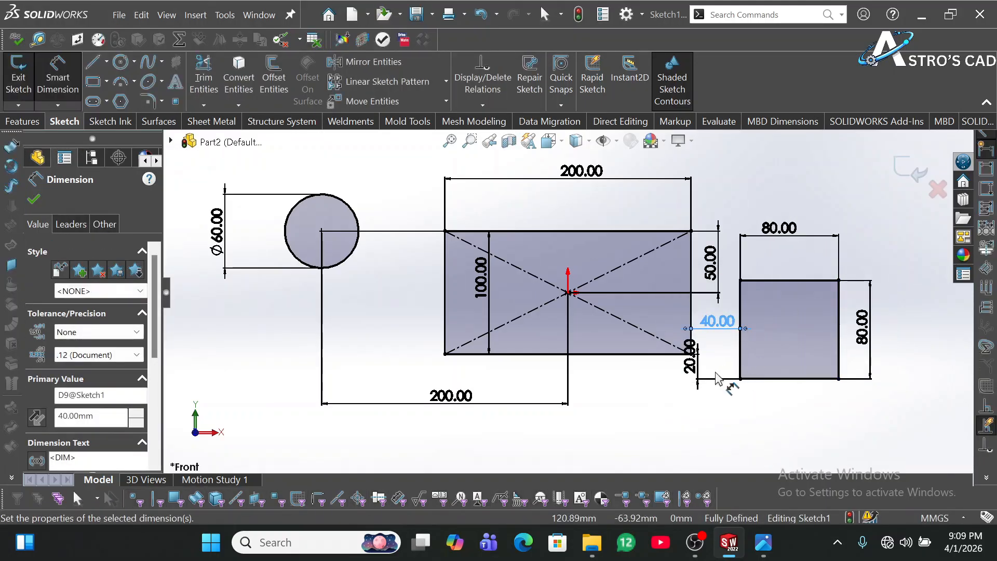
- Move the 20 mm dimension text down, clear of the rectangle's lower corner, and finish dimensioning
drag(691, 370, 703, 414)
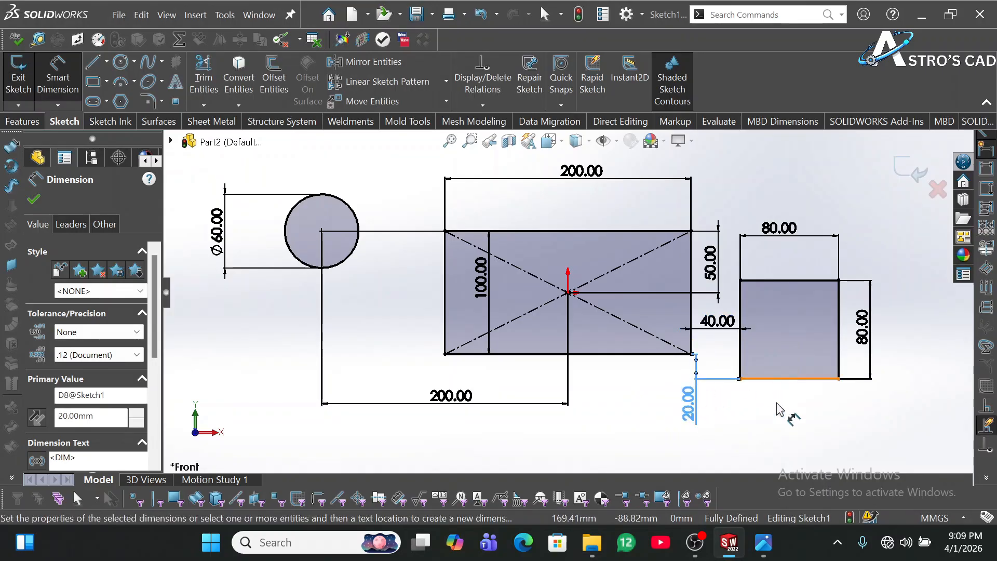
click(779, 410)
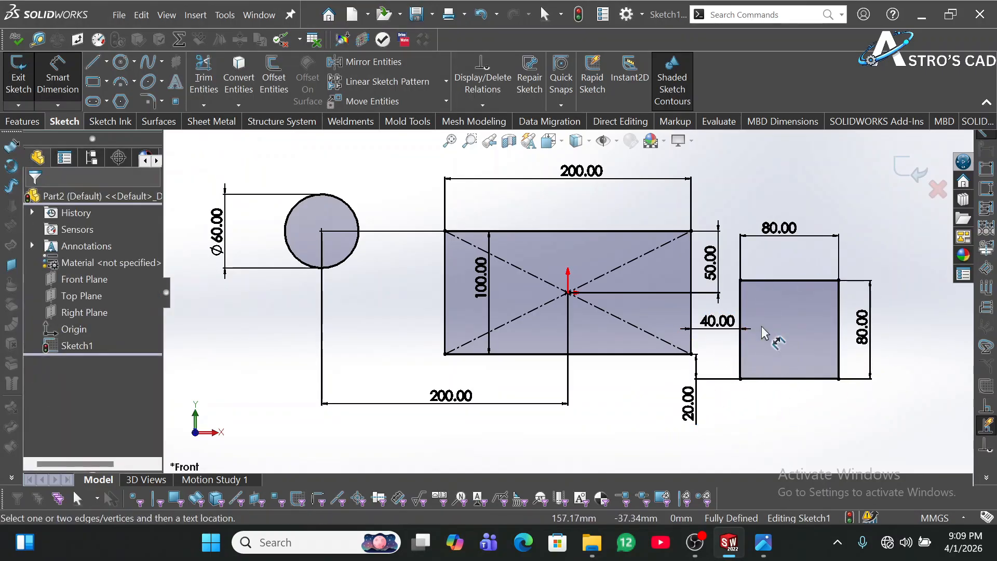
key(Escape)
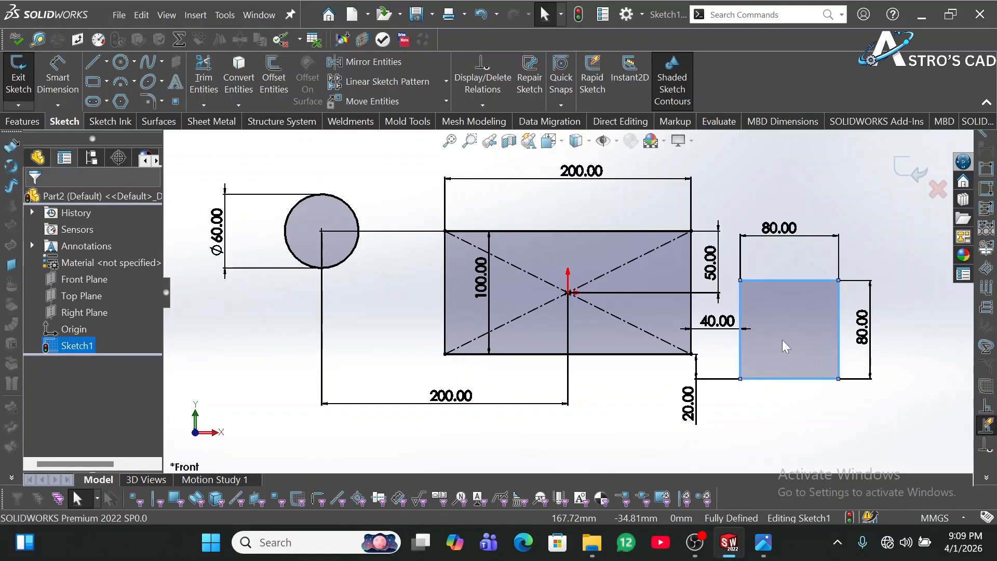
- Select the 80 mm square to examine its relations and definition status, then clear the selection
click(782, 339)
click(790, 396)
click(790, 325)
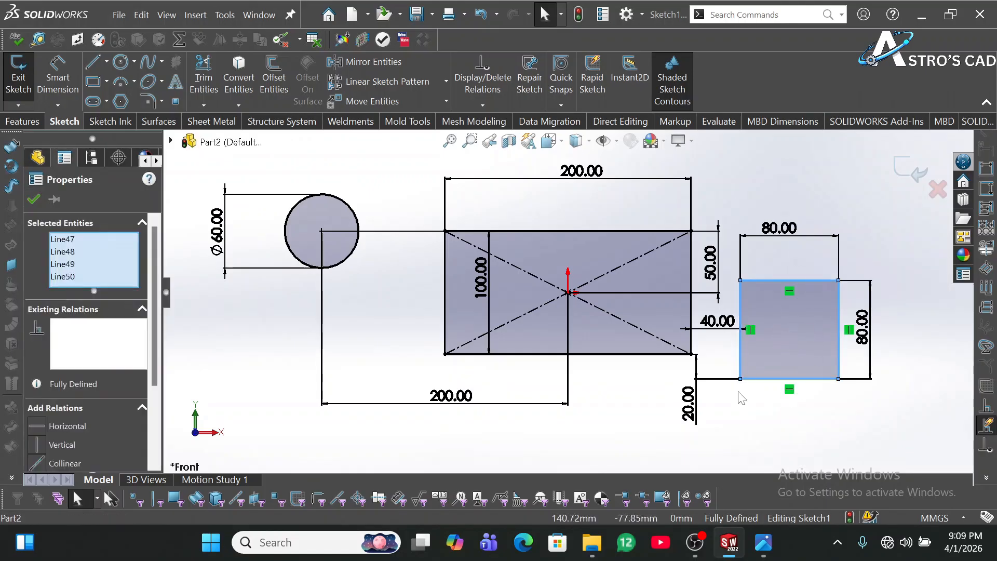
click(735, 413)
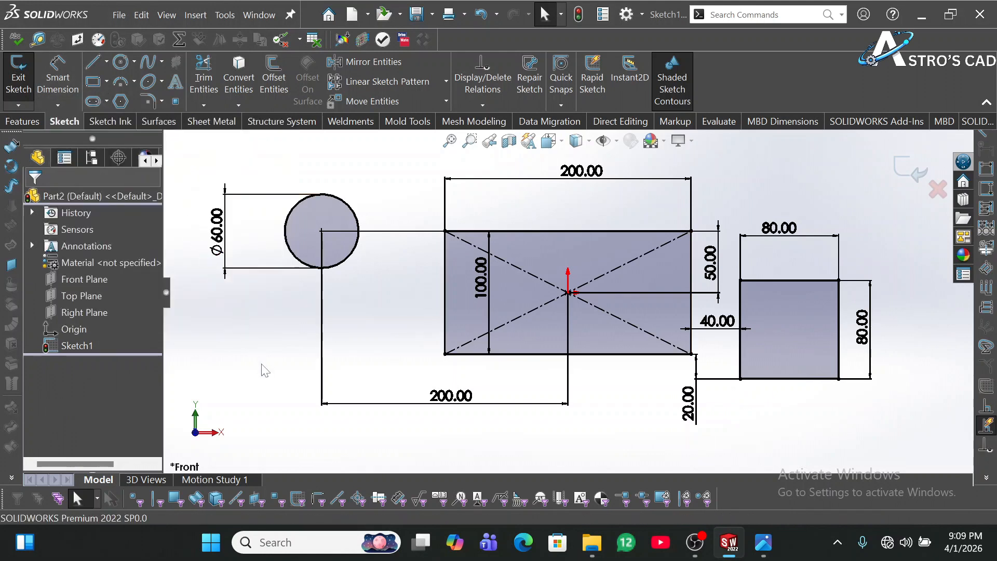
- Undo the recent sketch changes until the square's 40 mm and 20 mm position dimensions are removed
key(ctrl+z)
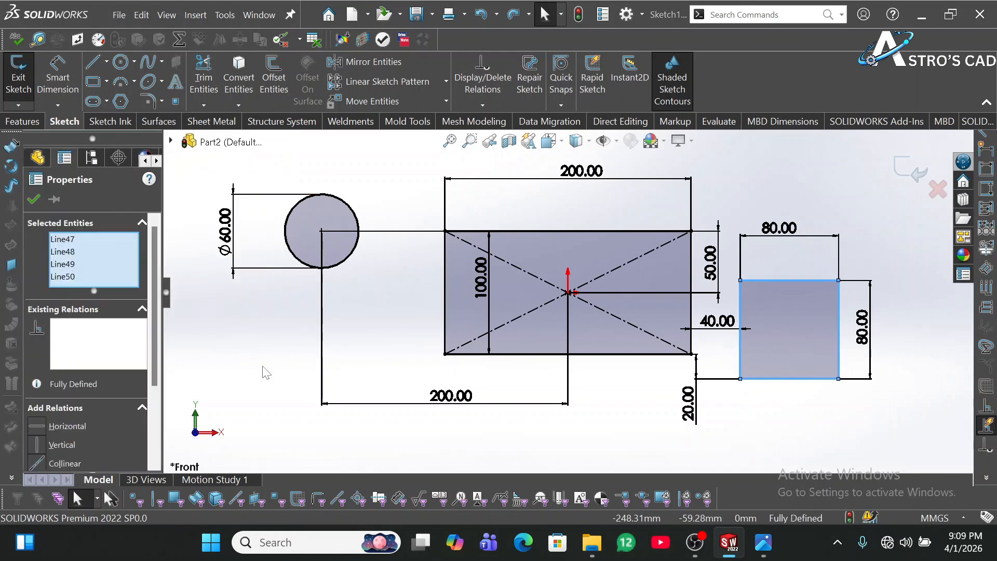
key(ctrl+z)
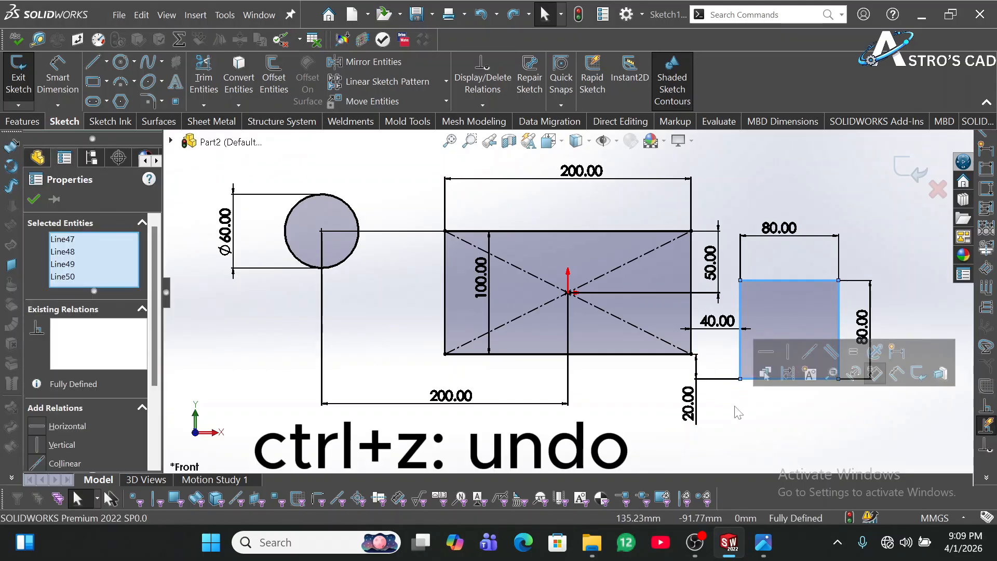
key(ctrl+z)
key(ctrl+z)
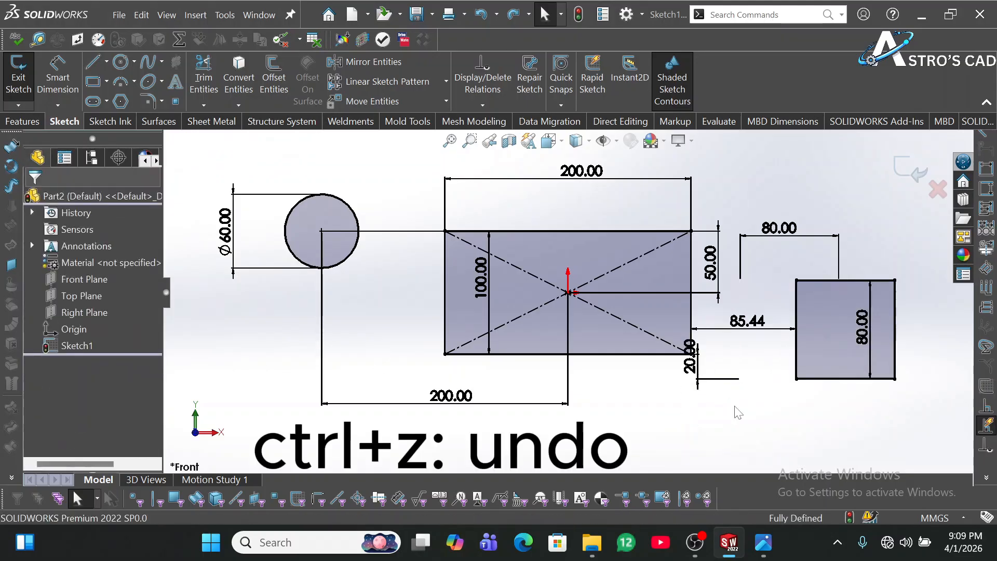
key(ctrl+z)
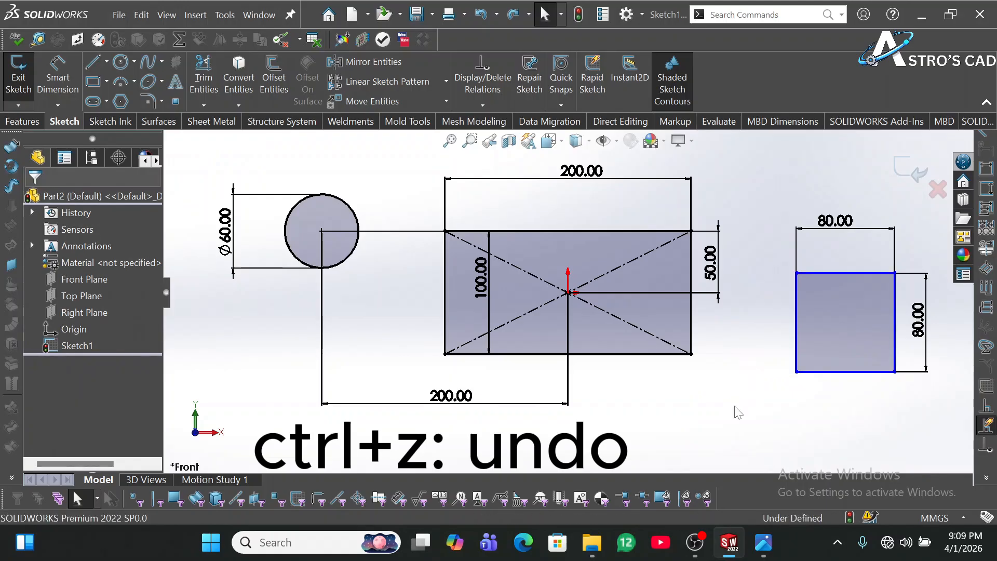
- Move the square slightly away from the center rectangle and dimension the horizontal distance between their nearest upper corners as 100 mm
mouse_move(841, 329)
mouse_down()
mouse_move(850, 402)
mouse_move(852, 328)
mouse_up()
click(783, 400)
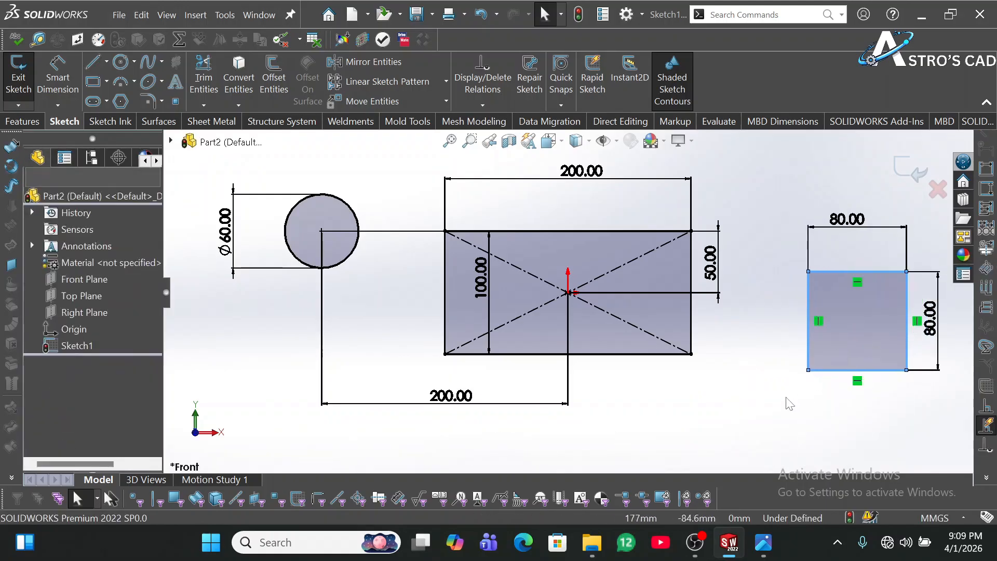
click(44, 83)
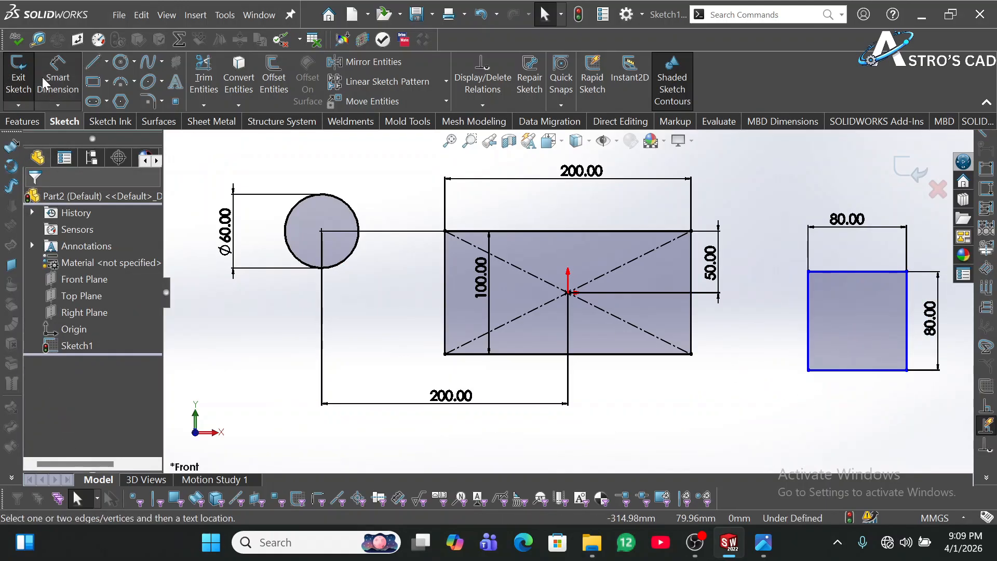
click(808, 271)
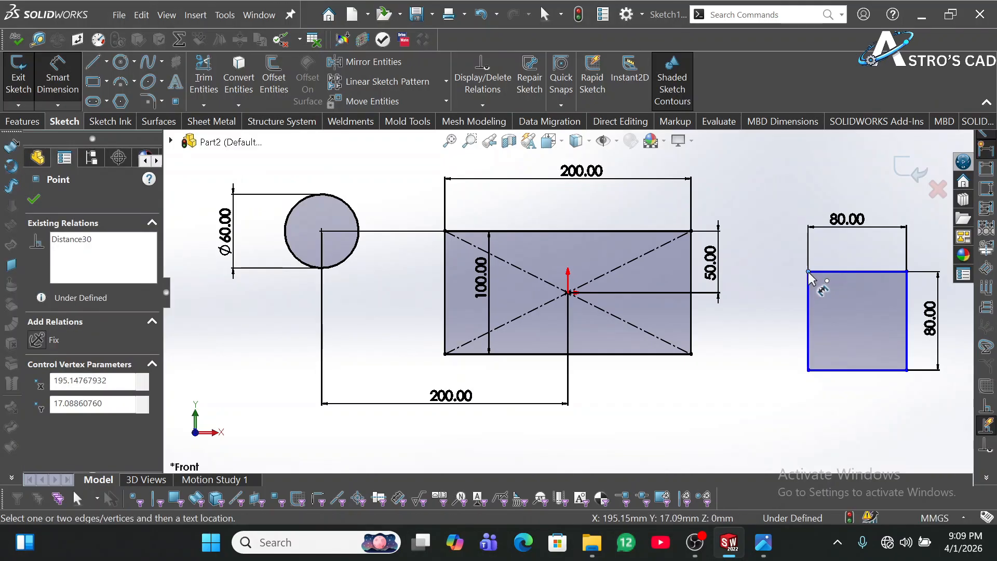
click(691, 231)
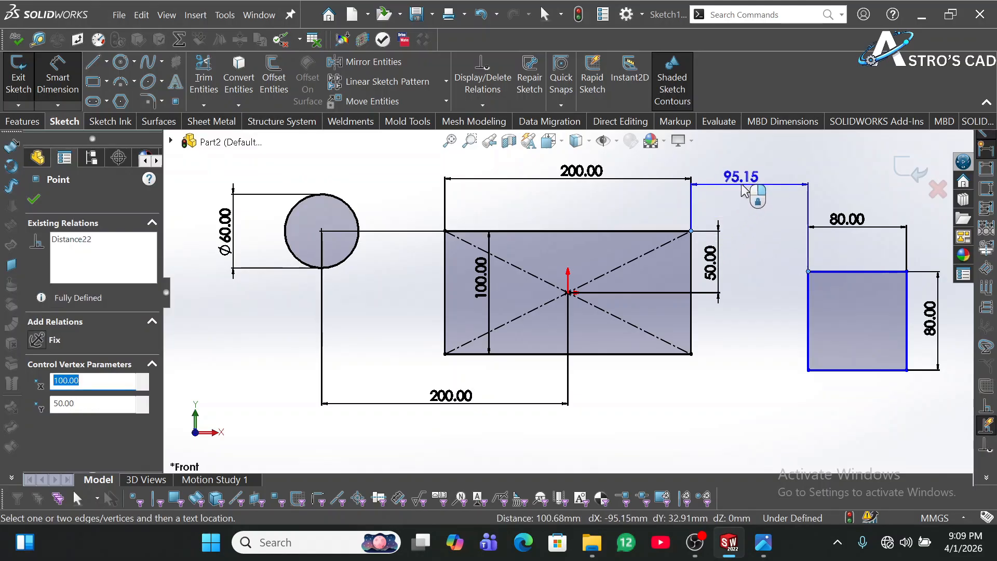
click(746, 183)
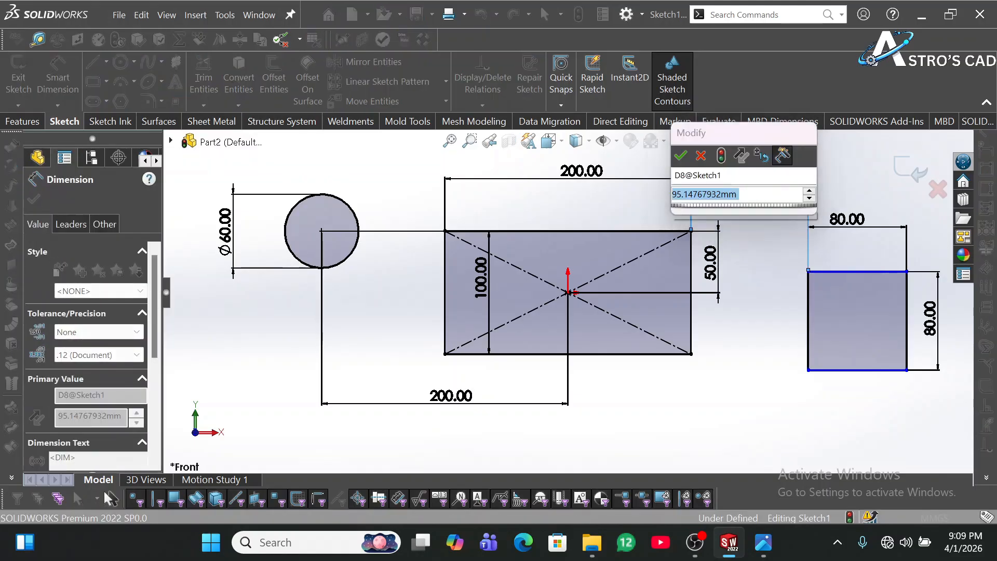
text(100)
key(Return)
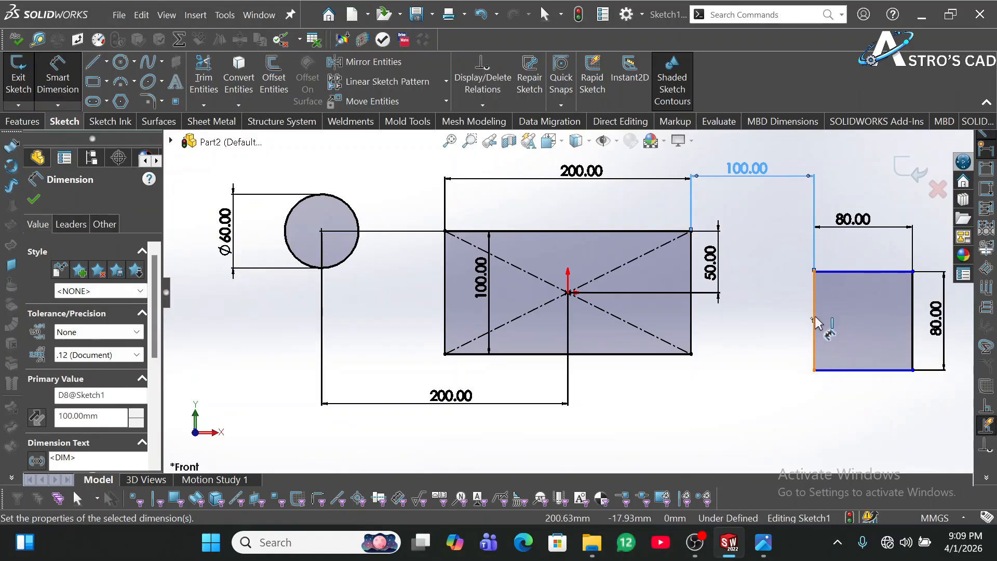
- Dimension the vertical distance between the midpoints of the square's and center rectangle's facing edges as 30 mm, placed inside the square
click(814, 326)
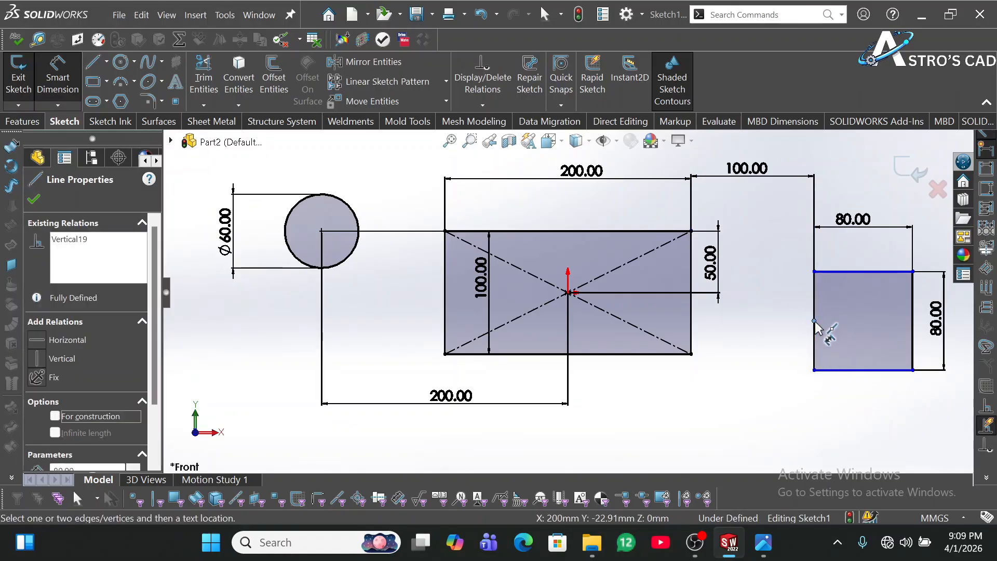
click(686, 313)
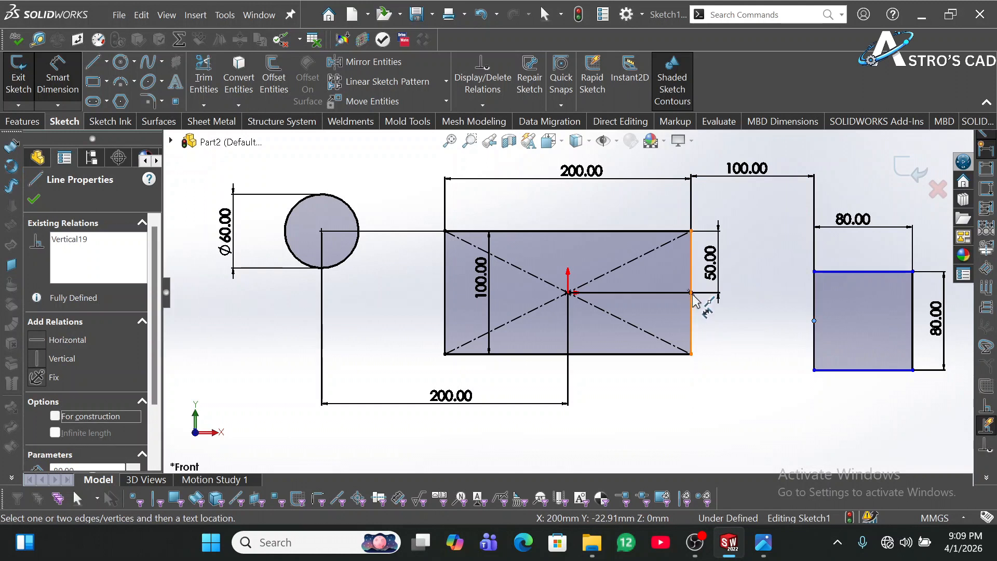
click(691, 293)
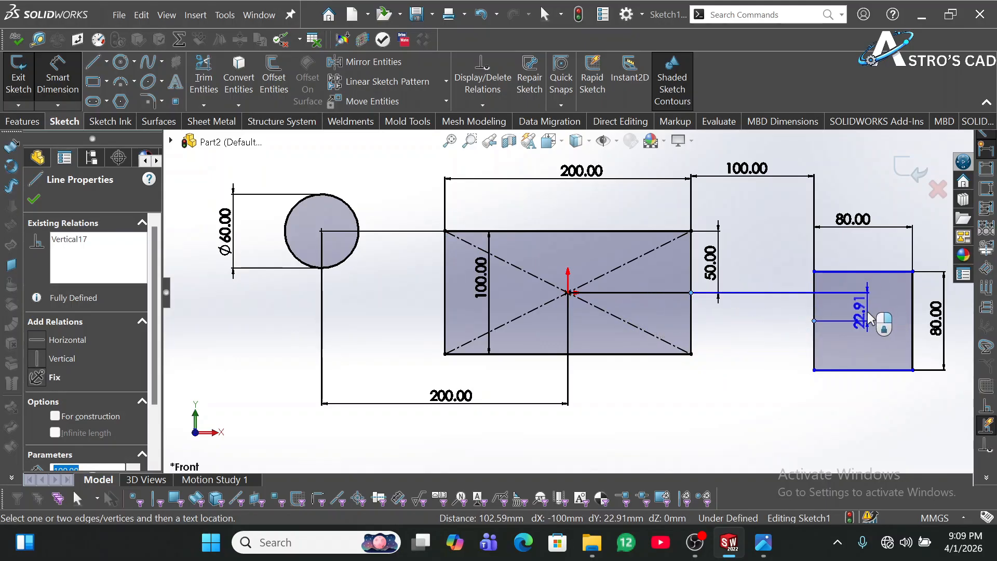
click(867, 318)
click(864, 318)
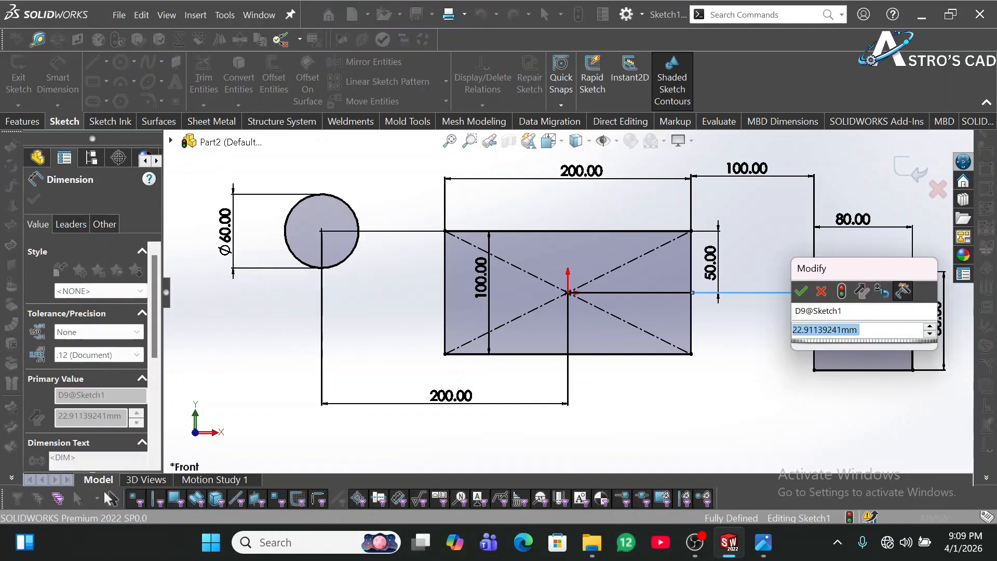
text(30)
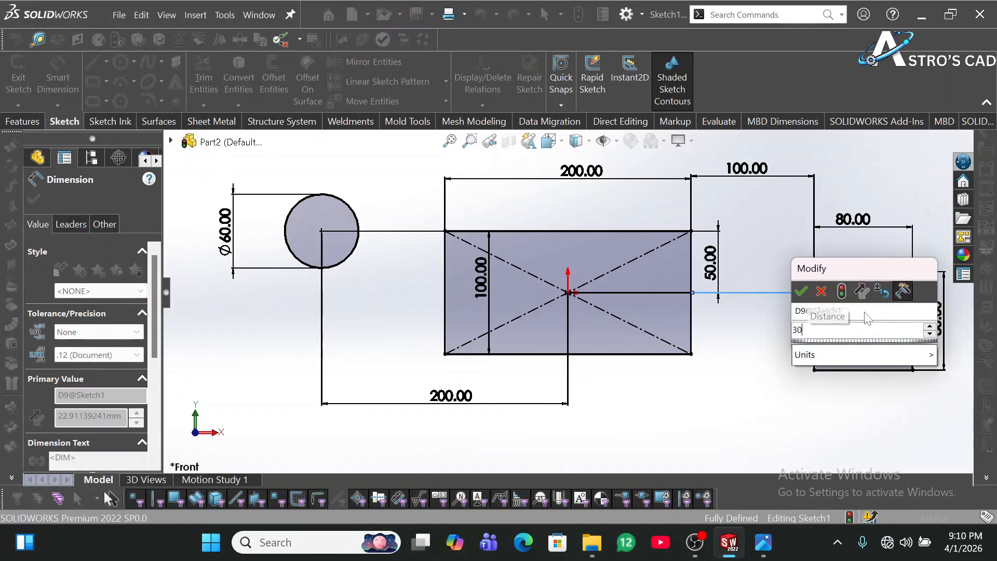
key(Return)
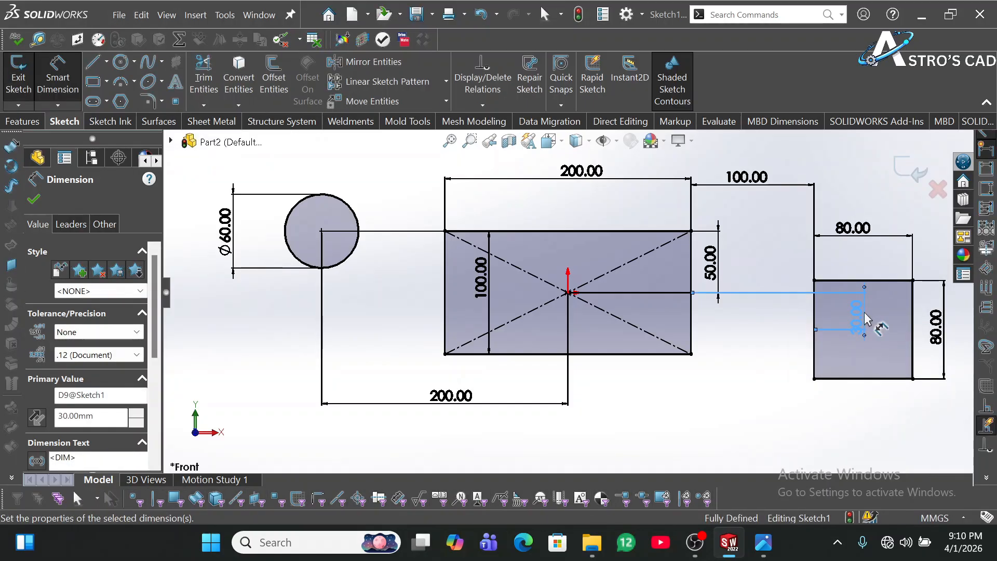
click(768, 383)
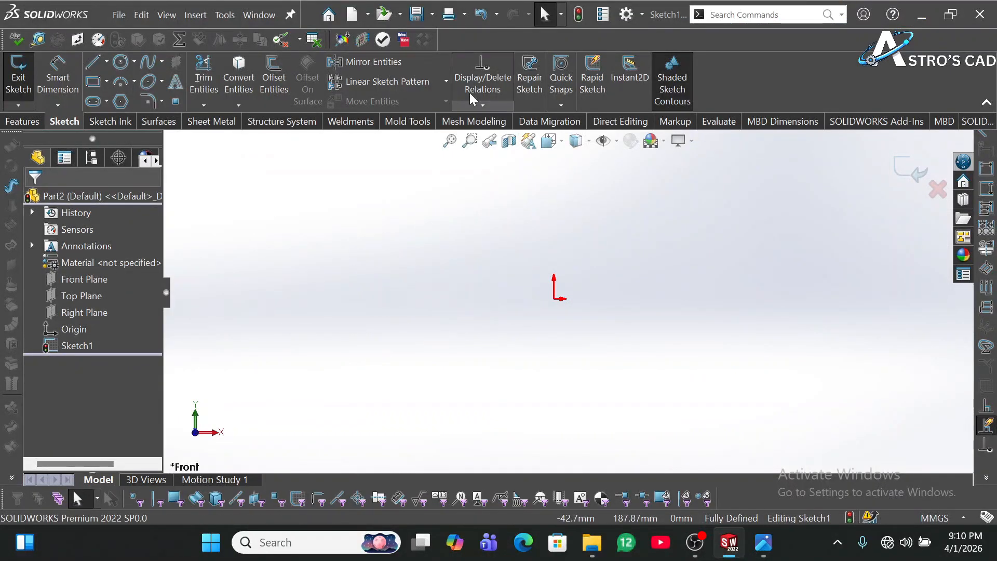
- Sketch two connected lines in the empty sketch: a steep one about 185 mm long and a nearly horizontal one about 215 mm long
click(85, 65)
click(292, 210)
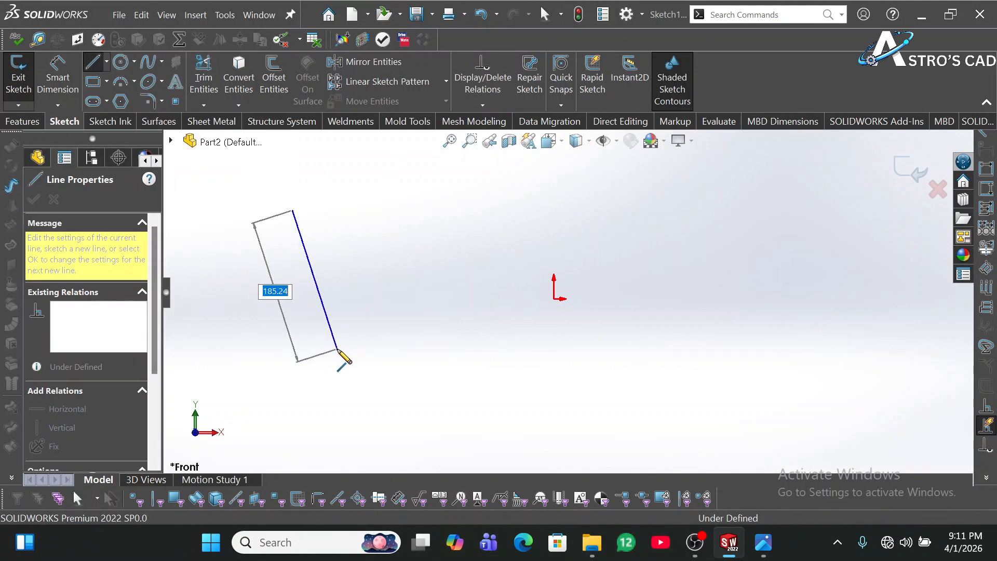
click(338, 349)
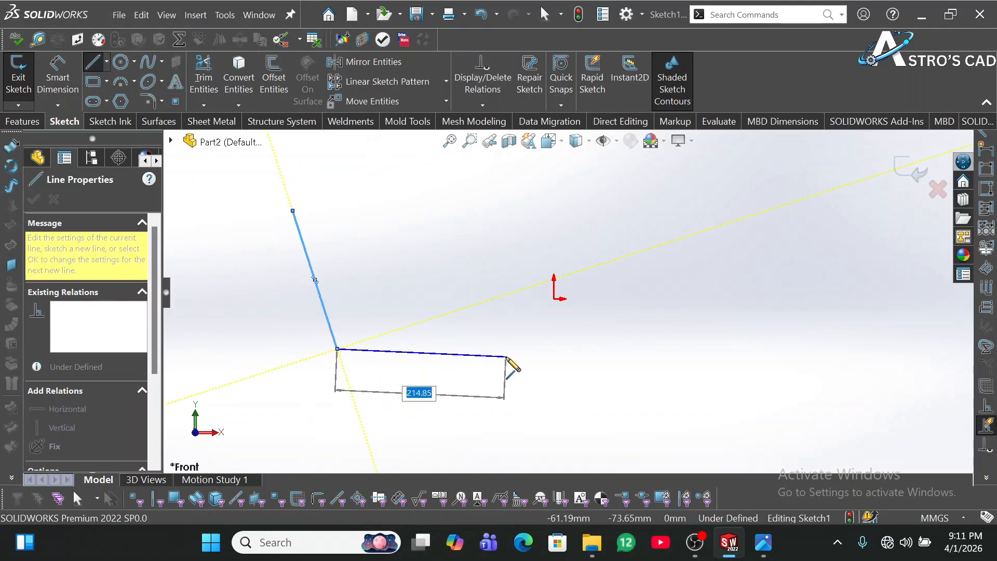
click(506, 357)
key(Escape)
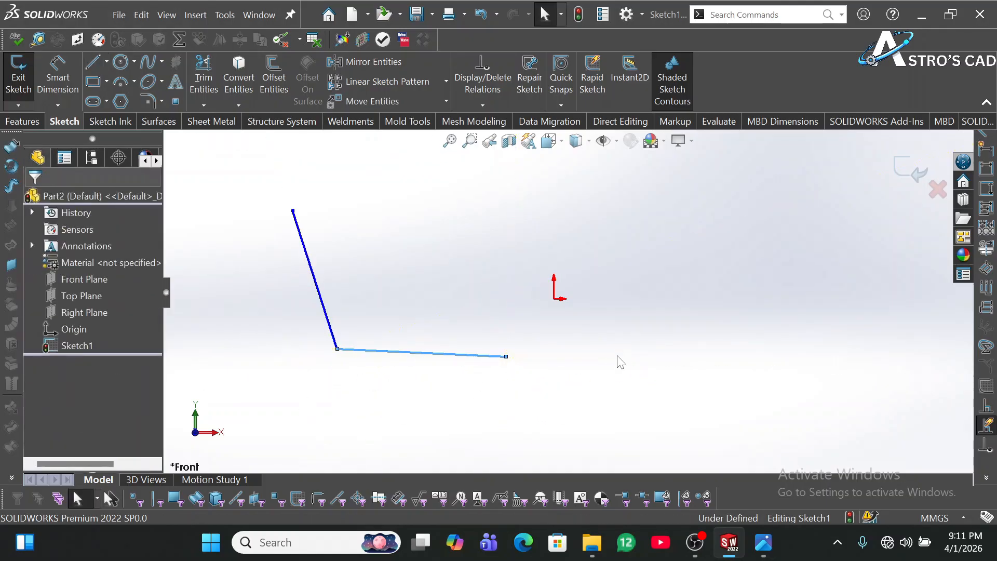
- Sketch two separate vertical lines to the right of the origin, about 207 mm and about 104 mm long, with their lower ends level
key(l)
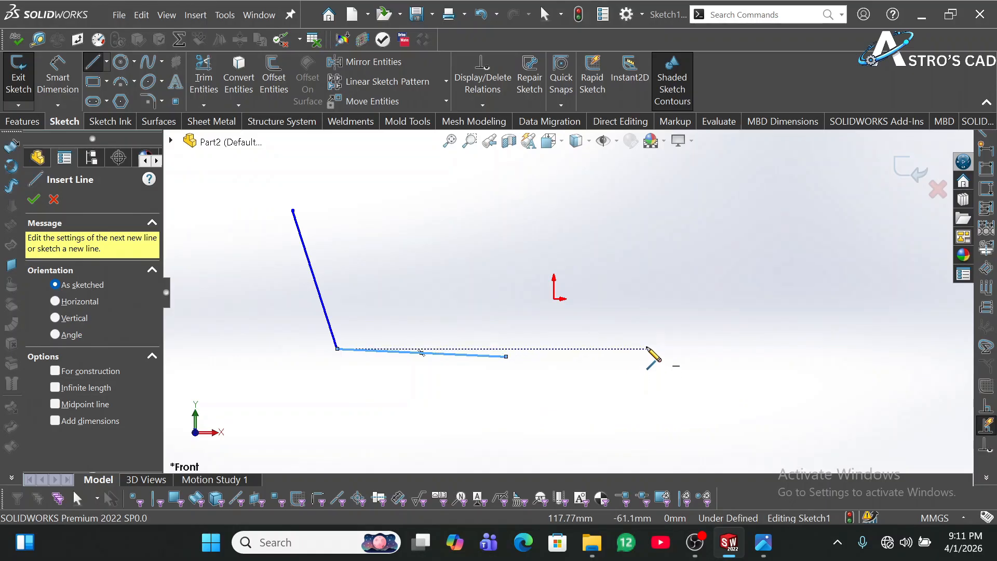
click(646, 348)
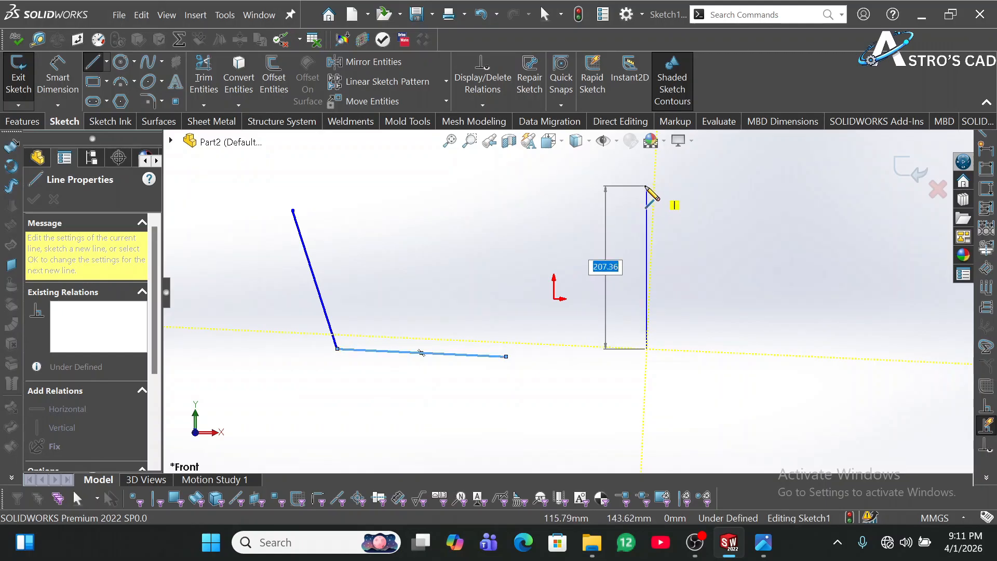
click(646, 186)
key(Escape)
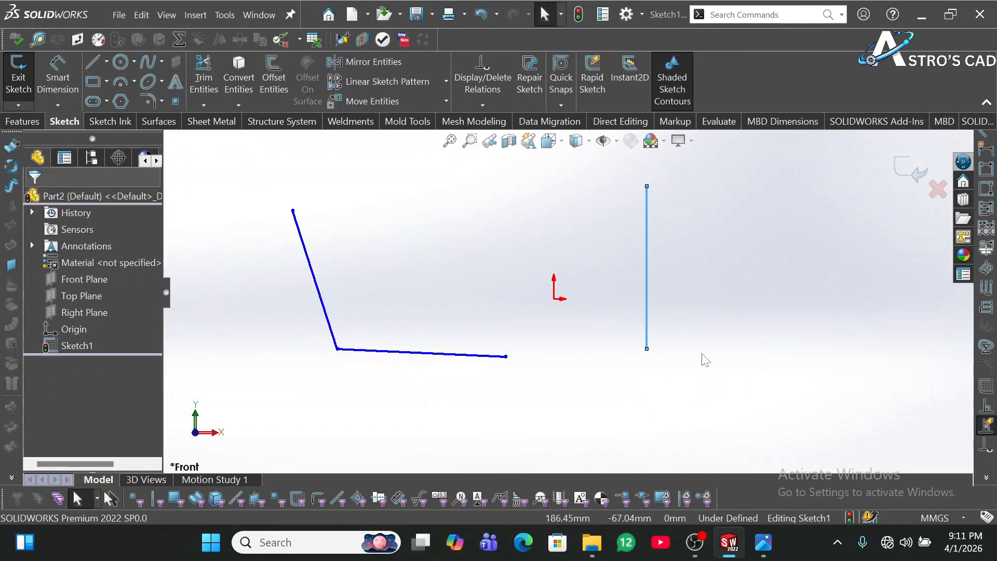
key(l)
click(694, 348)
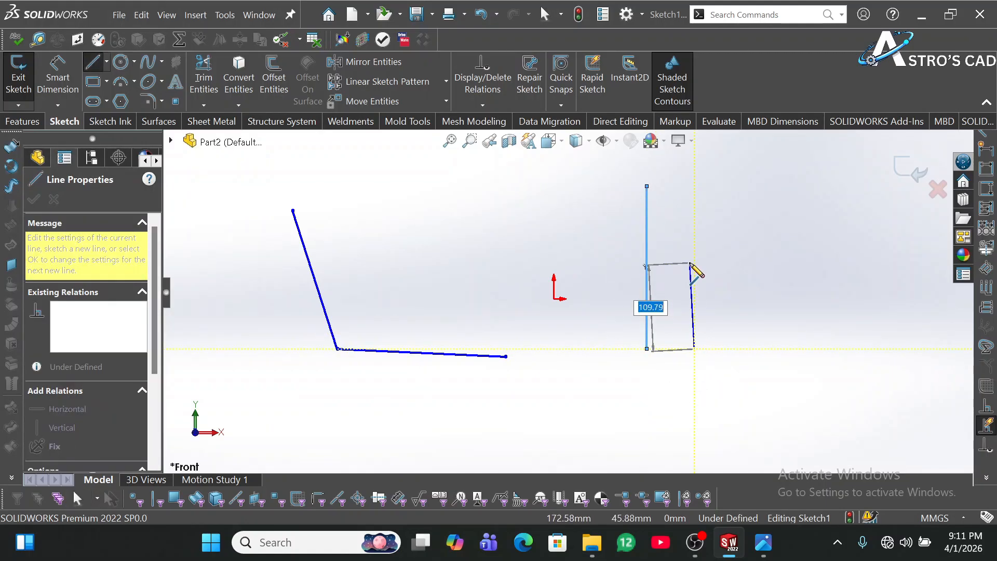
click(693, 268)
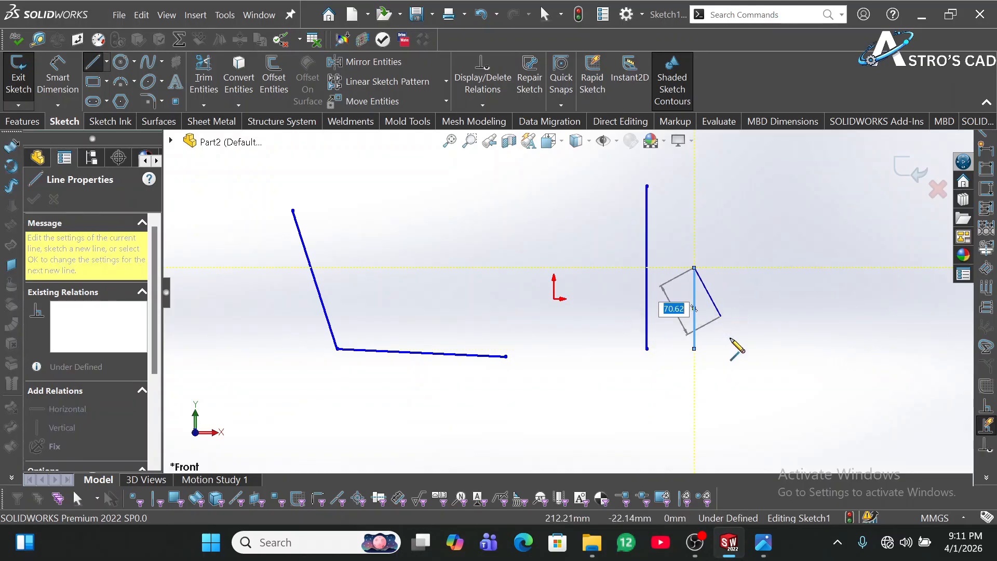
key(Escape)
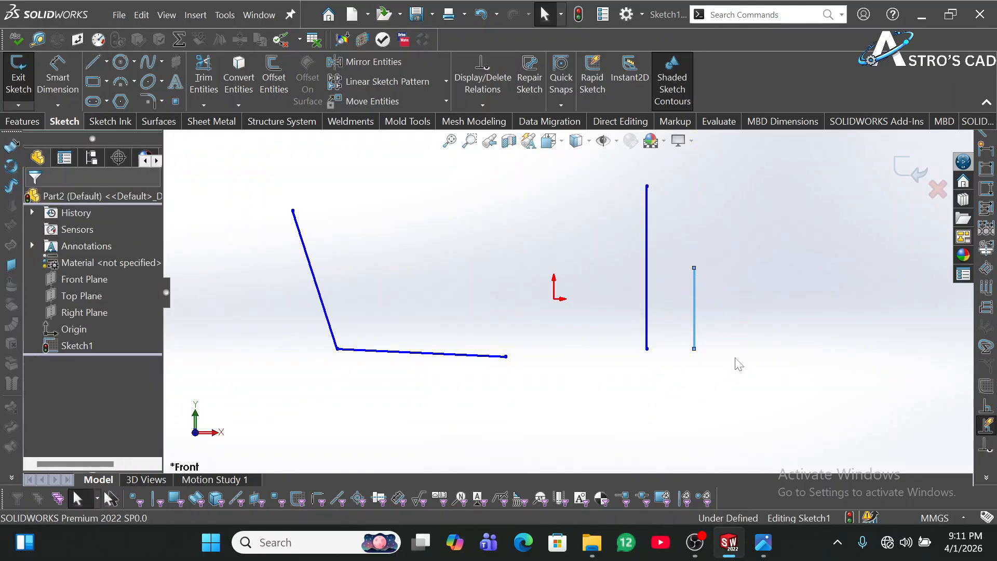
- Sketch a single slanted line to the right of the short vertical line, starting level with its lower end
key(l)
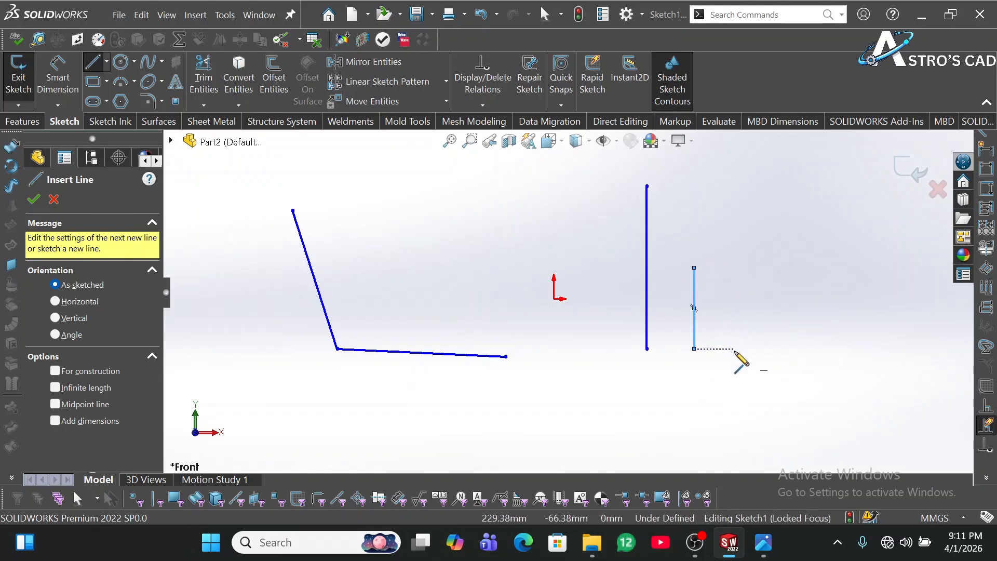
click(733, 348)
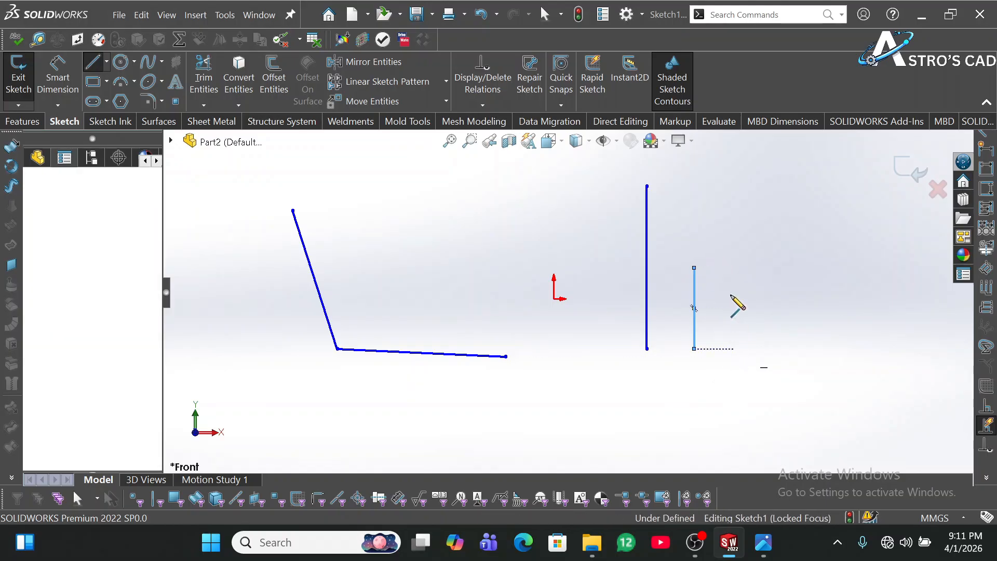
click(754, 245)
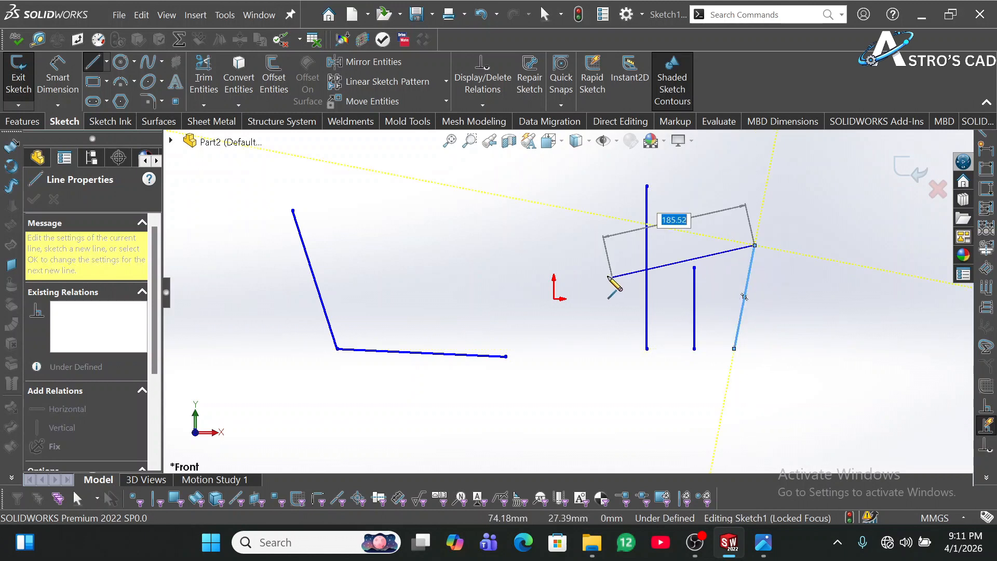
key(Escape)
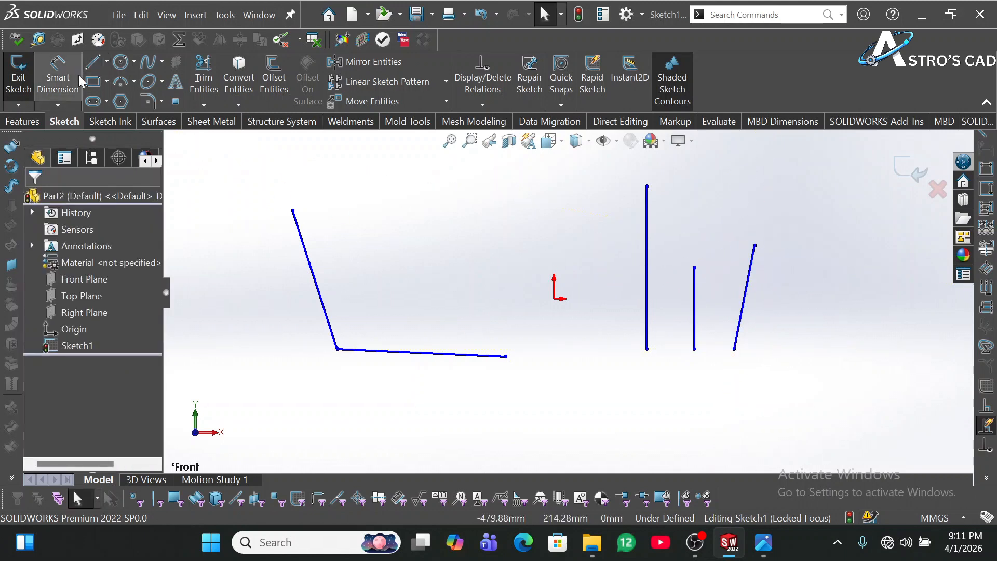
- Sketch two similar-sized circles, one above and left of the origin and one below it
click(121, 62)
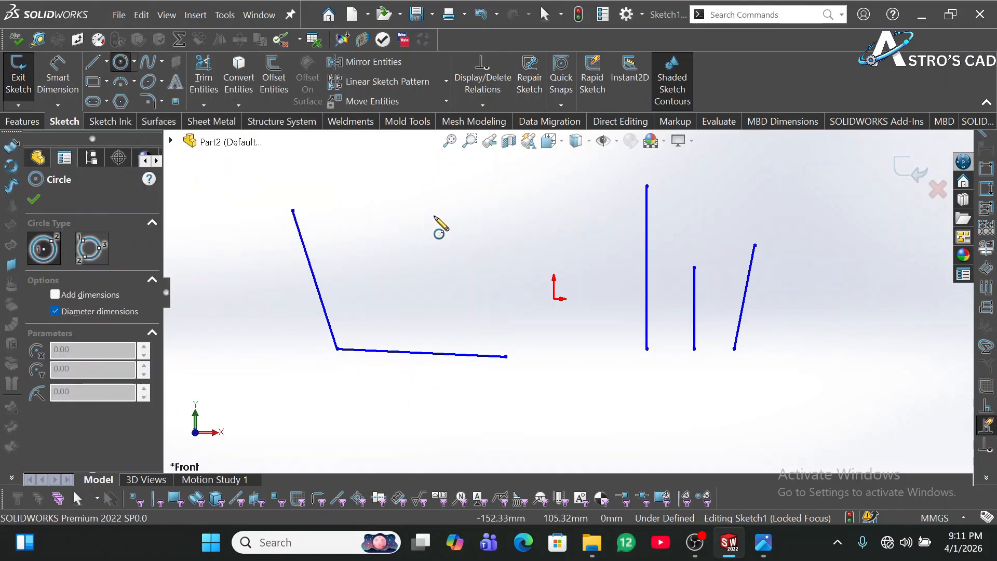
click(460, 186)
click(473, 220)
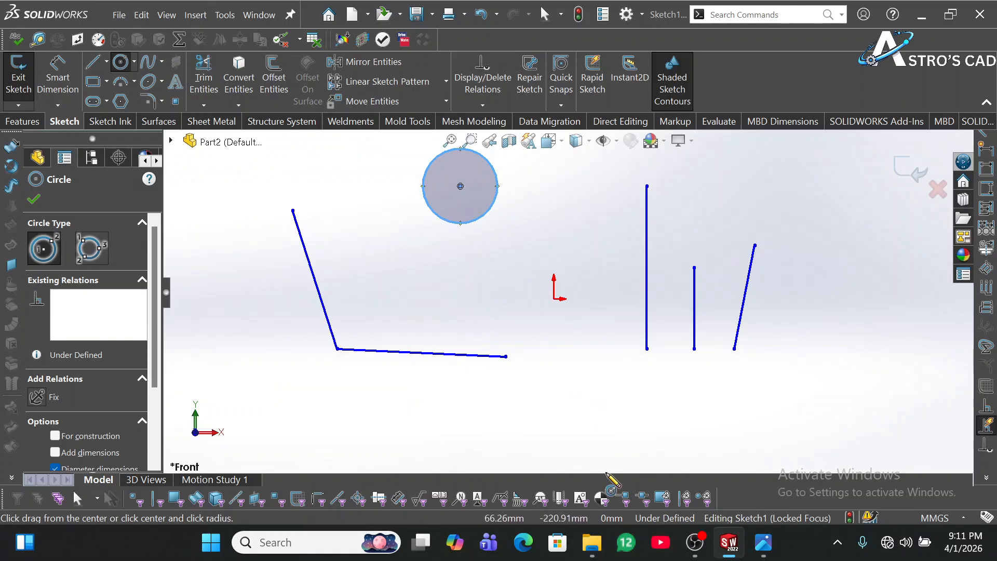
drag(557, 399, 576, 429)
key(Escape)
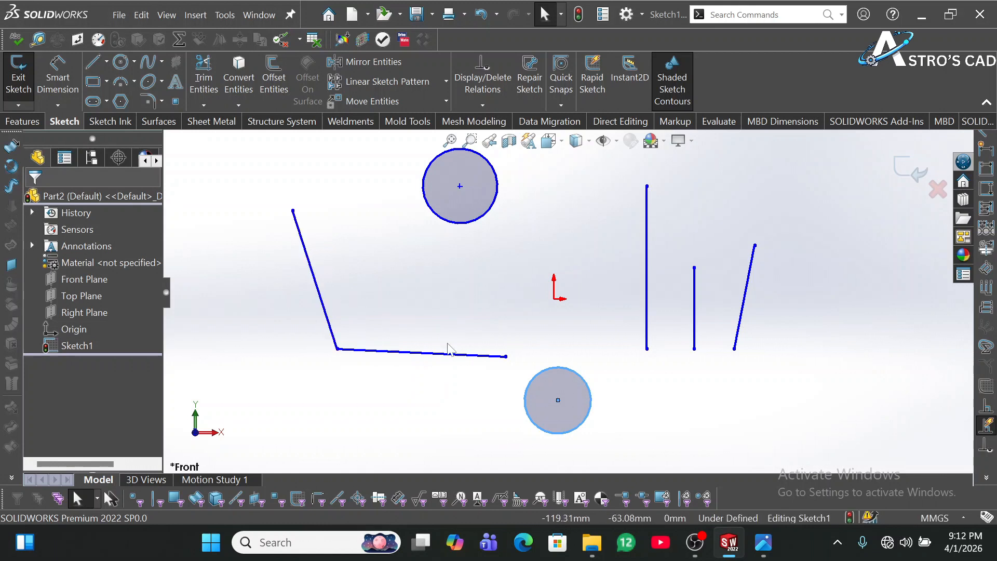
- Switch the steep line of the connected pair to construction geometry and back to a regular line
click(309, 269)
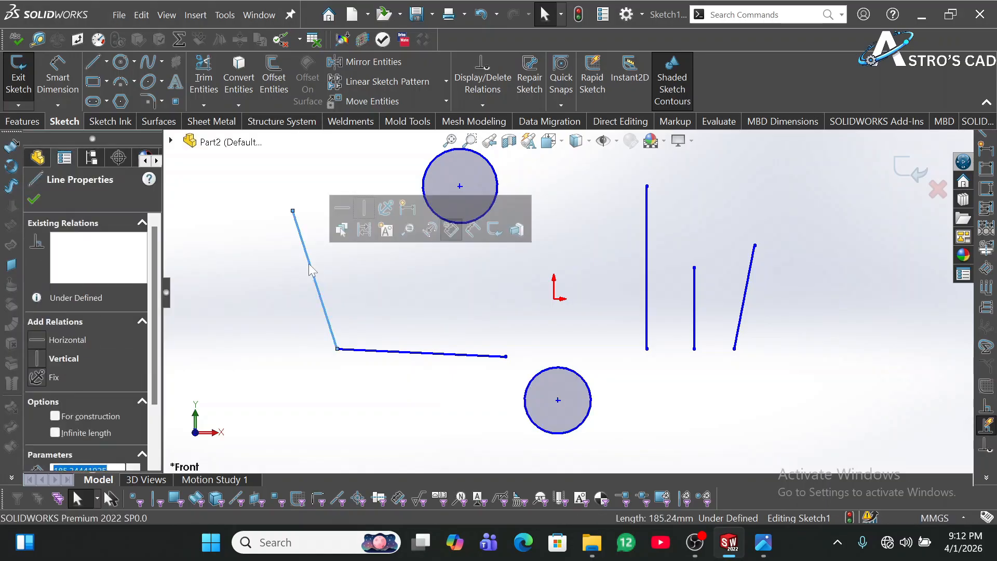
click(365, 230)
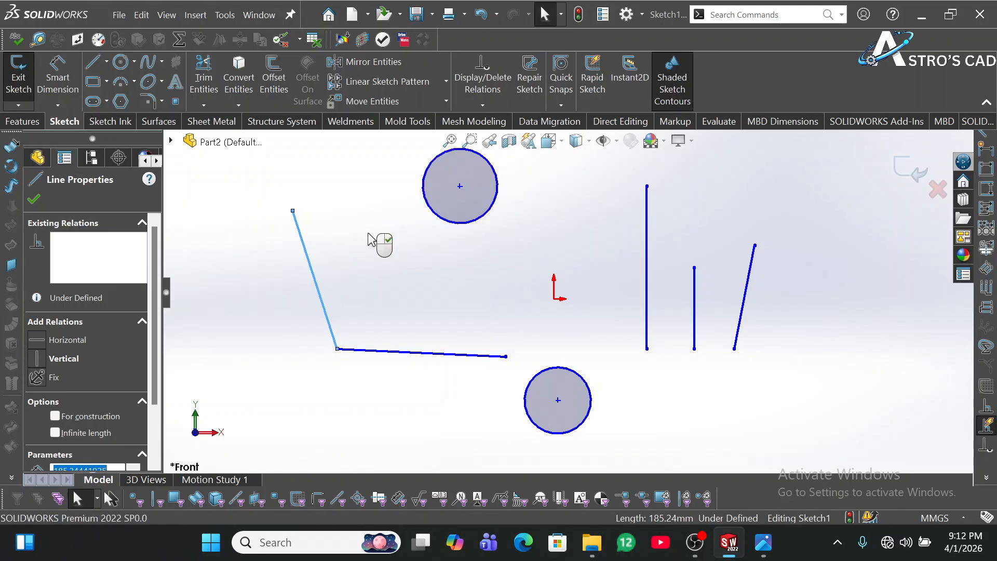
click(313, 274)
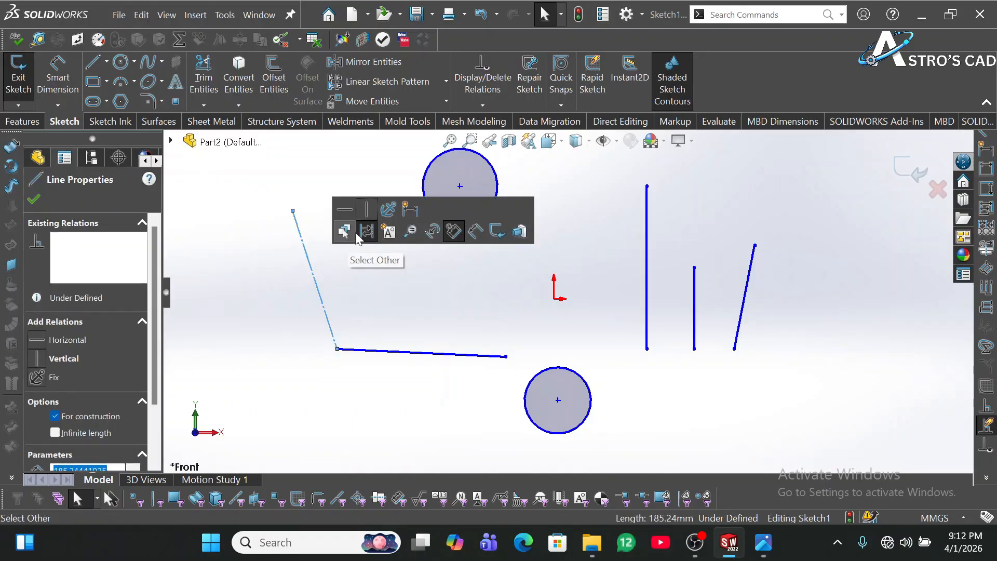
click(365, 231)
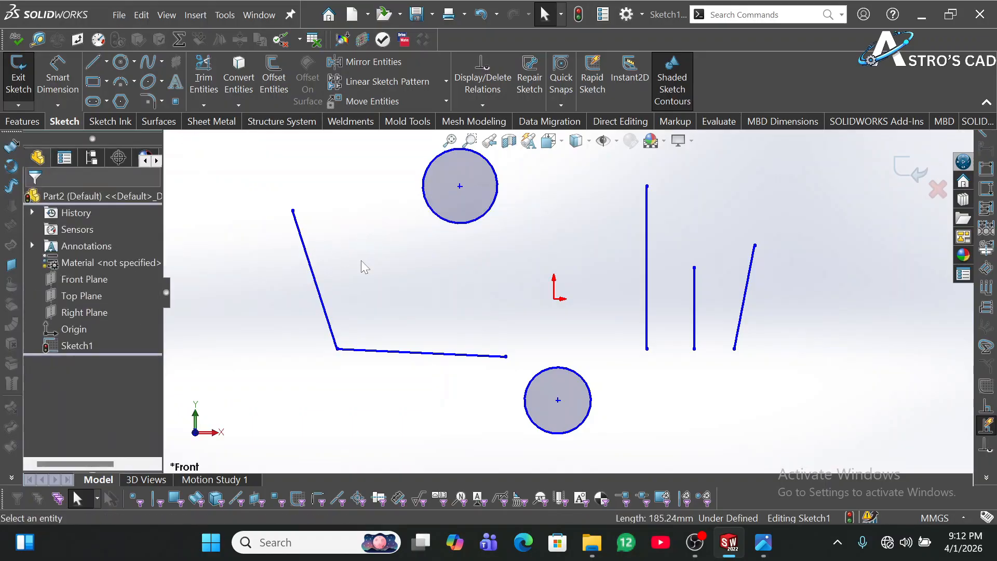
- Make the steep line of the connected pair vertical and the other connected line horizontal
click(321, 299)
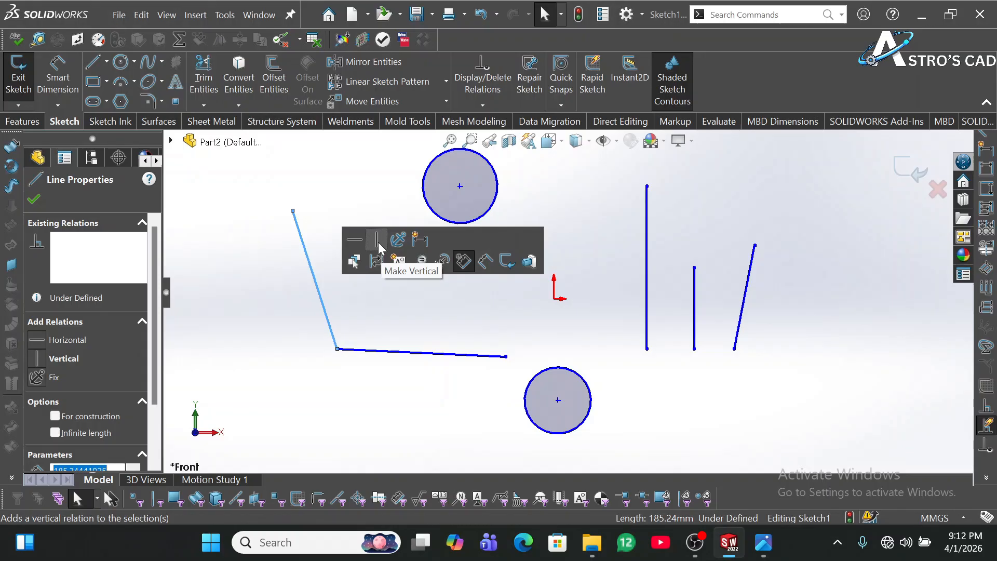
click(377, 243)
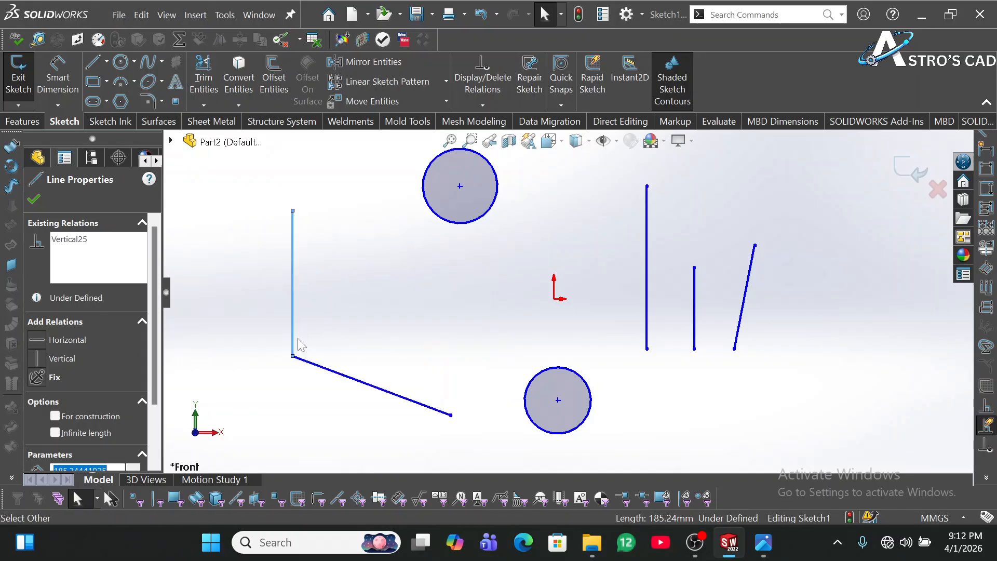
click(362, 419)
click(358, 388)
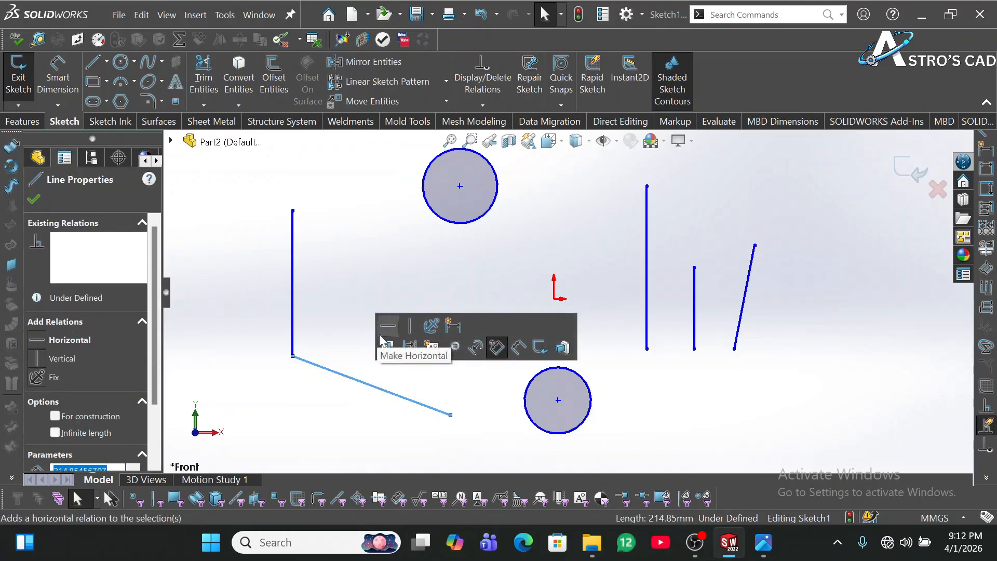
click(387, 335)
click(381, 406)
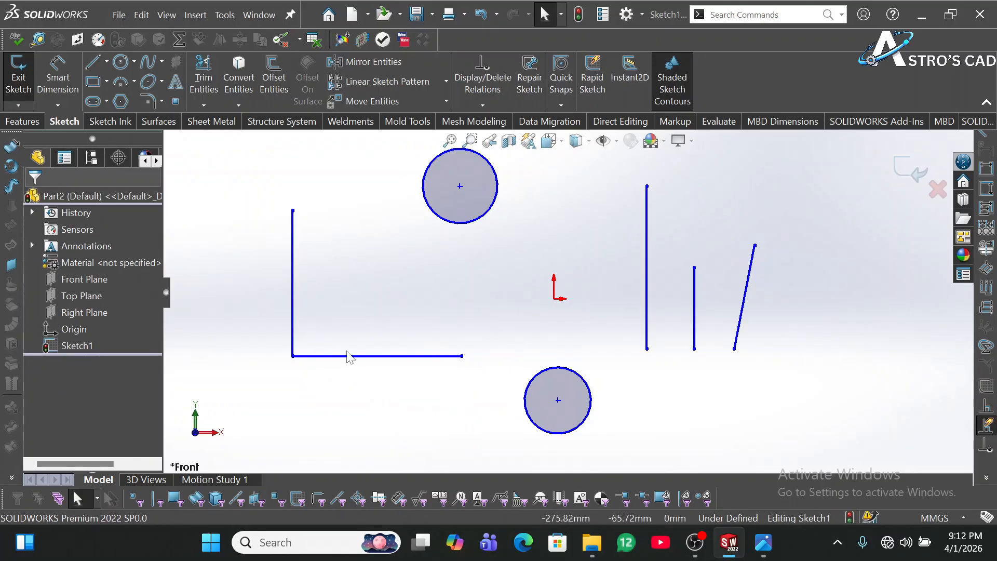
- Add an angle dimension between the connected vertical and horizontal lines and accept it as a driven dimension
click(64, 80)
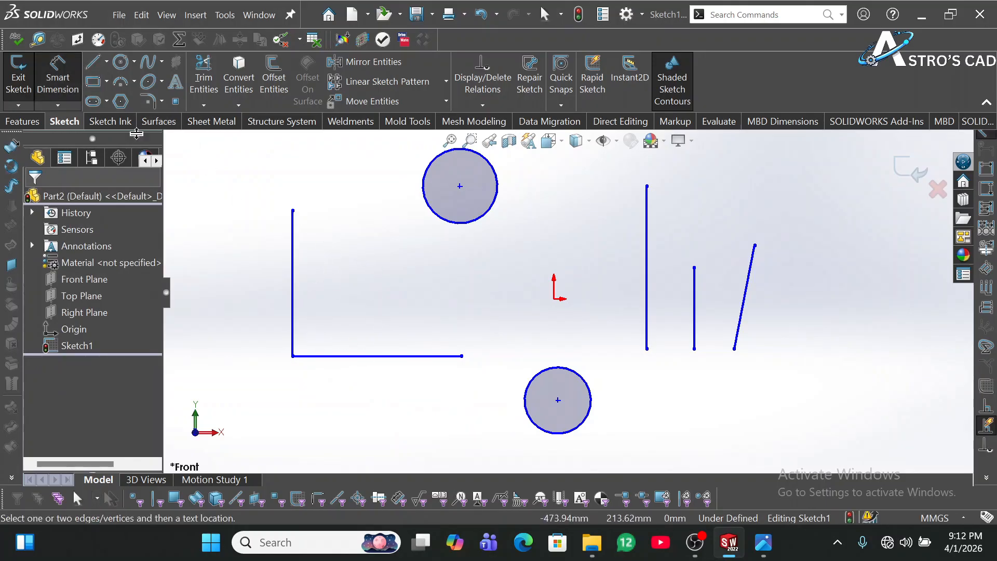
click(293, 284)
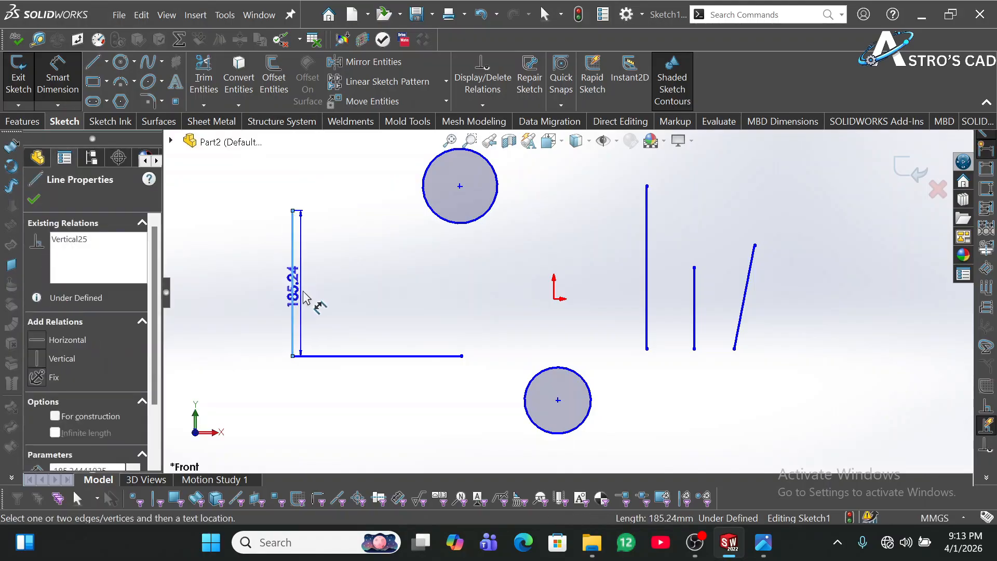
click(350, 356)
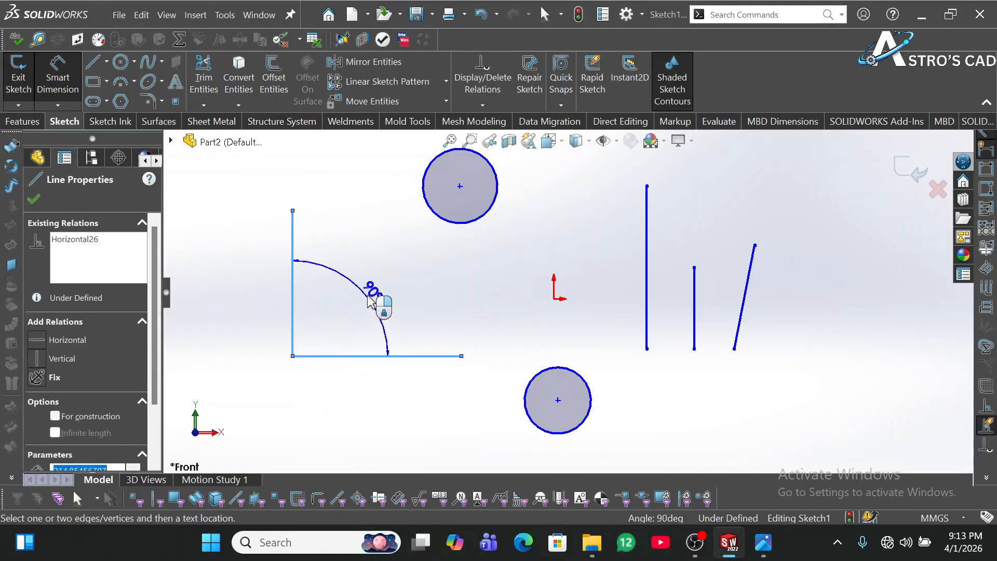
click(382, 264)
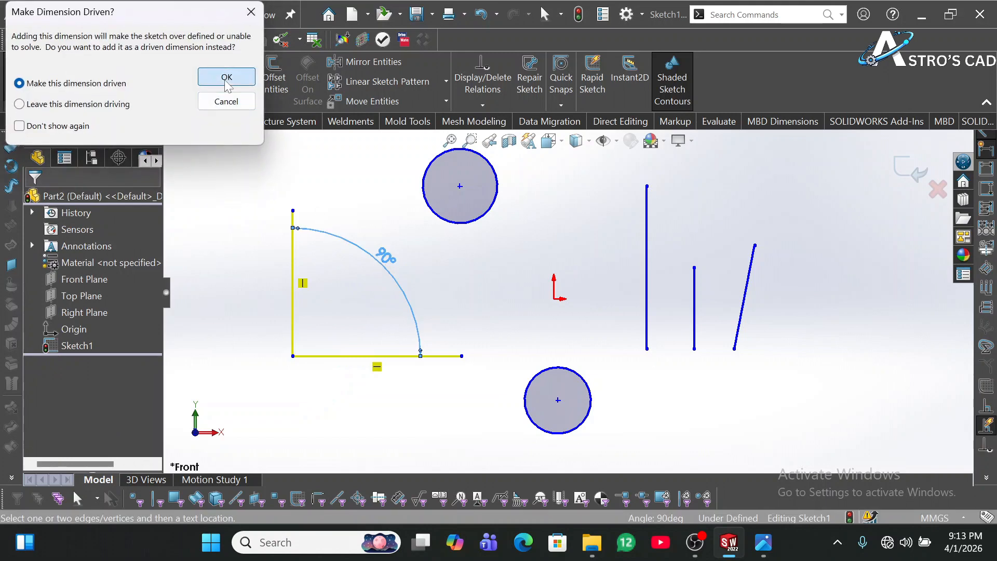
key(Return)
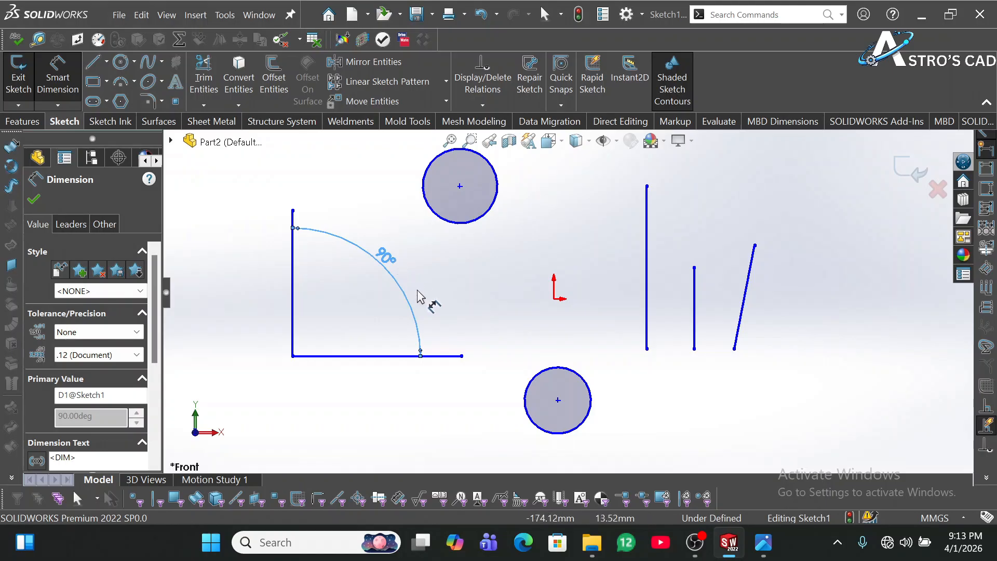
click(430, 309)
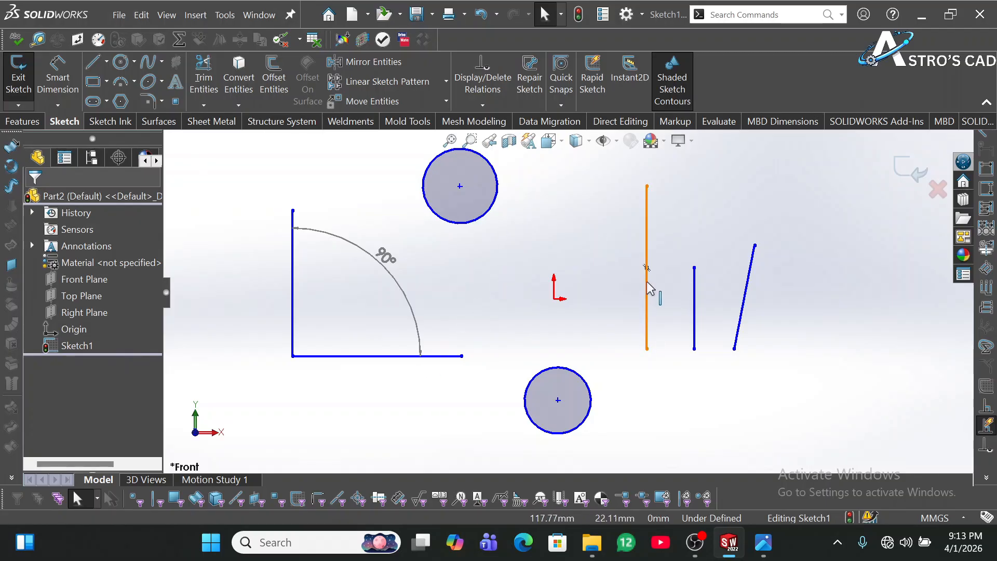
- Dimension the length of the tall vertical line right of the origin as 200 mm
click(61, 77)
click(647, 250)
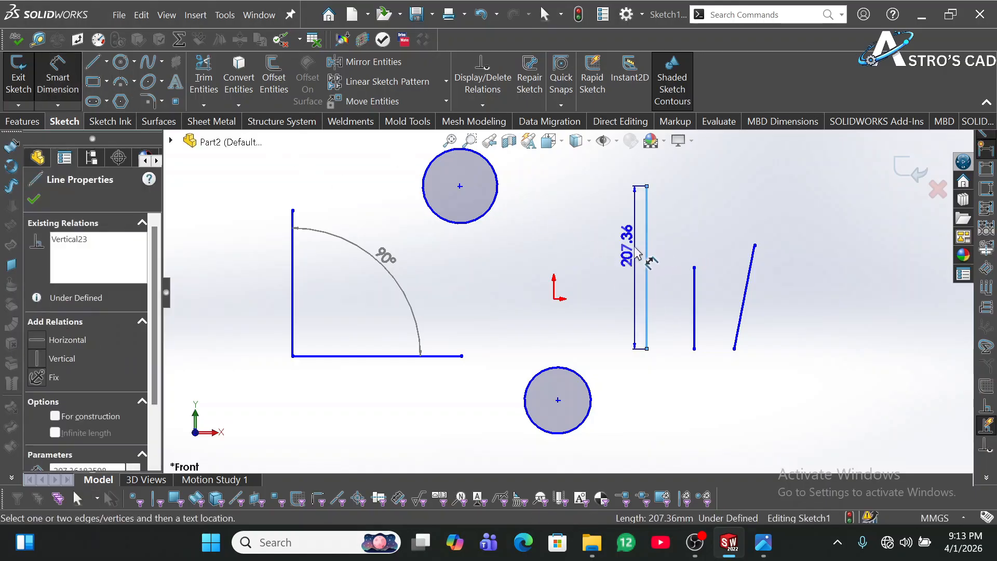
click(638, 253)
text(200)
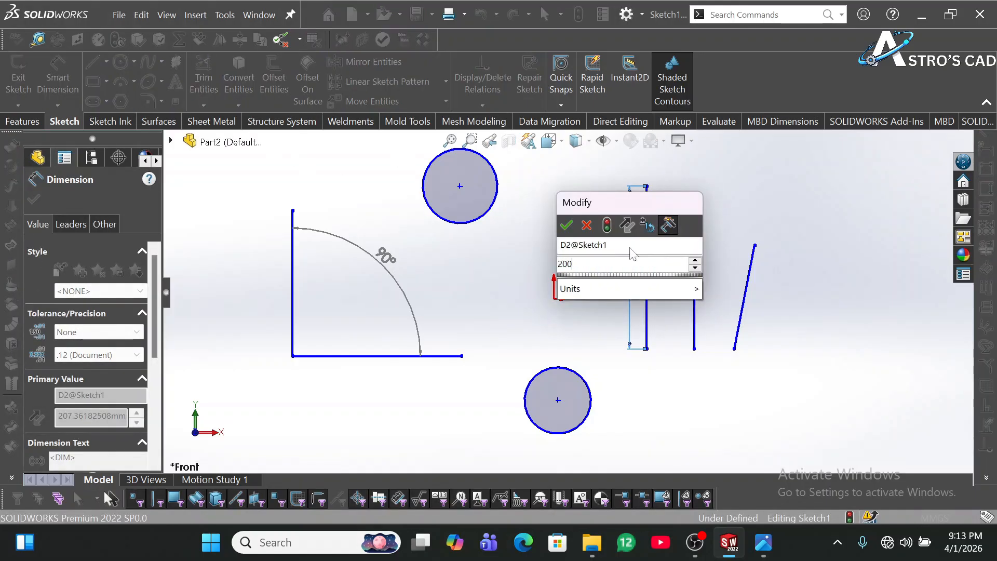
key(Return)
key(Escape)
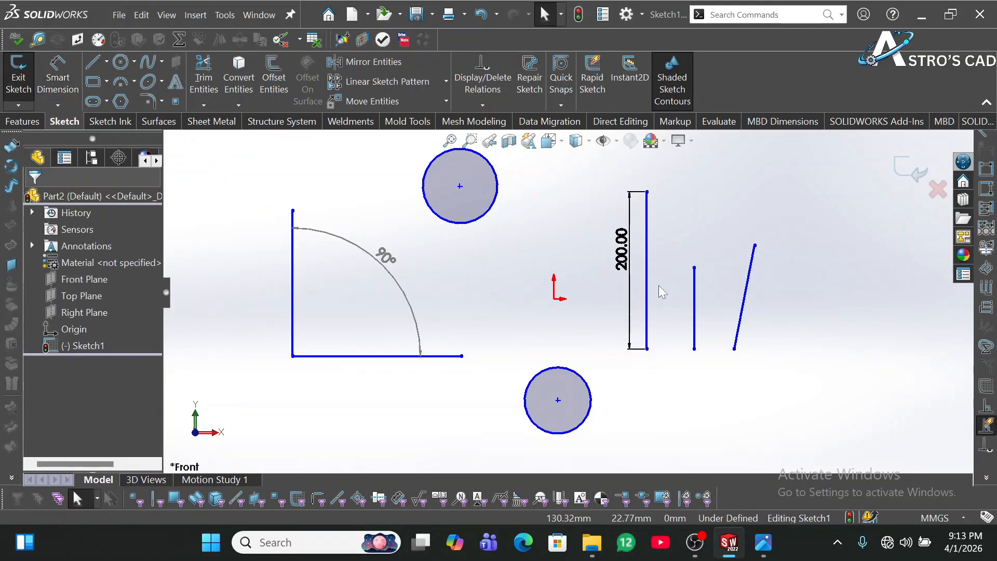
- Add an equal relation between the 200 mm vertical line and the short vertical line beside it
click(647, 271)
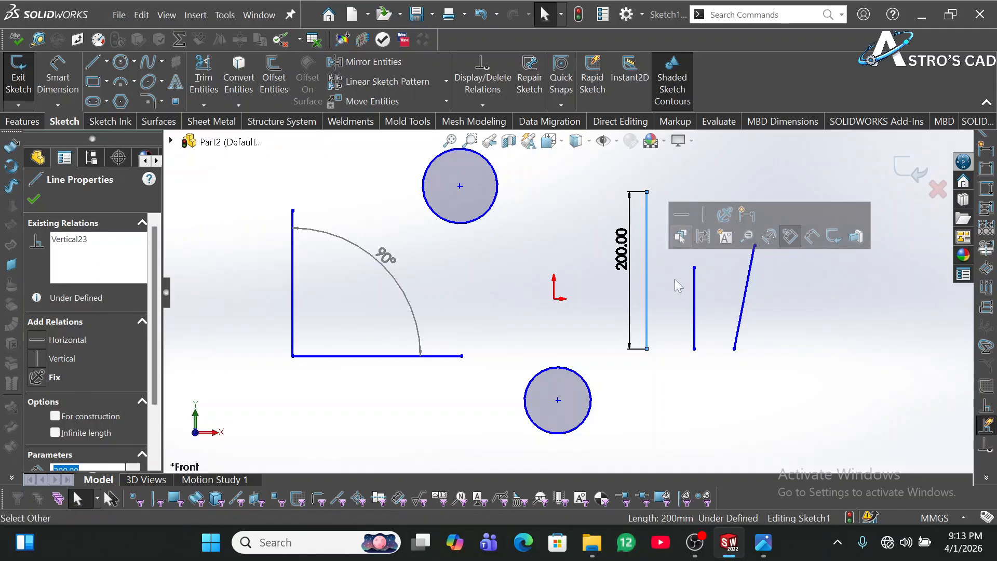
click(674, 294)
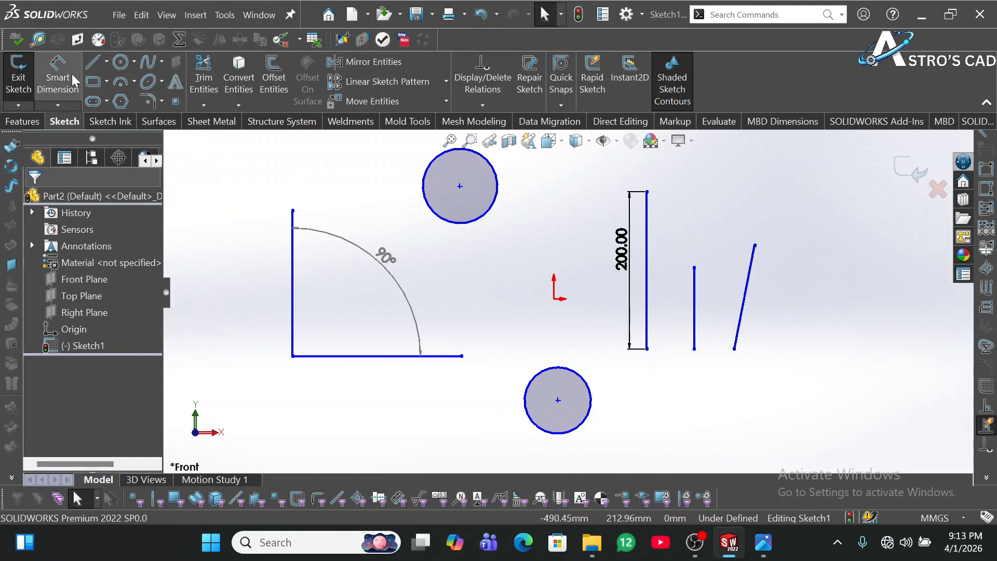
click(647, 275)
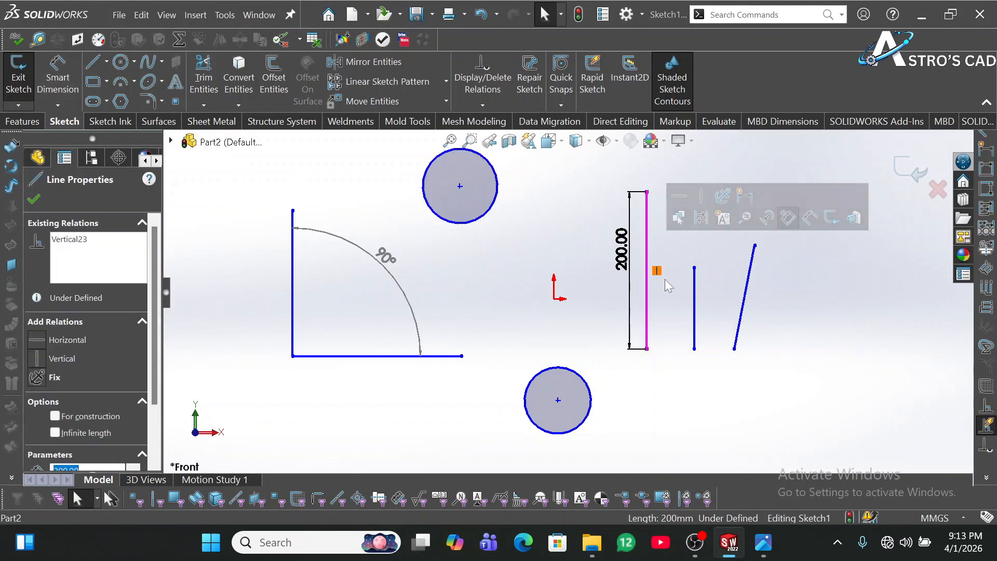
ctrl+click(695, 310)
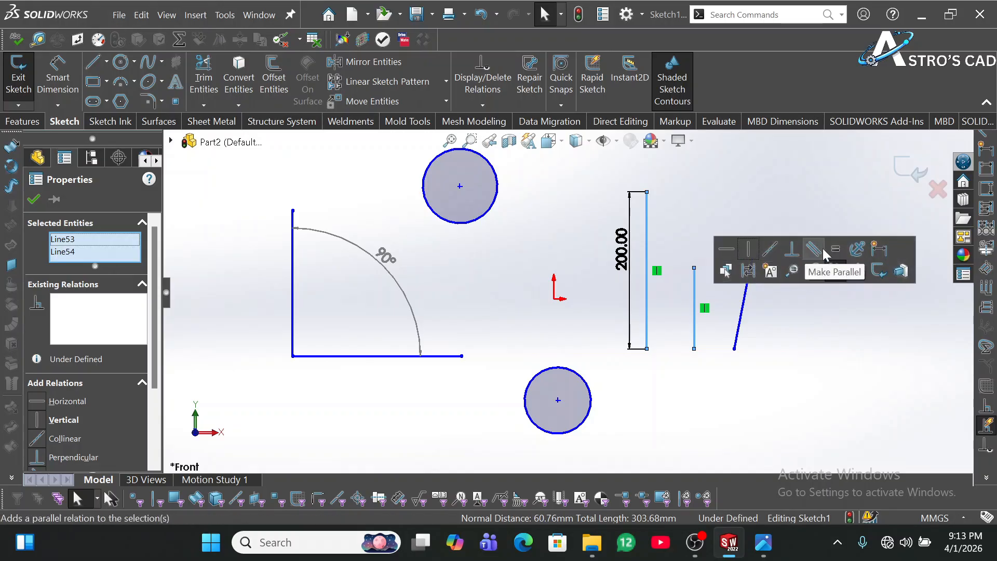
click(834, 250)
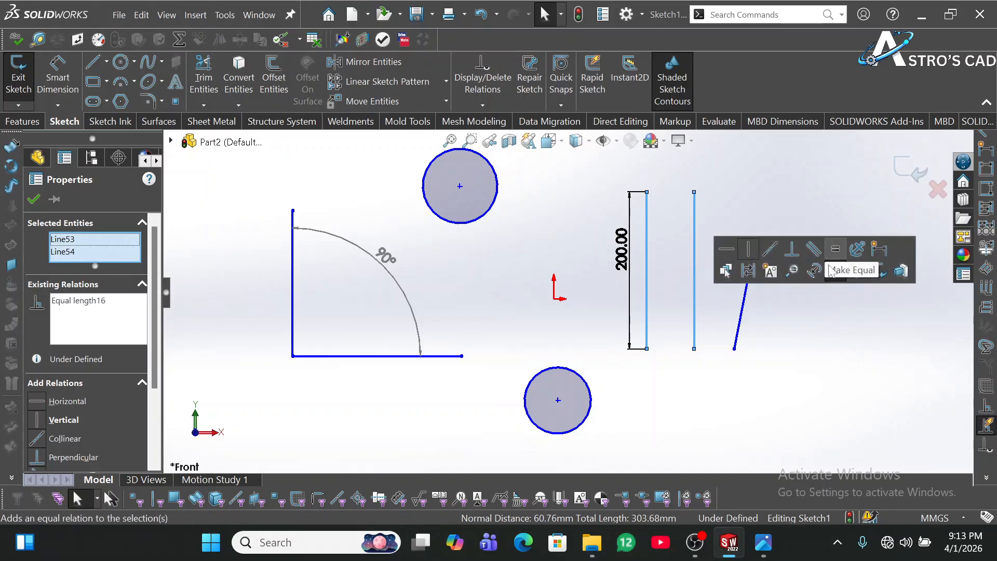
- Make the slanted line parallel to the middle vertical line beside it
click(782, 300)
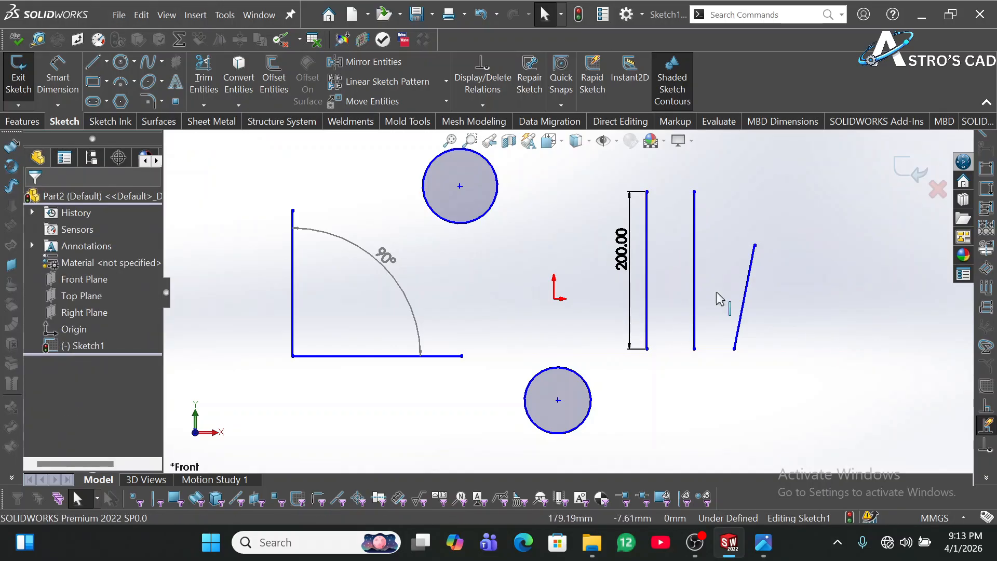
click(693, 255)
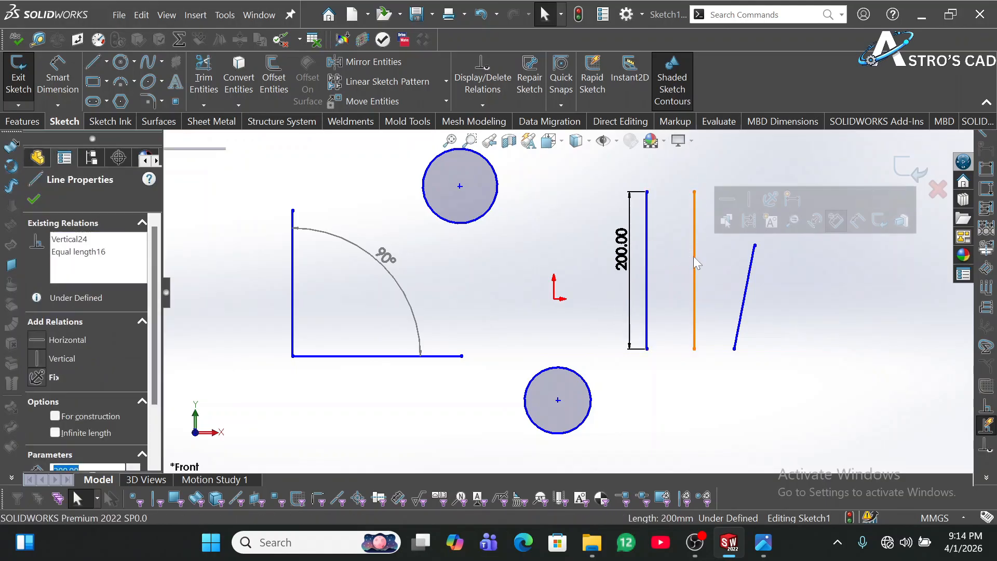
ctrl+click(741, 322)
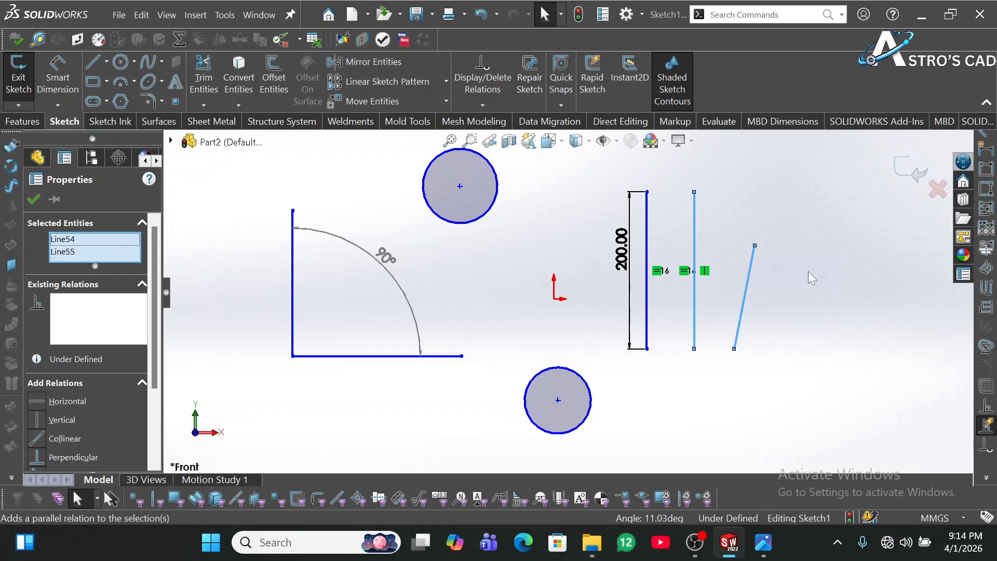
key(ctrl)
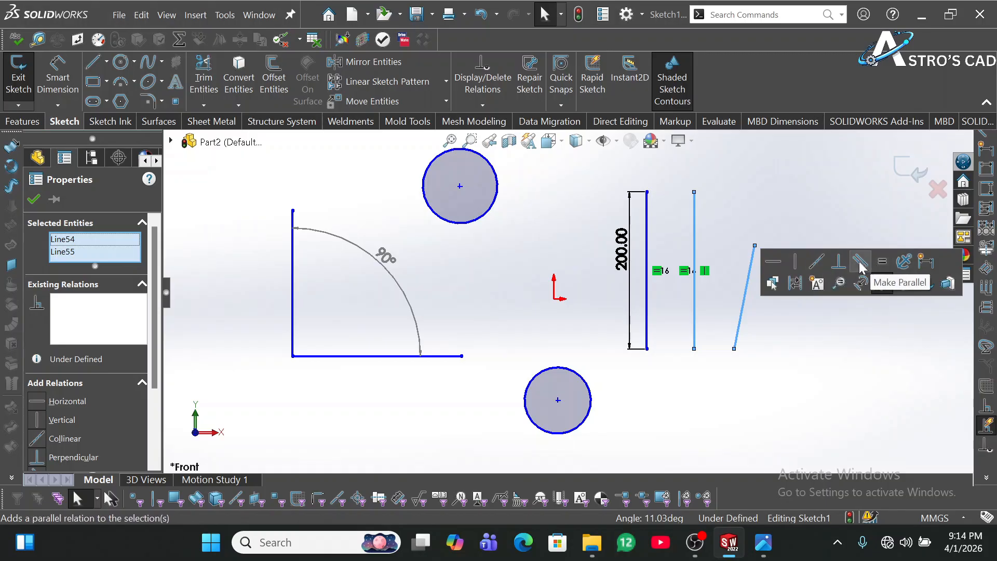
click(859, 263)
click(820, 358)
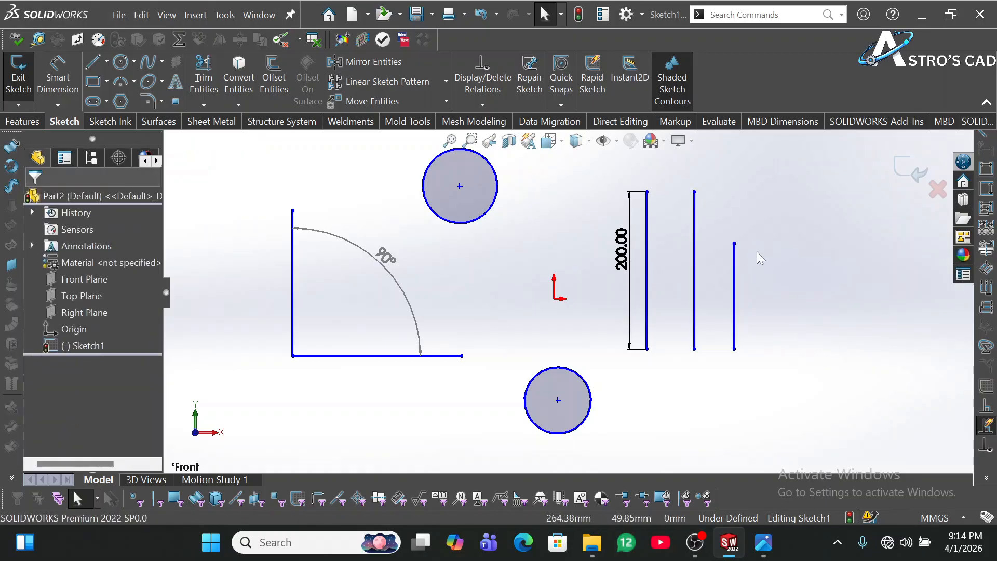
- Shift the middle vertical line slightly towards the shorter parallel line and delete its vertical relation
click(694, 192)
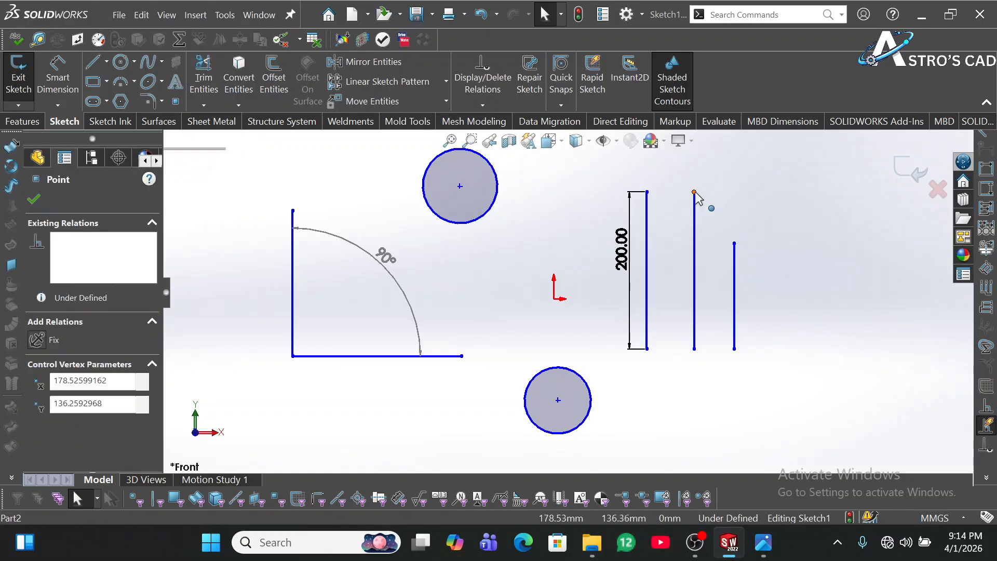
drag(695, 192, 700, 194)
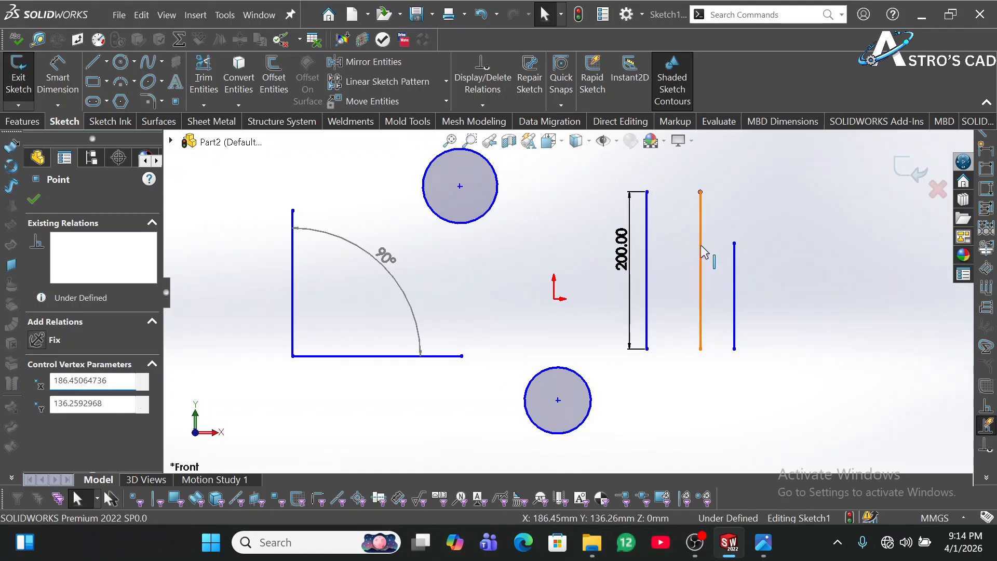
click(701, 253)
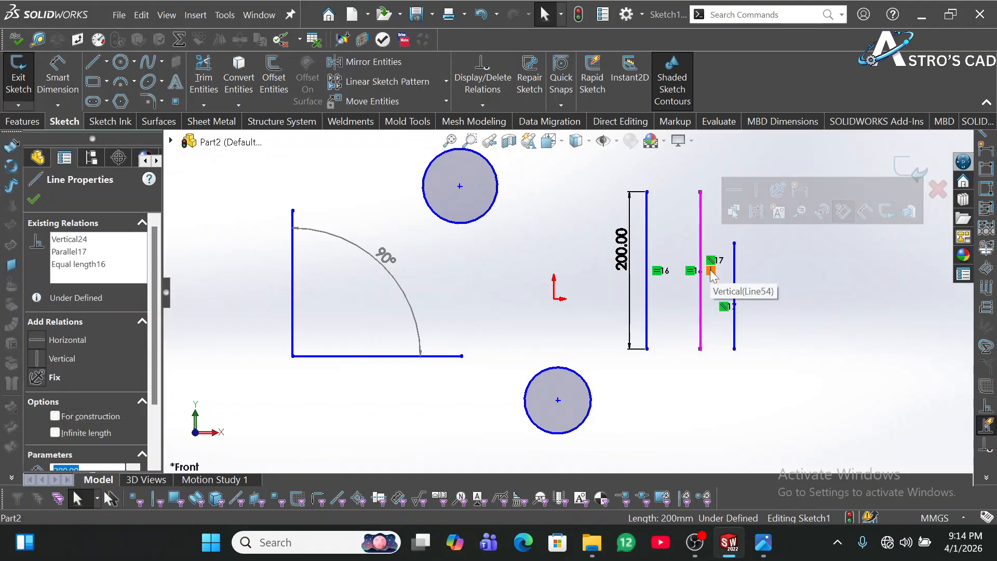
click(711, 271)
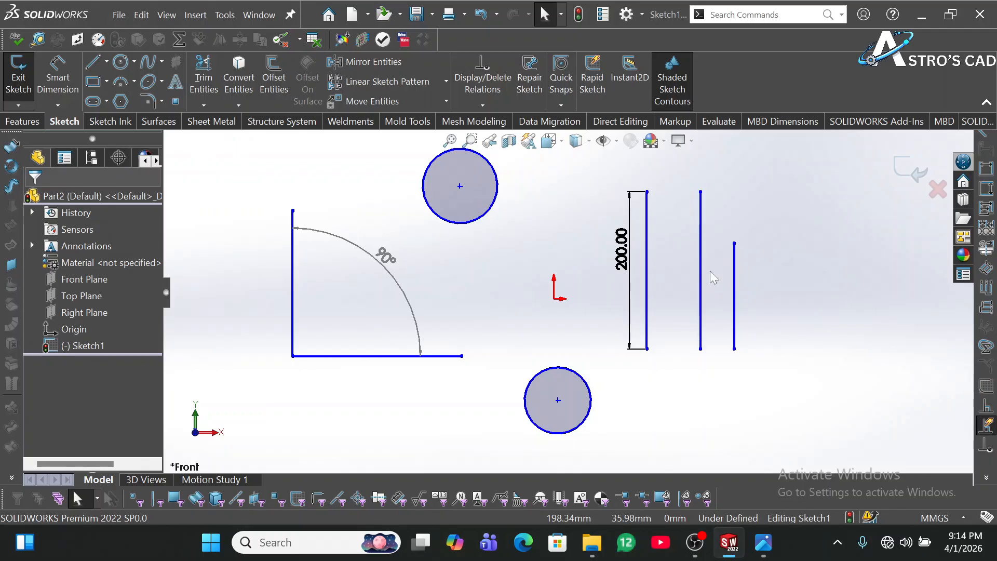
- Move the middle line closer to the 200 mm line and add a horizontal relation between the lower endpoints of these two lines
click(701, 193)
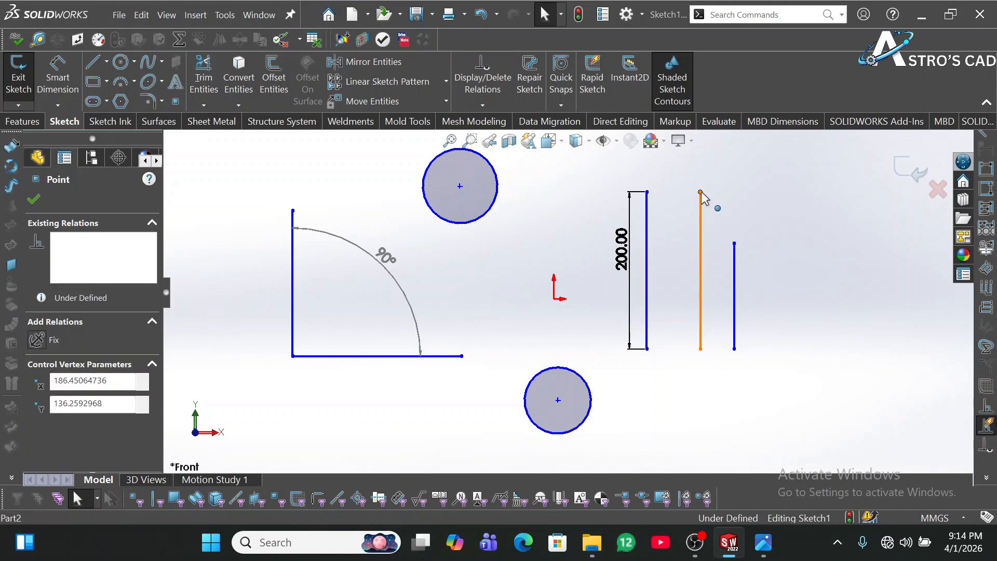
mouse_move(702, 192)
mouse_down()
mouse_move(720, 202)
mouse_move(686, 192)
mouse_up()
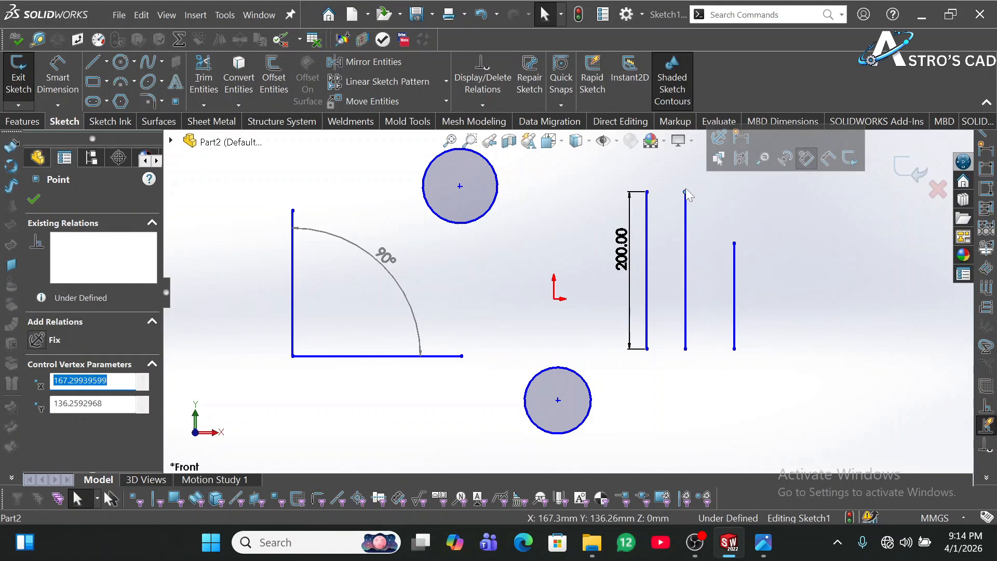
mouse_move(685, 192)
mouse_down()
mouse_move(696, 201)
mouse_move(682, 200)
mouse_move(686, 192)
mouse_up()
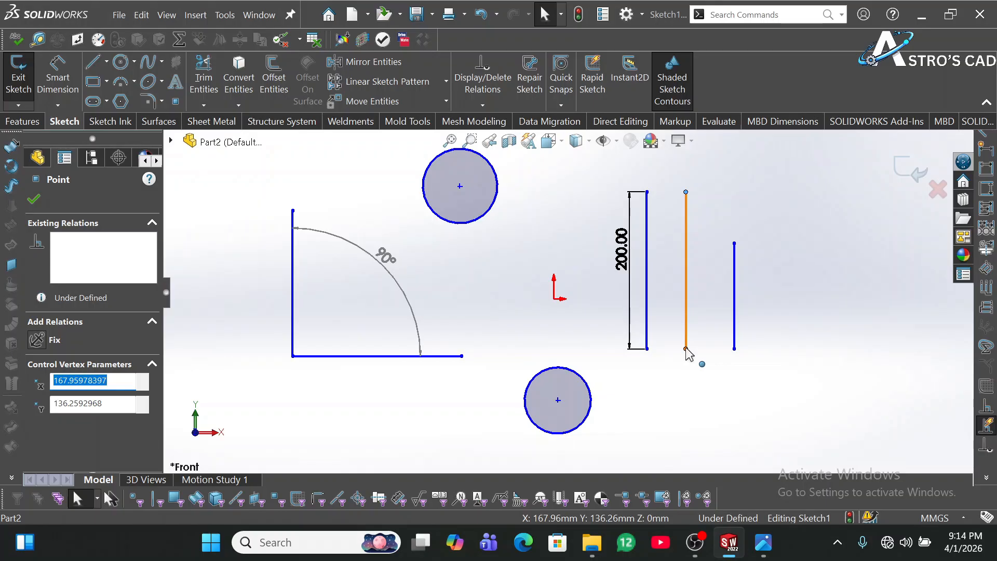
key(Escape)
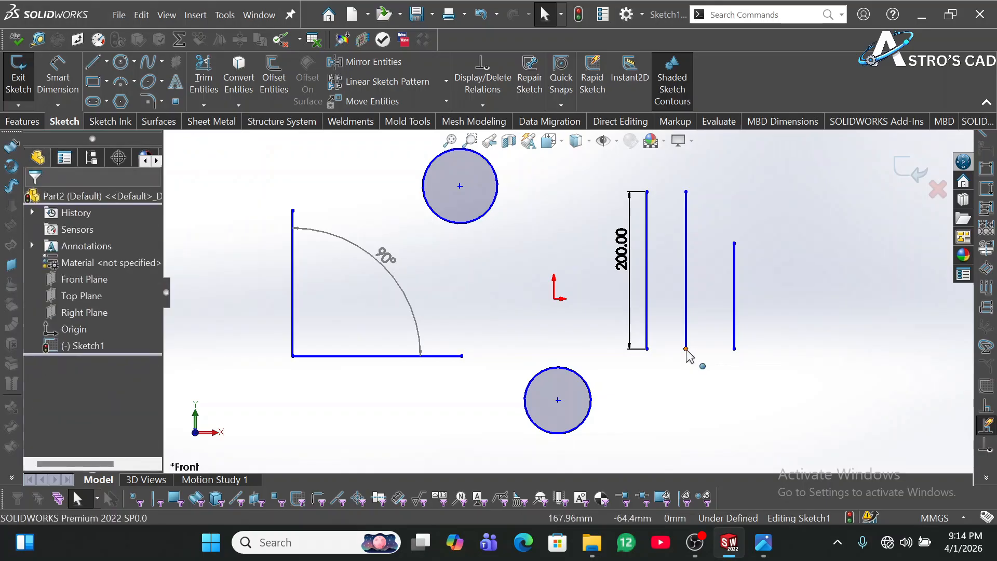
click(686, 349)
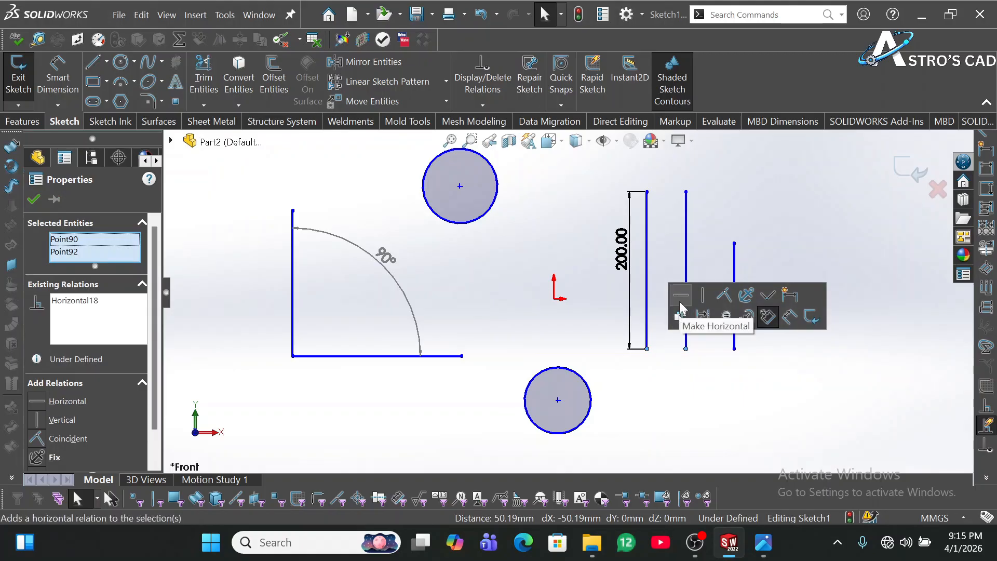
click(698, 395)
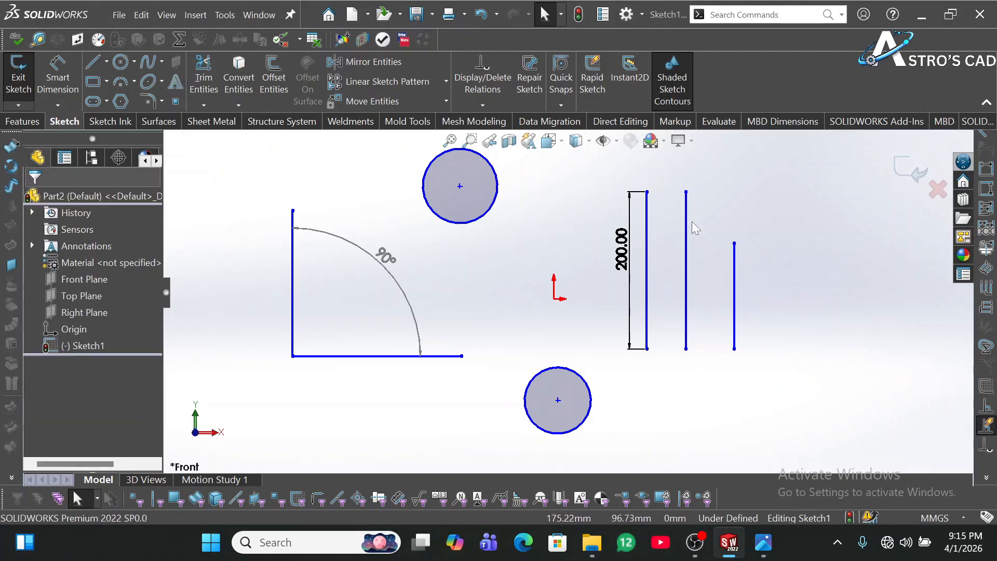
- Tilt the middle line by its upper endpoint so it and its parallel line slope up and away from the 200 mm line
drag(686, 193, 752, 277)
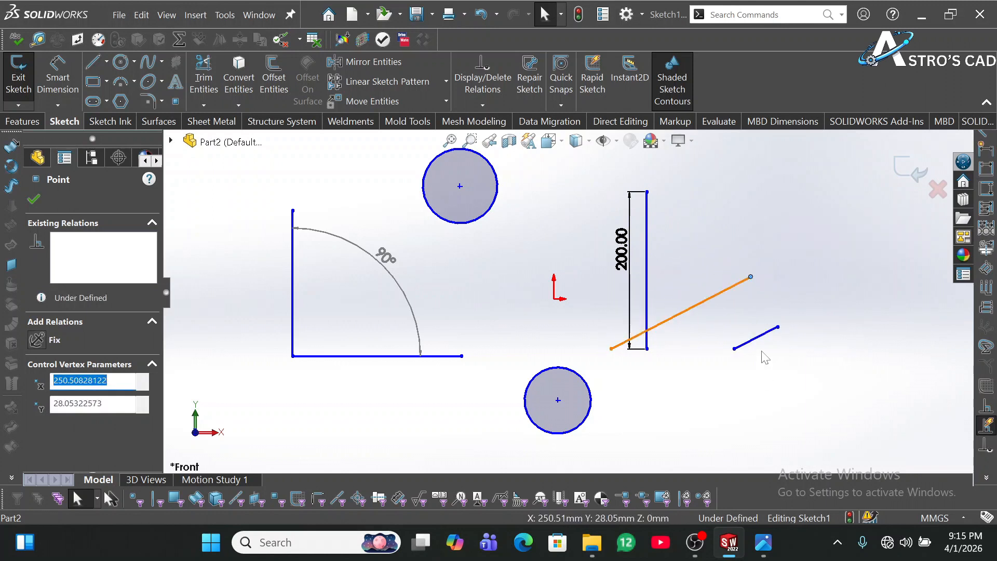
mouse_move(740, 293)
mouse_down()
mouse_move(793, 272)
mouse_move(817, 289)
mouse_move(828, 352)
mouse_move(816, 449)
mouse_move(843, 323)
mouse_move(800, 254)
mouse_up()
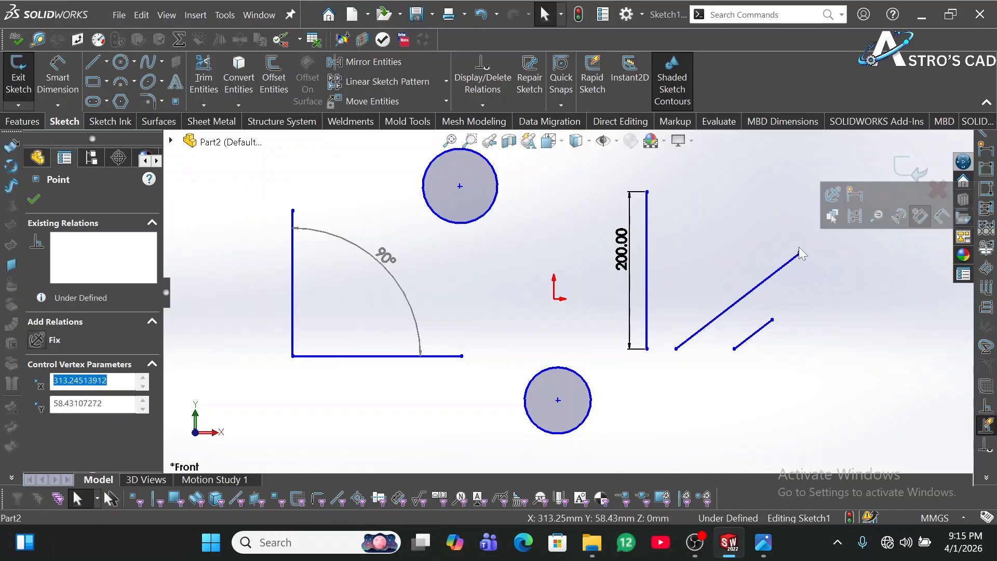
click(821, 340)
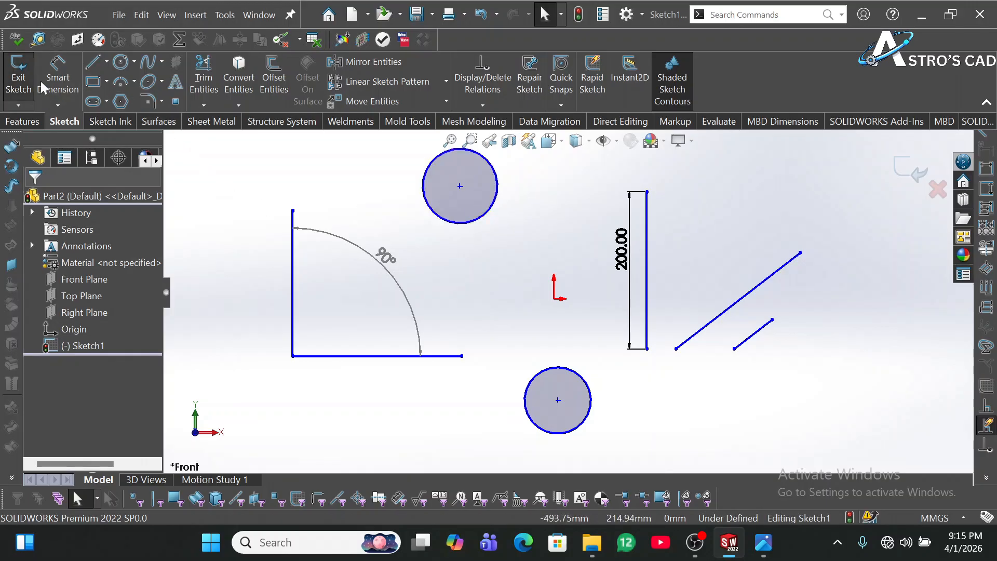
- Dimension the diameter of the upper circle as 100 mm
click(57, 75)
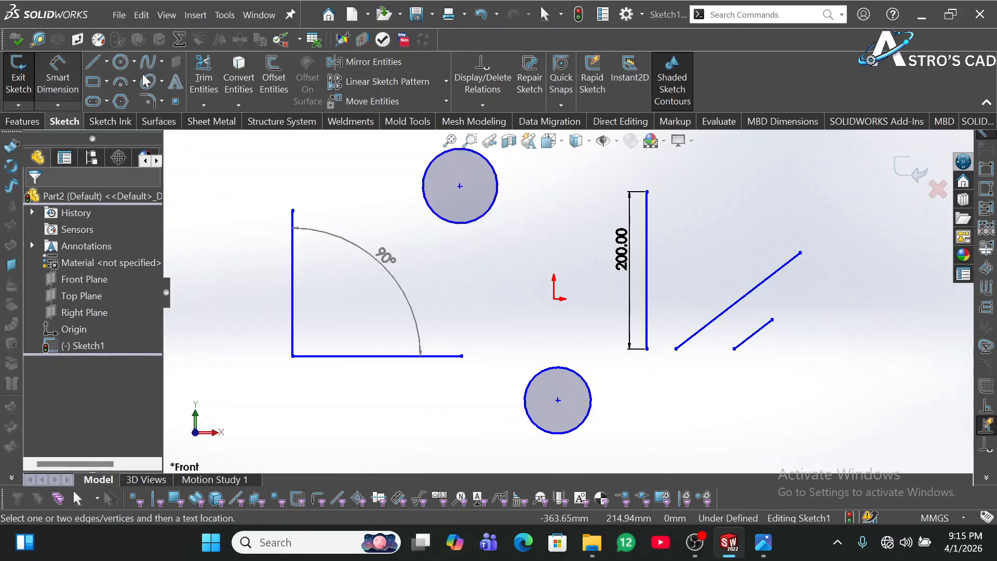
click(436, 197)
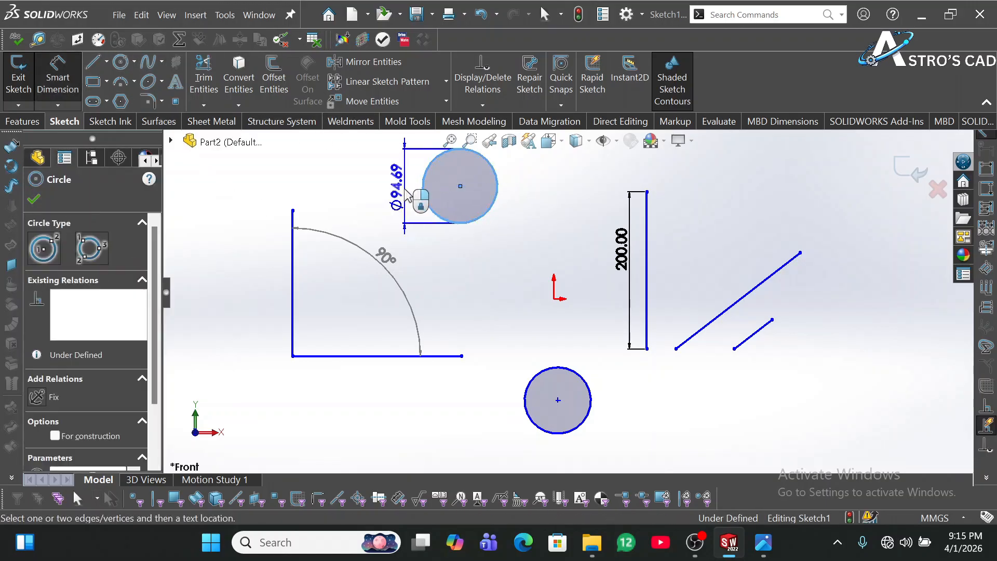
click(411, 188)
text(100)
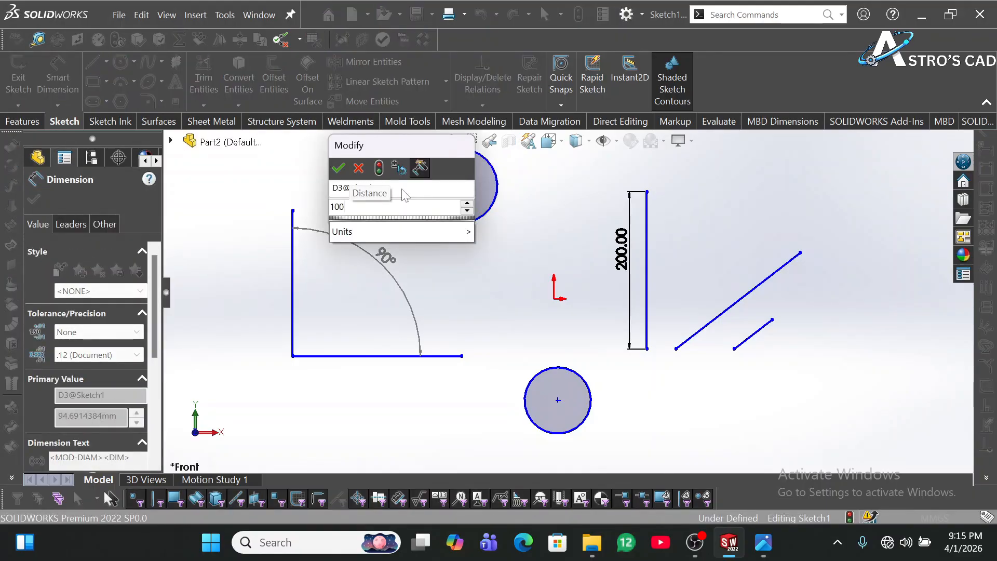
key(Return)
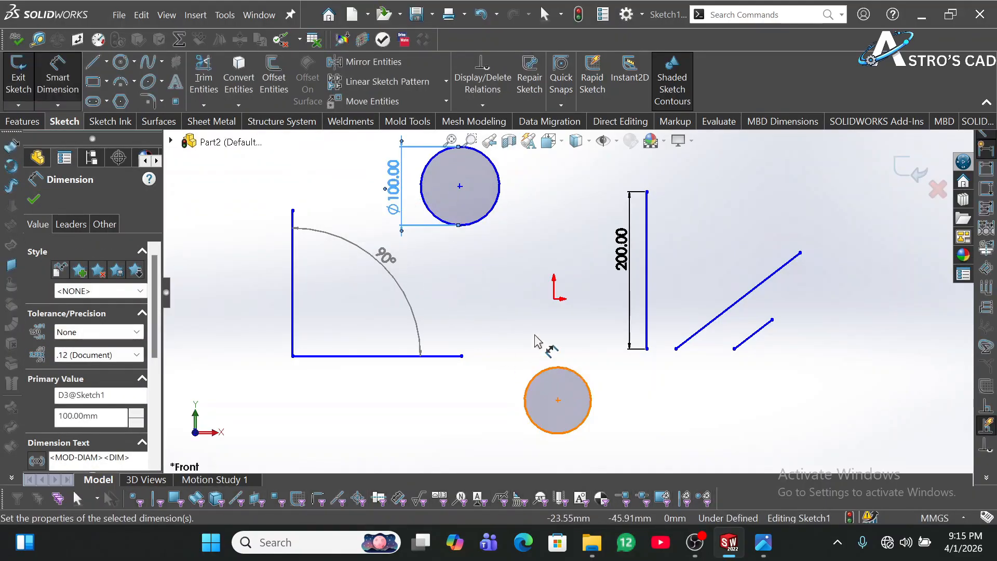
- Dimension the diameter of the lower circle as 50 mm
click(543, 370)
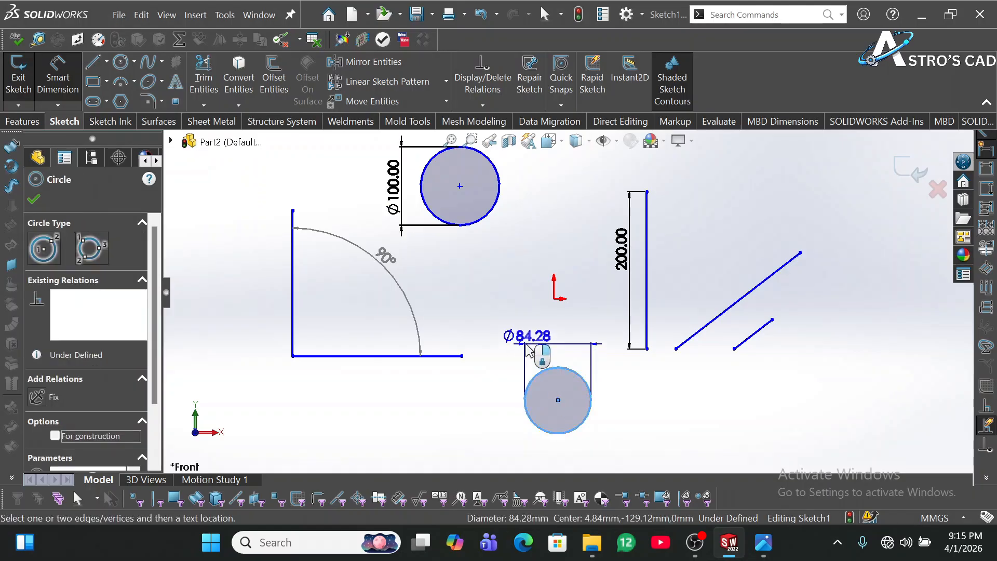
click(524, 333)
text(50)
key(Return)
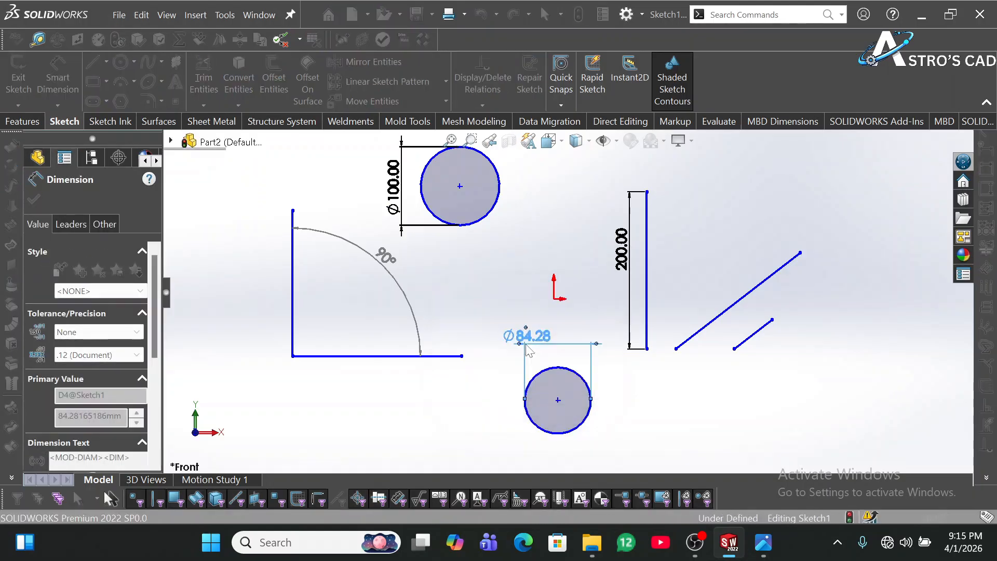
key(Escape)
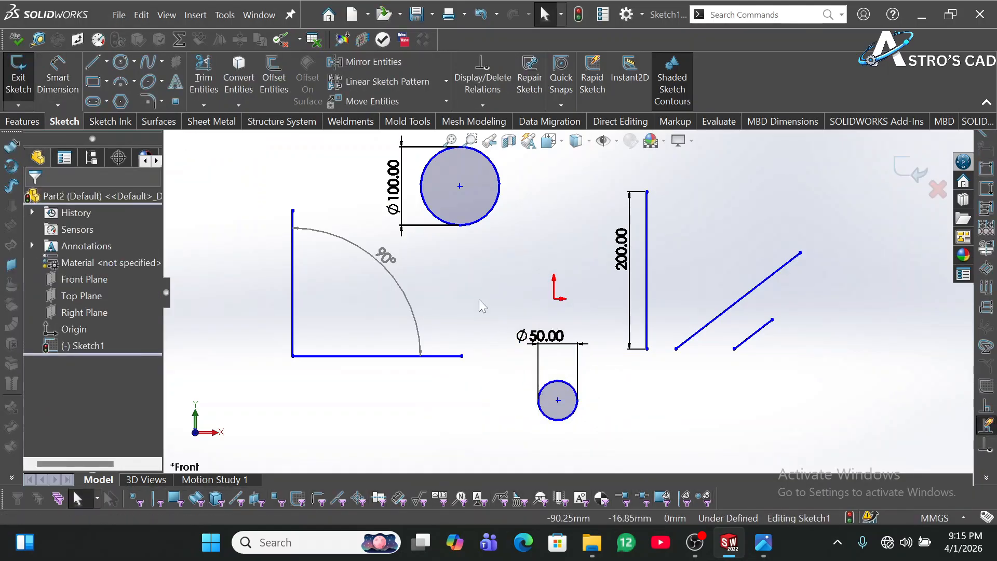
- Make the 100 mm and 50 mm circles concentric and move the pair down beside the origin
click(462, 186)
ctrl+click(558, 394)
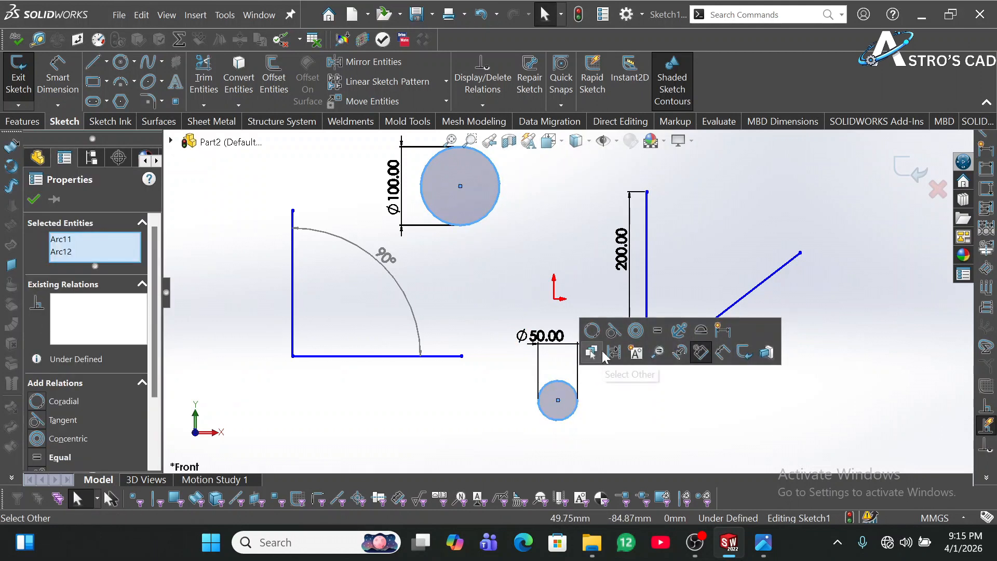
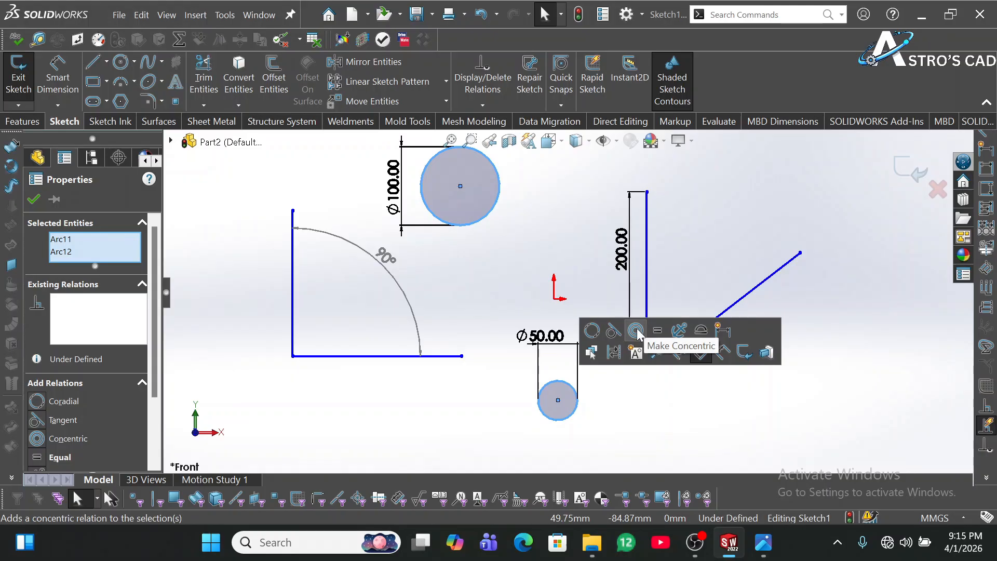
click(636, 331)
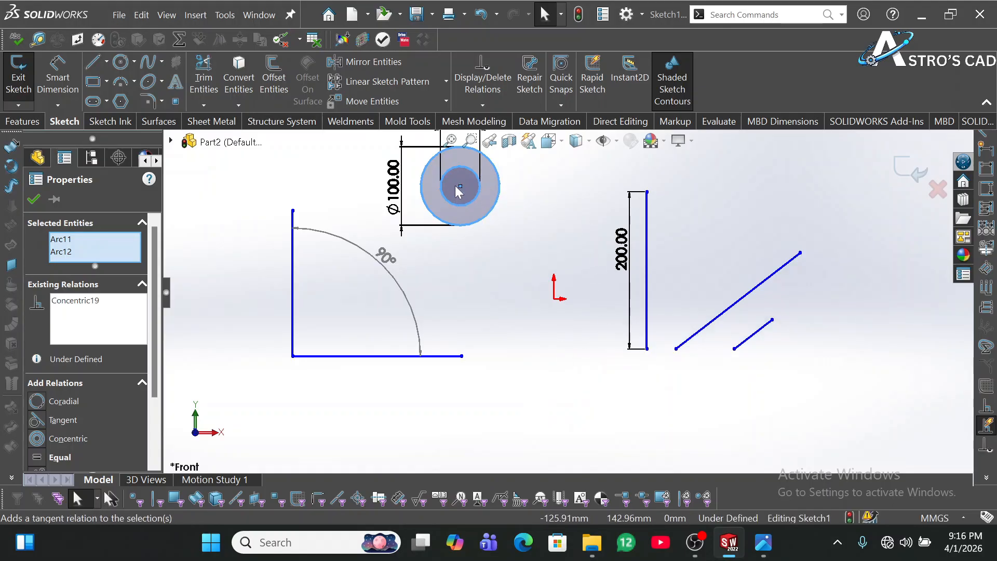
drag(462, 189, 501, 284)
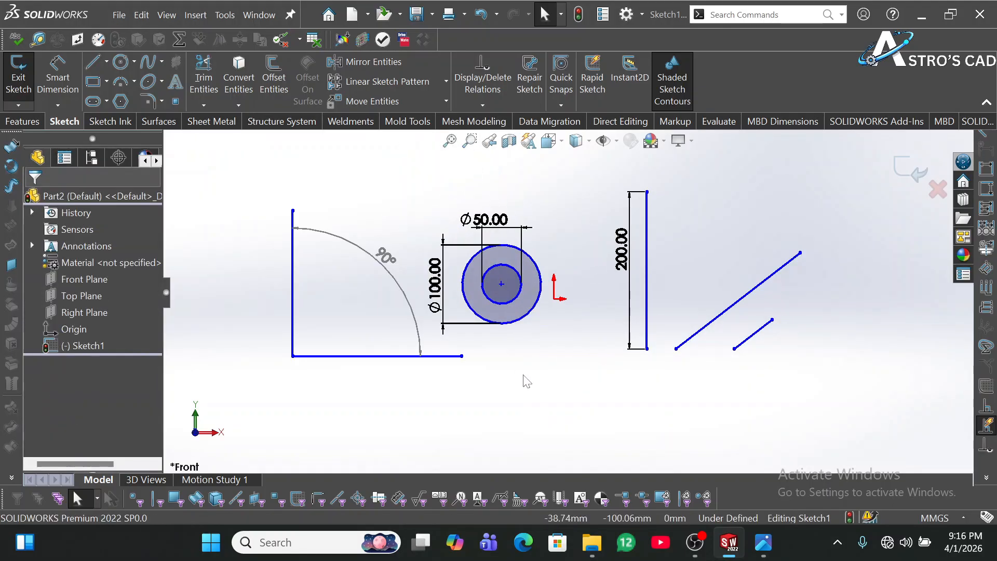
click(523, 312)
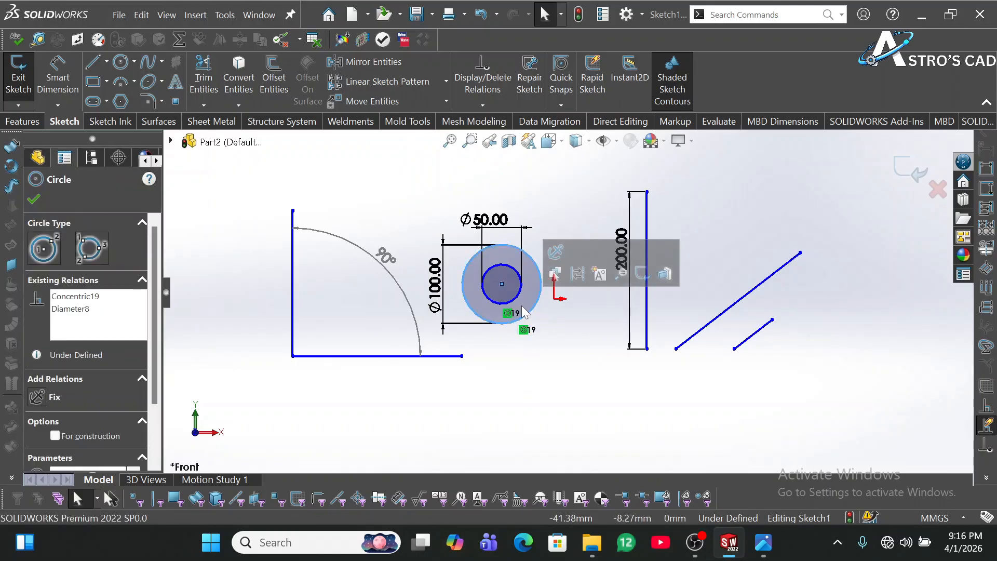
- Sketch four separate circles: one just below the concentric pair, one below the 200 mm line, a large one below the sloped lines and one above them
click(119, 63)
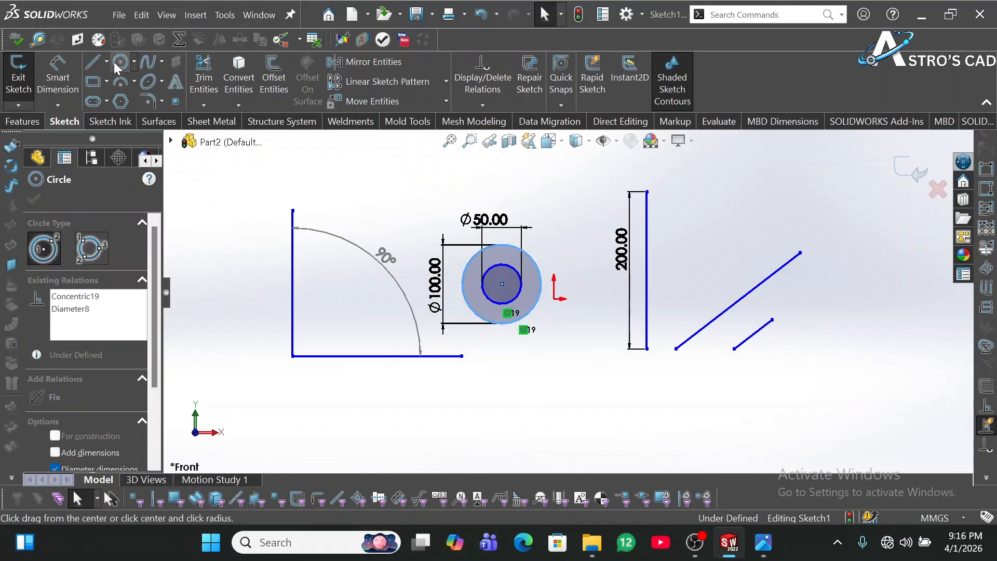
click(528, 379)
click(547, 409)
click(685, 423)
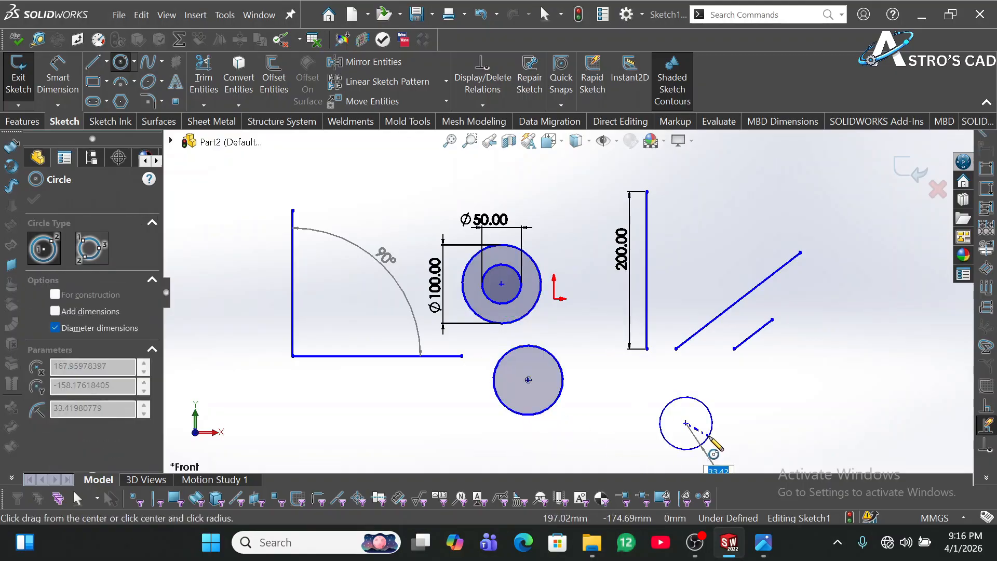
click(709, 436)
click(828, 392)
click(872, 430)
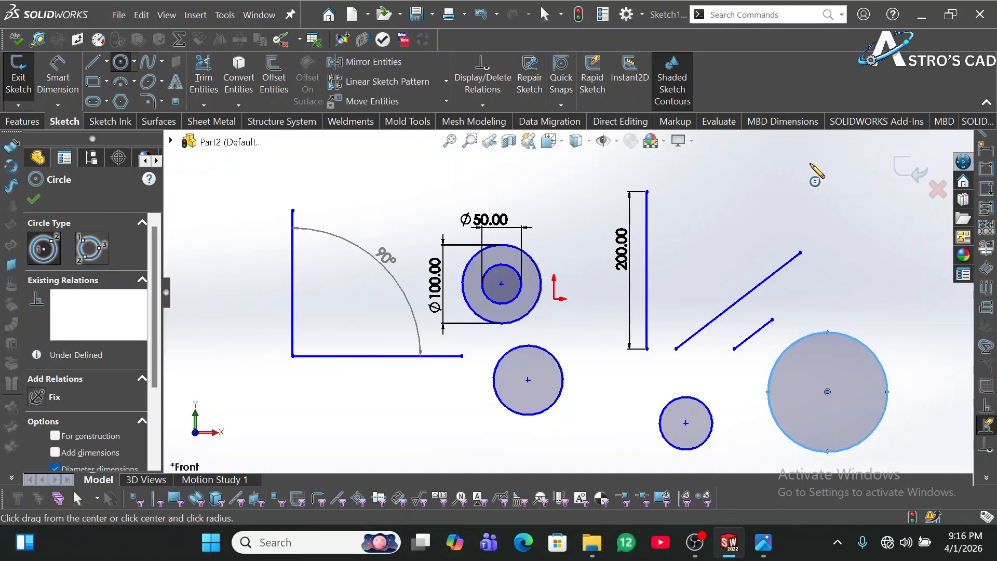
click(809, 164)
click(822, 191)
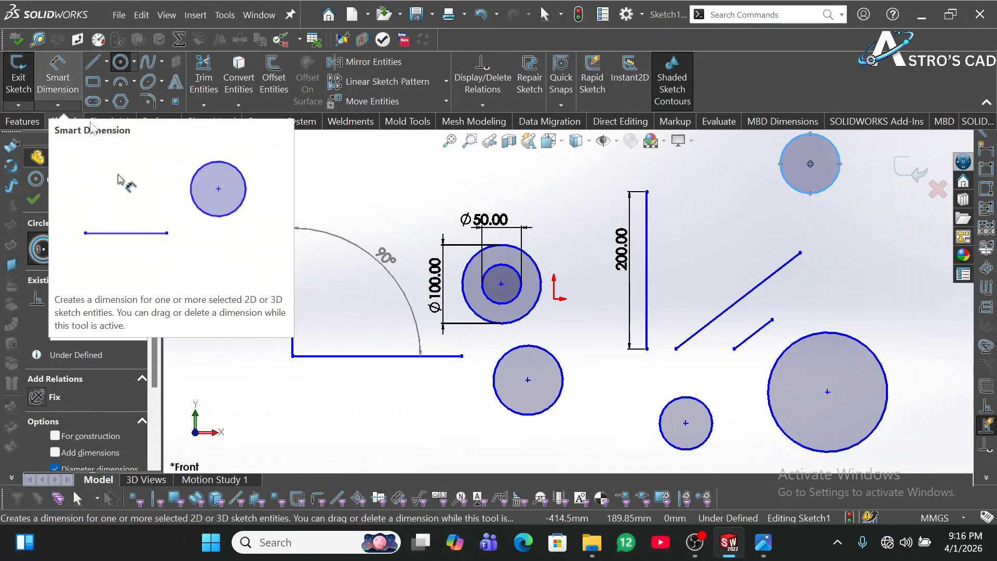
- Dimension the diameter of the circle just below the concentric pair as 80 mm
click(58, 78)
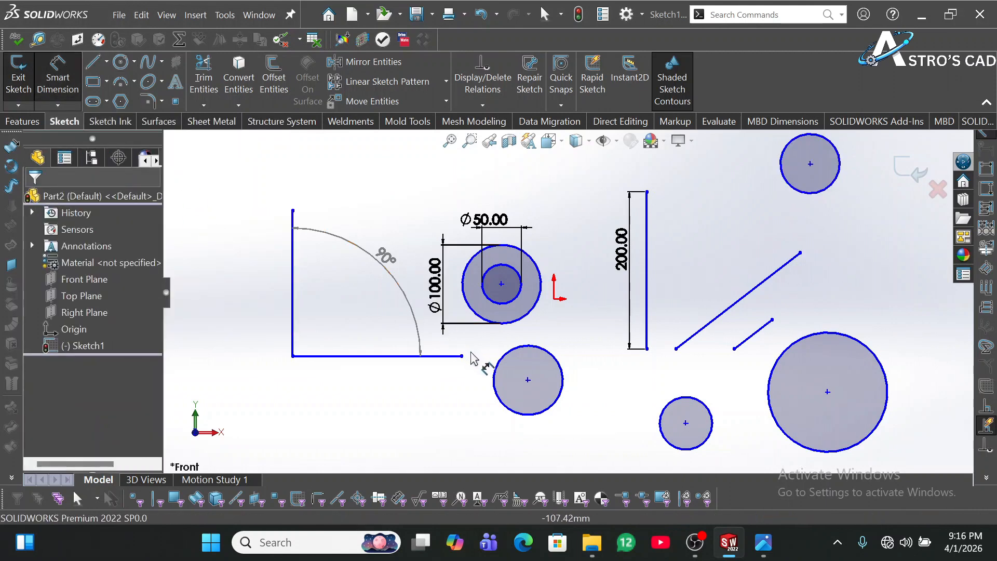
click(496, 390)
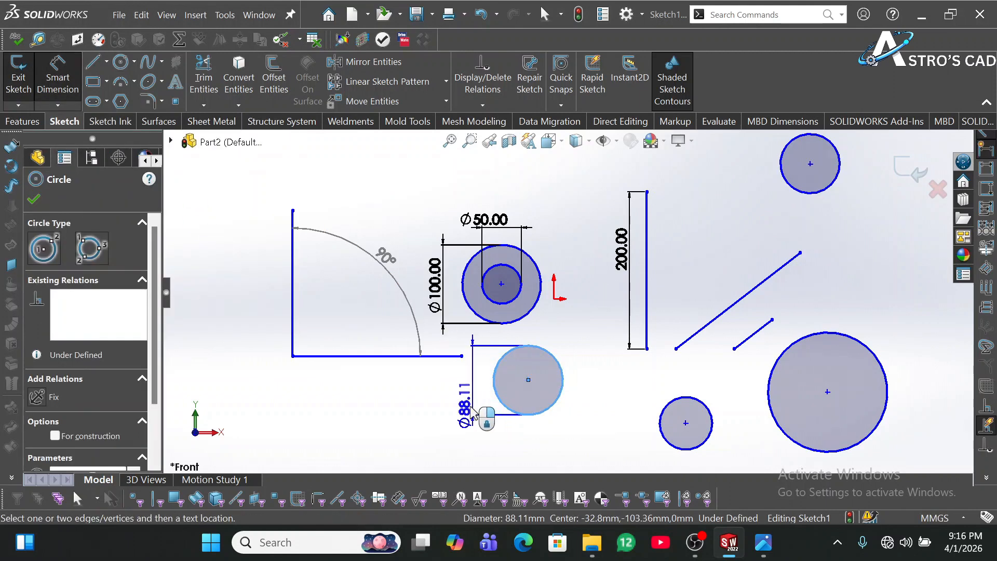
click(466, 410)
text(80)
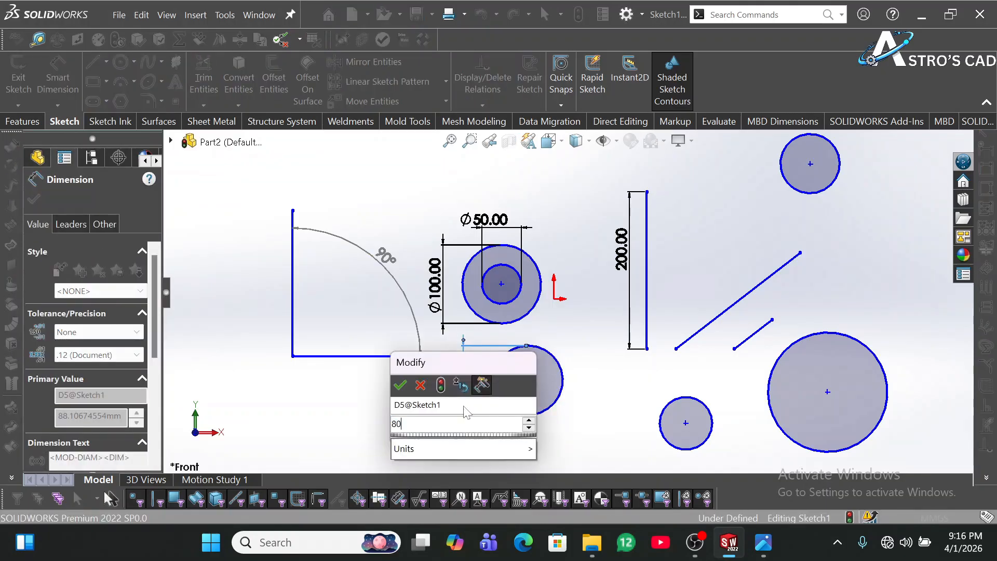
key(Return)
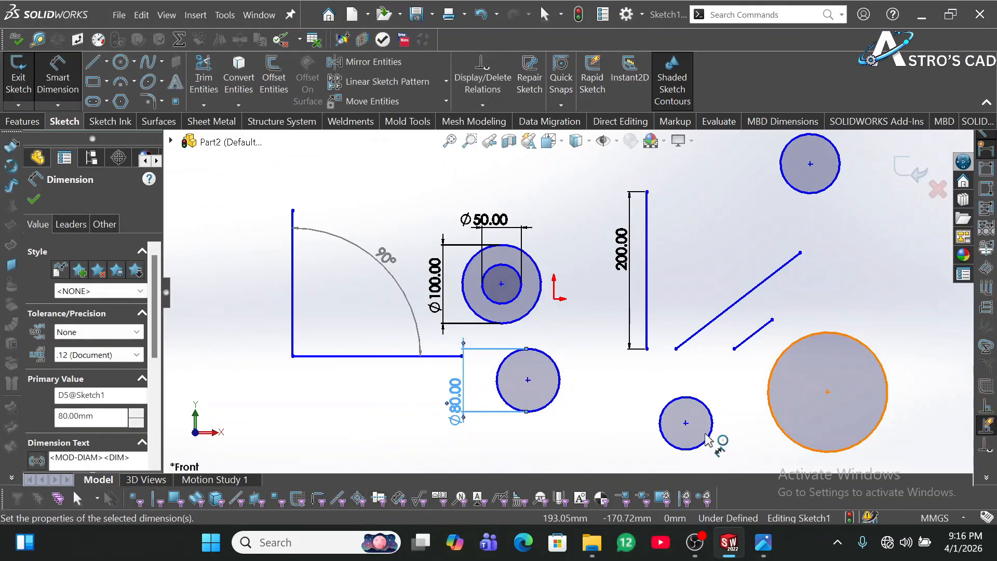
- Dimension the diameter of the small circle below the 200 mm line as 20 mm
click(709, 440)
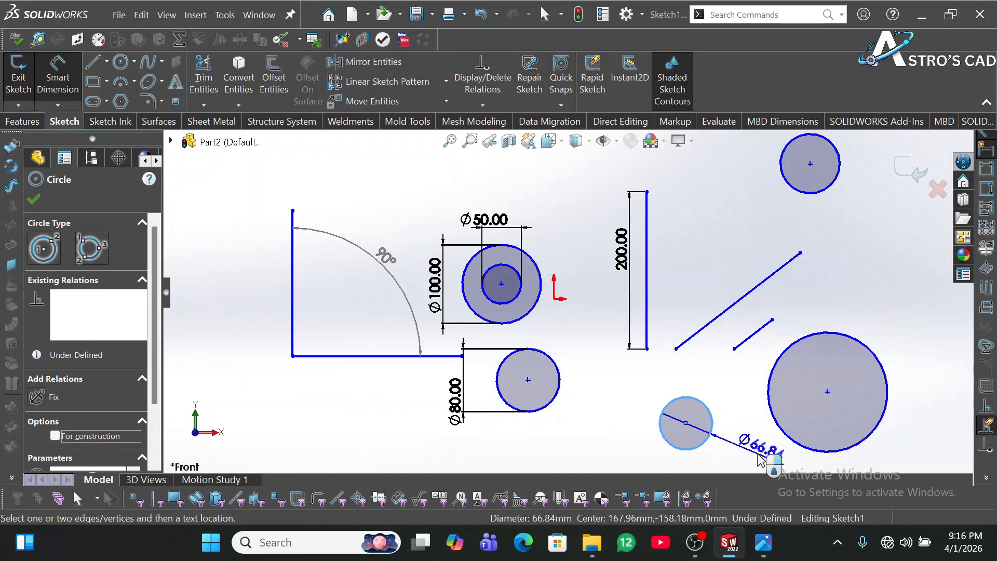
click(760, 460)
text(20)
key(Return)
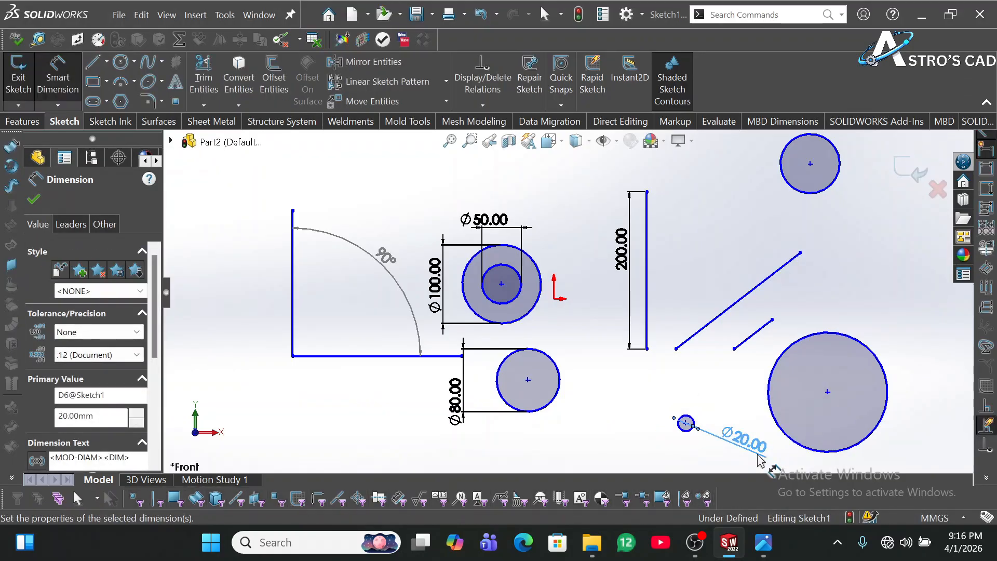
- Dimension the diameter of the large circle below the sloped lines as 100 mm
click(857, 345)
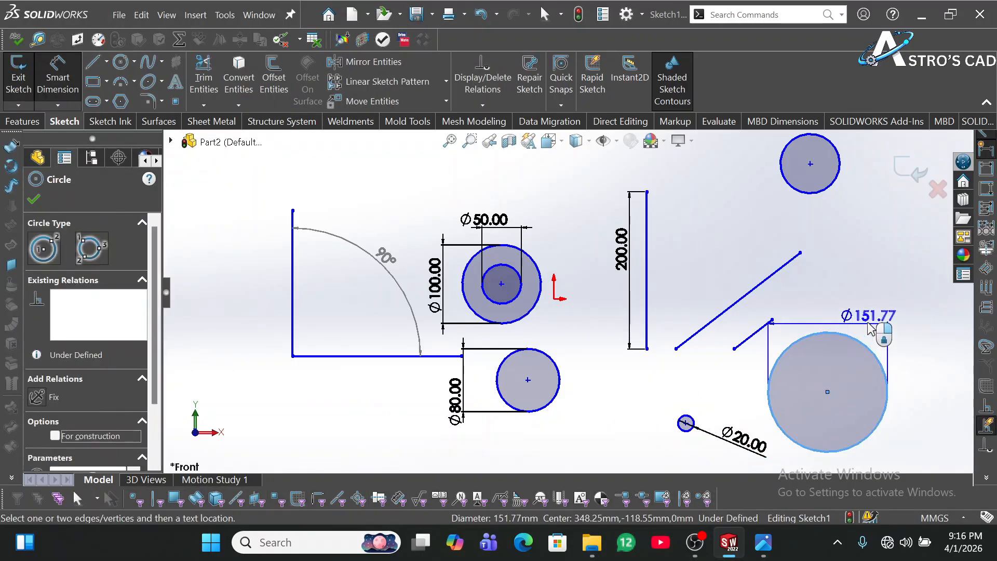
click(872, 327)
text(1)
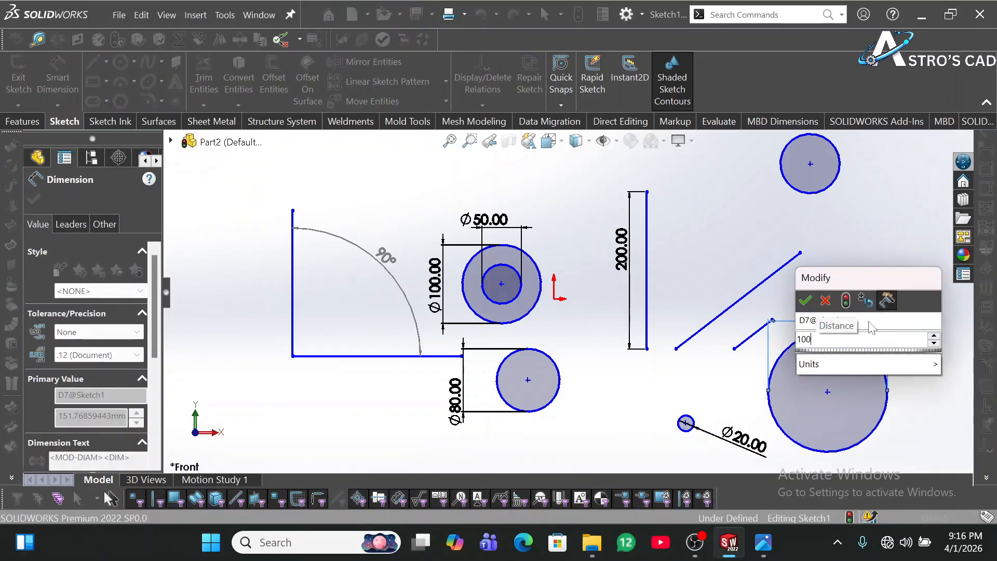
text(00)
key(Return)
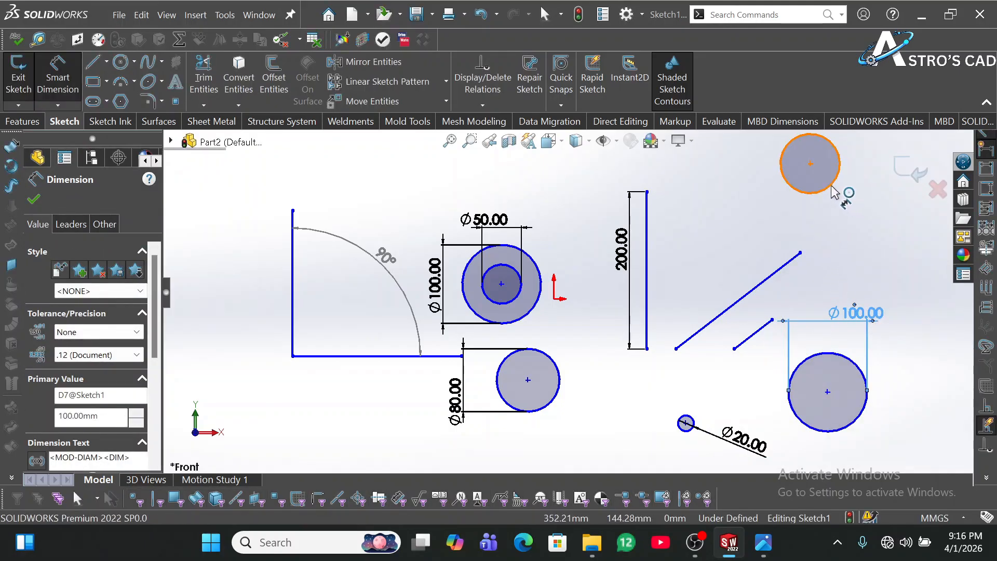
- Dimension the diameter of the circle above the sloped lines as 70 mm and end dimensioning
click(834, 192)
click(845, 212)
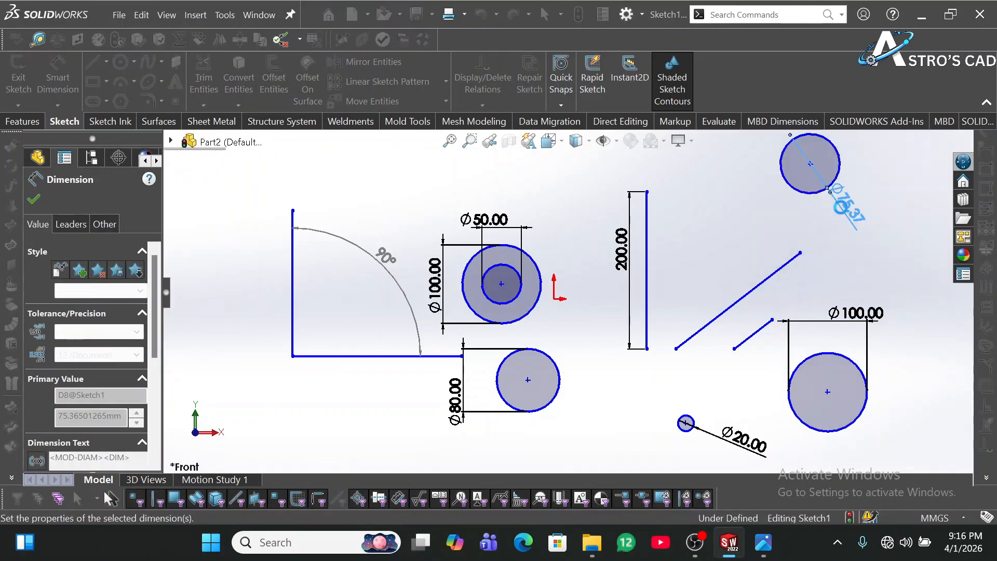
text(70)
key(Return)
key(Escape)
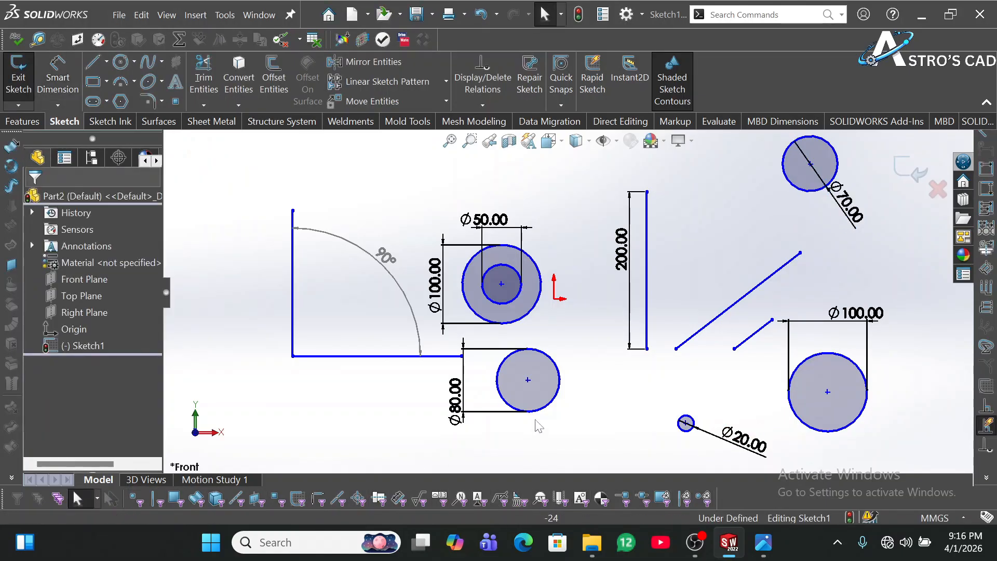
- Try to make the 80 mm and 20 mm circles coradial, and undo the relation
click(540, 406)
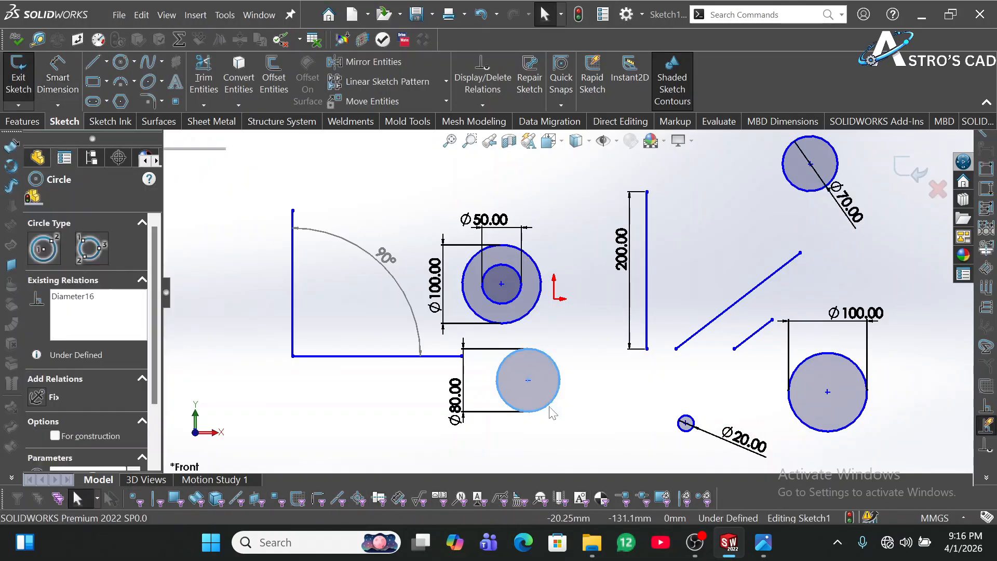
click(688, 434)
ctrl+click(789, 392)
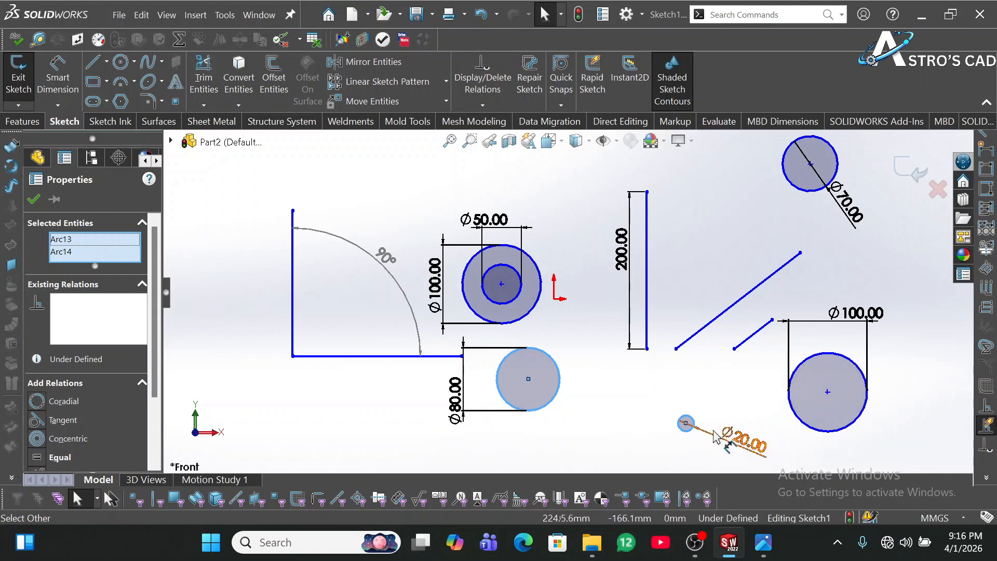
key(ctrl)
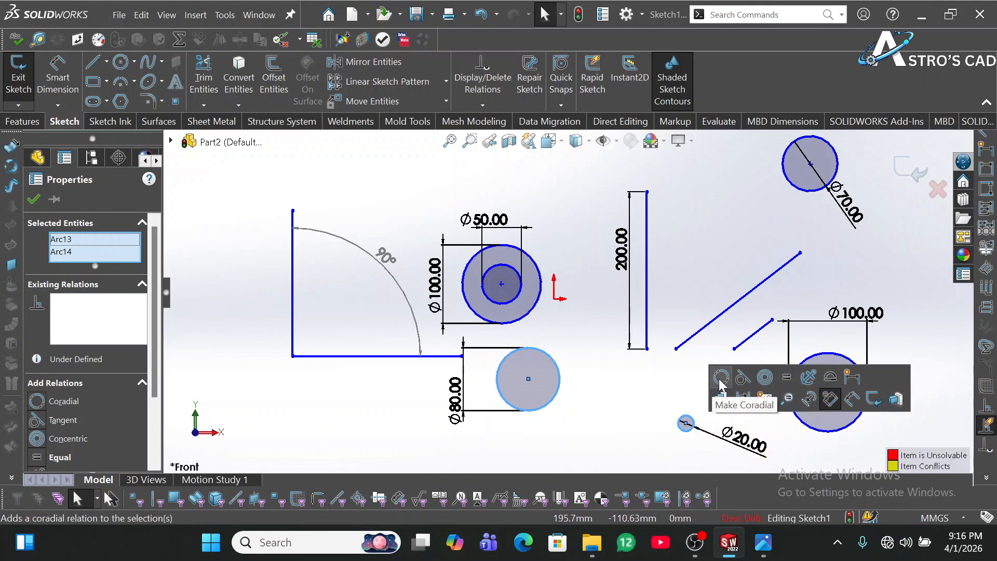
click(720, 381)
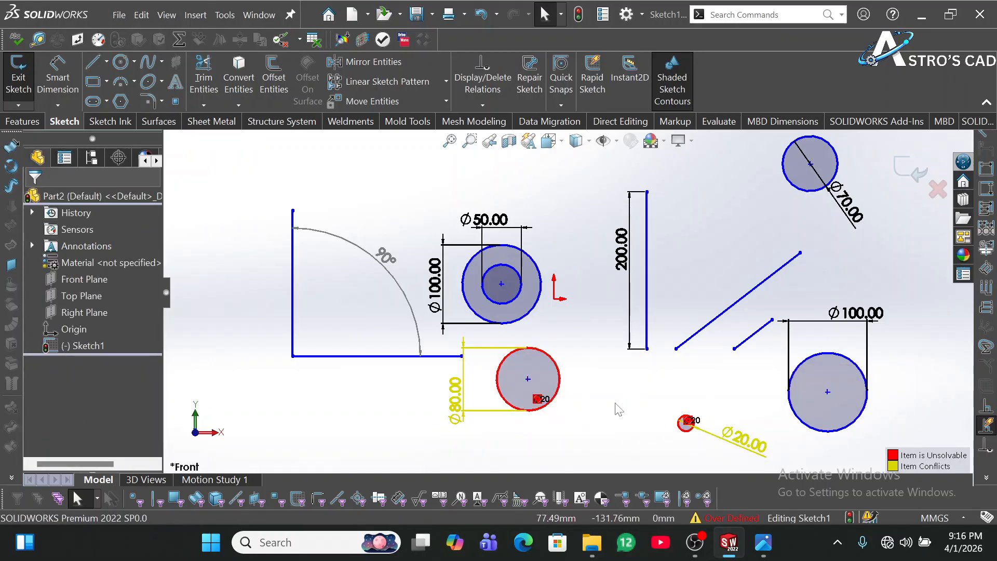
key(ctrl+z)
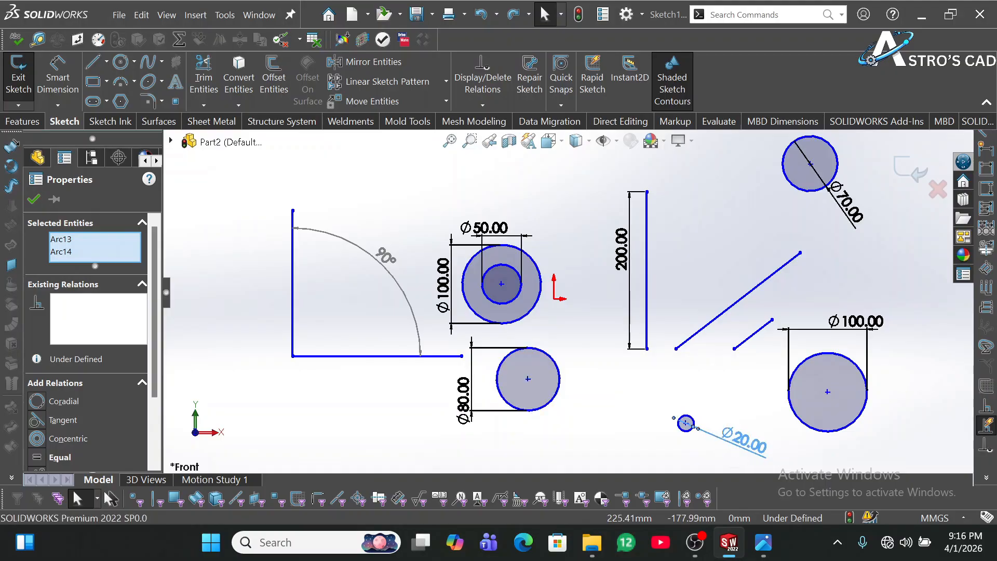
- Delete the 20 mm diameter dimension and make its circle coradial with the 80 mm circle
click(734, 444)
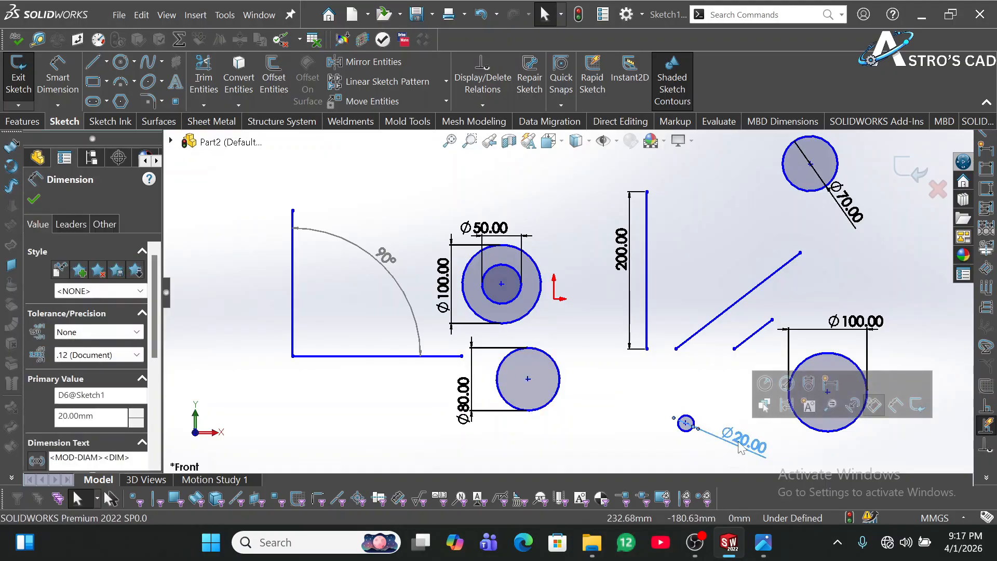
key(Delete)
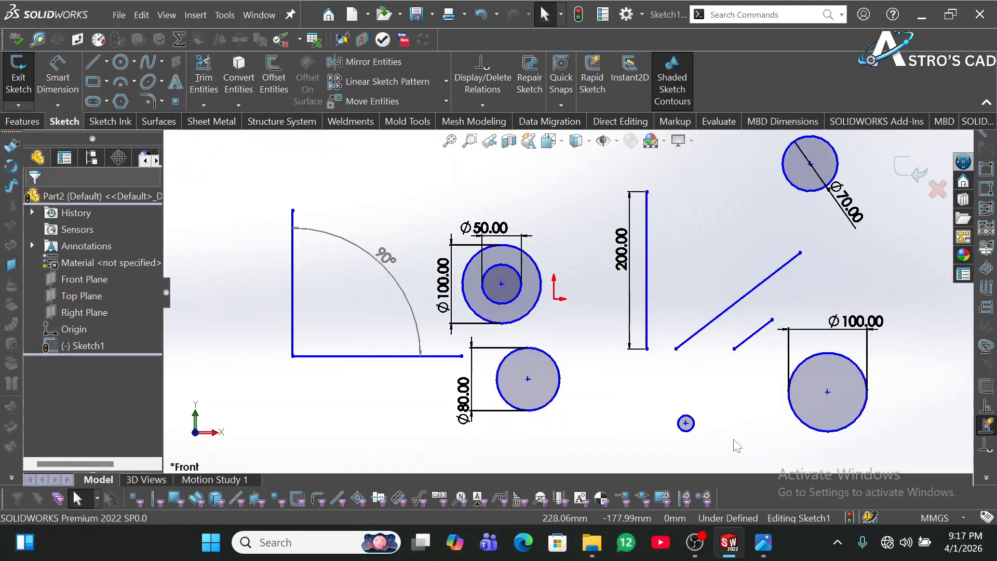
click(692, 427)
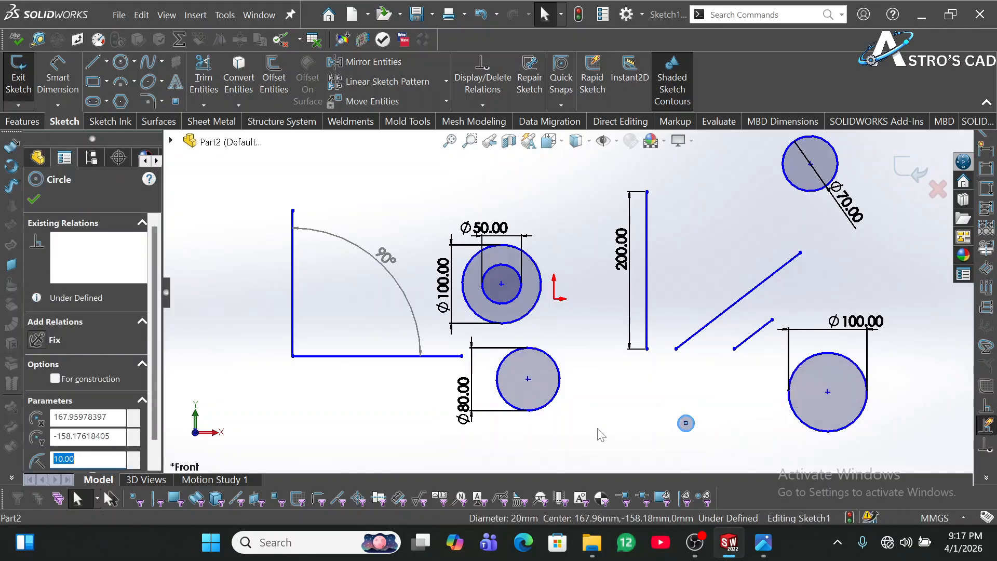
ctrl+click(557, 408)
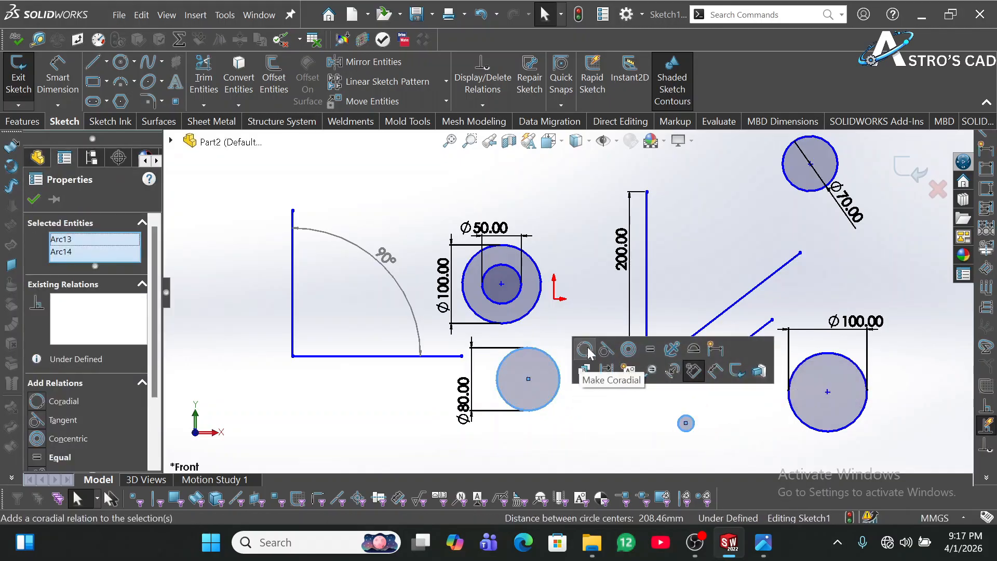
click(585, 349)
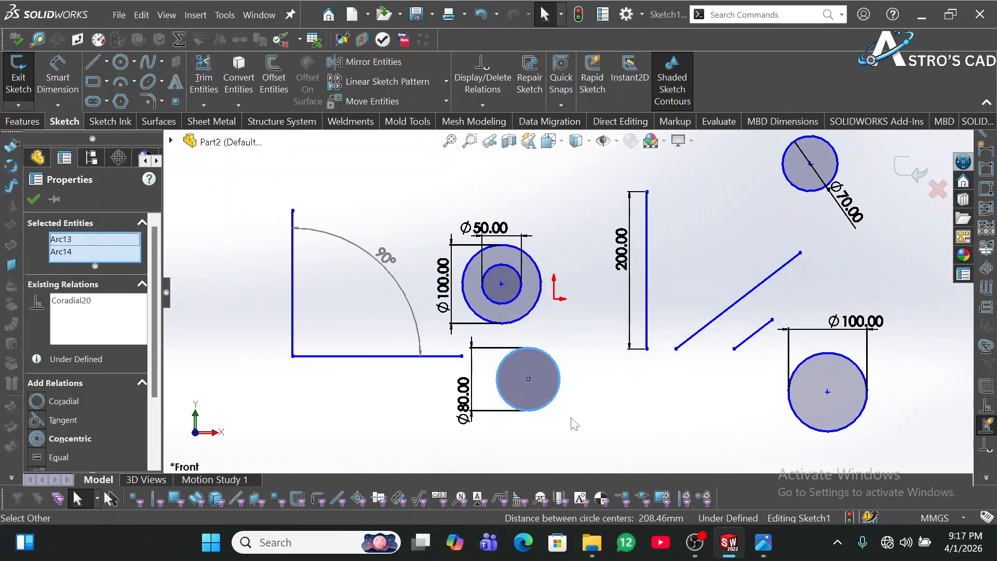
- Move the coradial circles slightly down and to the right, undo the move and clear the selection
drag(536, 384, 558, 396)
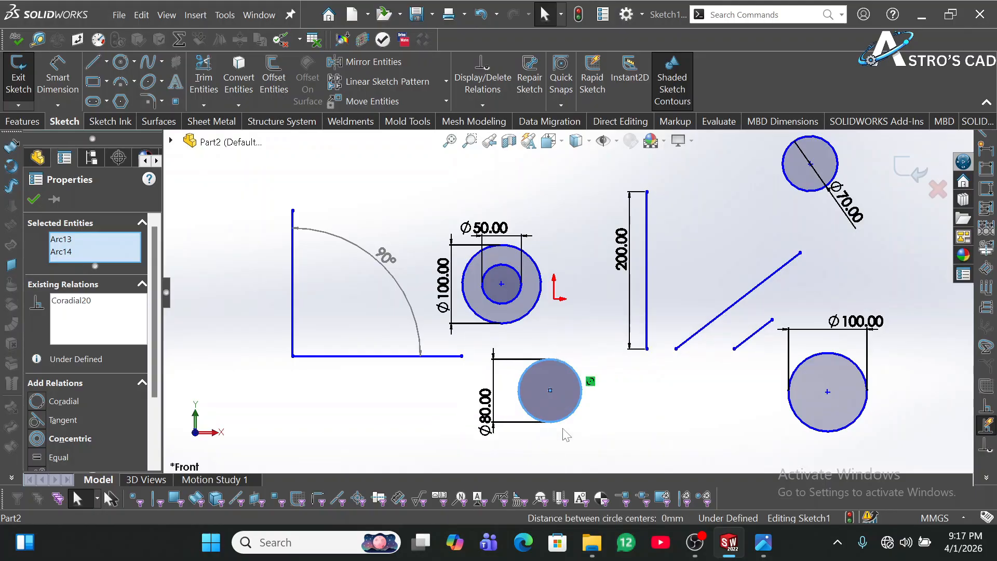
key(ctrl+z)
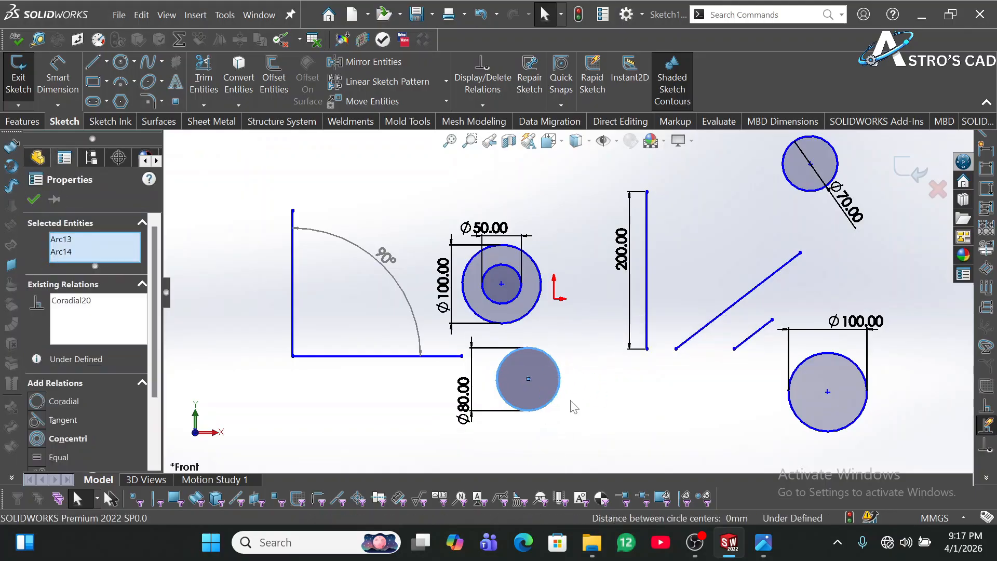
click(573, 407)
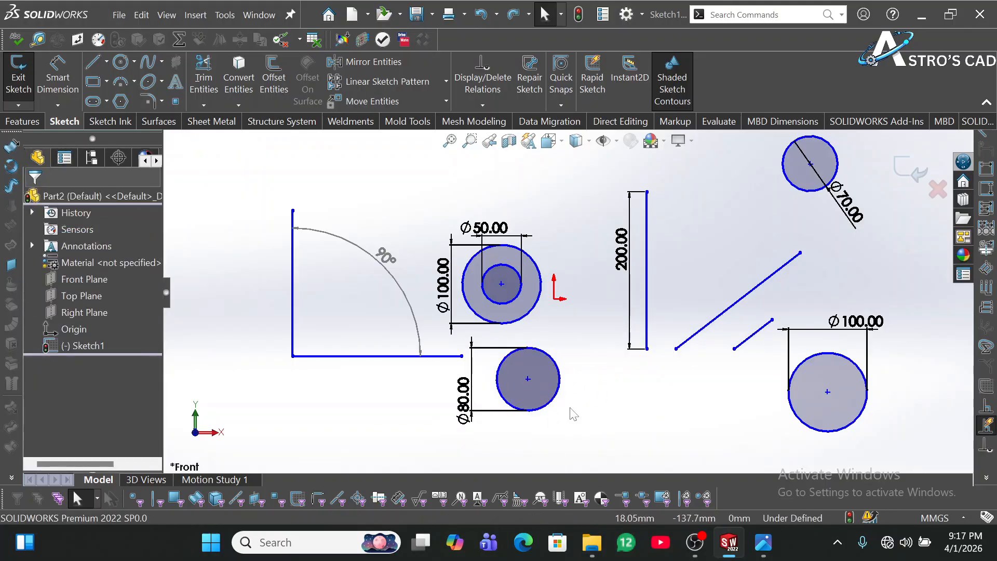
- Make the 100 mm circle below the sloped lines tangent to the 70 mm circle and inspect their contact point
click(814, 372)
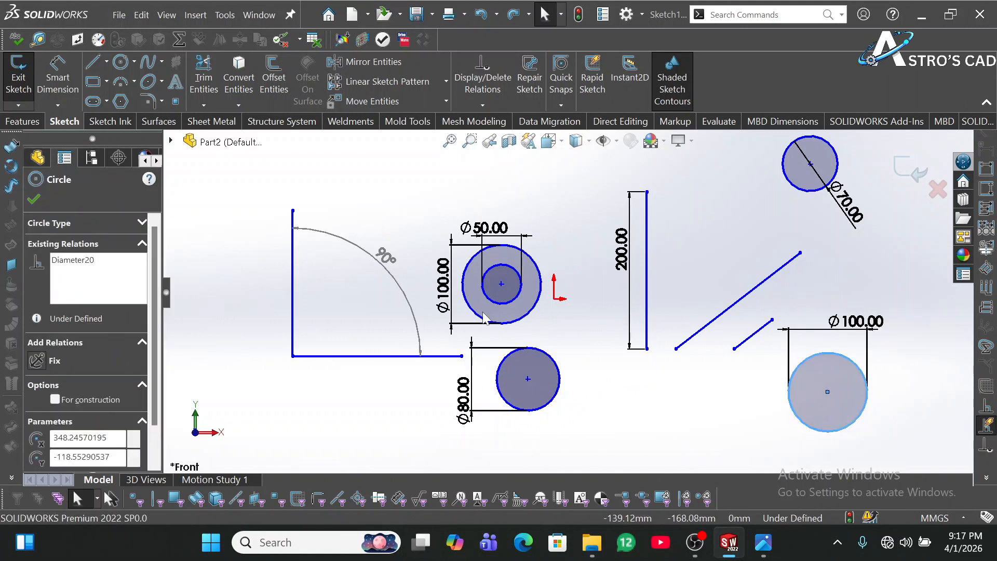
ctrl+click(811, 181)
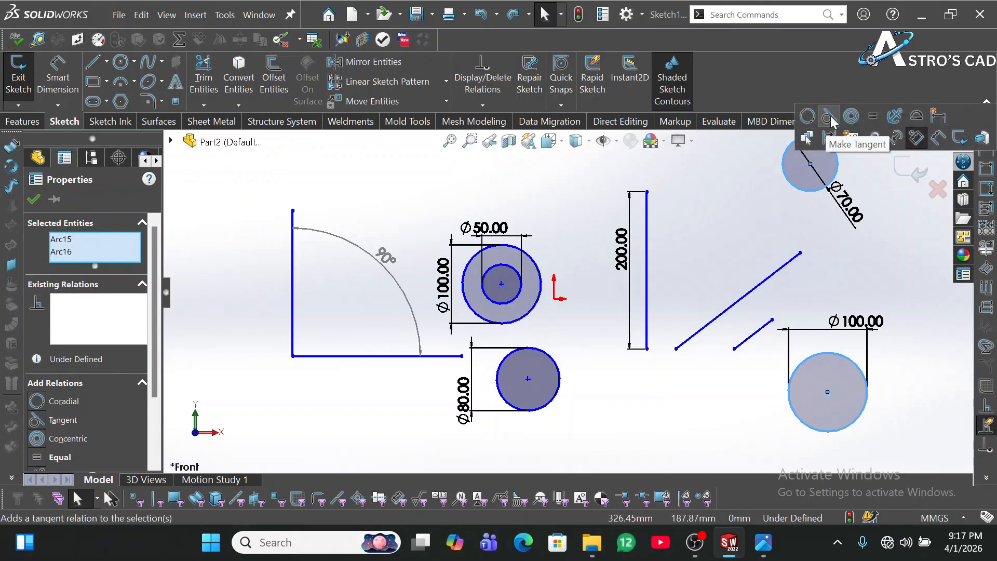
click(831, 121)
scroll(845, 210, down, 3)
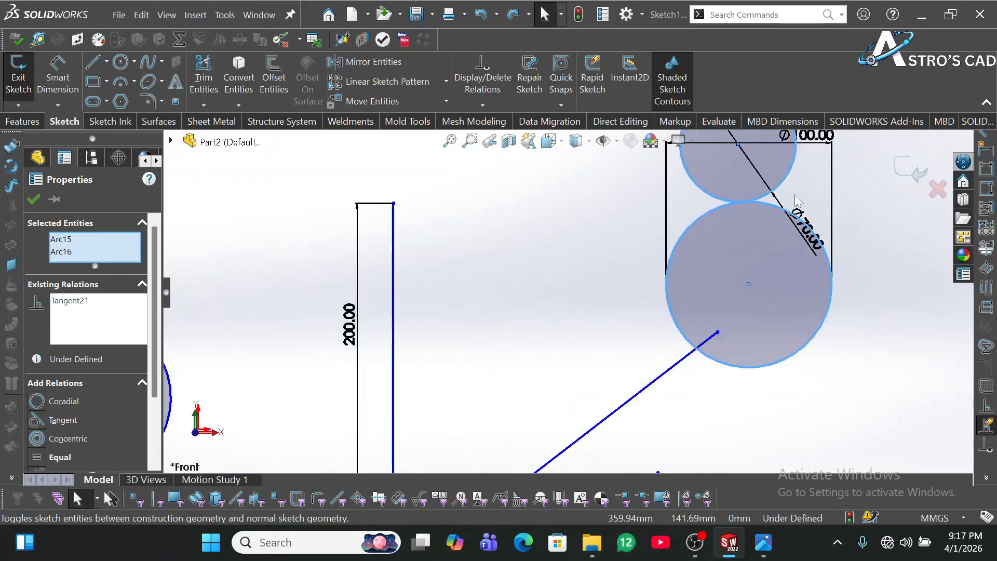
scroll(742, 185, down, 6)
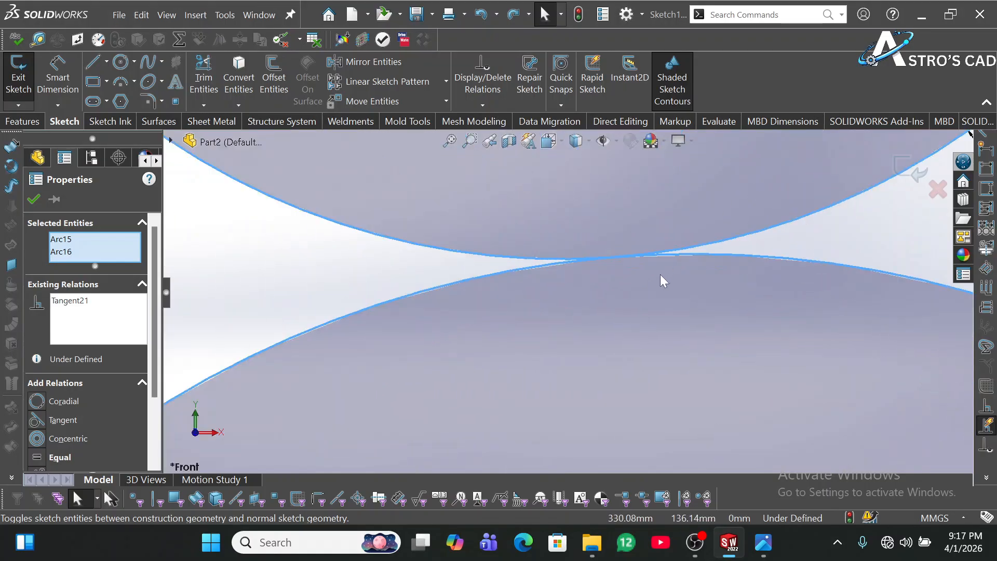
scroll(566, 235, up, 5)
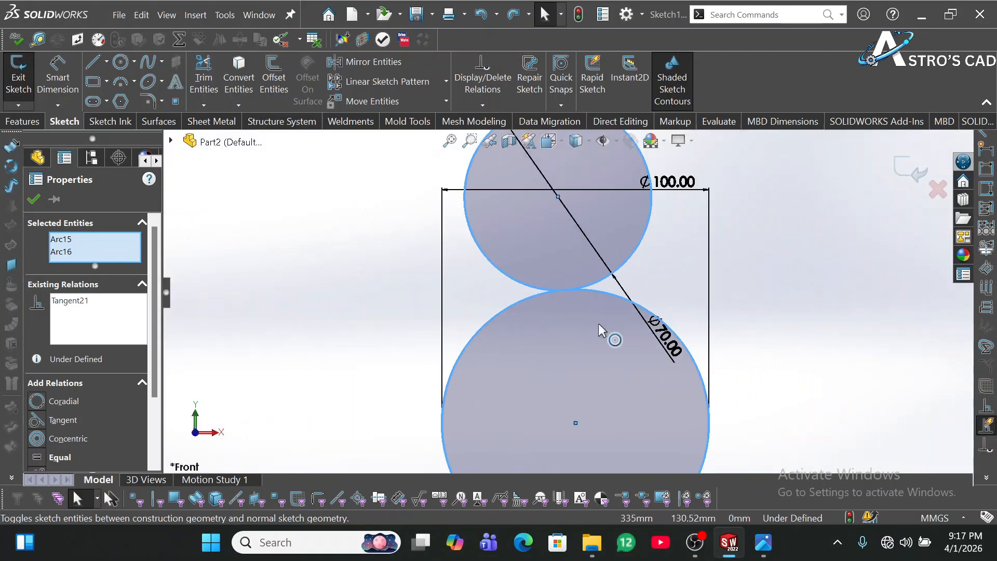
- Move the tangent pair of 70 mm and 100 mm circles to the right, clear of the sloped lines
scroll(598, 328, up, 3)
mouse_move(575, 252)
mouse_down()
mouse_move(563, 274)
mouse_move(717, 304)
mouse_move(725, 290)
mouse_up()
scroll(680, 320, up, 3)
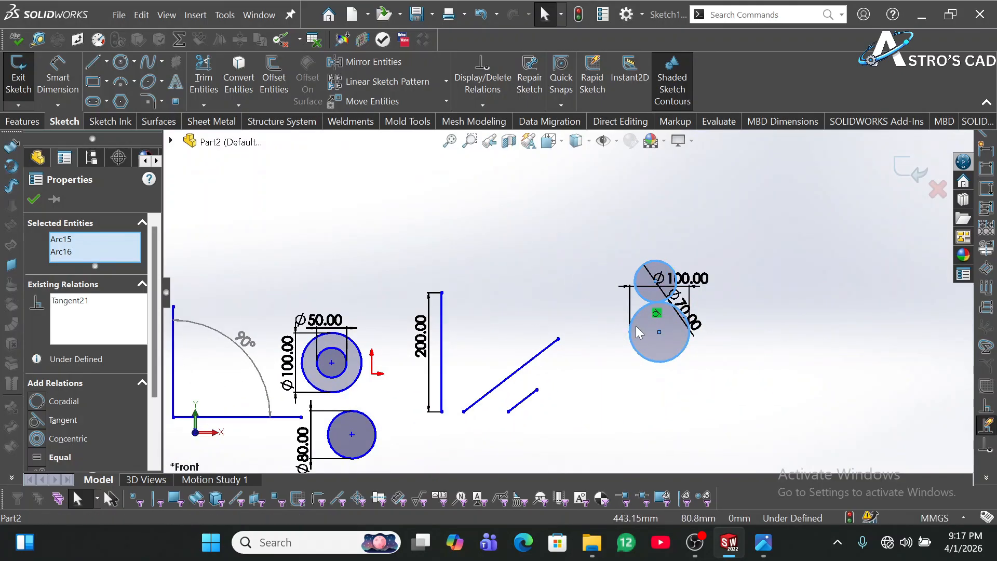
- Add a tangent relation between the 100 mm circle of the tangent pair and the 200 mm vertical line
click(635, 354)
click(634, 347)
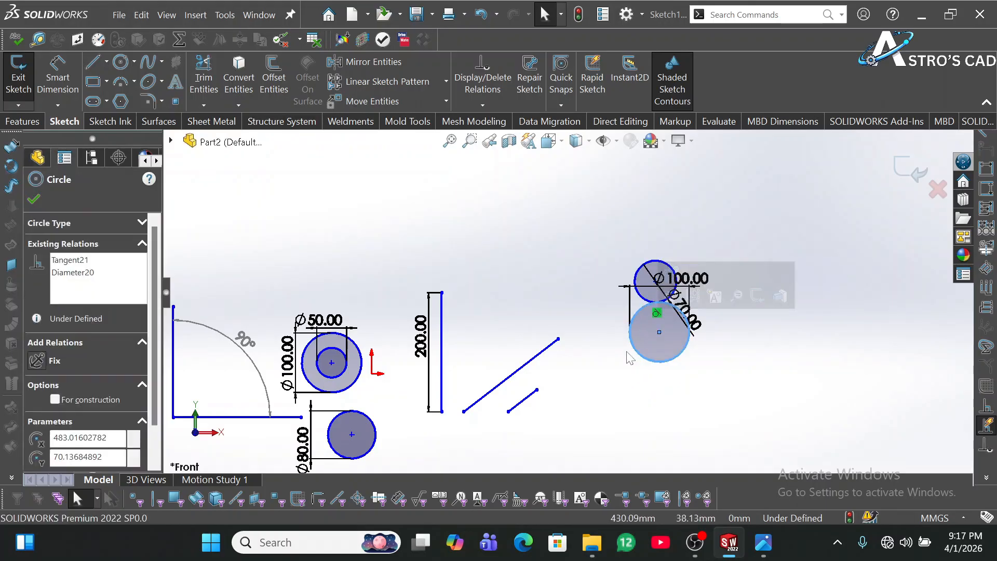
ctrl+click(441, 335)
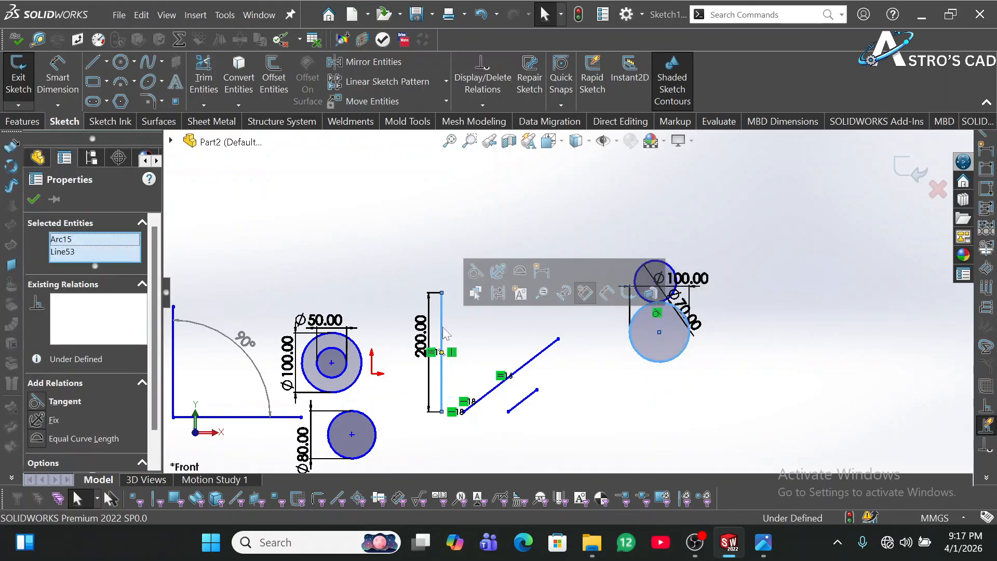
- Make the 100 mm circle tangent to the 200 mm vertical line
click(475, 274)
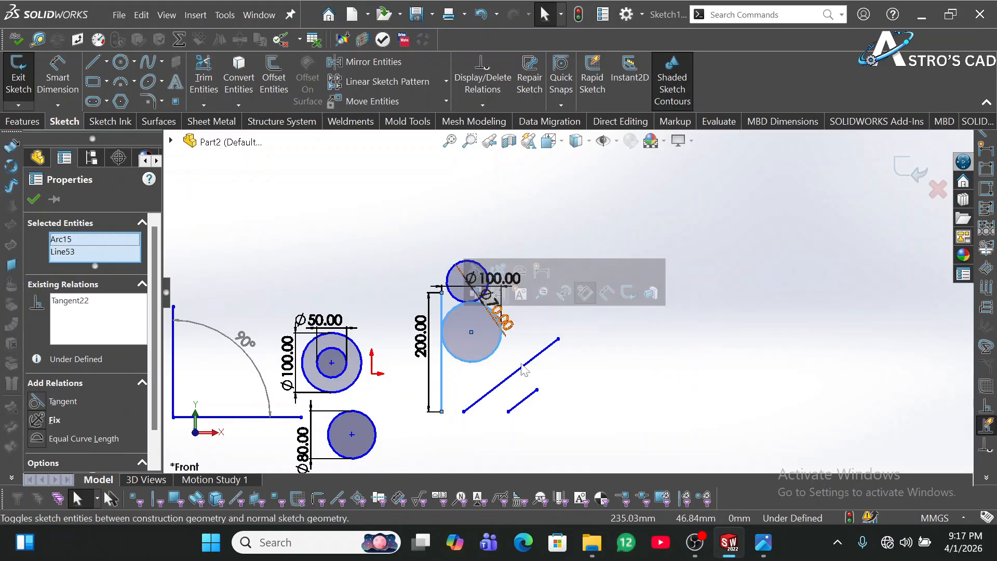
scroll(597, 386, up, 1)
scroll(571, 364, down, 1)
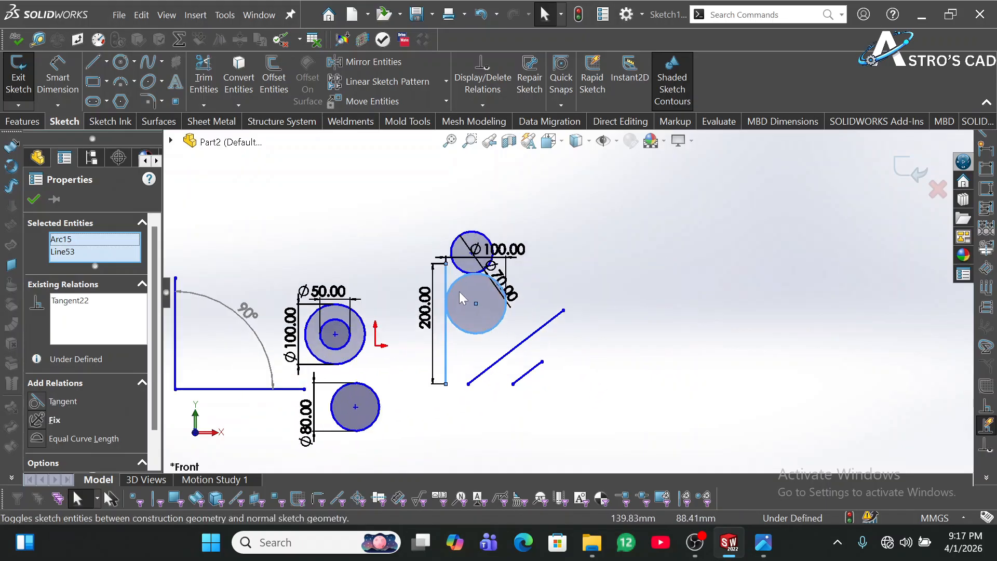
scroll(478, 268, down, 3)
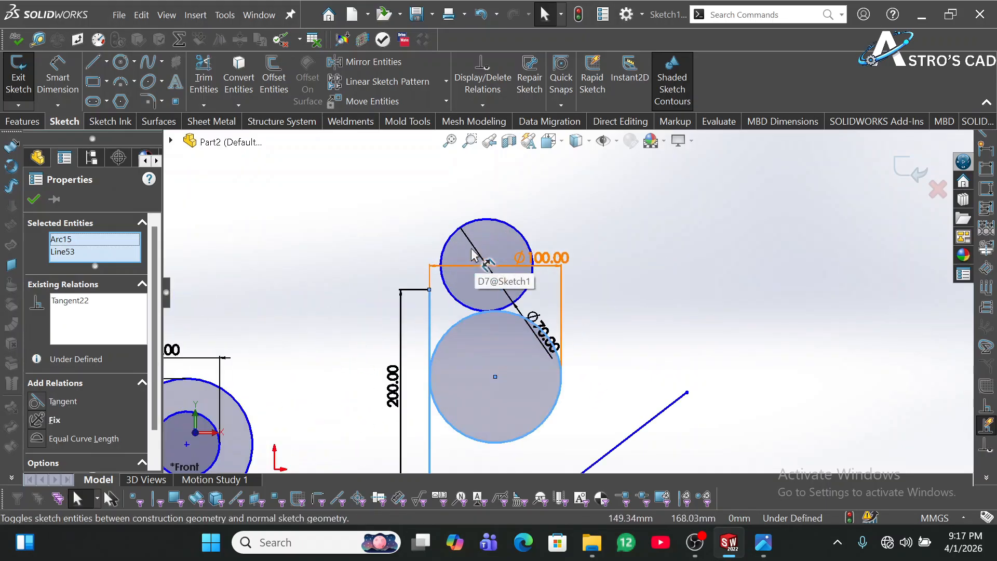
- Move the center of the 70 mm circle up and to the right along the 100 mm circle
drag(486, 264, 525, 240)
scroll(602, 352, up, 3)
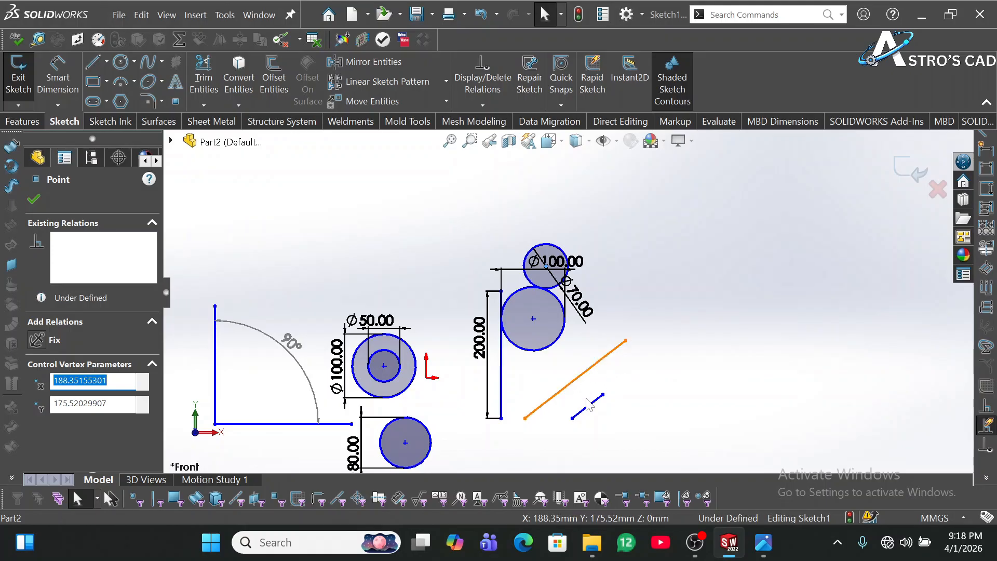
click(659, 361)
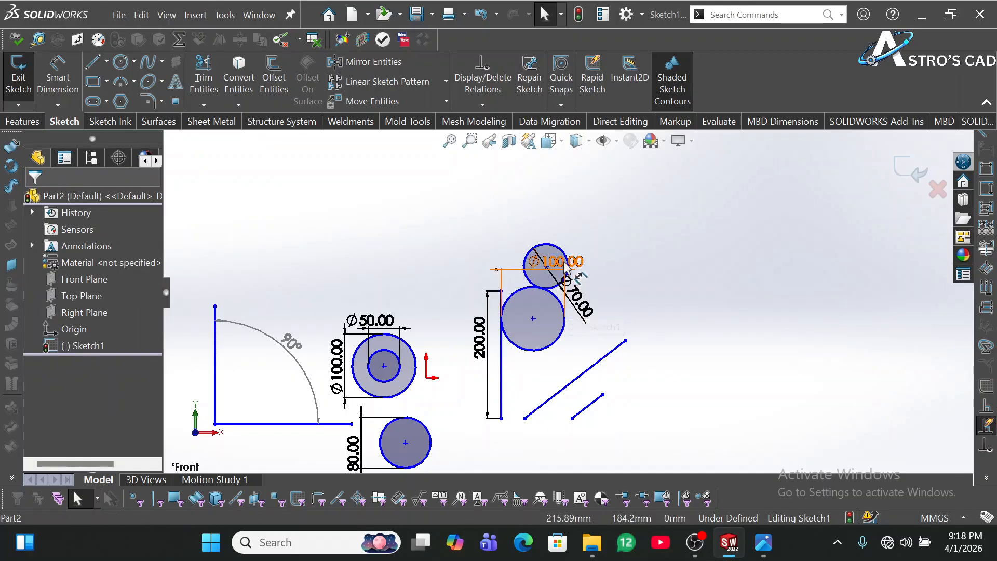
- Reposition the 100 mm and 70 mm diameter dimensions clear of the two tangent circles
drag(567, 270, 546, 224)
drag(579, 305, 623, 244)
click(611, 281)
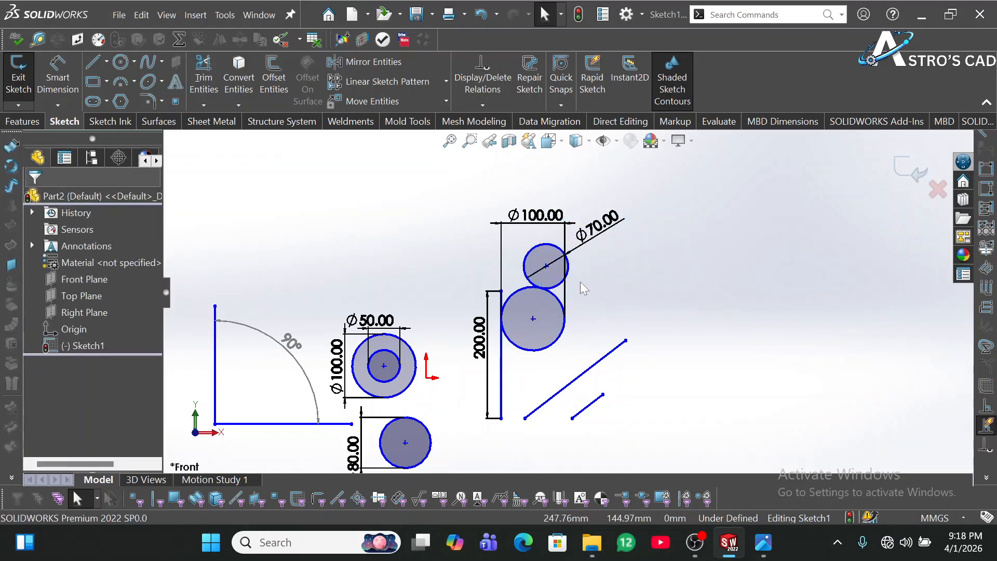
- Try to make the 70 mm circle tangent to the long inclined line, and undo the relation
click(568, 275)
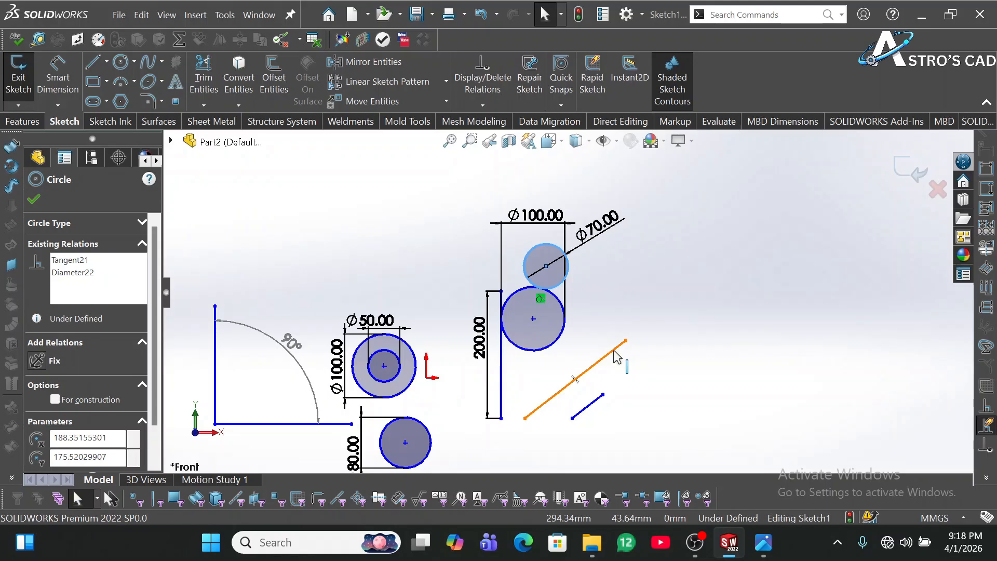
ctrl+click(613, 352)
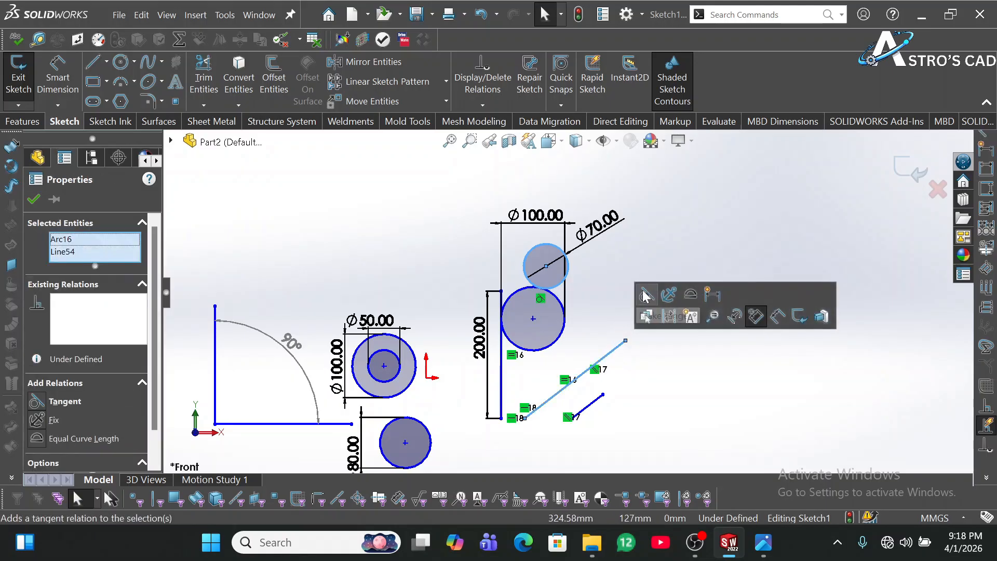
click(646, 297)
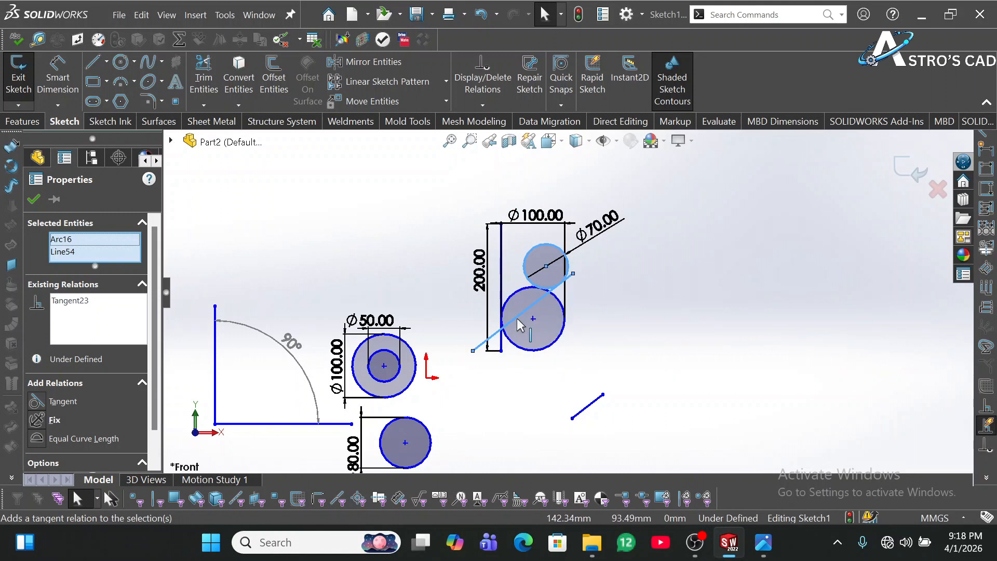
key(ctrl+z)
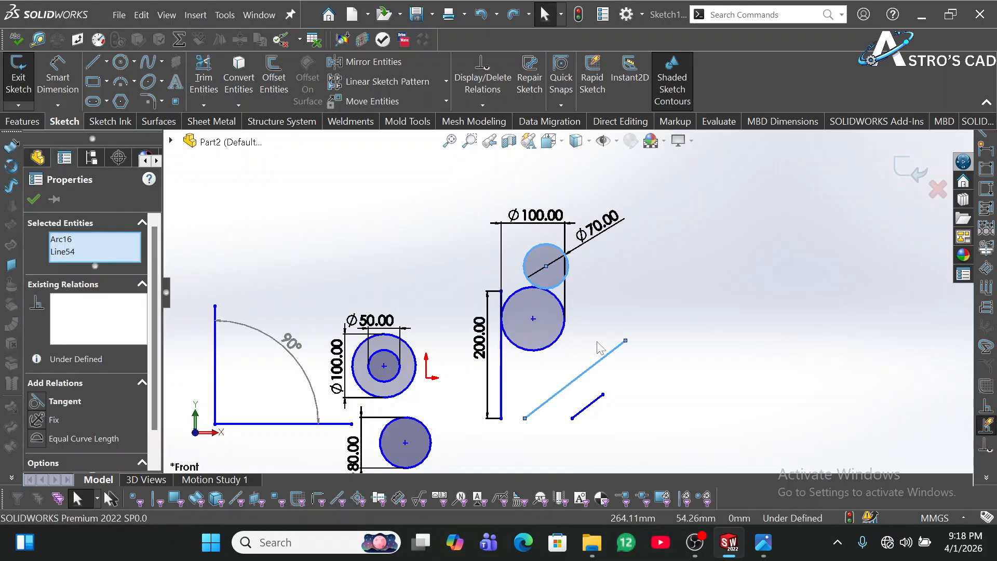
click(599, 347)
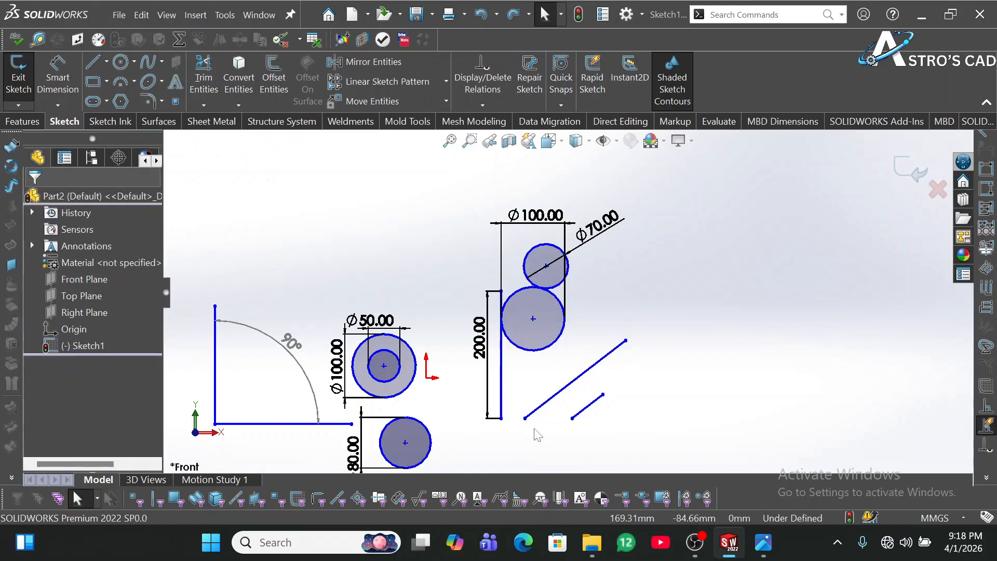
- Dimension the vertical distance from the origin to the long inclined line's lower endpoint as 60 mm
click(52, 76)
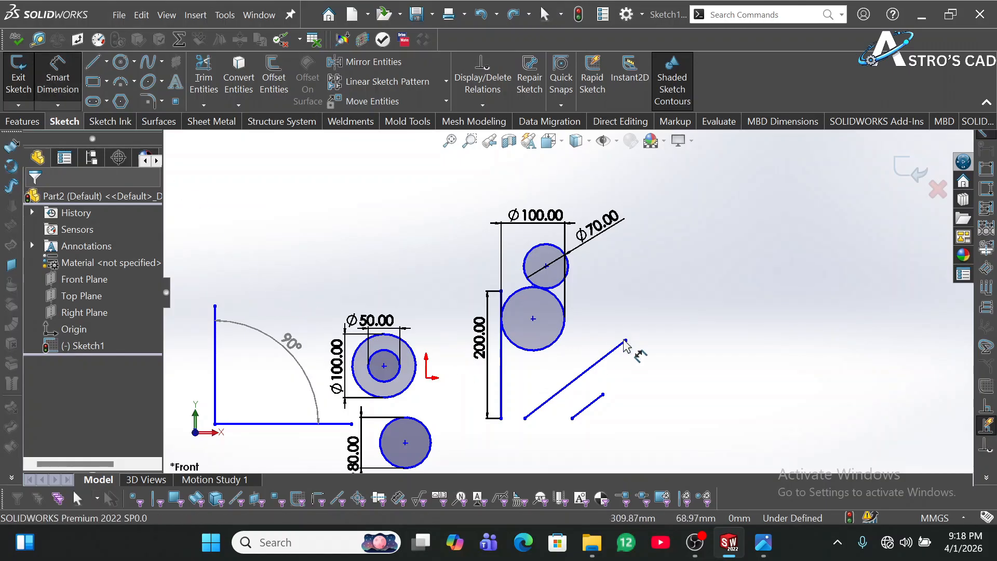
click(527, 423)
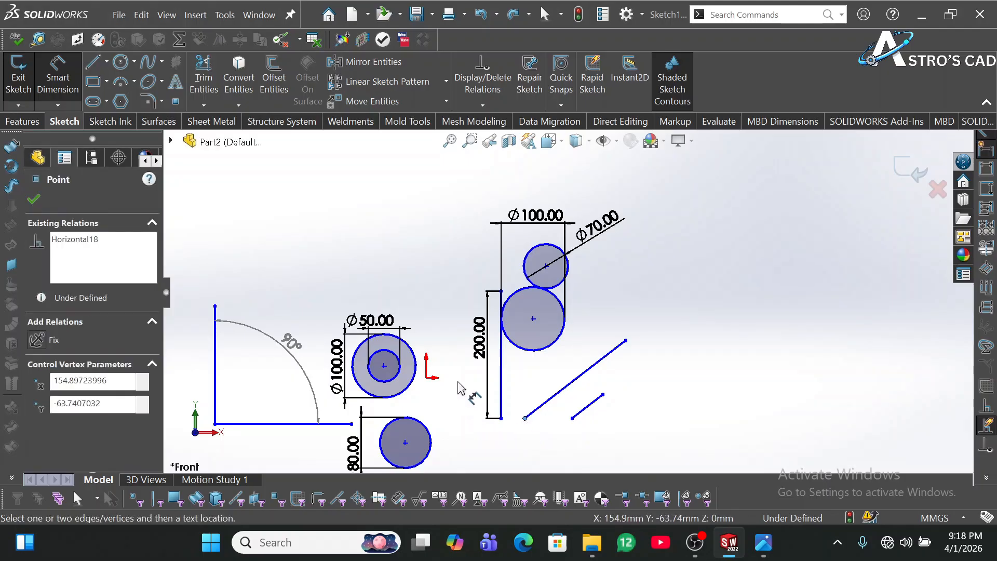
click(428, 383)
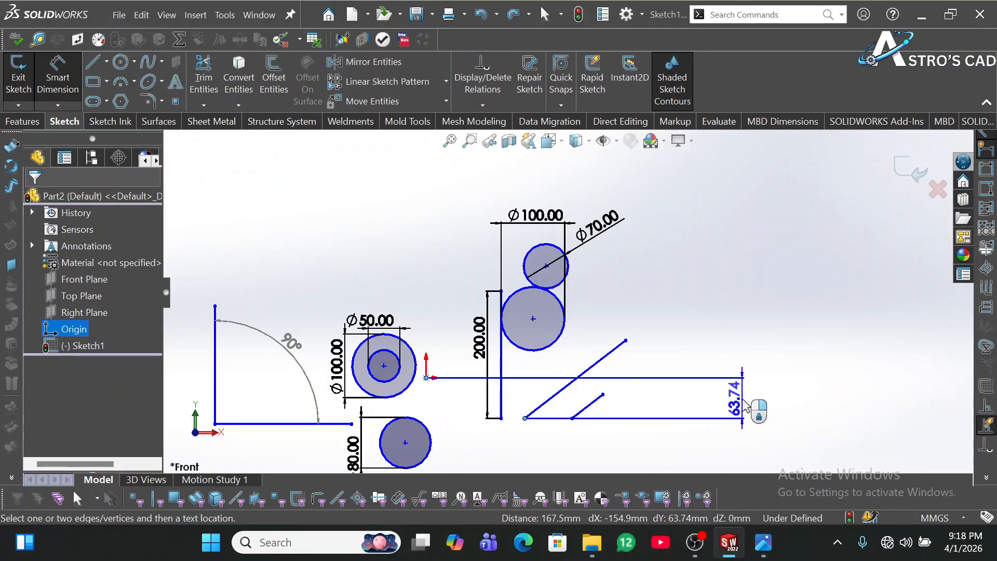
click(745, 405)
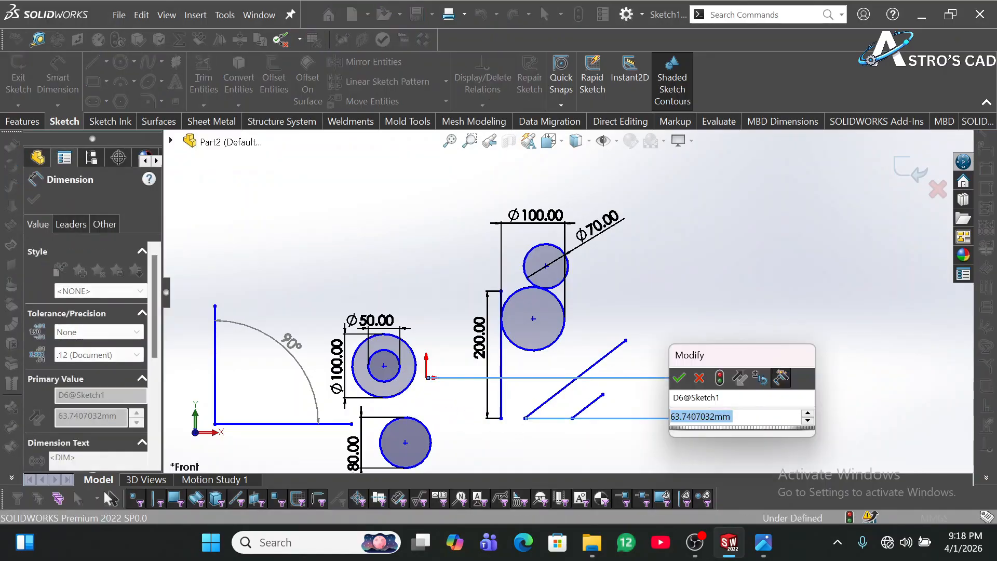
text(60)
key(Return)
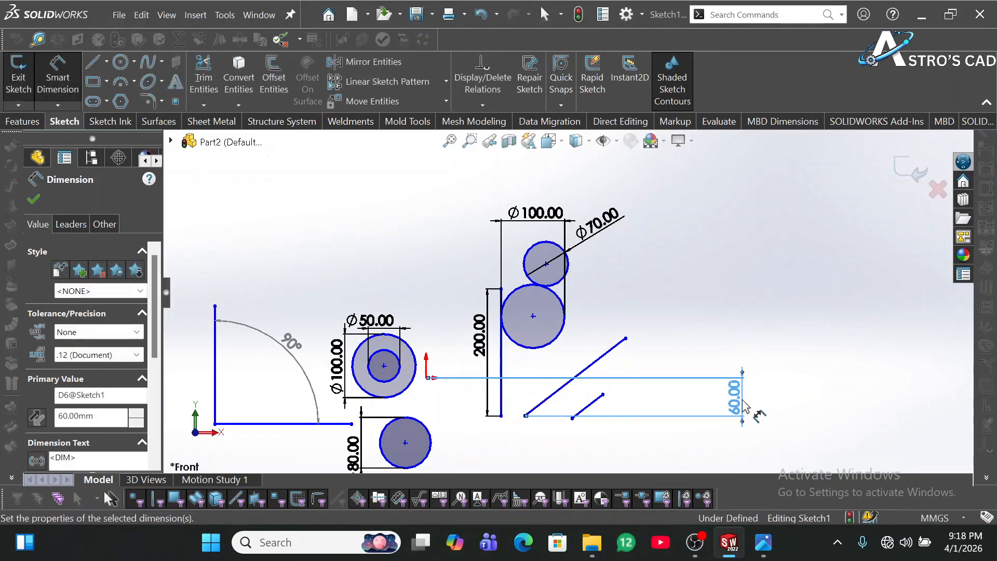
- Dimension the vertical distance between the long inclined line's two endpoints as 120 mm
click(626, 339)
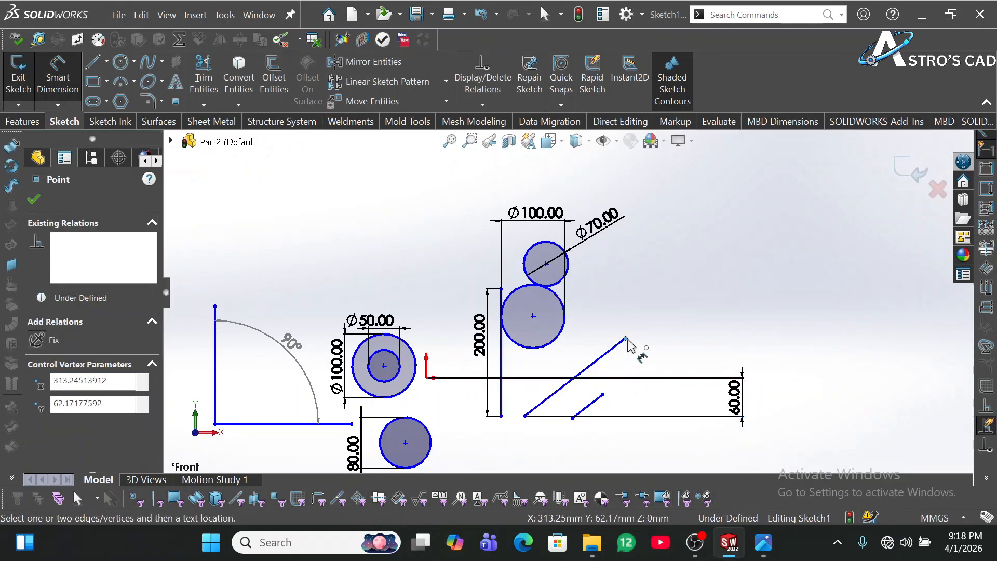
click(525, 416)
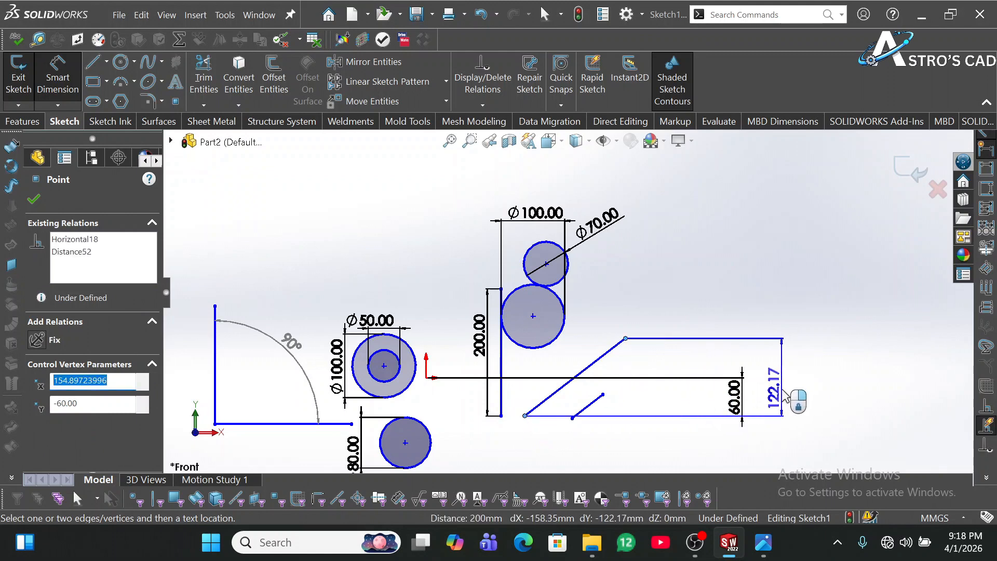
click(785, 396)
text(120)
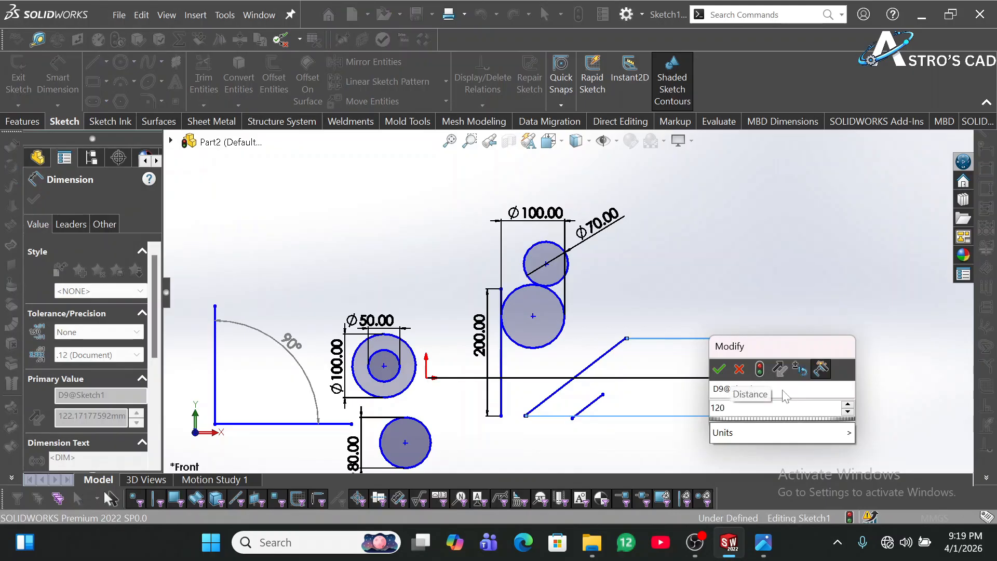
key(Return)
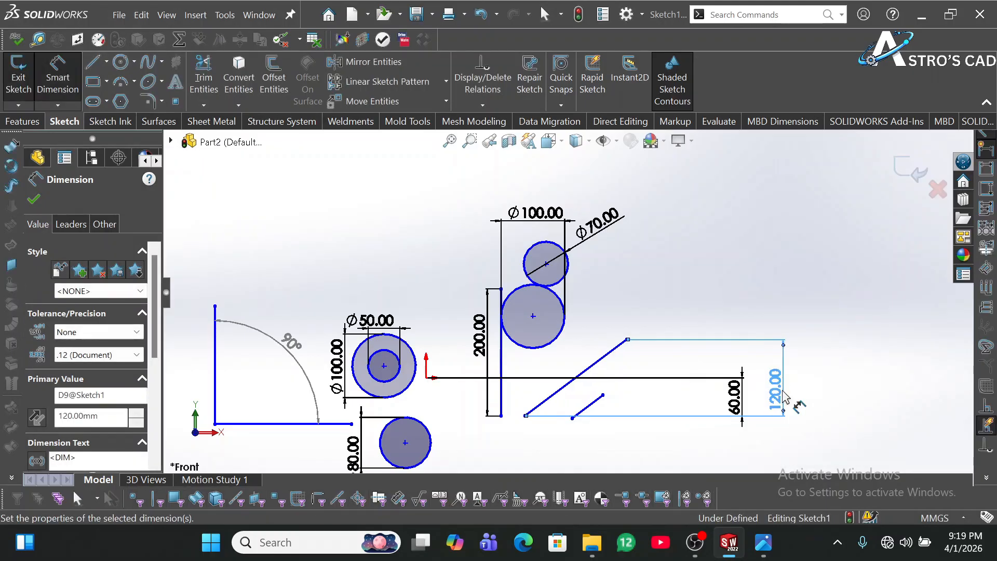
key(Escape)
key(Escape)
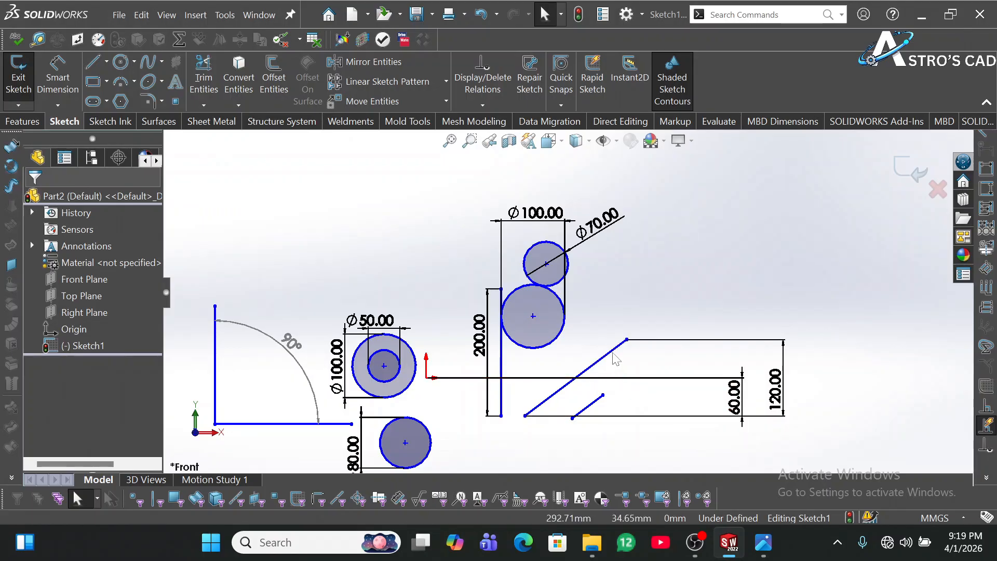
- Shift the long inclined line slightly right and dimension its lower endpoint 160 mm horizontally from the origin
drag(615, 354, 629, 348)
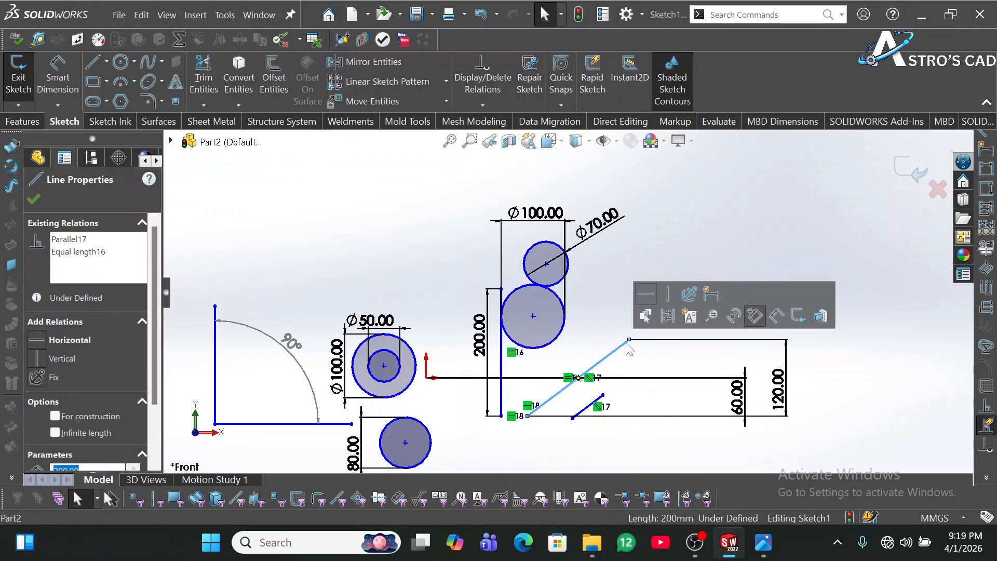
click(57, 75)
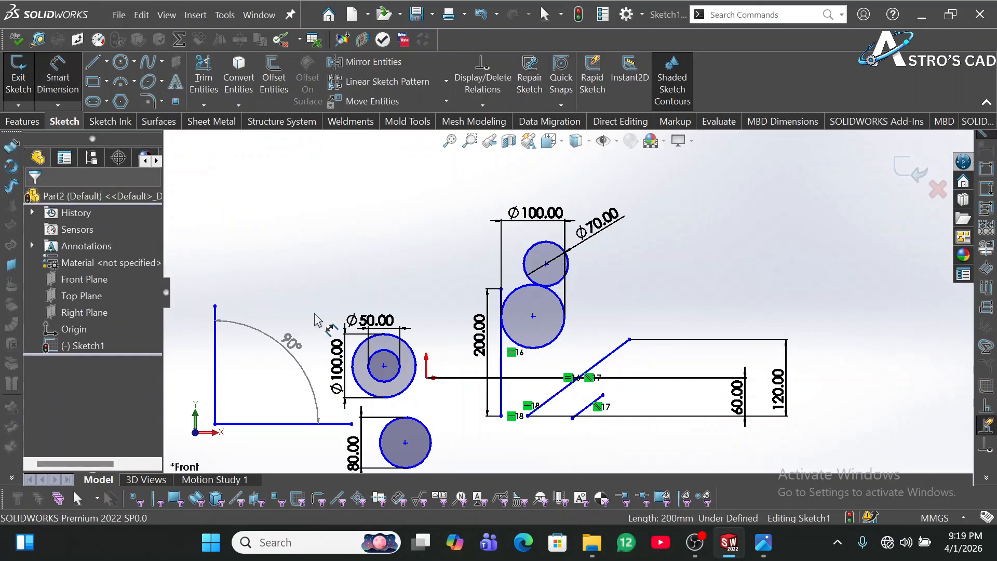
click(426, 378)
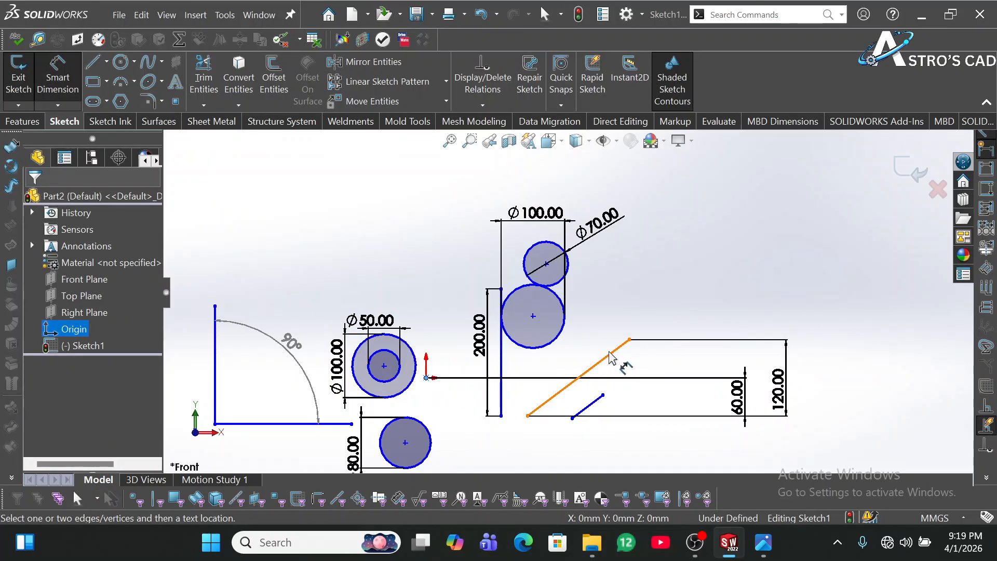
click(527, 416)
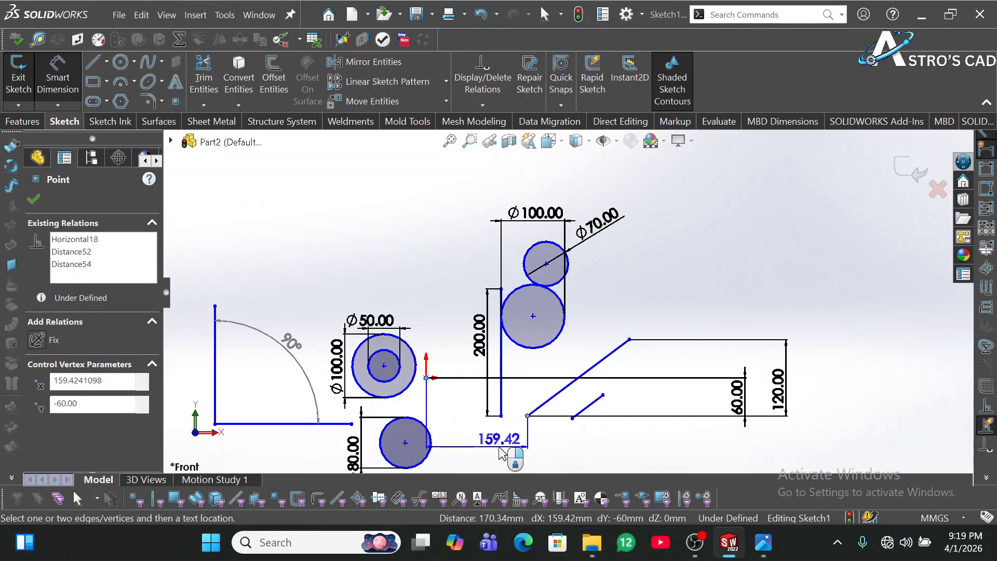
click(500, 452)
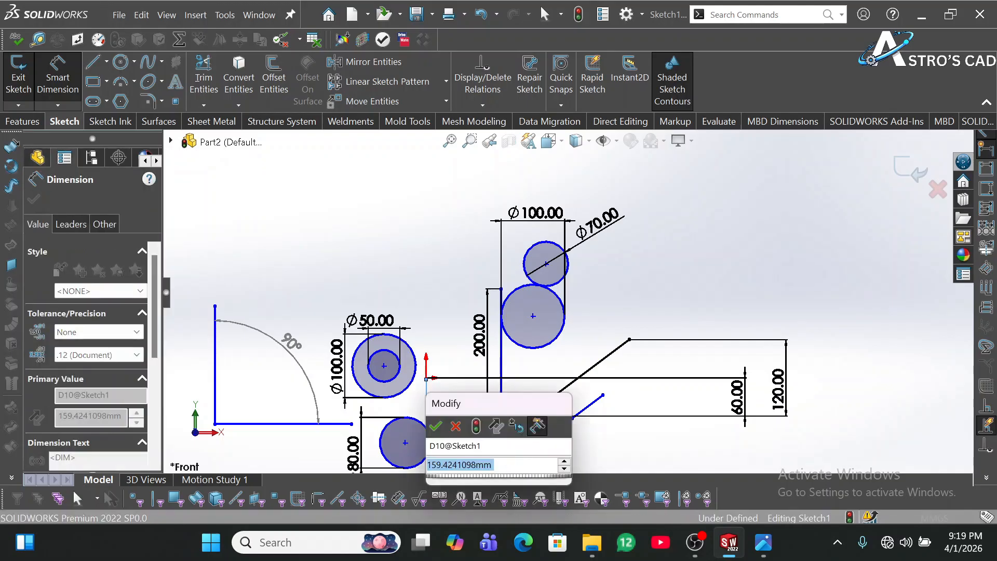
text(160)
key(Return)
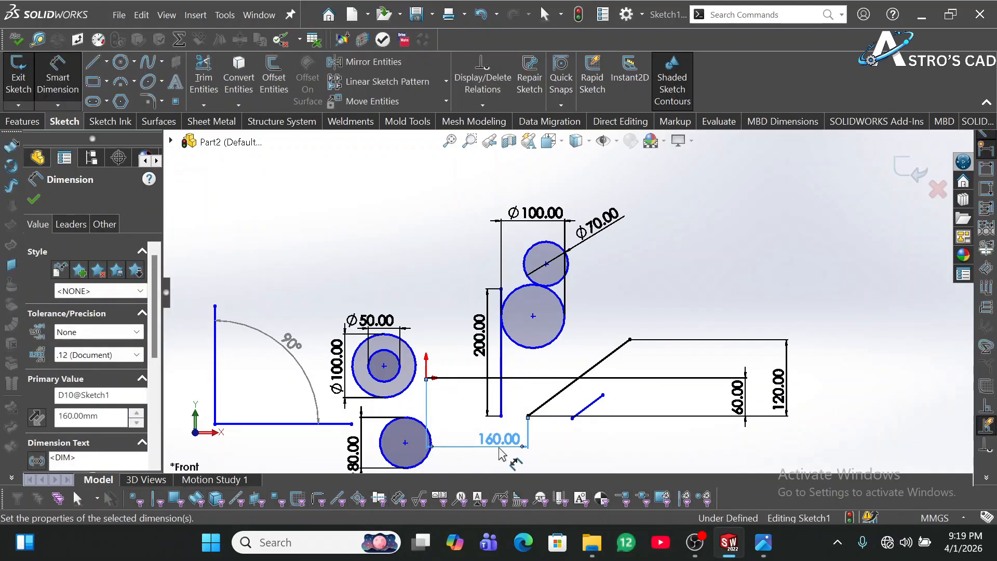
key(Escape)
key(Escape)
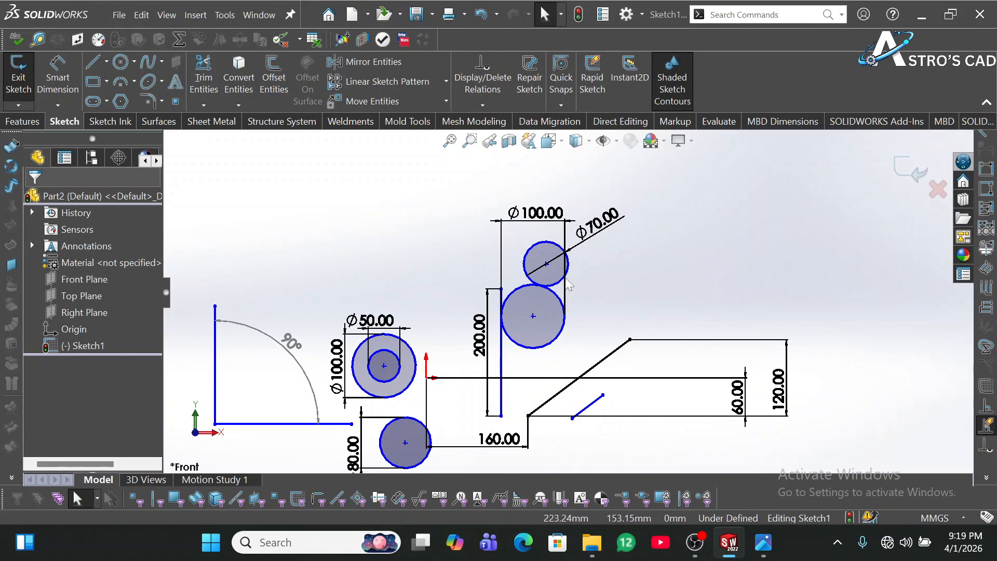
- Make the 70 mm circle tangent to the long inclined line
click(555, 277)
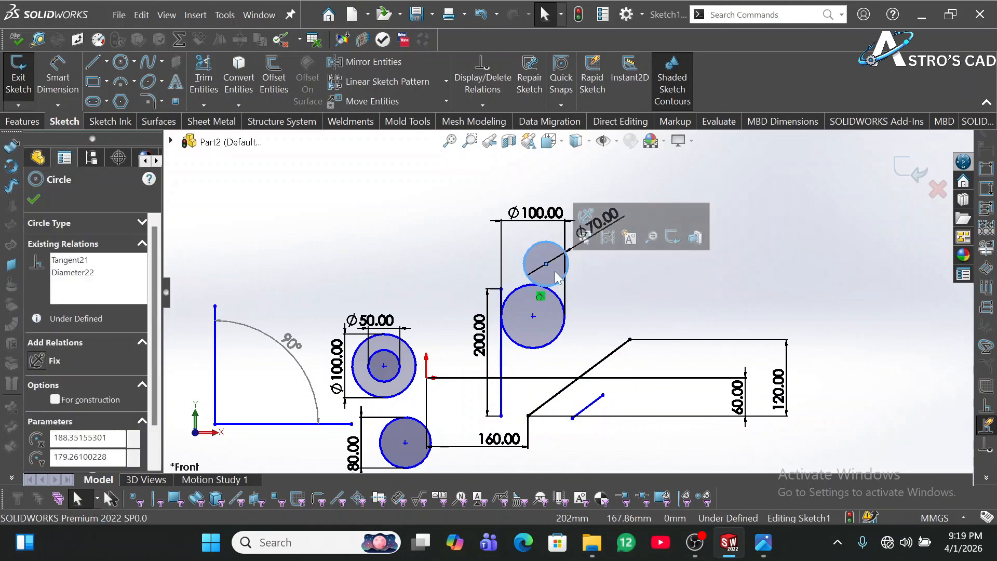
ctrl+click(621, 347)
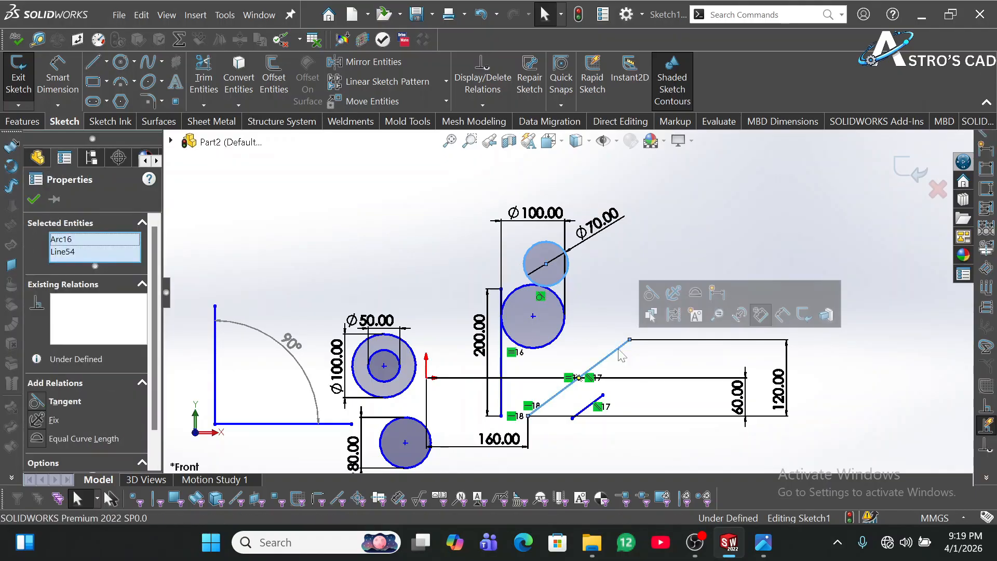
click(650, 294)
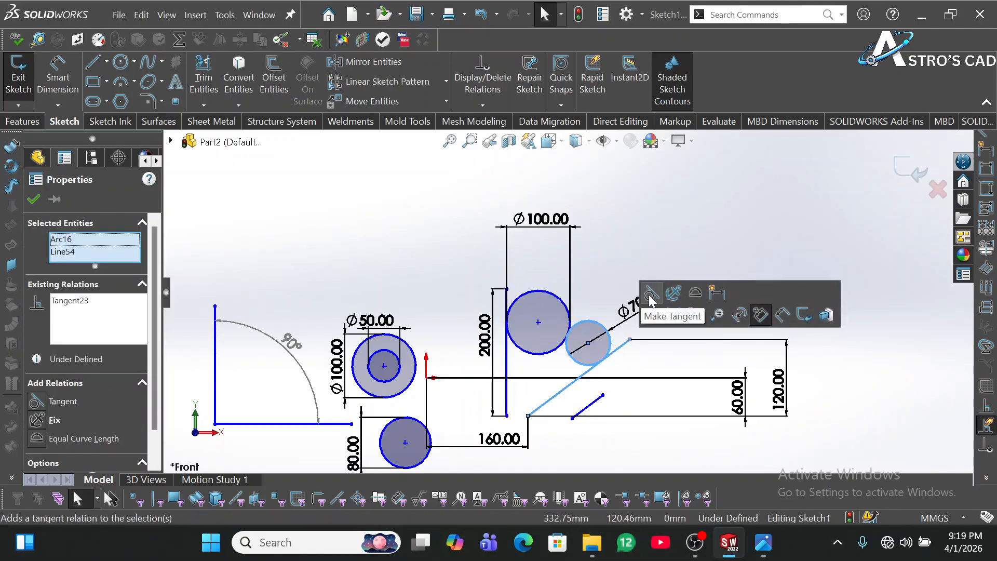
scroll(573, 361, down, 5)
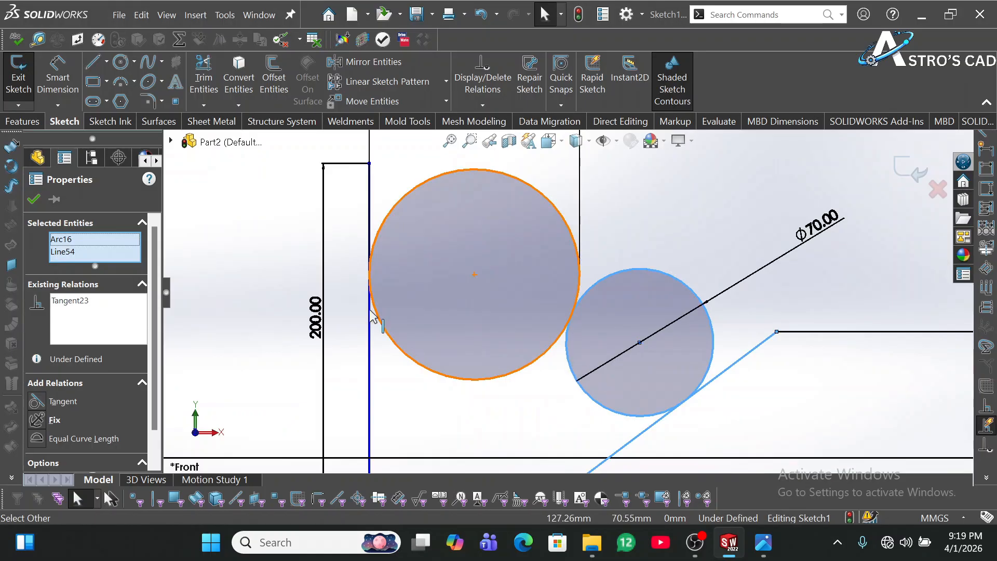
click(760, 153)
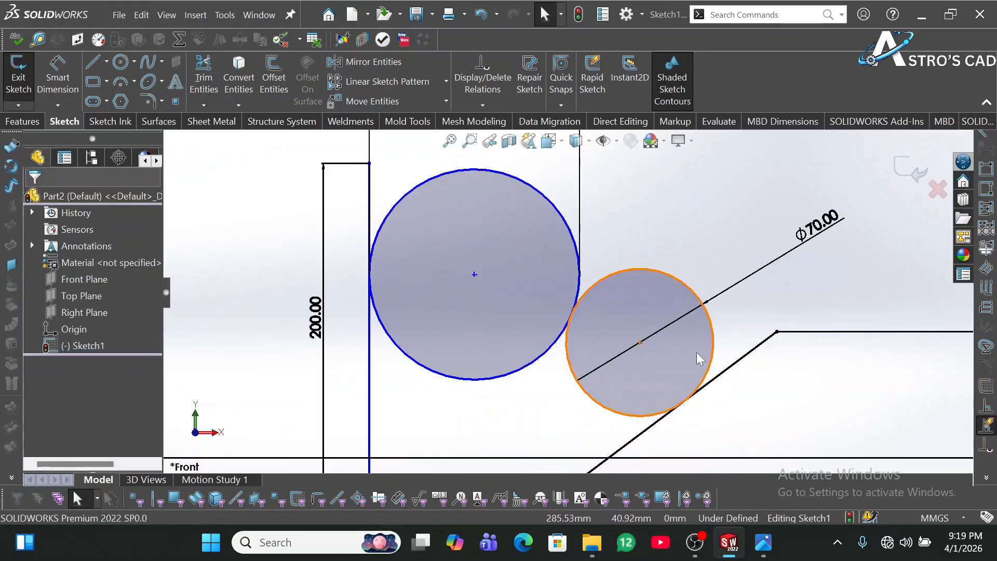
scroll(670, 330, up, 3)
scroll(665, 319, up, 2)
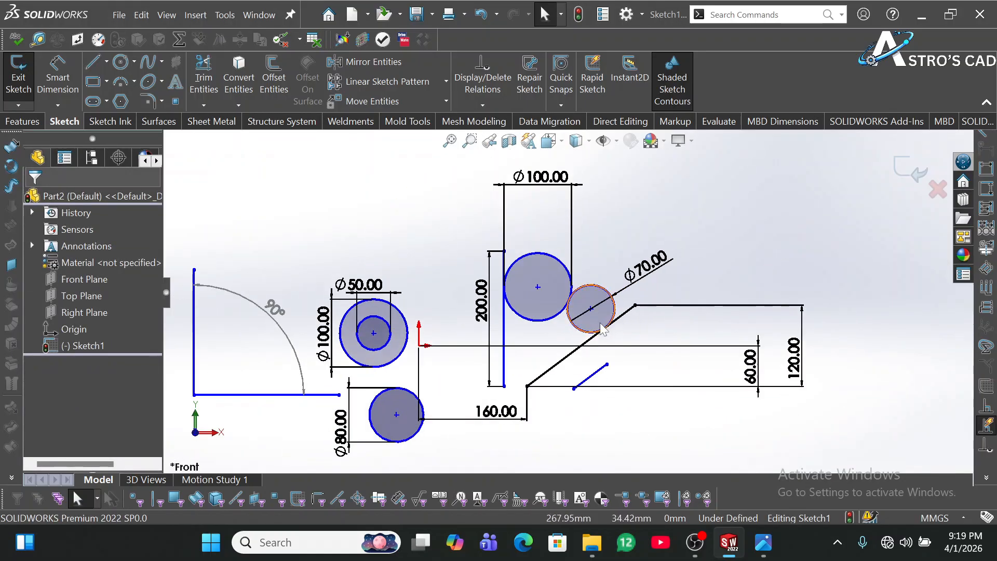
scroll(565, 293, up, 1)
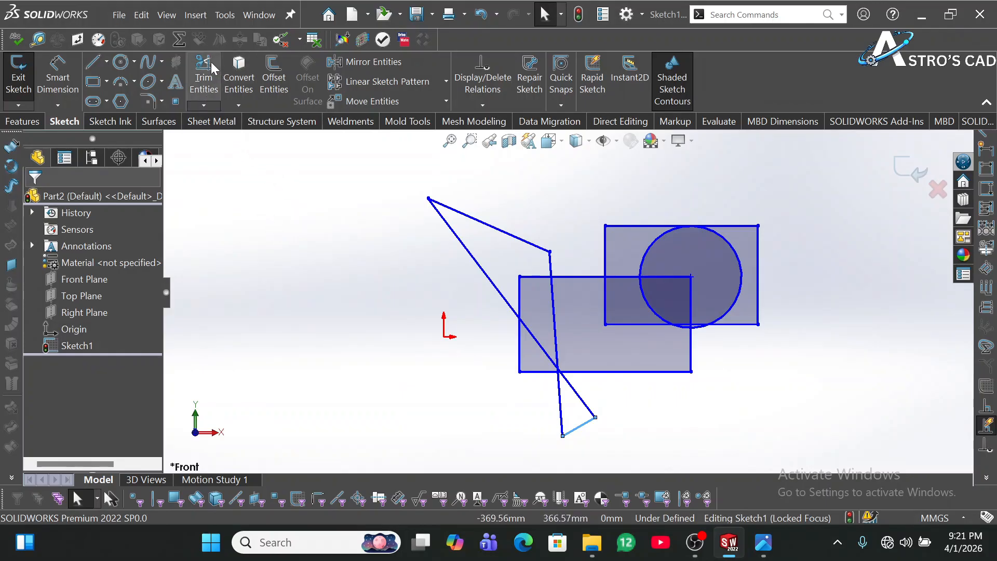
- Power-trim the long diagonal's upper portion outside the lower rectangle, plus the two edge segments forming that rectangle's lower-left corner
click(205, 88)
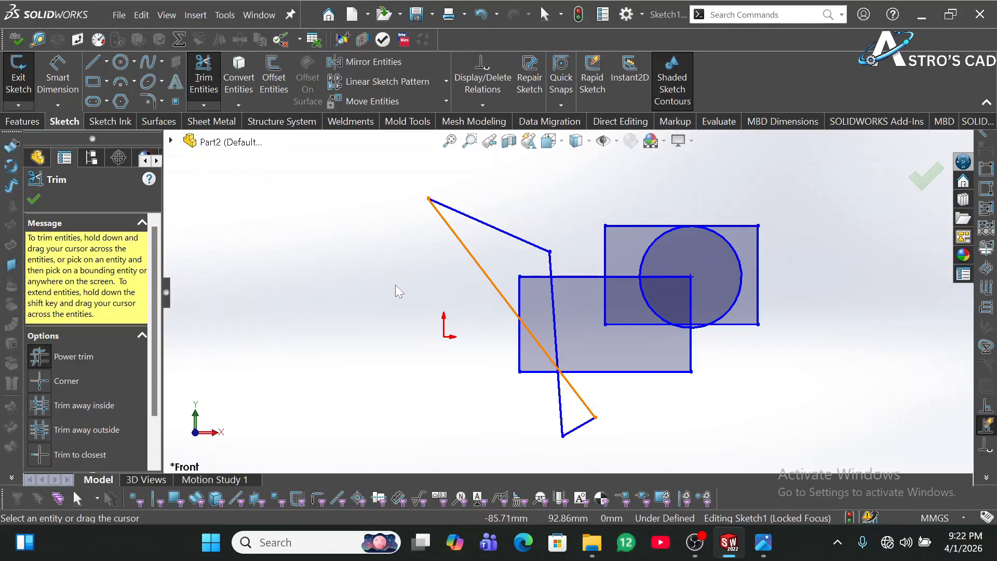
drag(395, 285, 484, 270)
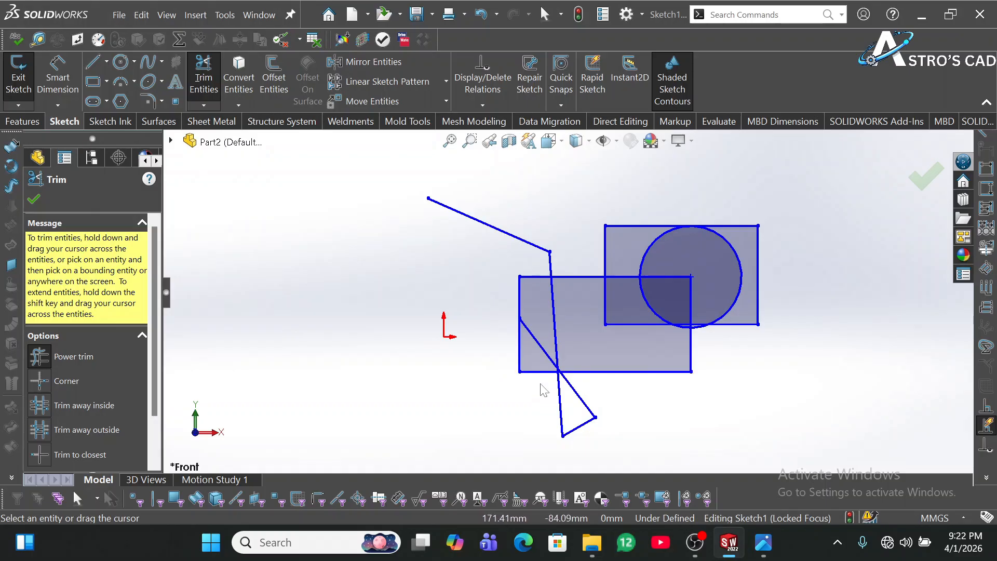
scroll(555, 381, down, 5)
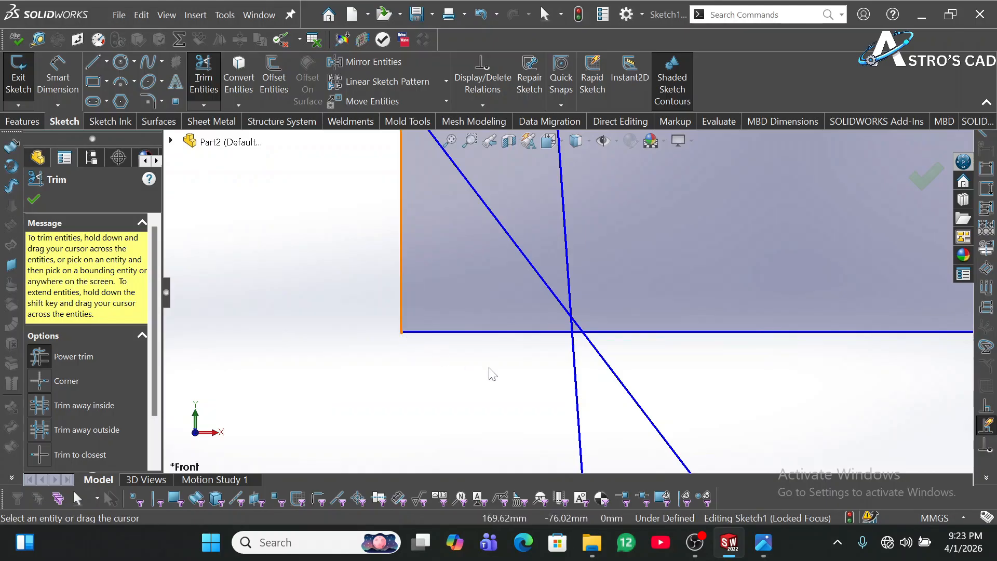
scroll(467, 303, up, 2)
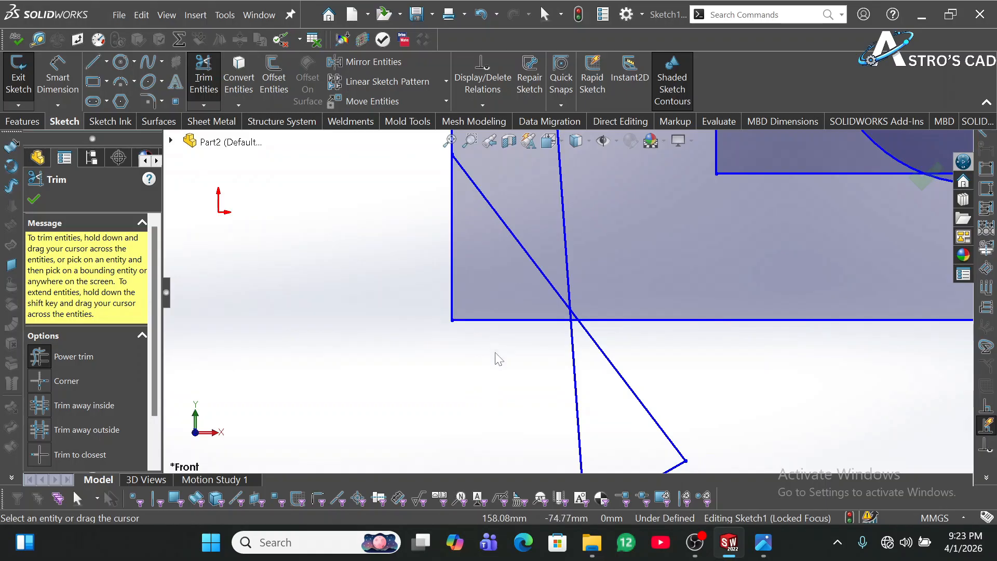
drag(501, 334, 495, 310)
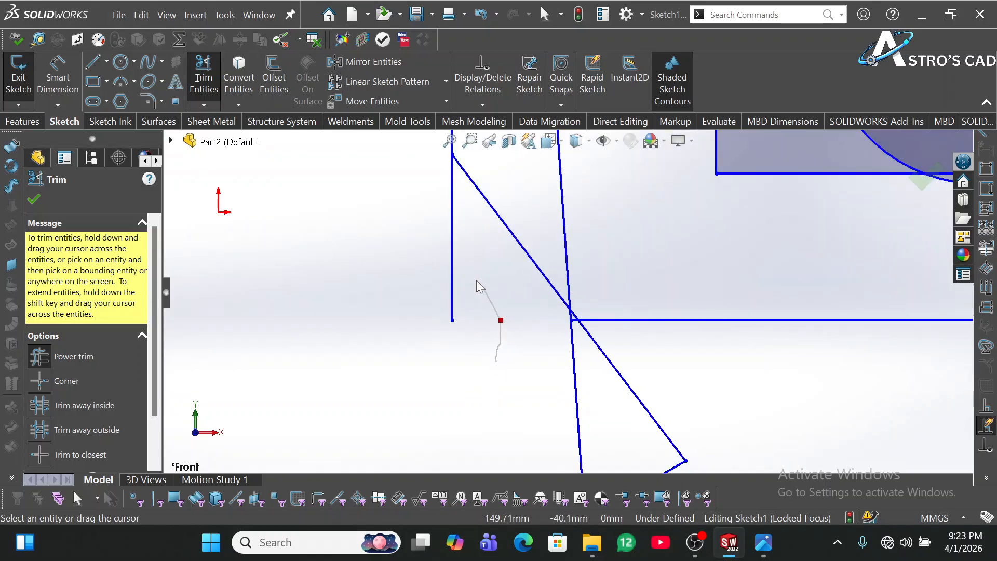
drag(454, 256, 437, 239)
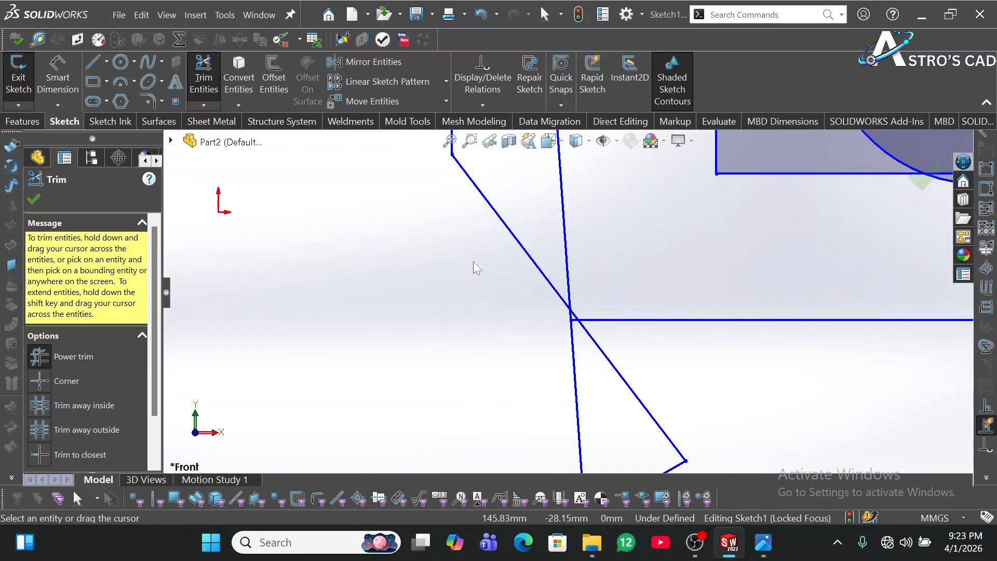
- Trim away the upper sloping line and the steep line's portions above the lower rectangle's bottom edge
scroll(493, 270, up, 3)
scroll(570, 250, down, 3)
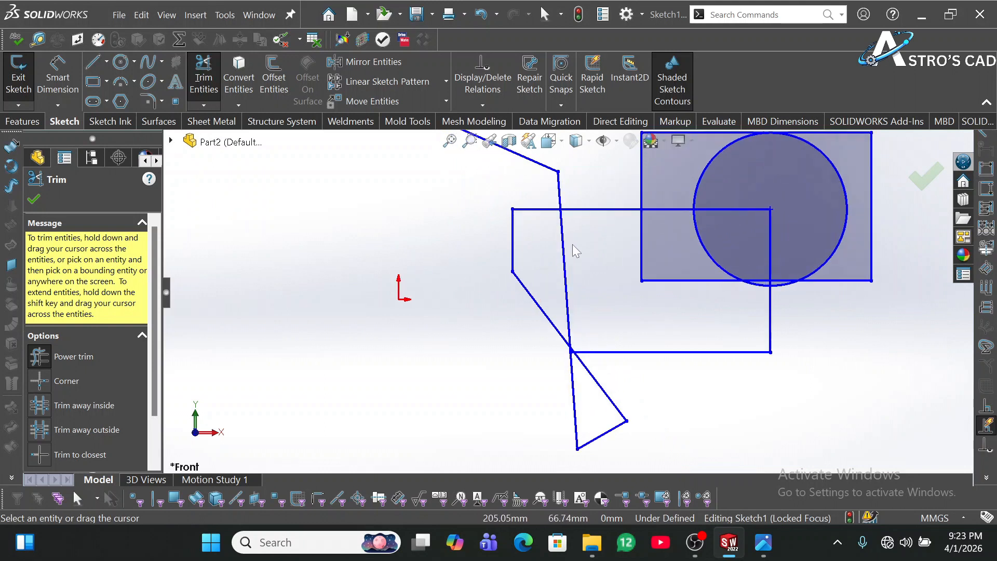
scroll(572, 249, up, 2)
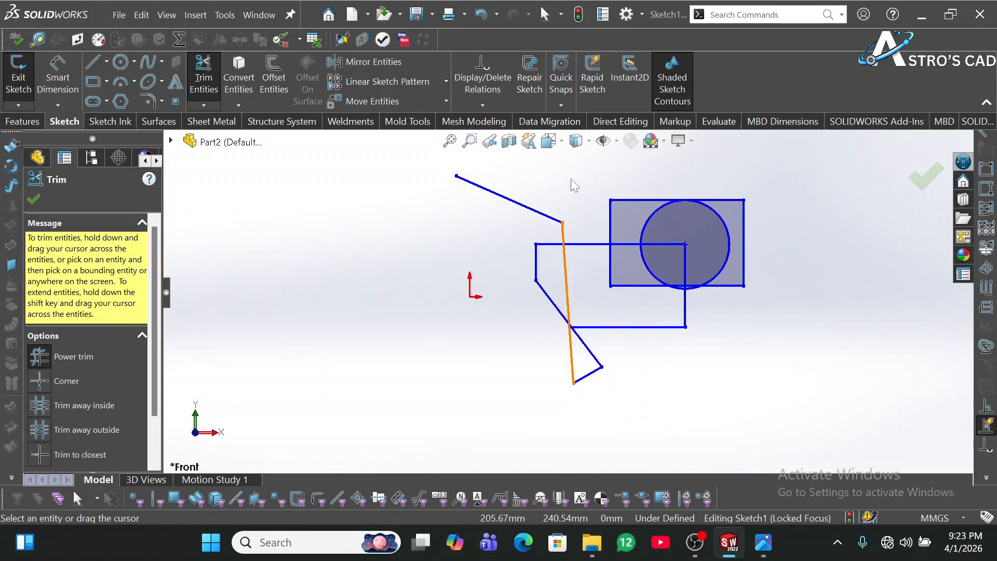
mouse_move(571, 179)
mouse_down()
mouse_move(537, 203)
mouse_move(540, 220)
mouse_move(577, 229)
mouse_up()
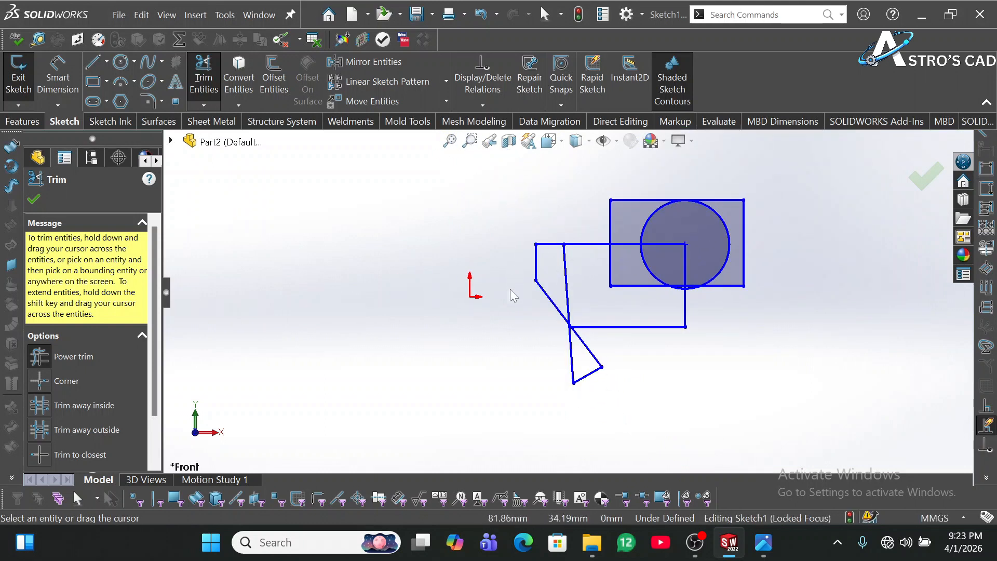
drag(587, 294, 563, 275)
scroll(567, 342, down, 5)
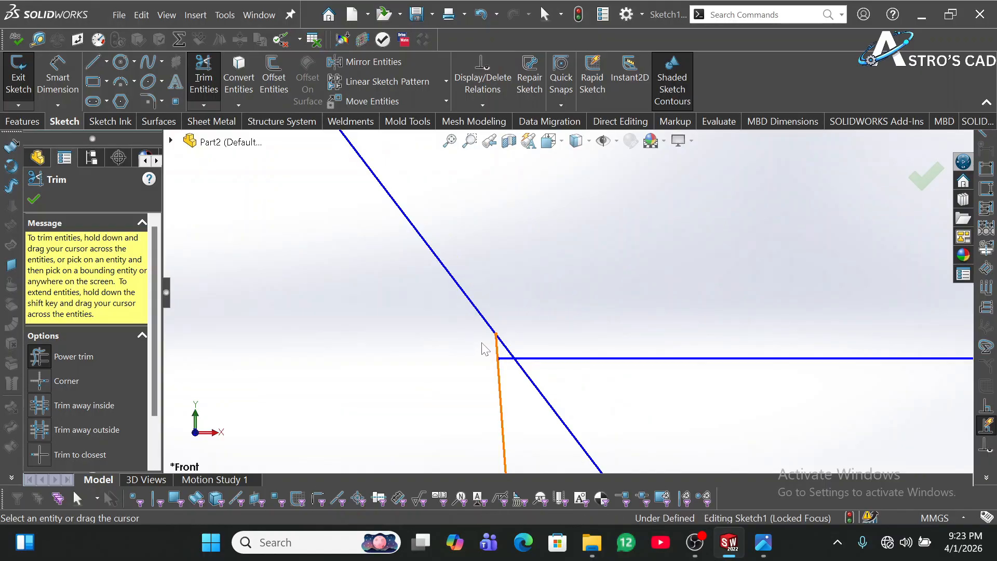
drag(481, 343, 497, 355)
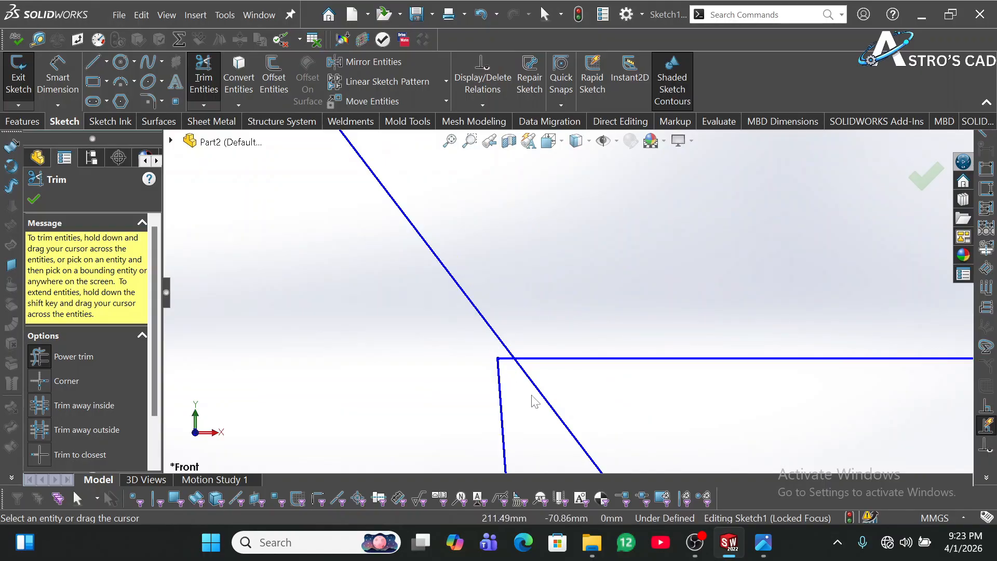
- Trim off the leftover triangle below the lower rectangle, including the bottom-edge stub and the short slanted line
scroll(588, 337, up, 5)
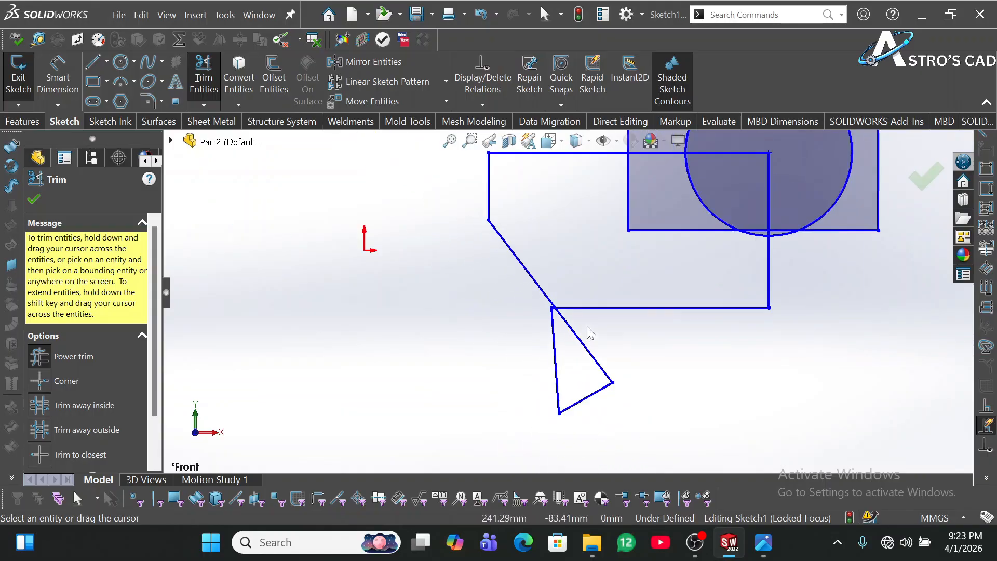
scroll(586, 325, down, 8)
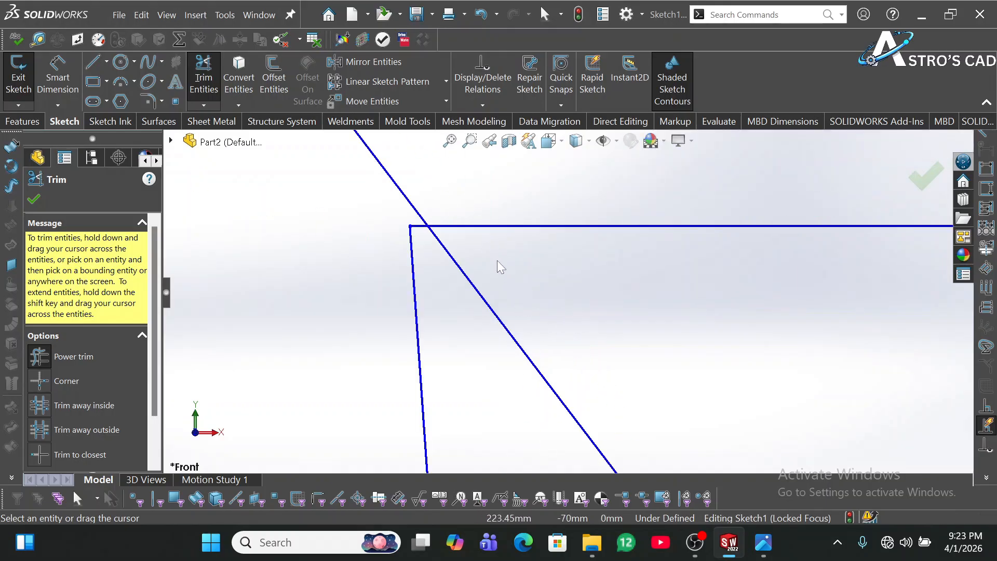
drag(420, 227, 345, 256)
scroll(345, 259, up, 5)
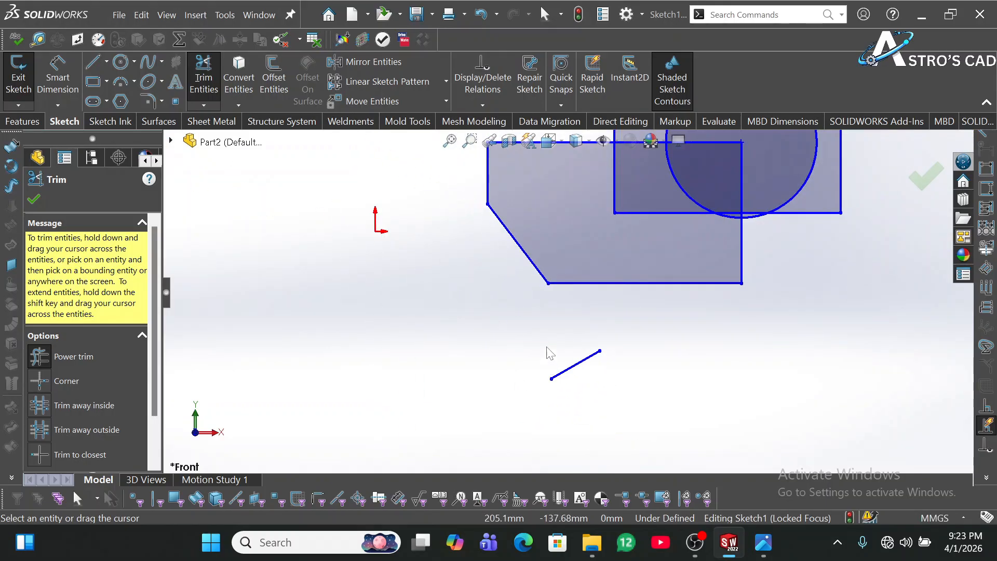
drag(547, 353, 582, 396)
- Trim the parts of the circle and the upper rectangle that lie inside the lower rectangle
scroll(671, 276, up, 4)
scroll(625, 238, down, 7)
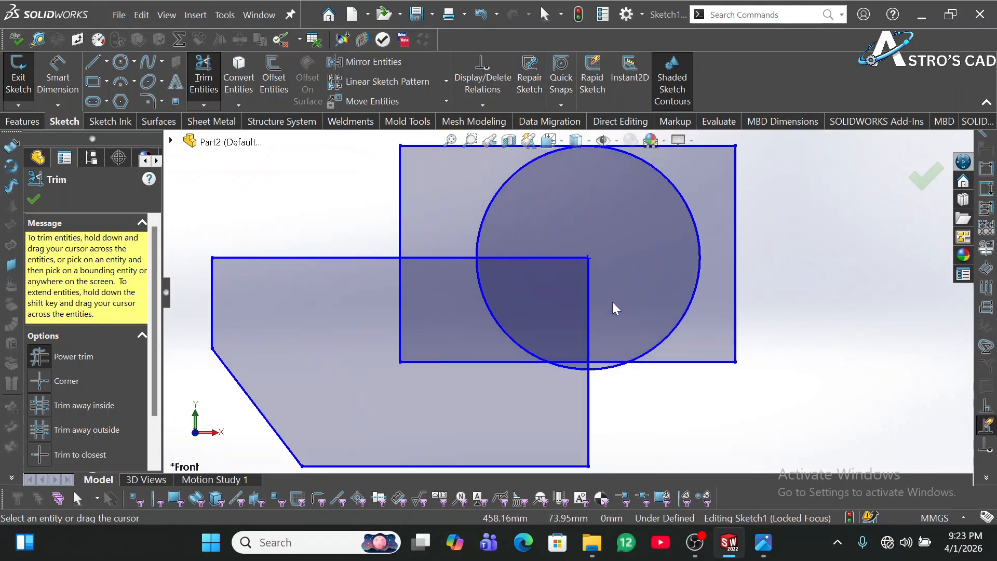
scroll(612, 322, down, 2)
scroll(606, 346, down, 1)
scroll(605, 347, up, 3)
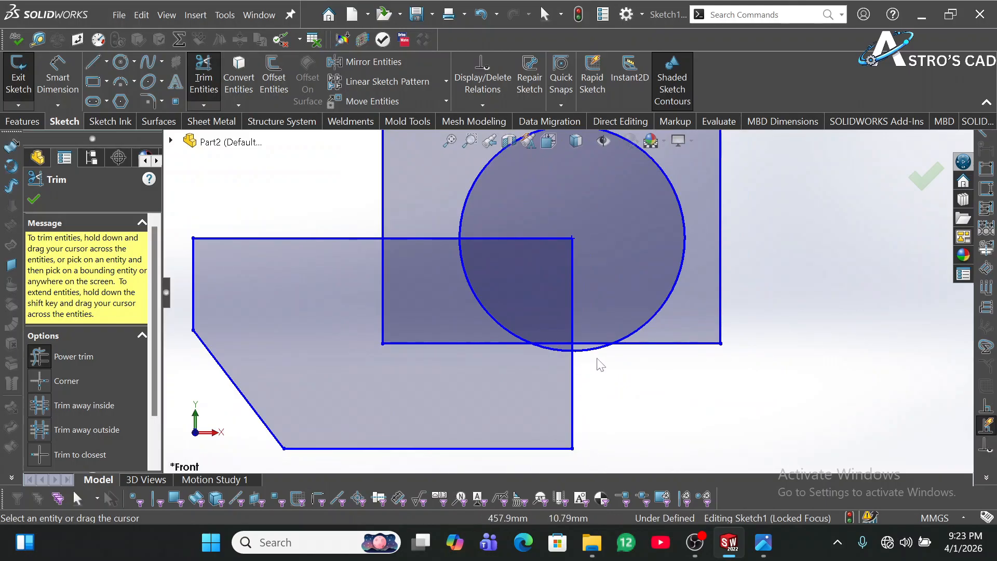
scroll(613, 358, up, 3)
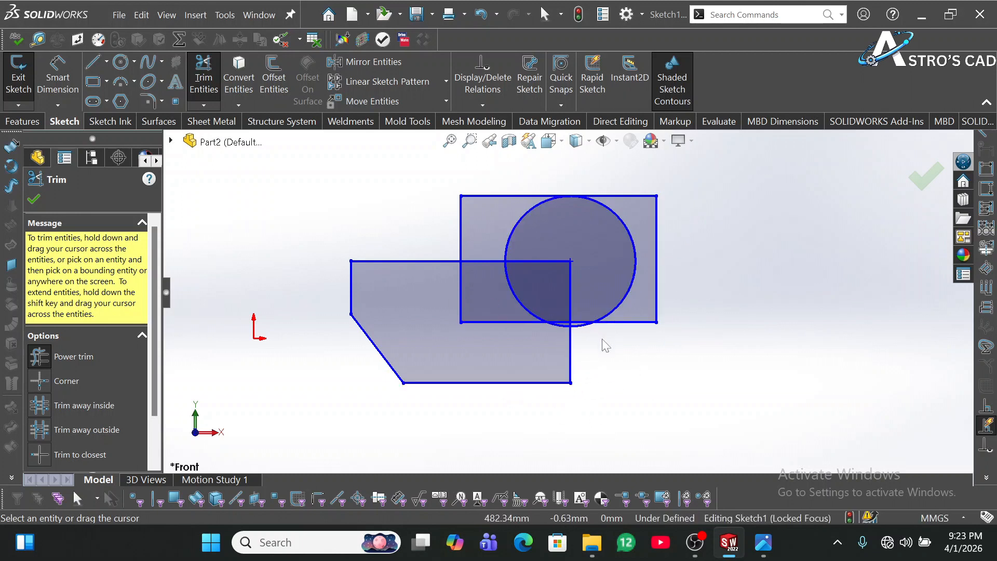
scroll(503, 401, down, 5)
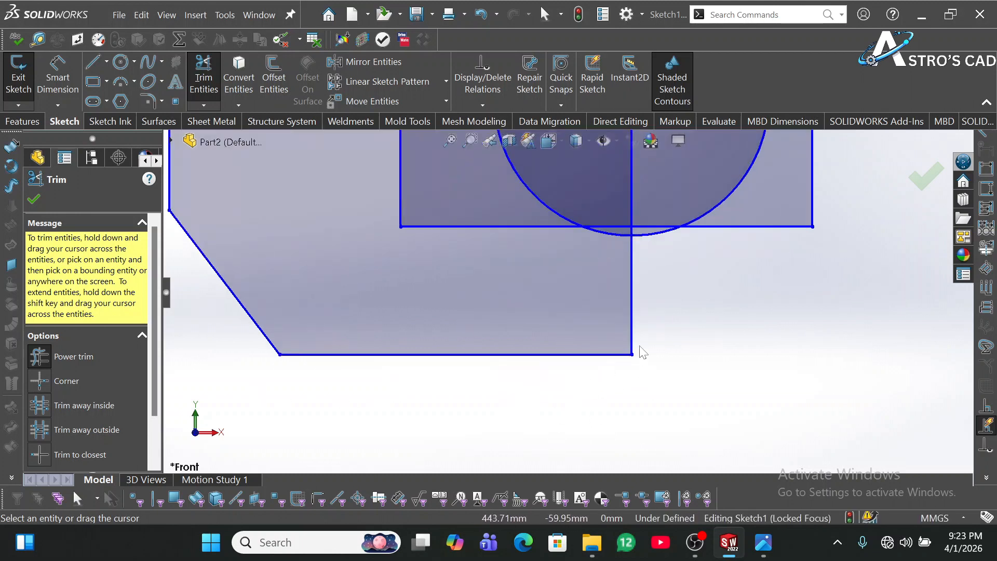
scroll(636, 238, down, 4)
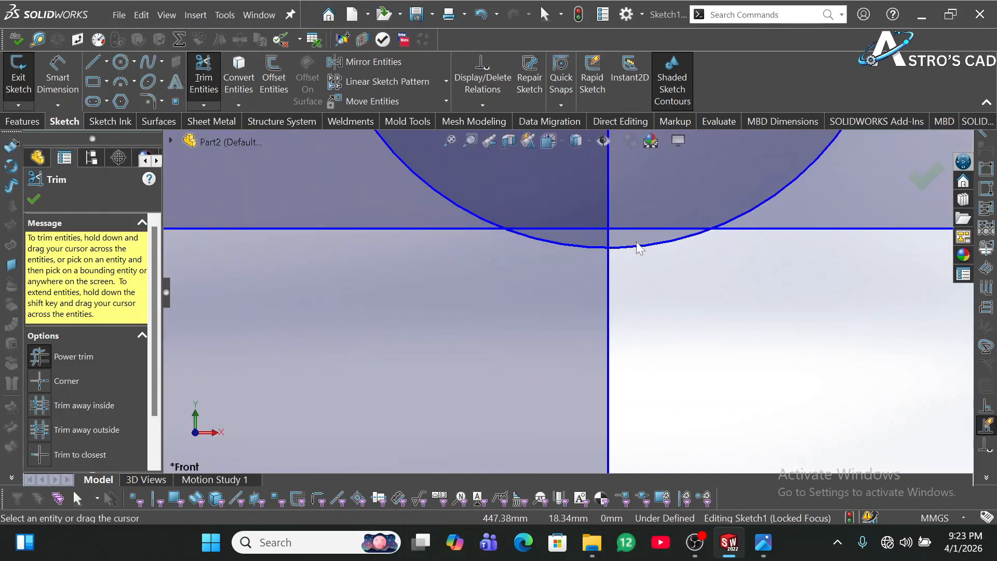
scroll(623, 261, up, 2)
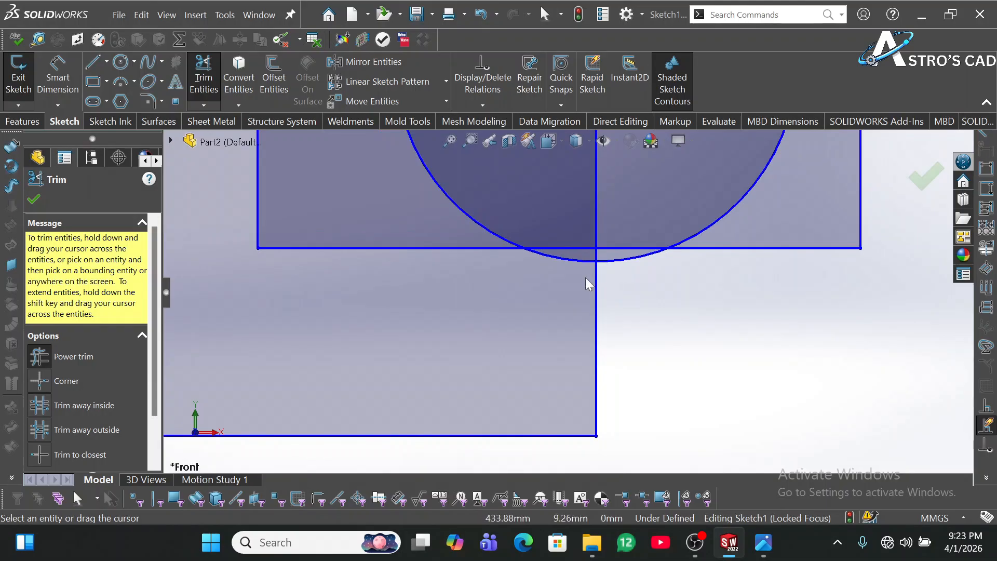
drag(585, 279, 574, 237)
scroll(561, 240, up, 5)
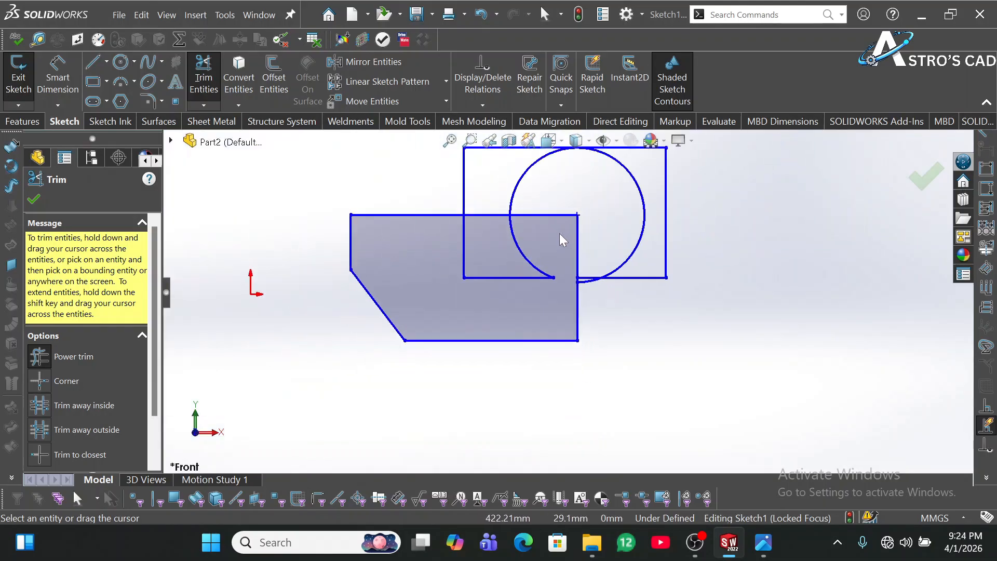
mouse_move(555, 277)
mouse_down()
mouse_move(545, 290)
mouse_move(491, 274)
mouse_up()
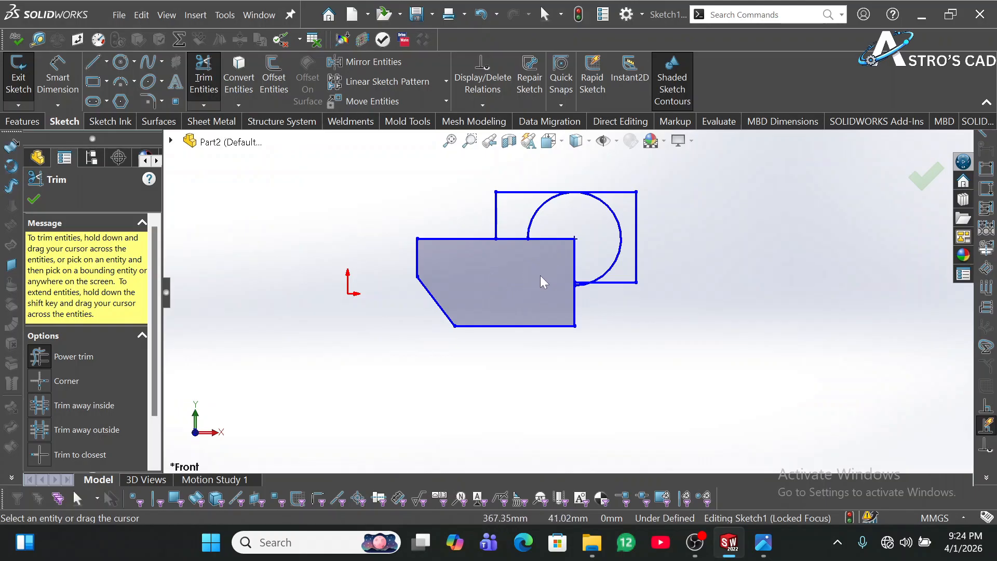
- Trim the upper rectangle's bottom-edge segment inside the circle and the circle's large arc, keeping the small arc at the bottom edge
scroll(571, 291, down, 2)
scroll(571, 294, down, 5)
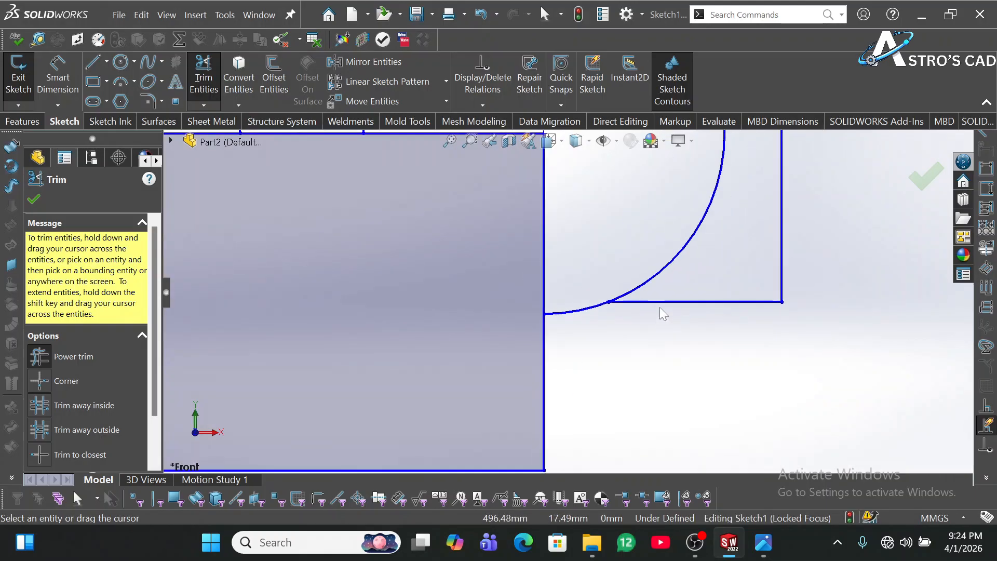
scroll(665, 231, up, 5)
scroll(630, 216, down, 3)
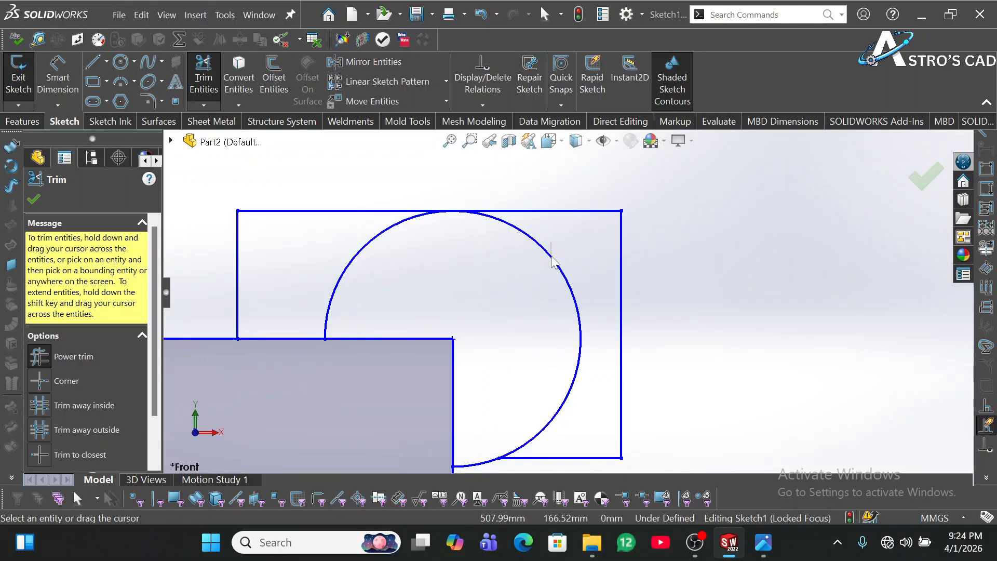
drag(551, 258, 552, 270)
drag(447, 263, 342, 245)
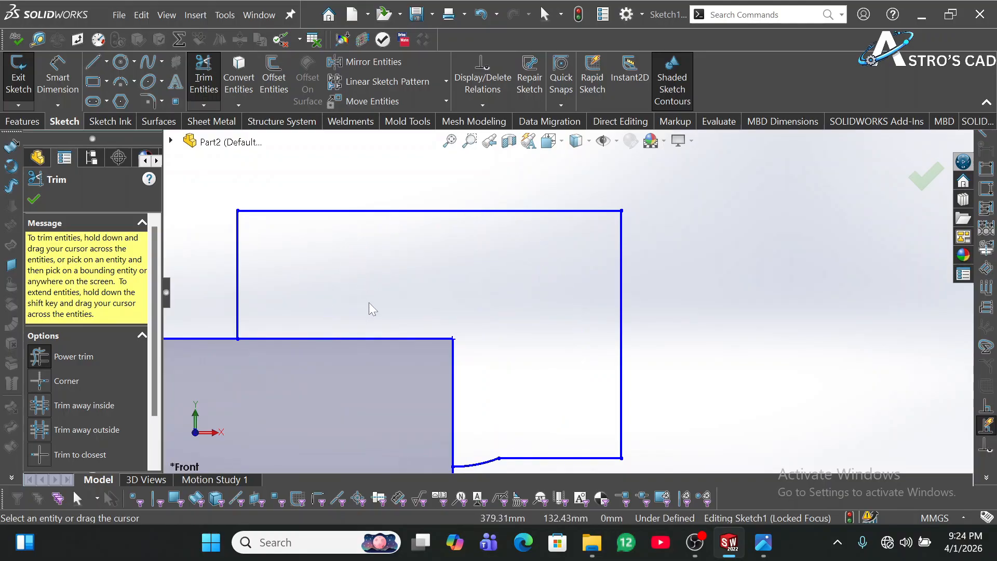
- Trim the lower rectangle's corner edges inside the upper rectangle to leave a single closed outline
key(z)
mouse_move(403, 287)
mouse_down()
mouse_move(407, 327)
mouse_move(528, 361)
mouse_up()
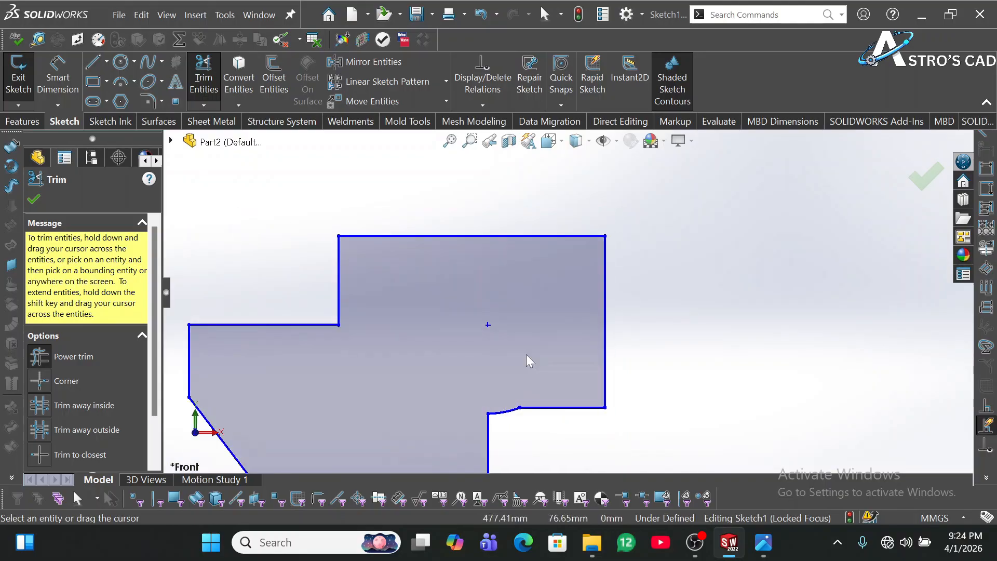
key(z)
scroll(551, 338, down, 5)
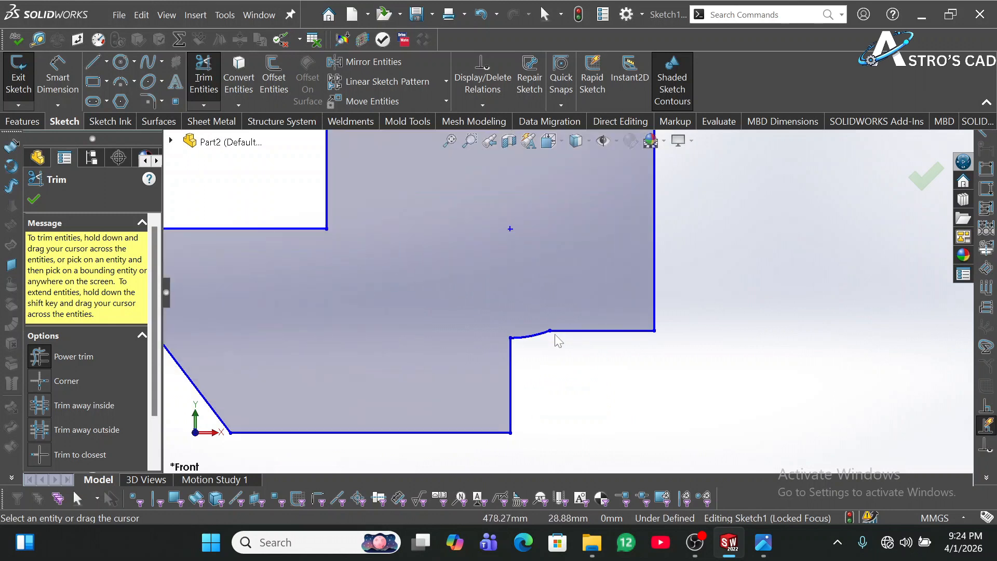
key(z)
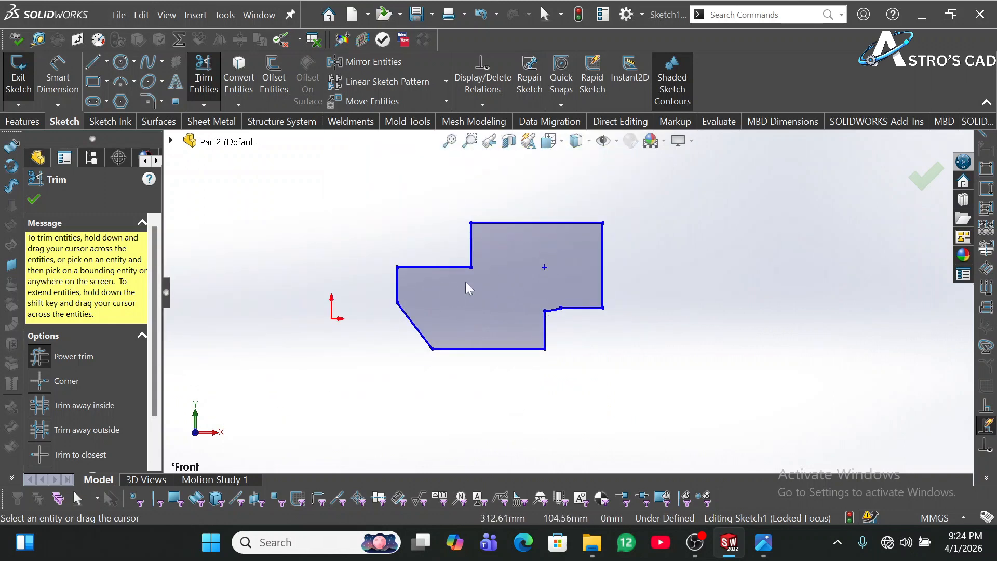
- Start an offset of the whole closed outline with a distance of 10 mm
scroll(556, 289, down, 2)
scroll(555, 282, up, 5)
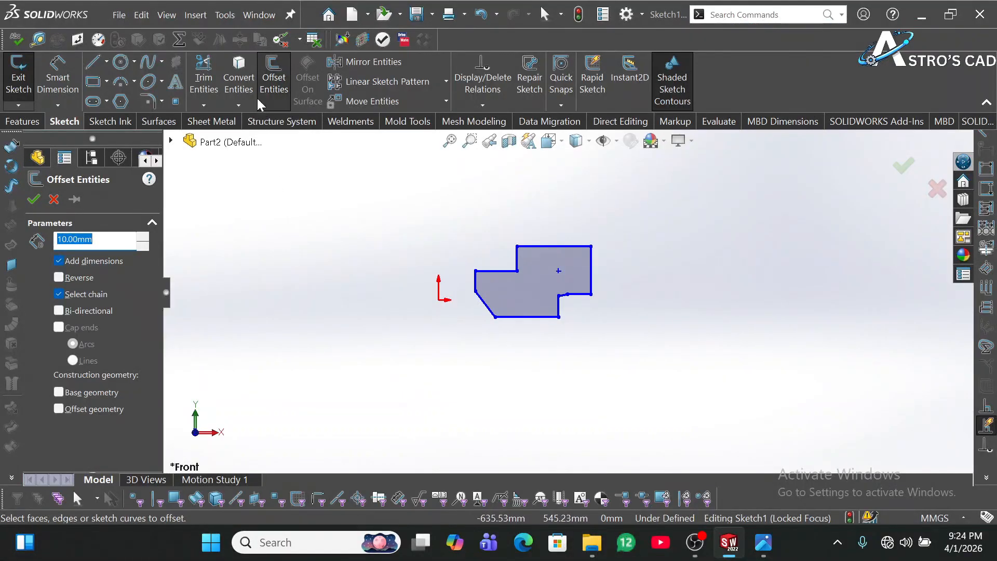
click(527, 293)
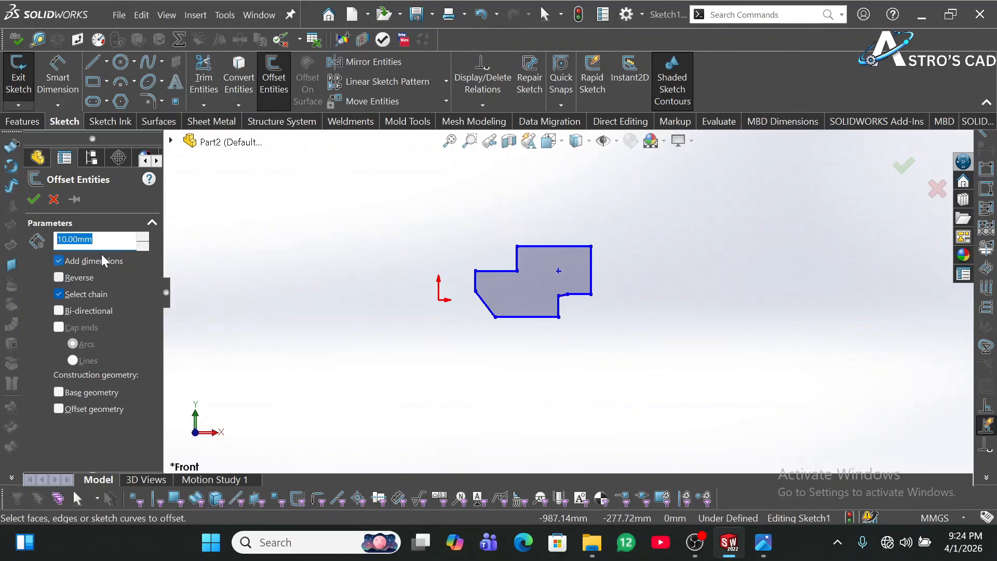
click(142, 236)
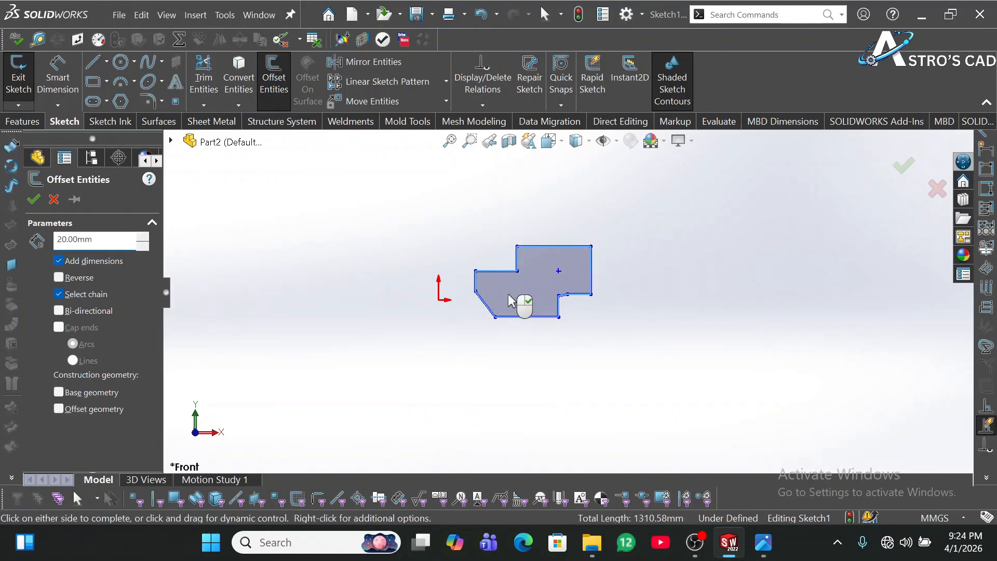
drag(505, 279, 119, 274)
click(117, 241)
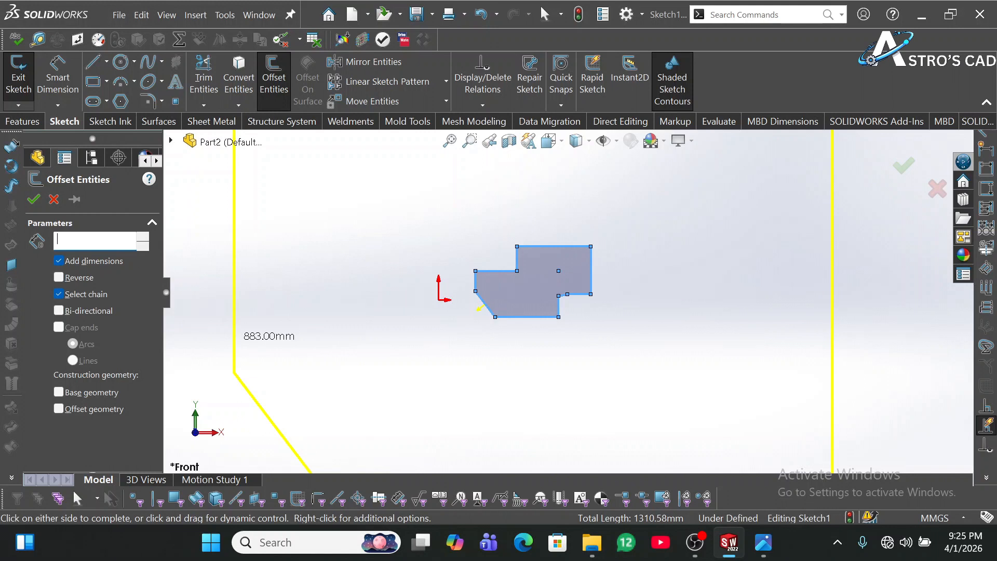
key(Return)
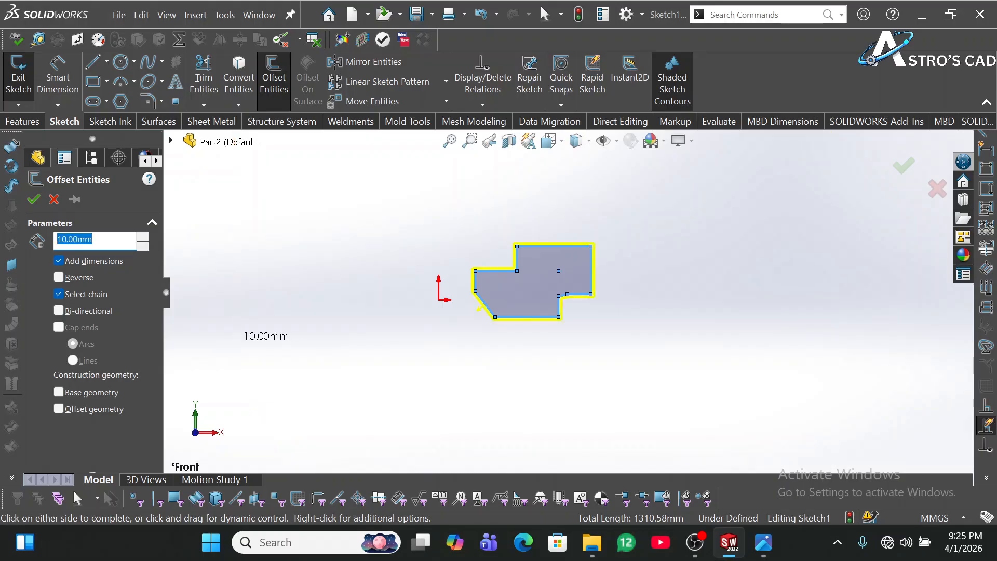
- Make the outline's offset bi-directional and create it 10 mm to the inside and outside
scroll(616, 255, down, 2)
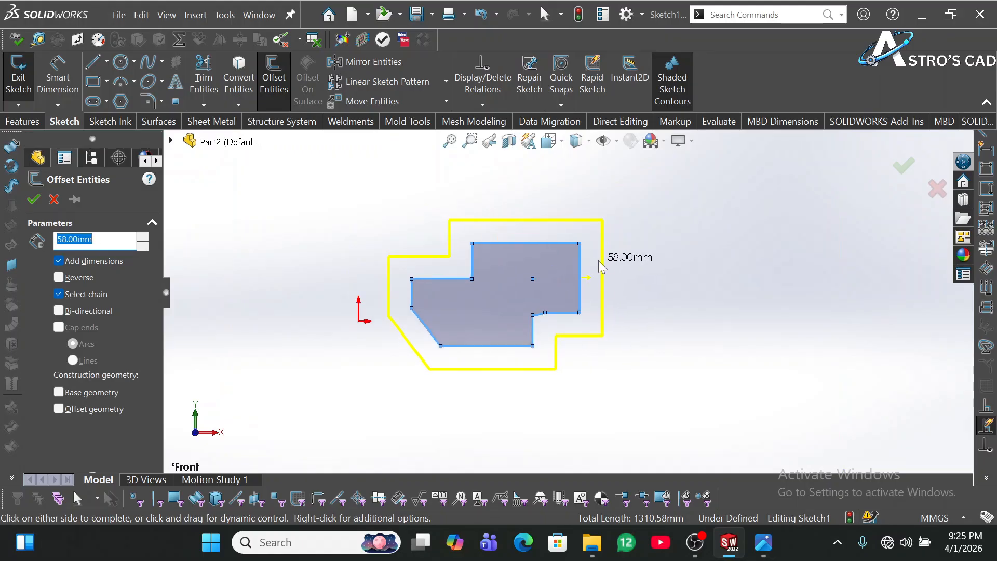
scroll(575, 266, down, 2)
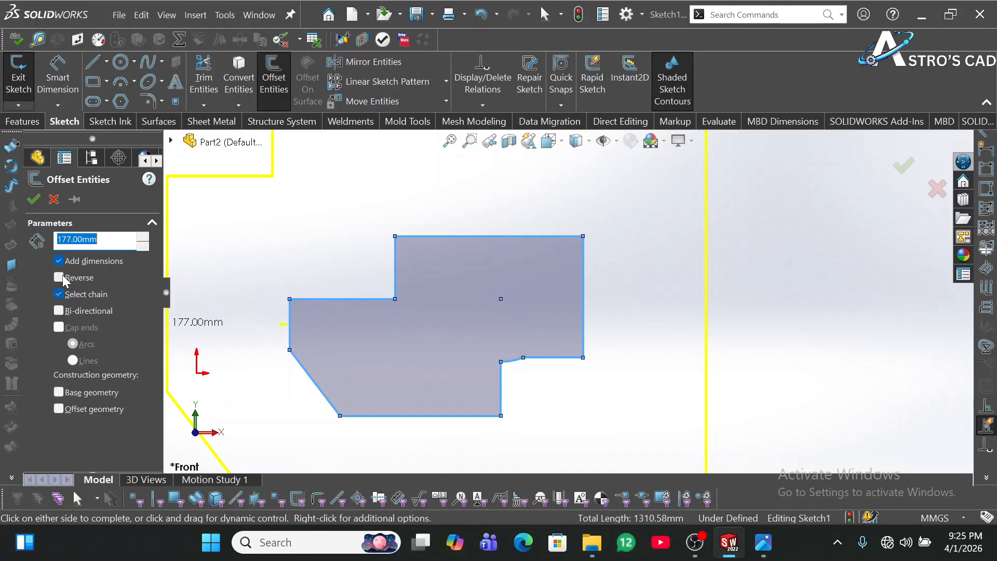
click(59, 278)
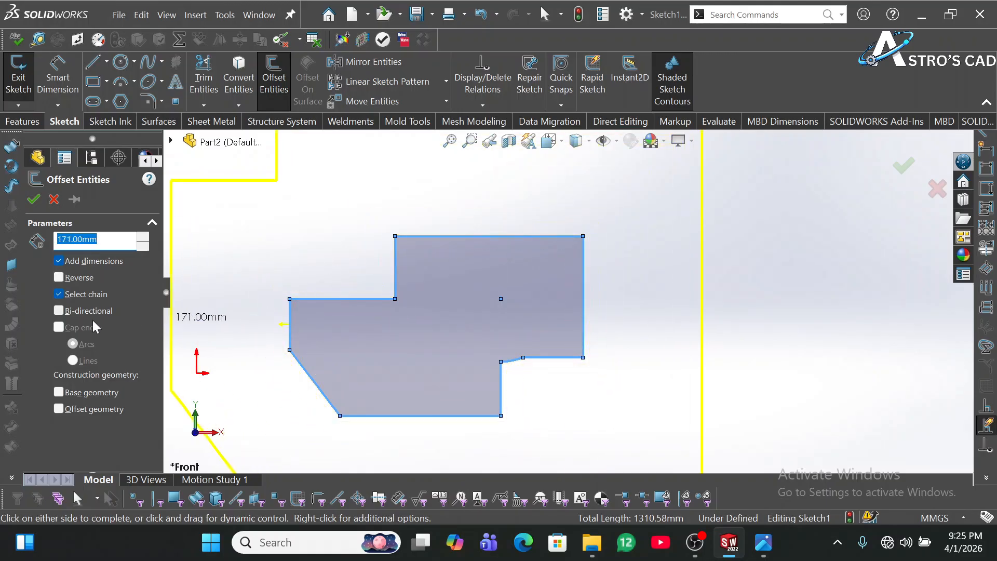
click(54, 314)
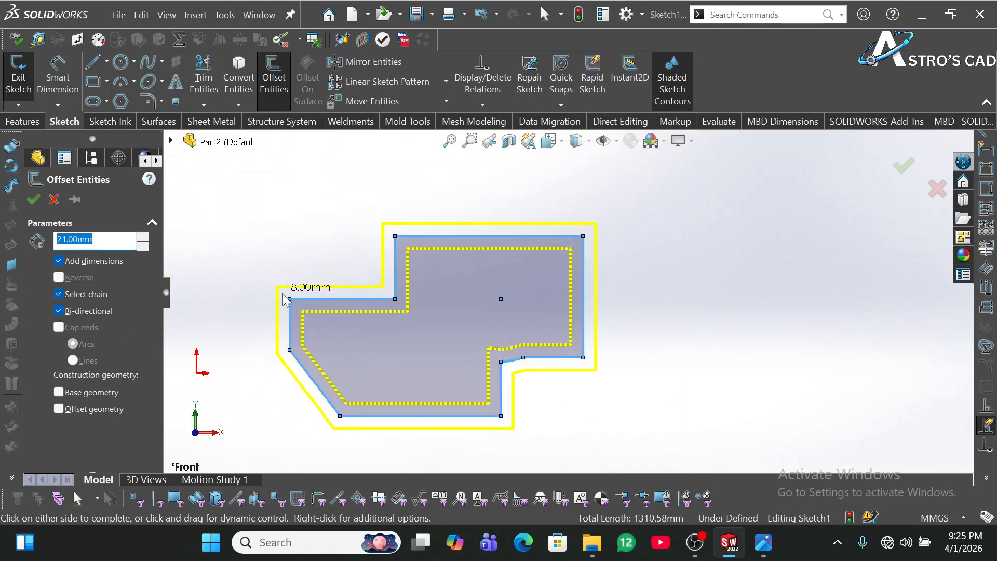
click(299, 326)
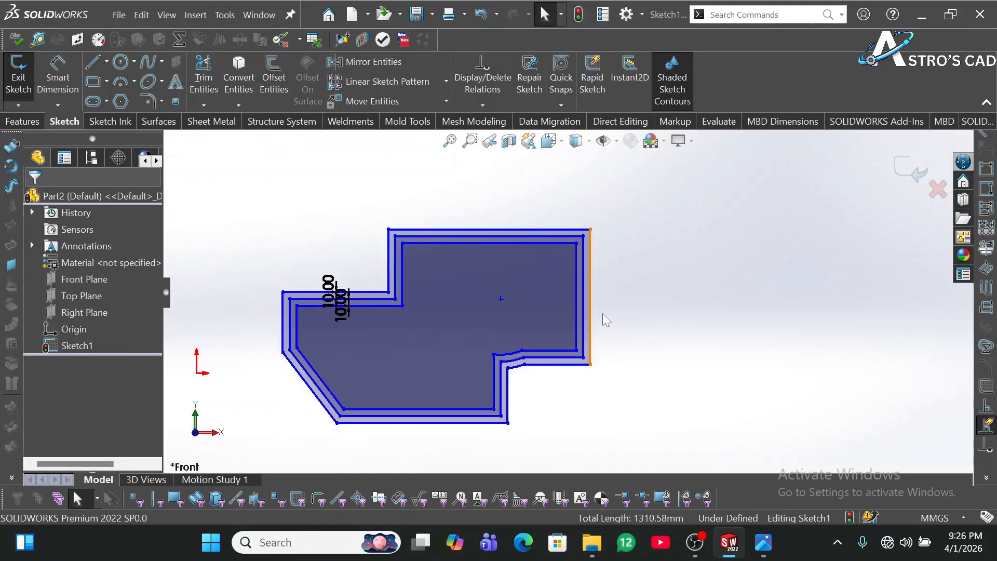
- Examine the existing relations of the original, outer and inner horizontal lines beside the small arc
scroll(543, 360, down, 4)
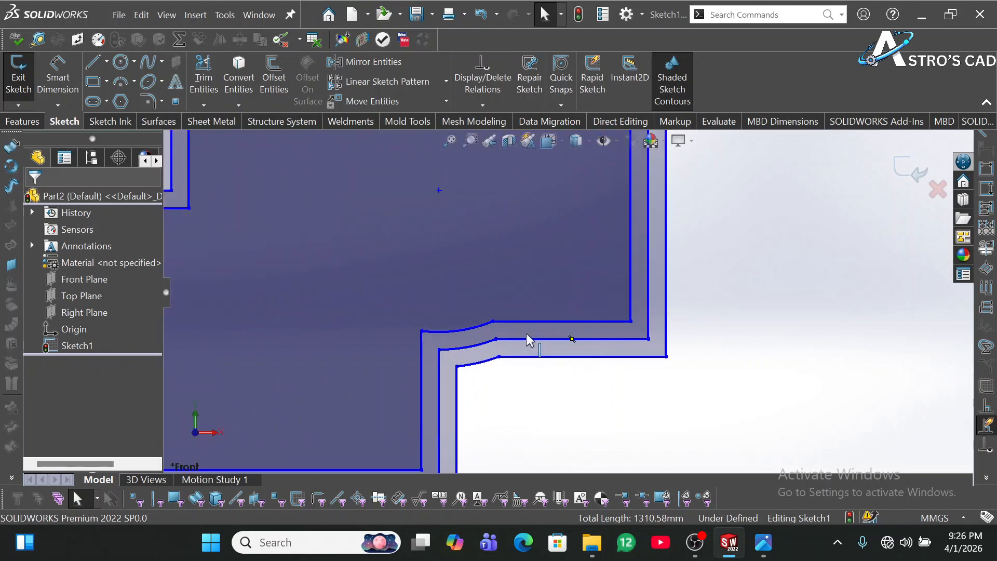
click(534, 340)
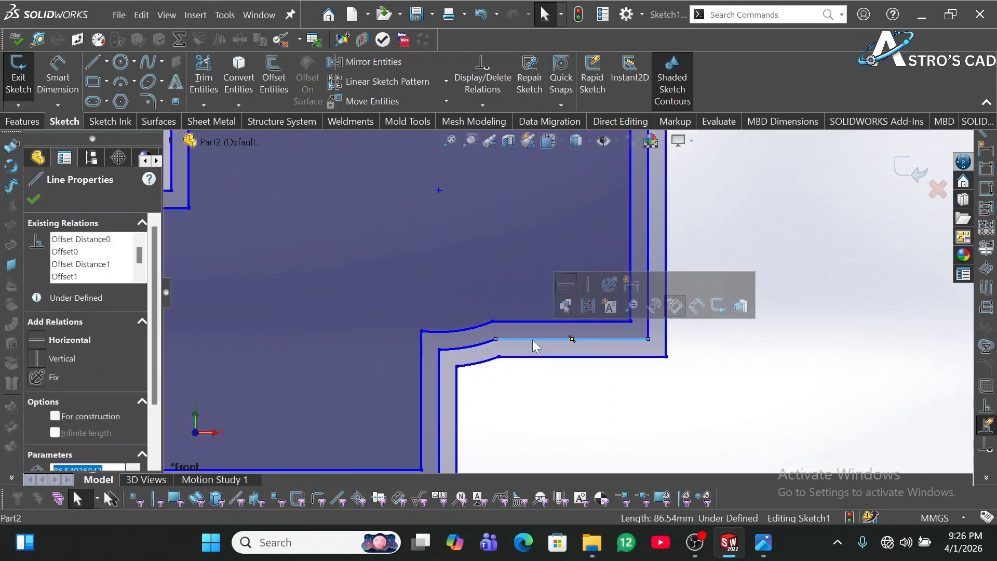
click(542, 357)
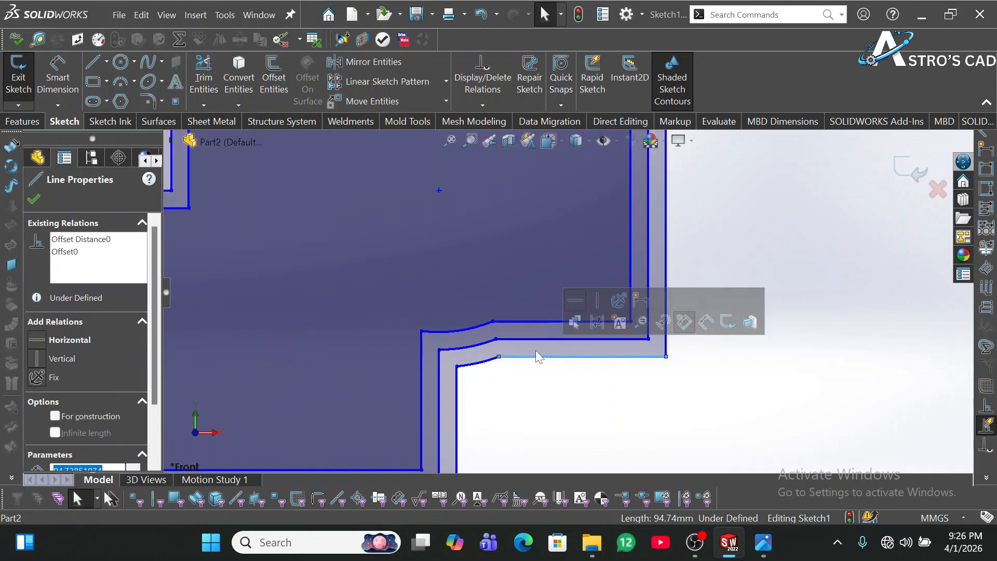
click(539, 321)
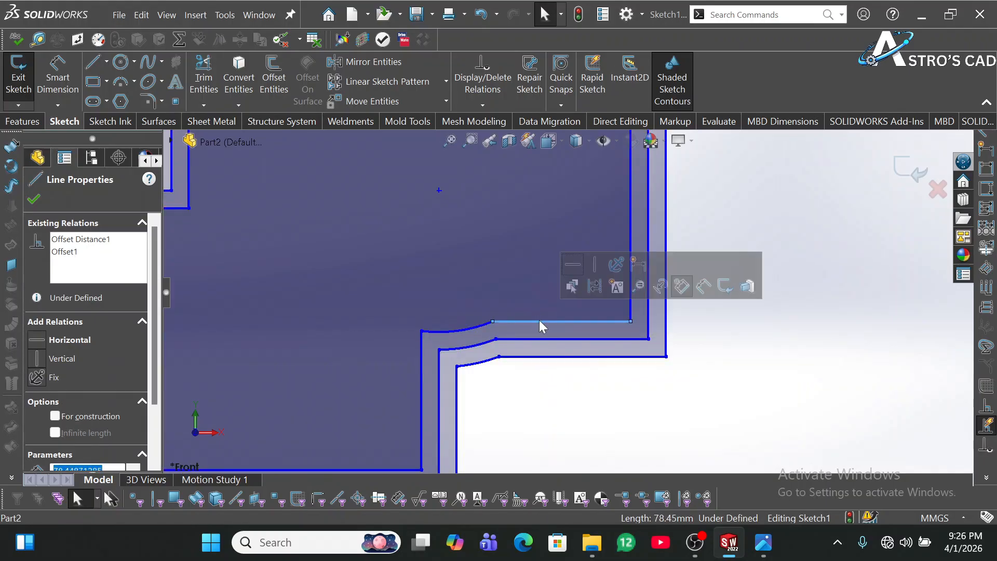
scroll(539, 320, up, 5)
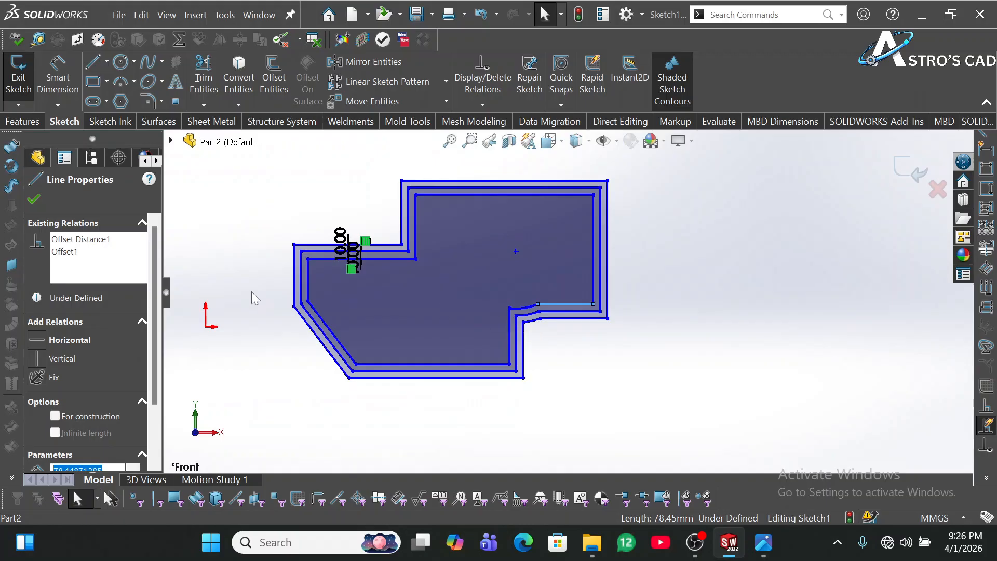
scroll(361, 264, down, 5)
scroll(569, 291, up, 3)
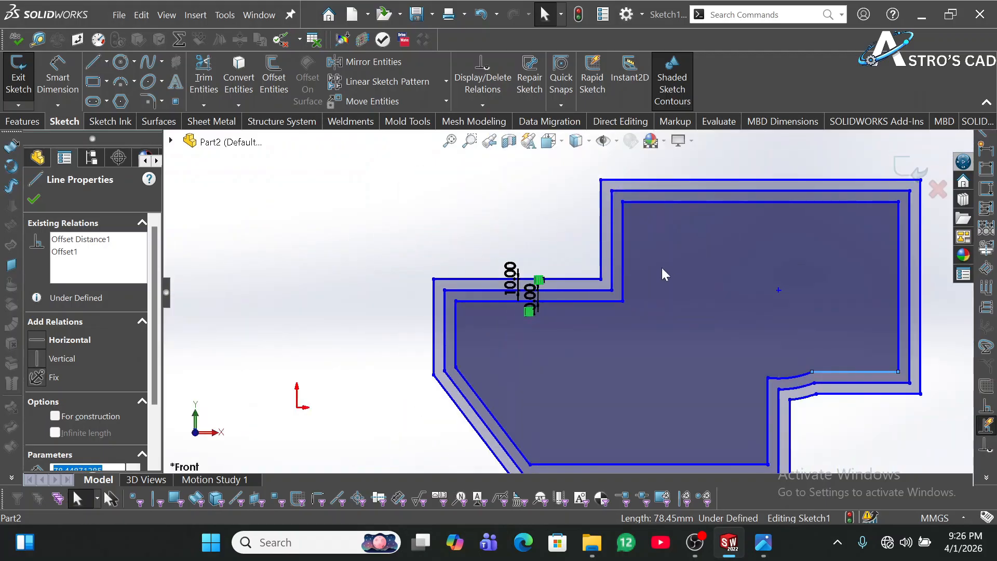
- Move the two offset dimensions clear of the outlines and set the inner offset distance to 20 mm
drag(510, 283, 499, 223)
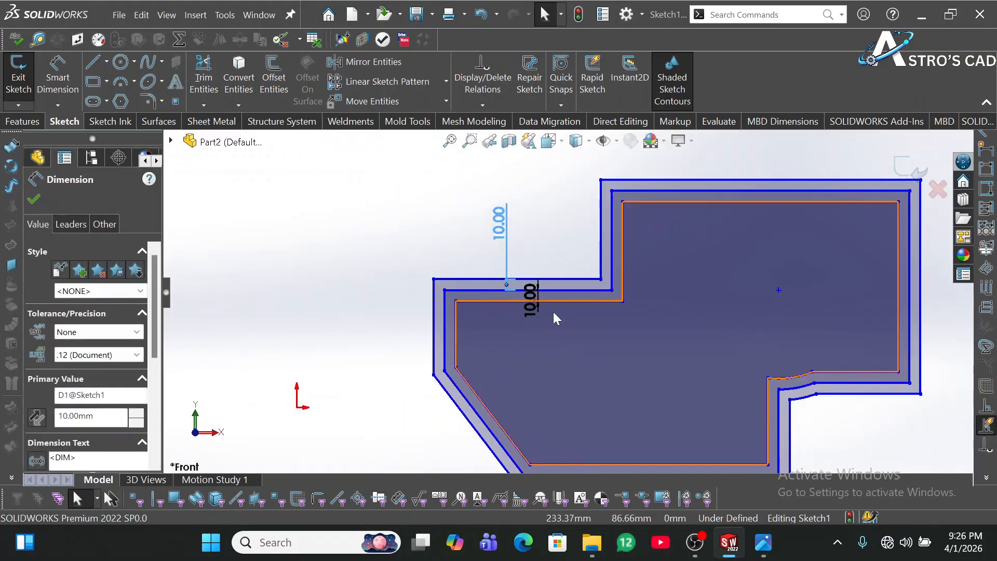
drag(540, 308, 566, 365)
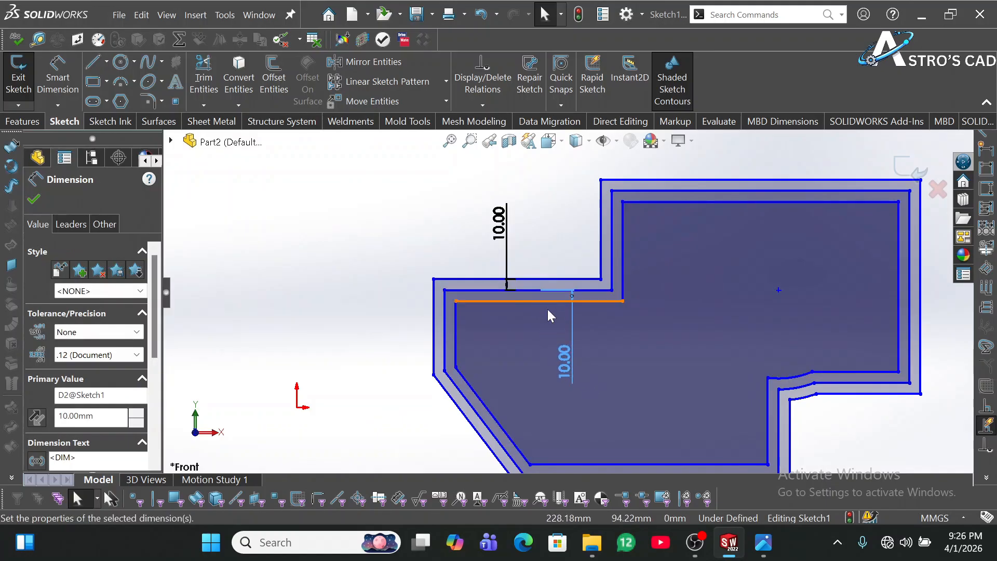
double_click(569, 369)
text(20)
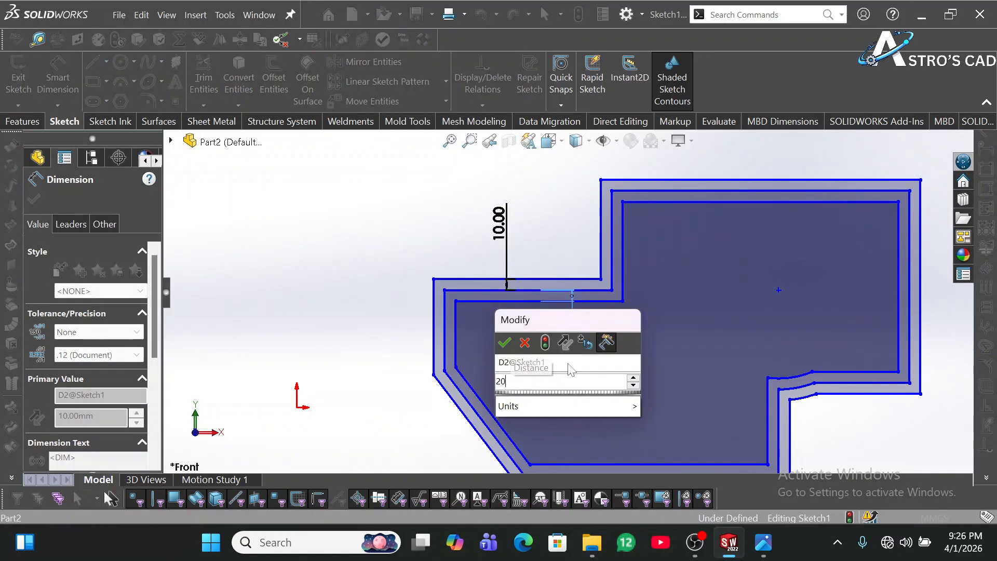
key(Return)
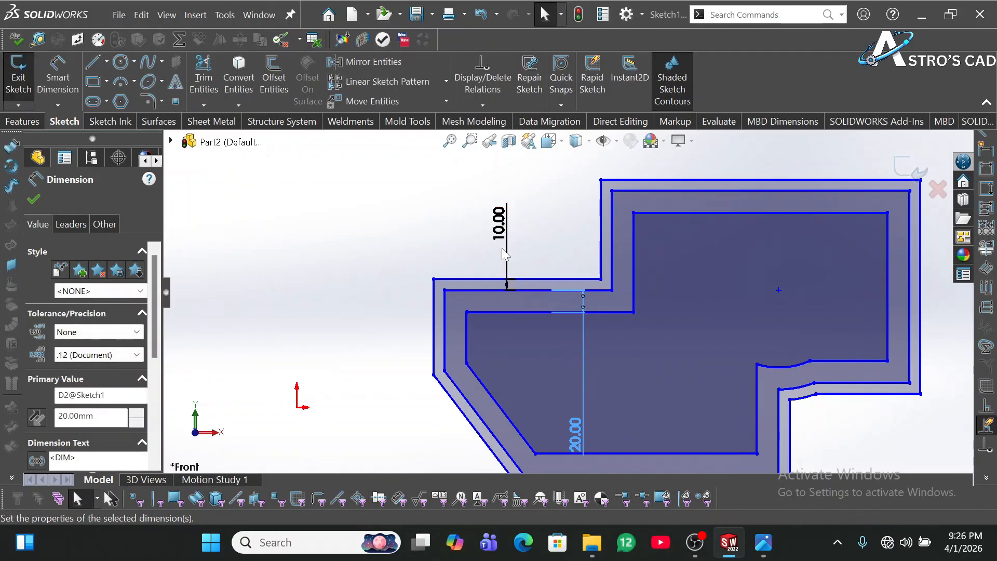
- Set the outer offset distance to 5 mm
double_click(511, 260)
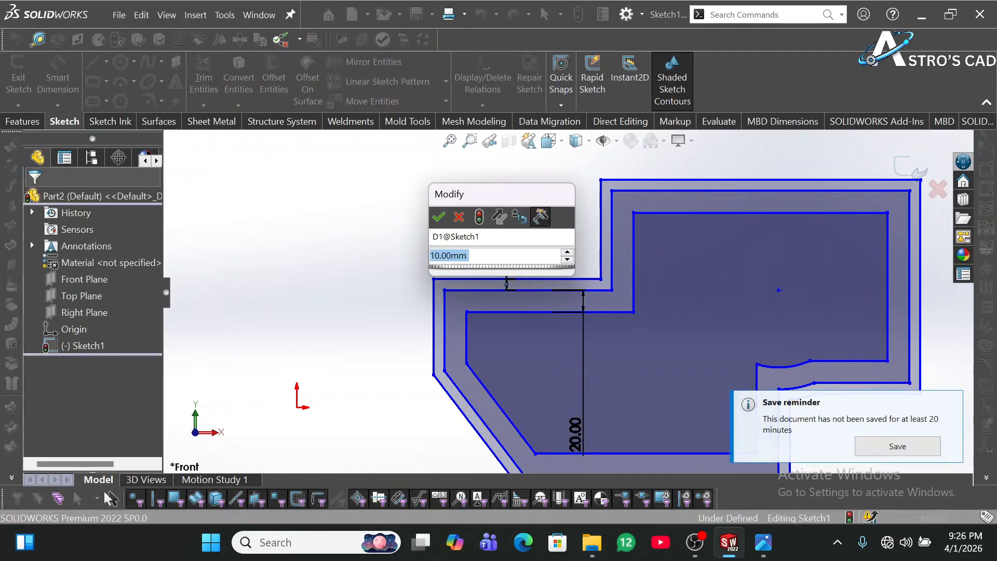
text(5)
key(Return)
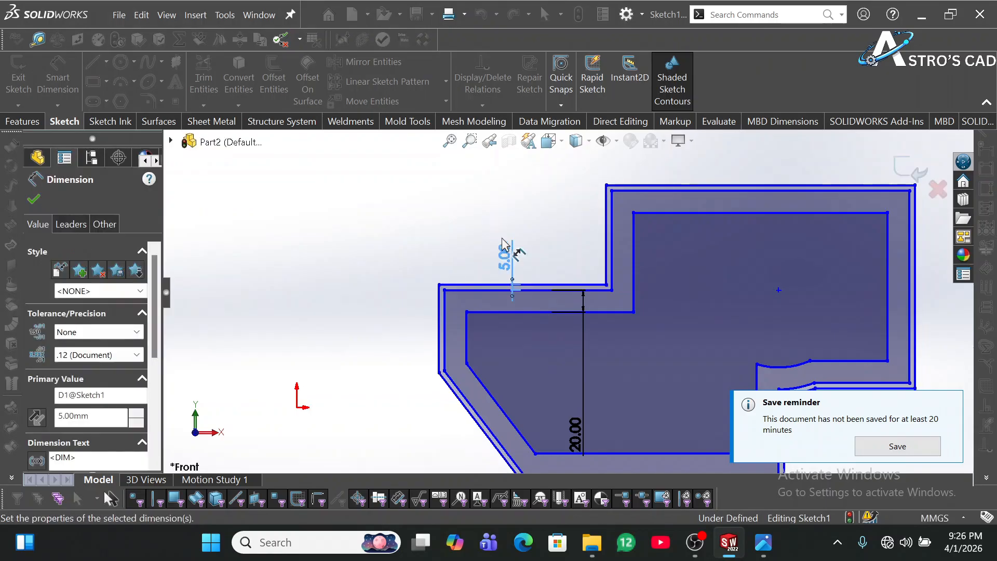
- Start Mirror Entities with all three nested outlines as the entities to mirror, ready for choosing the mirror reference
scroll(501, 236, up, 2)
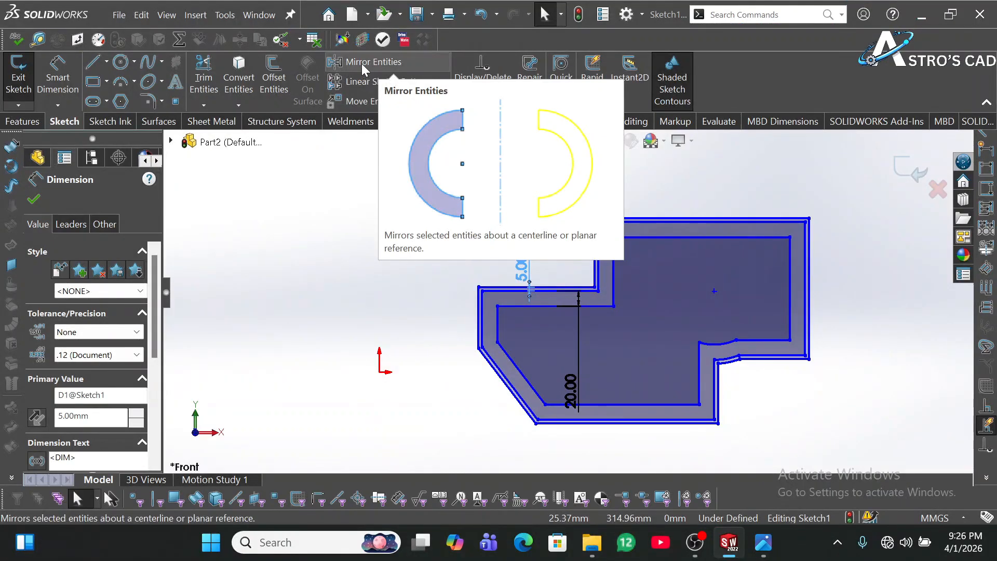
click(361, 62)
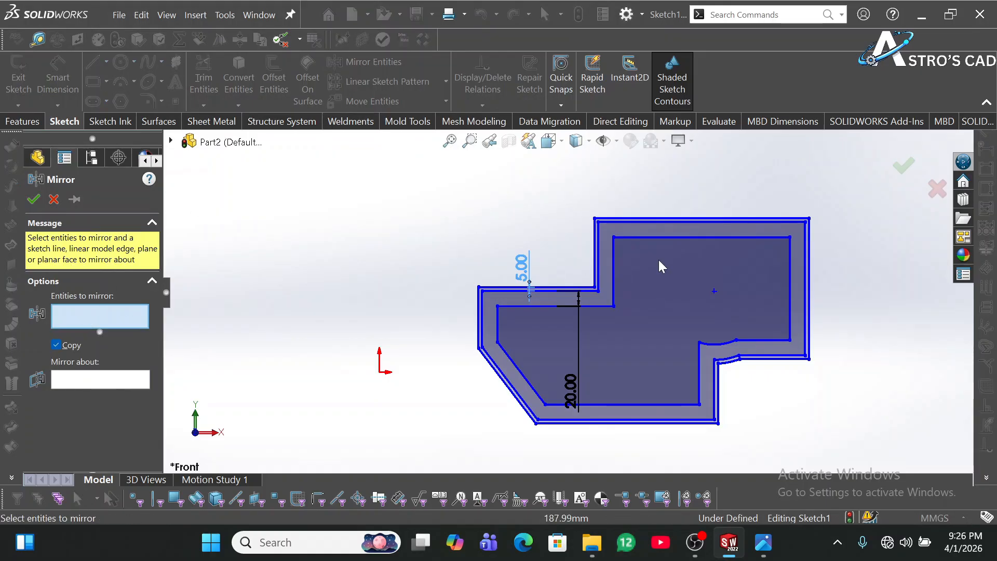
mouse_move(809, 175)
mouse_down()
mouse_move(619, 421)
mouse_move(959, 200)
mouse_up()
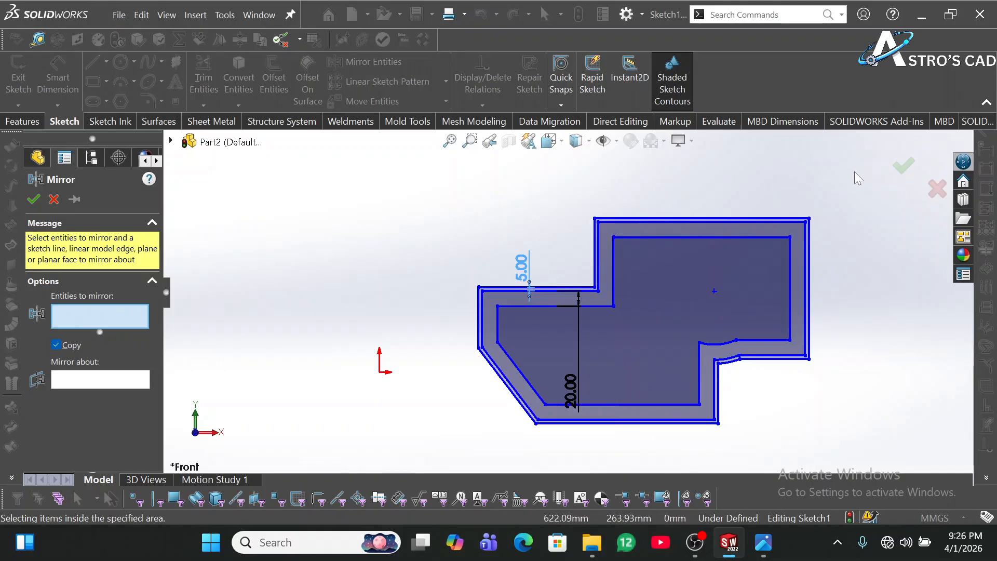
mouse_move(854, 172)
mouse_down()
mouse_move(536, 465)
mouse_move(475, 440)
mouse_move(466, 422)
mouse_move(464, 449)
mouse_up()
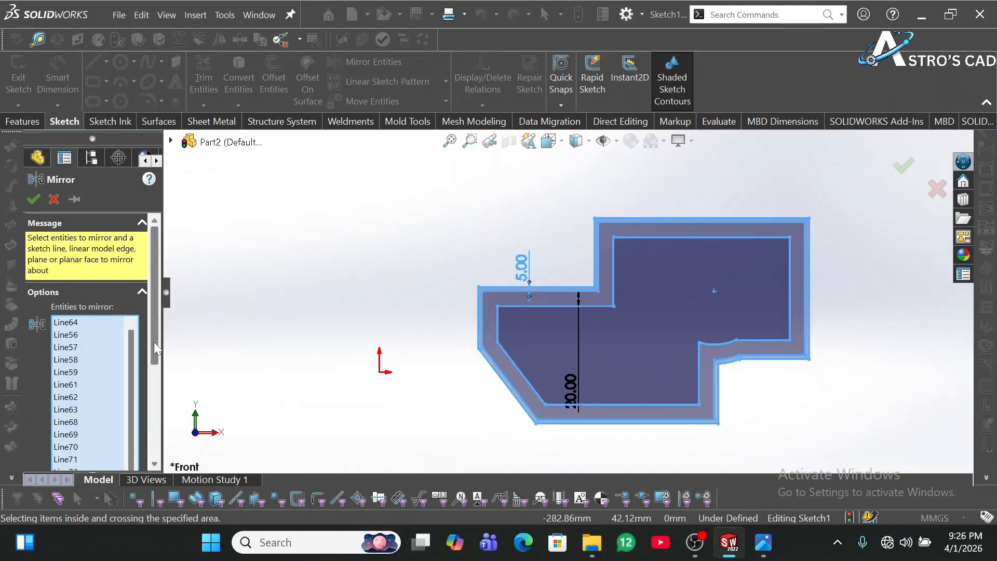
drag(154, 341, 154, 449)
click(108, 457)
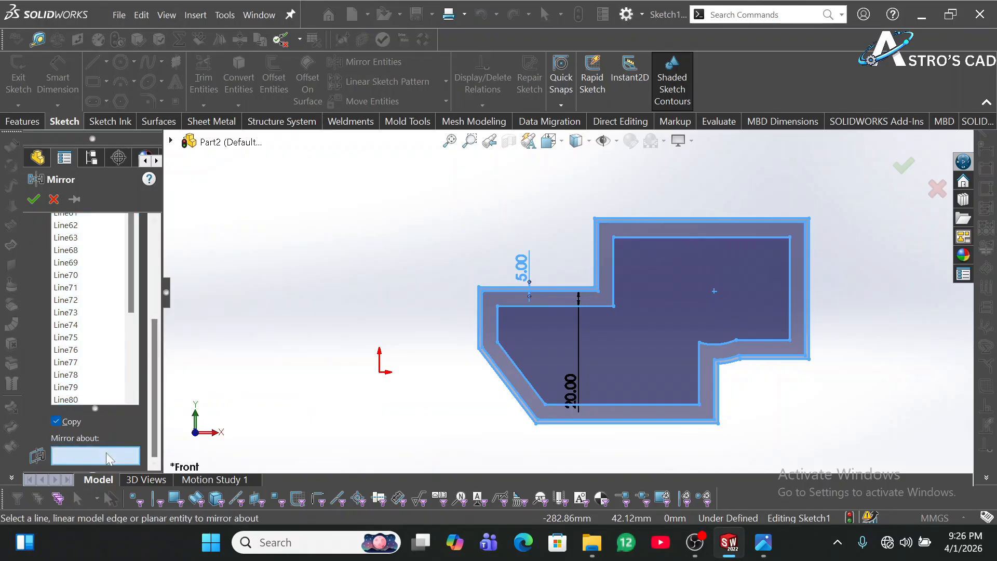
- Try the Top Plane as the mirror reference for the selected outlines
click(171, 141)
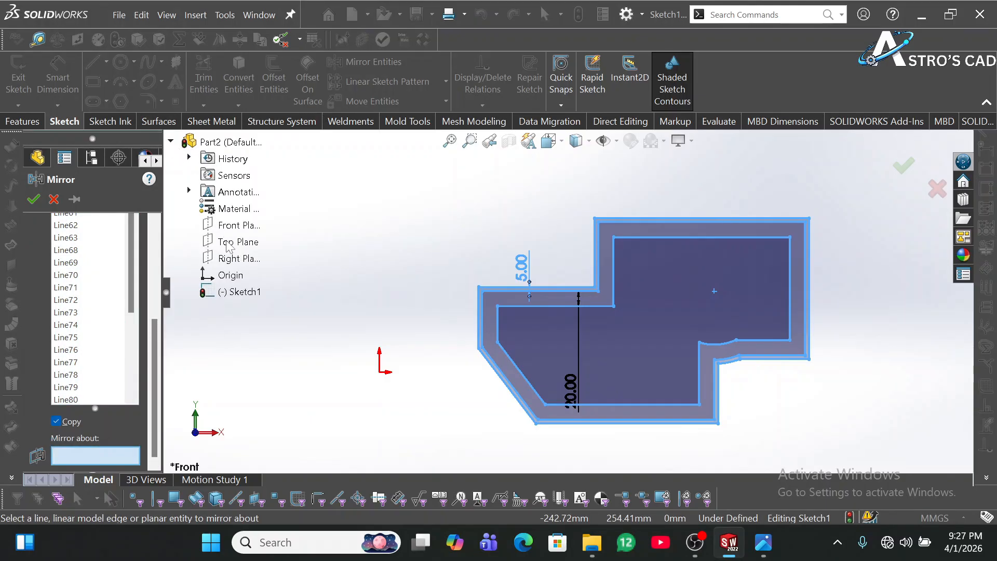
click(227, 243)
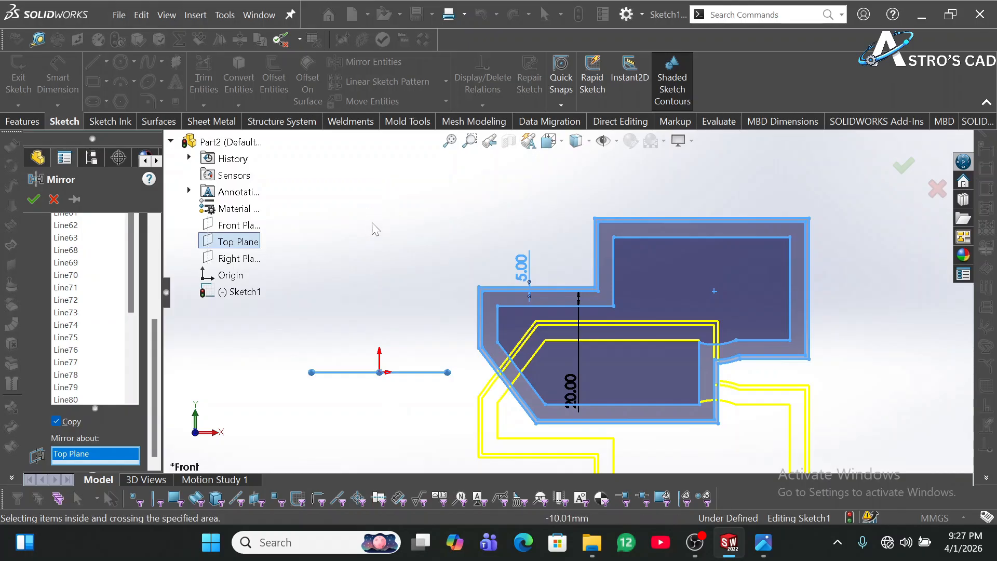
drag(374, 209, 382, 446)
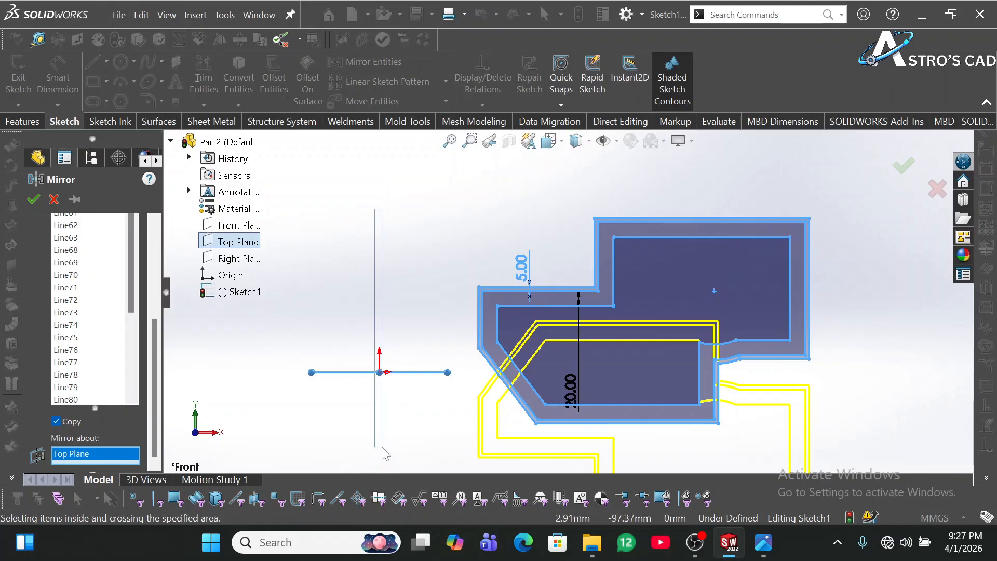
drag(382, 447, 382, 447)
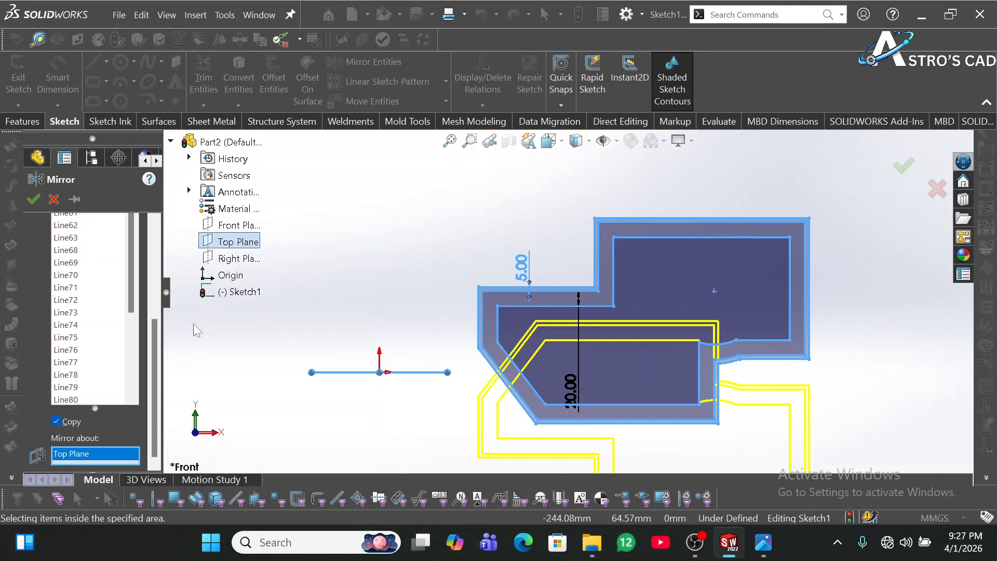
- Mirror the selected outlines about the Right Plane, keeping the originals
click(232, 258)
key(f)
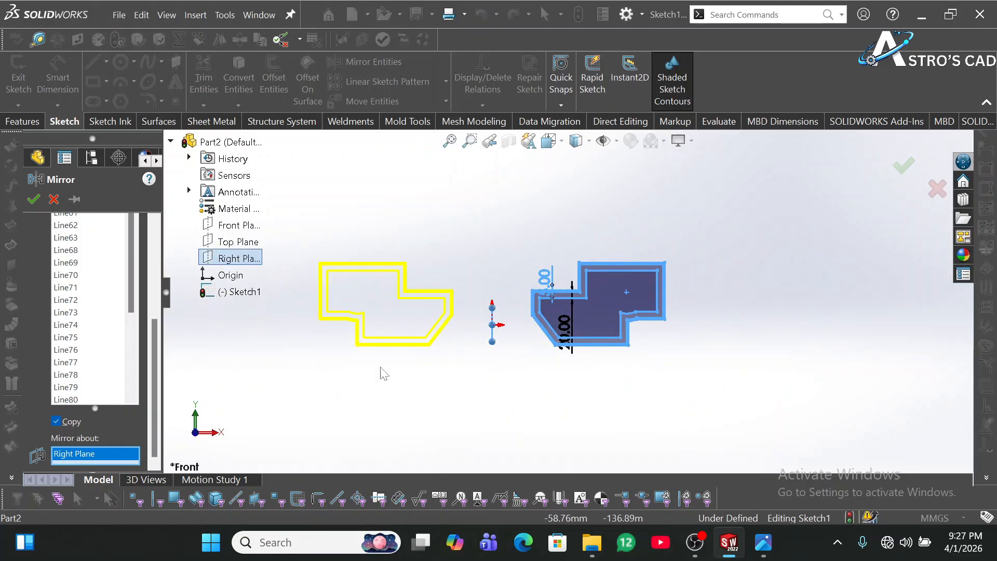
click(33, 199)
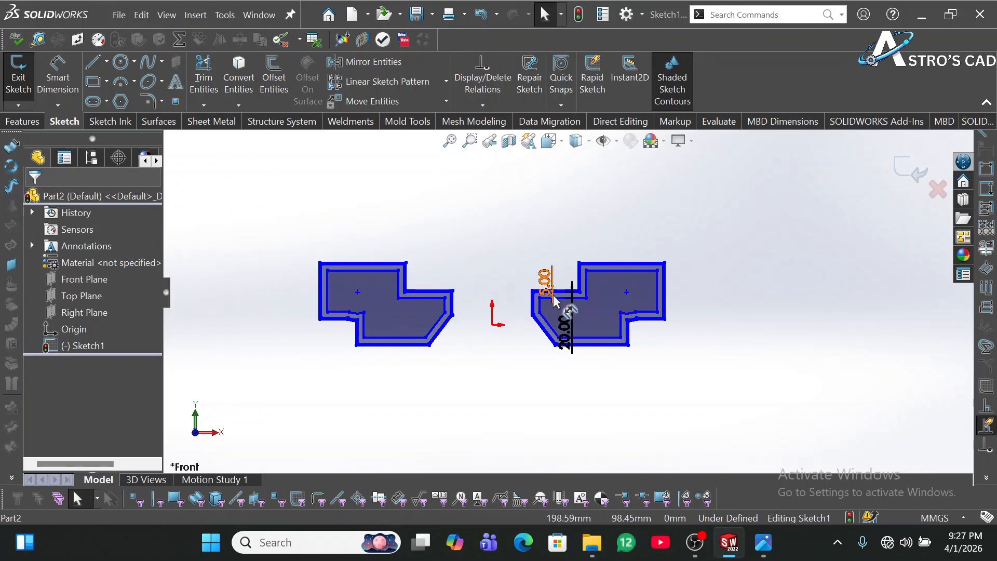
- Reposition the outer offset's dimension slightly and set the outer offset distance to 30 mm
drag(551, 279, 546, 268)
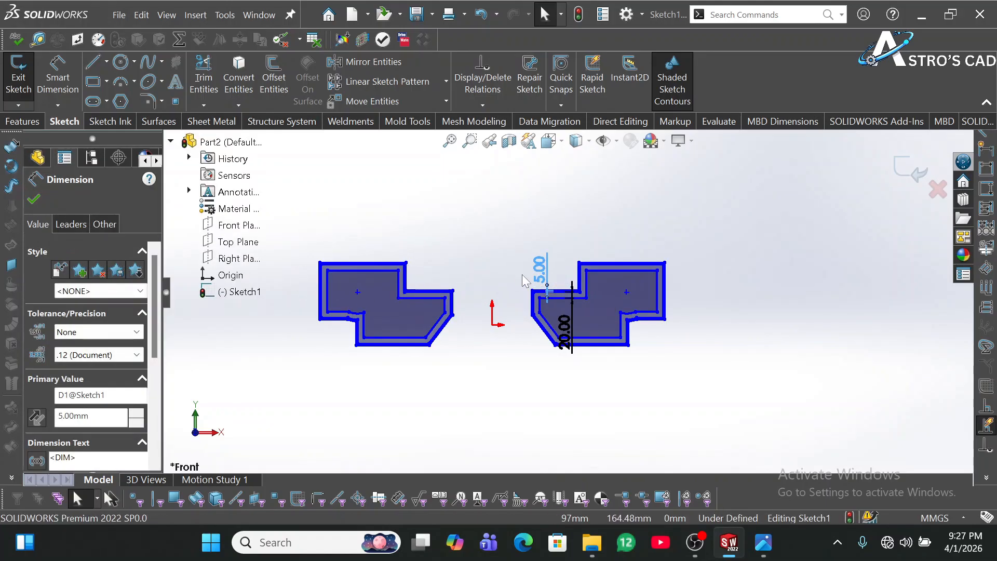
double_click(538, 270)
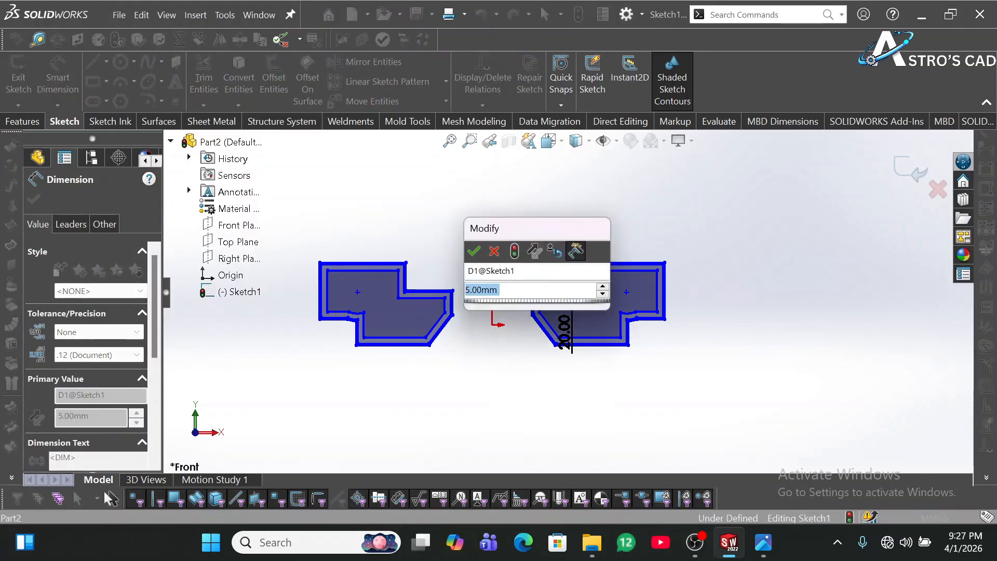
text(30)
key(Return)
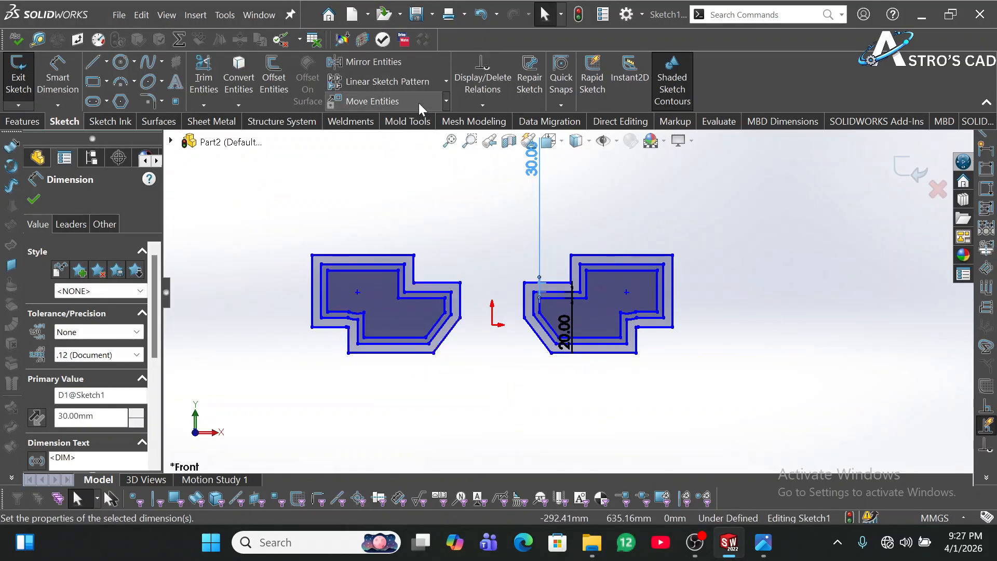
click(446, 81)
click(445, 82)
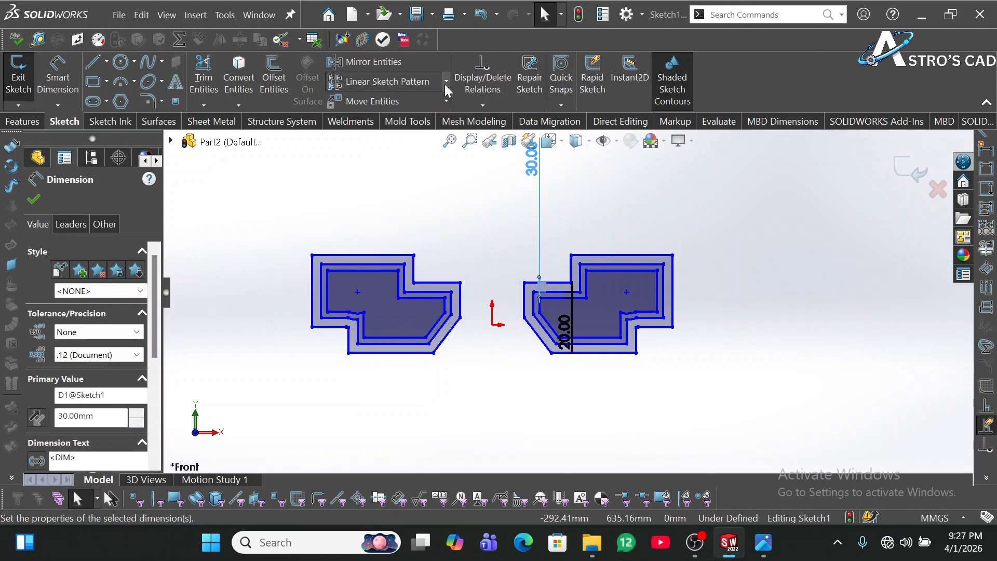
click(414, 177)
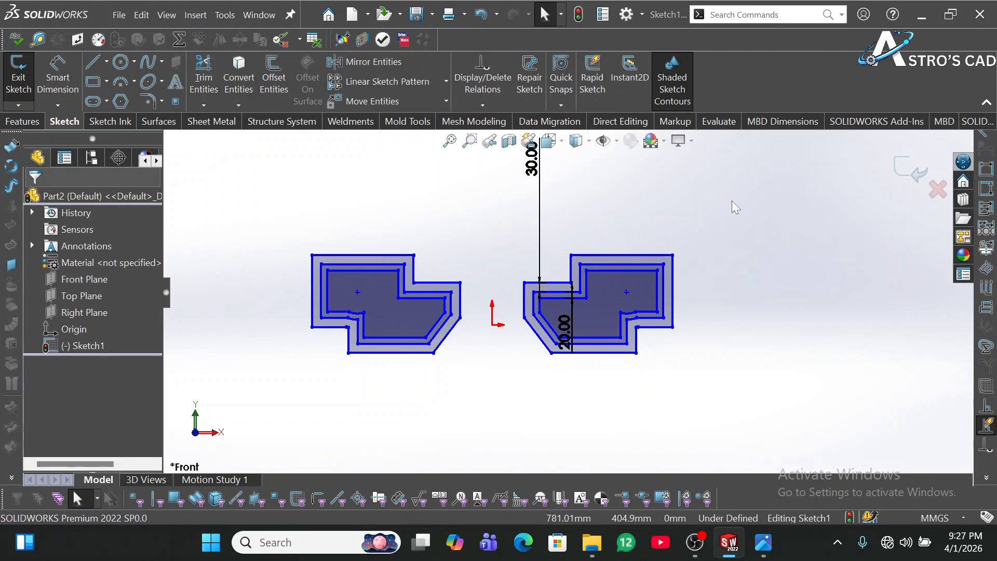
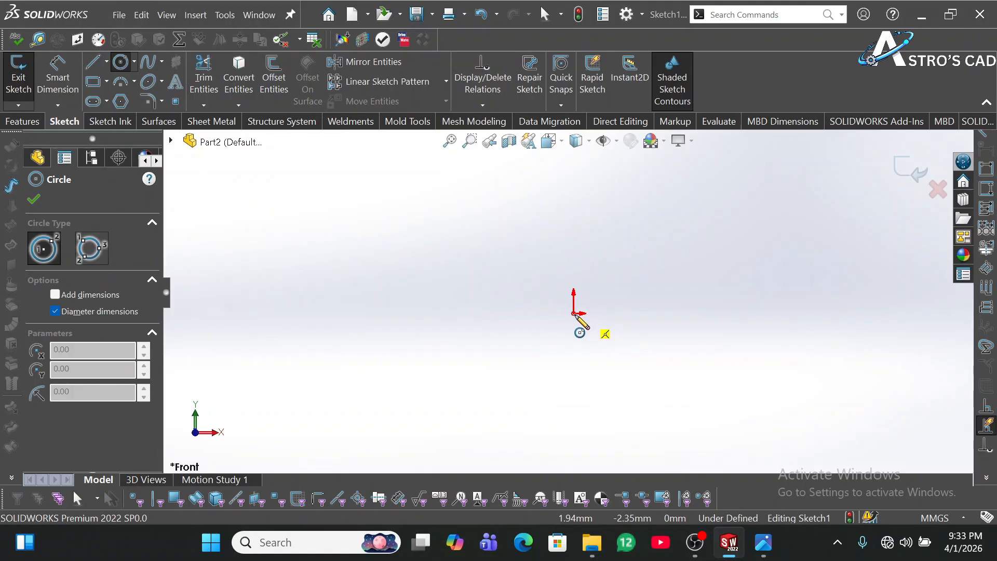
- Sketch concentric circles about 262 and 117 mm across at the origin, and a level pair about 201 and 96 mm across about 490 mm away
drag(573, 313, 618, 382)
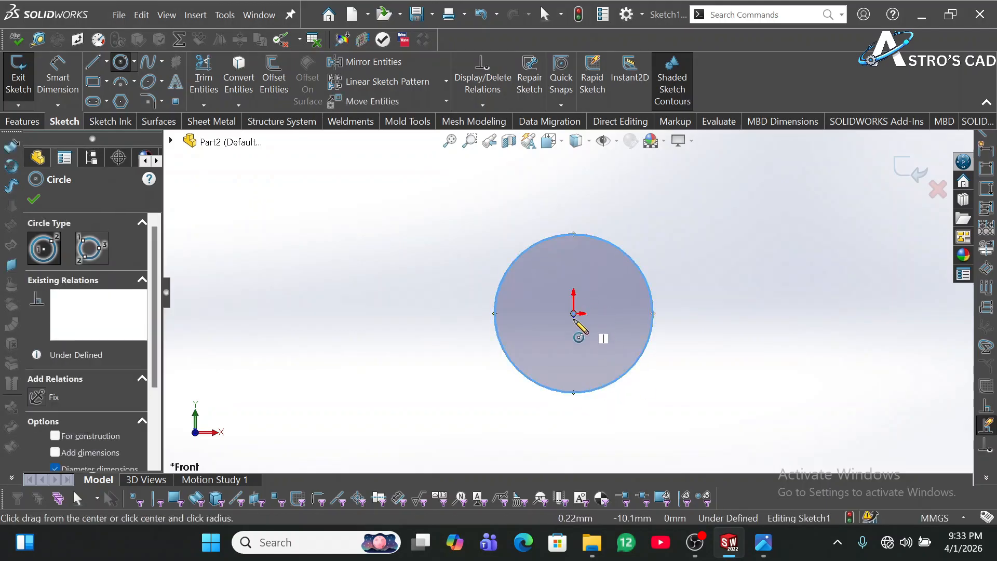
drag(573, 313, 590, 349)
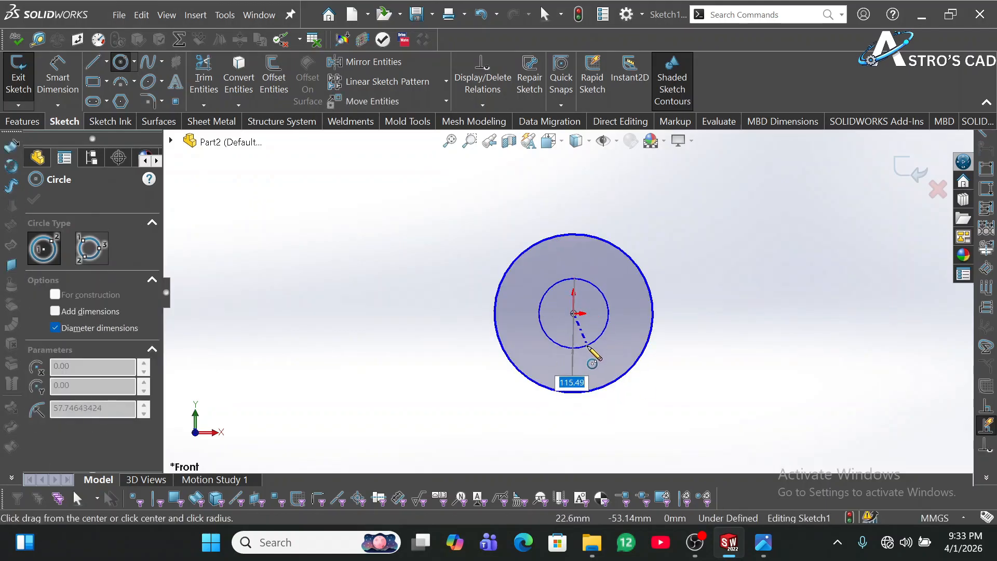
drag(870, 313, 896, 367)
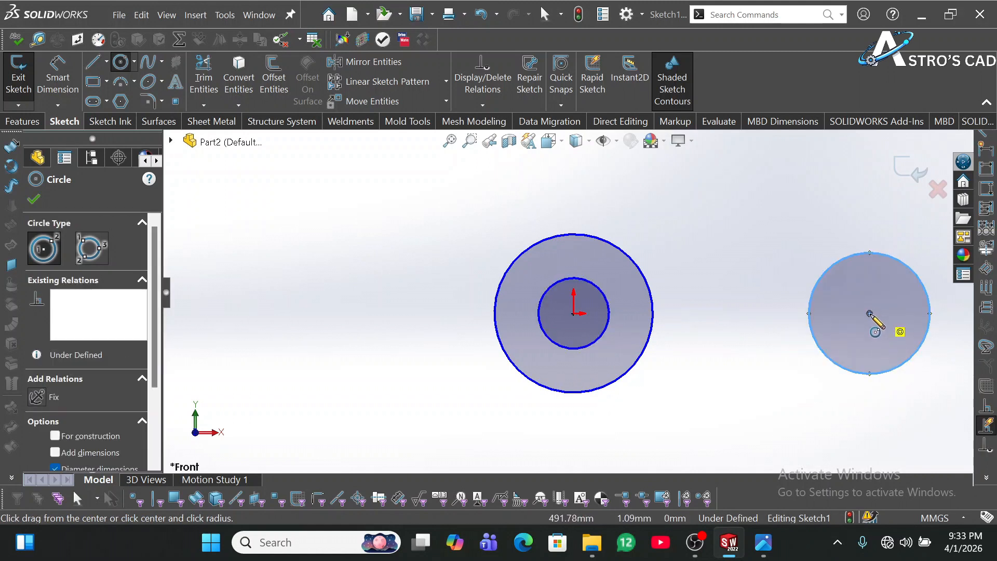
drag(869, 313, 881, 347)
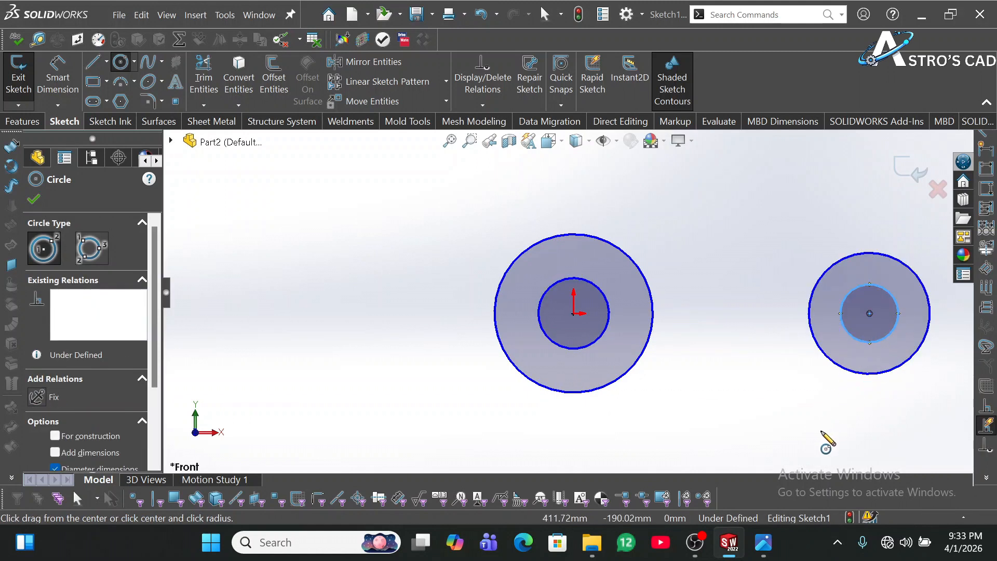
- Consult the reference drawing in the photo viewer, return to the sketch, and dimension the distance between the two circle pairs' centres as 90 mm
mouse_move(777, 550)
click(775, 473)
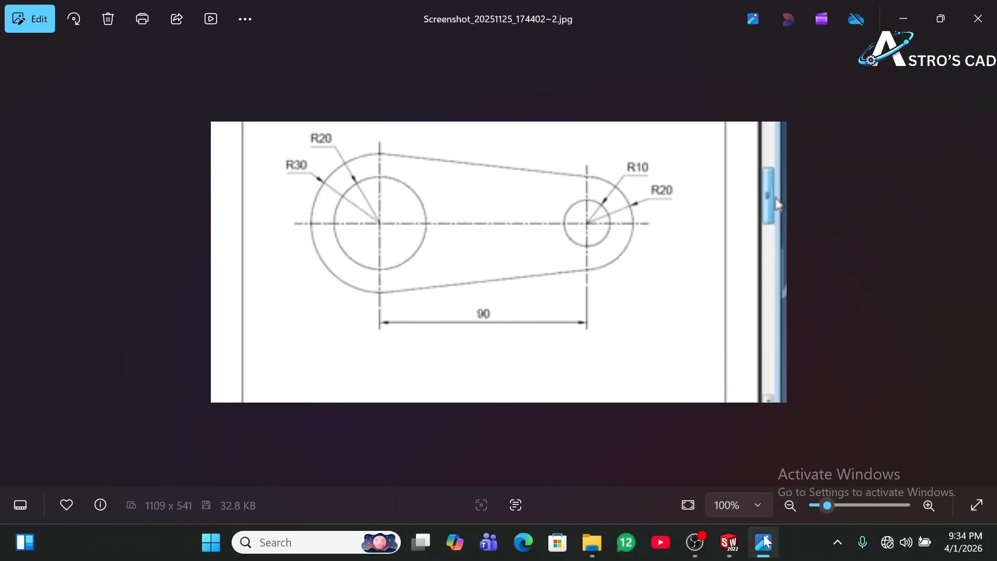
mouse_move(729, 542)
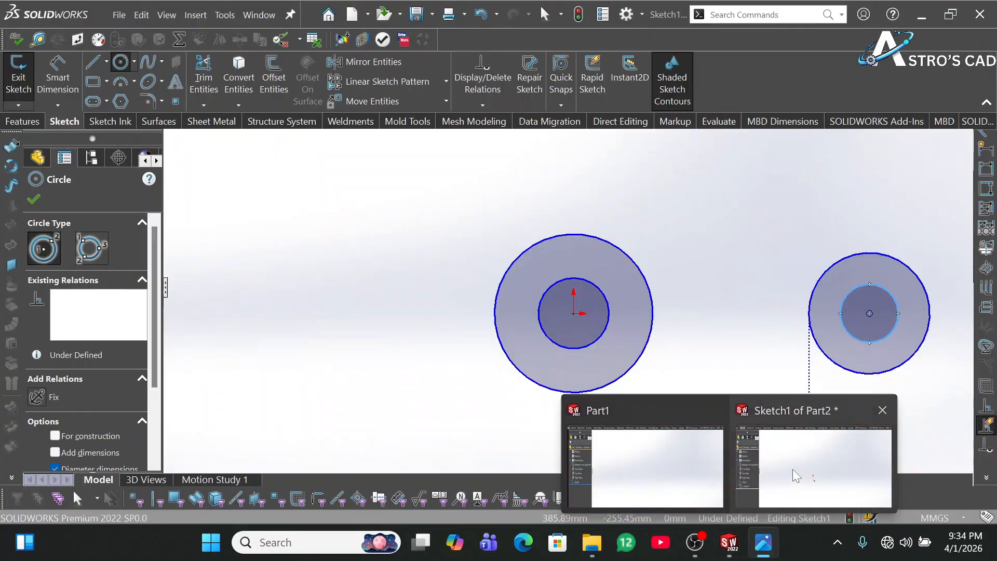
click(792, 469)
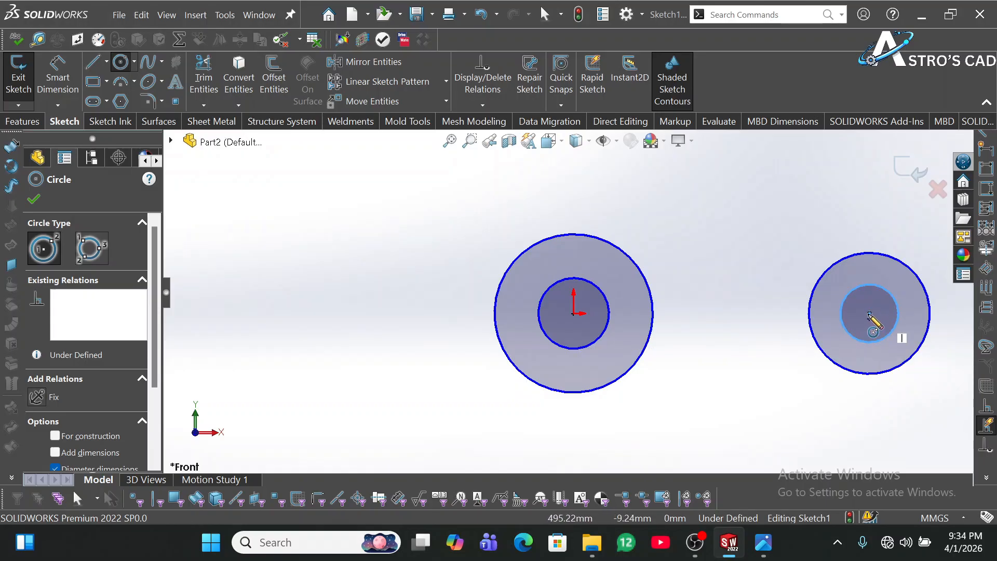
click(58, 75)
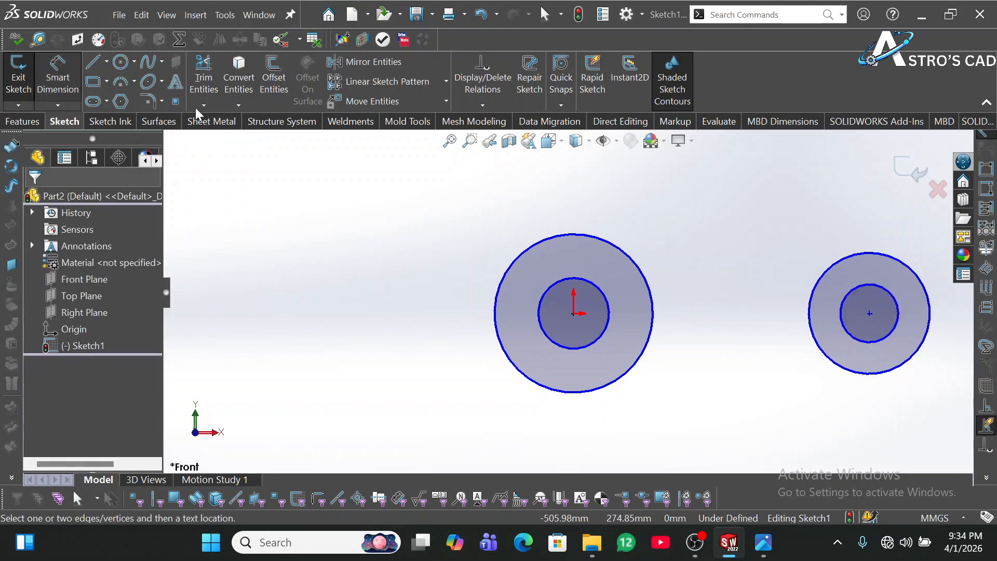
click(574, 314)
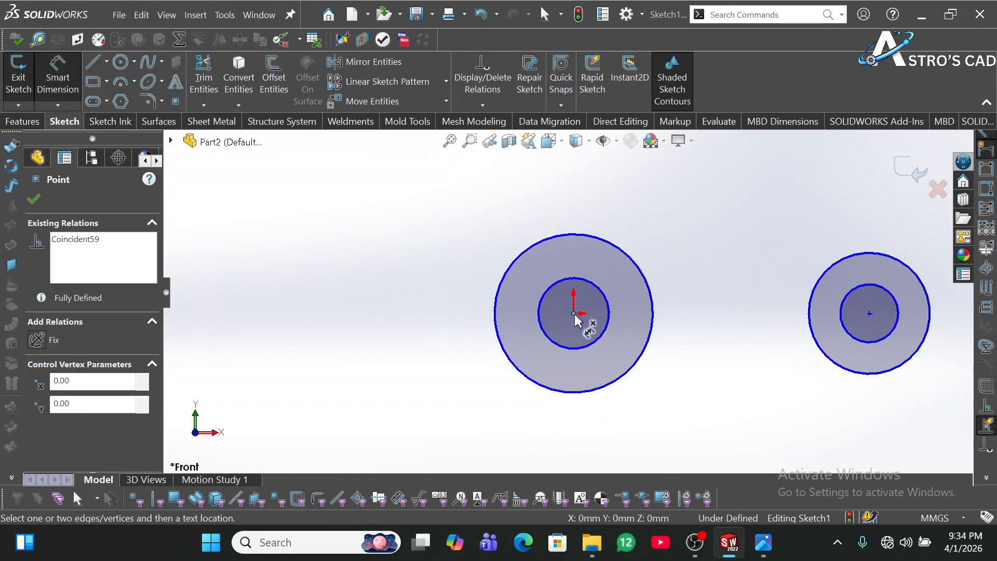
click(869, 313)
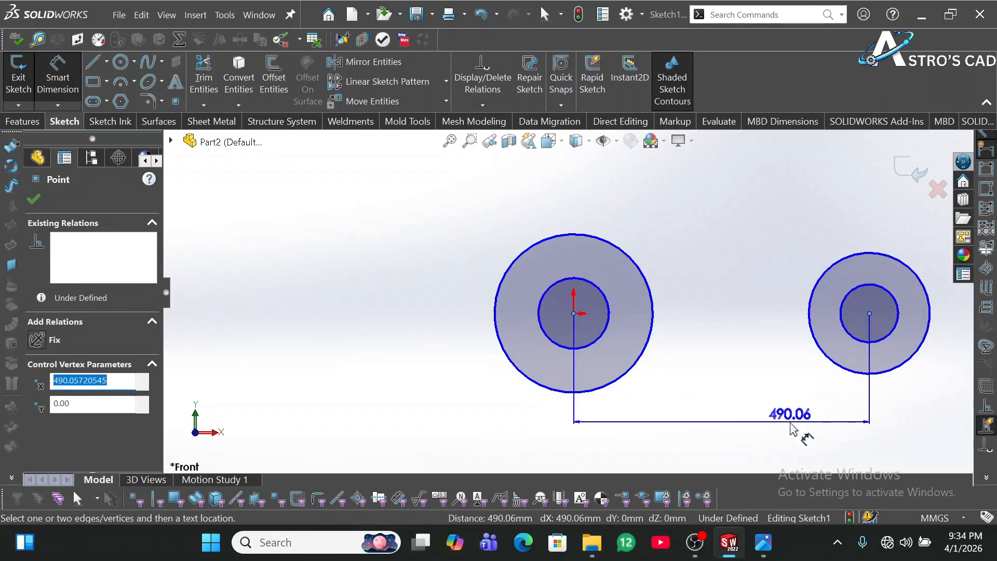
click(791, 428)
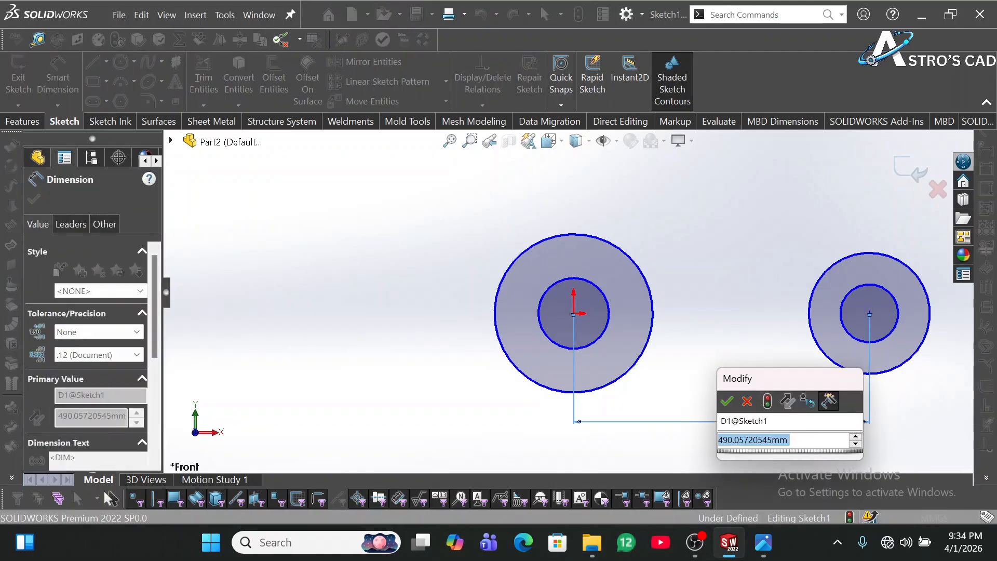
text(90)
key(Return)
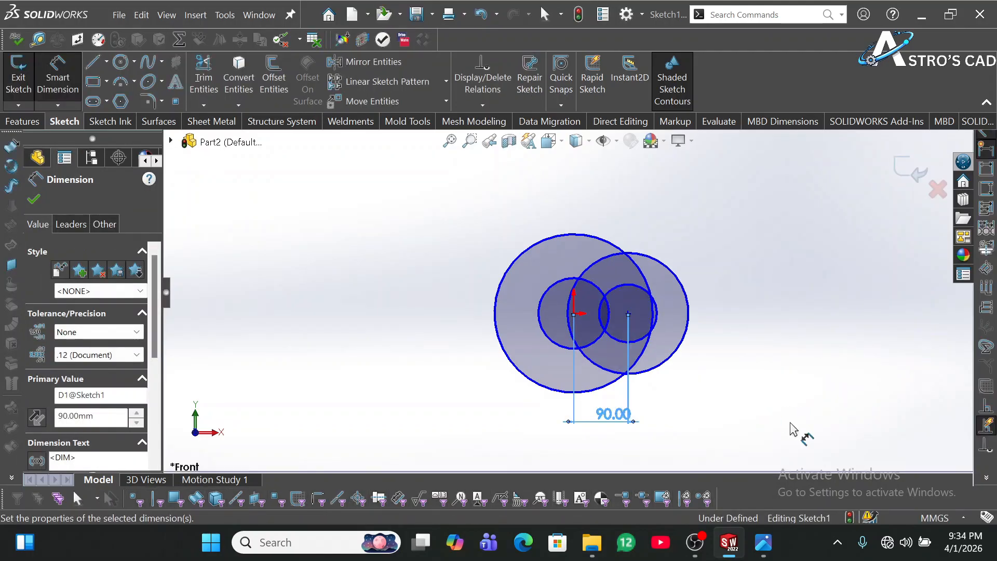
- Dimension the larger circle centred on the origin with a diameter of 60 mm
scroll(643, 351, down, 3)
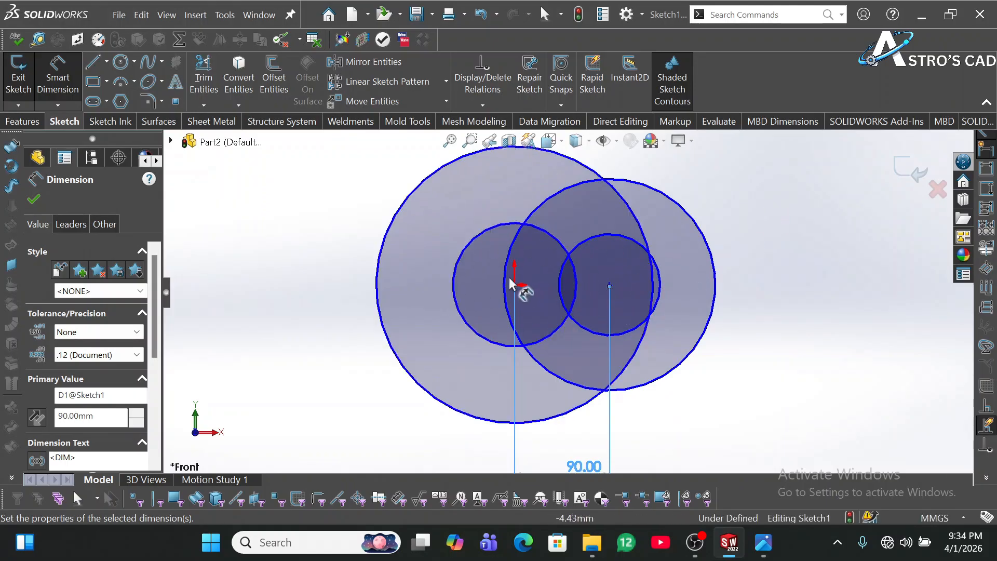
click(375, 285)
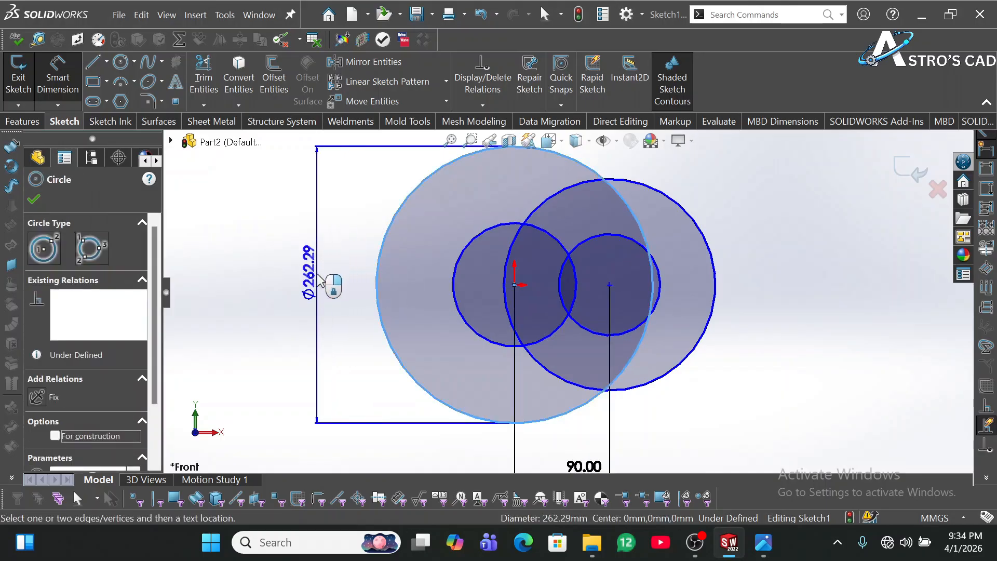
click(320, 280)
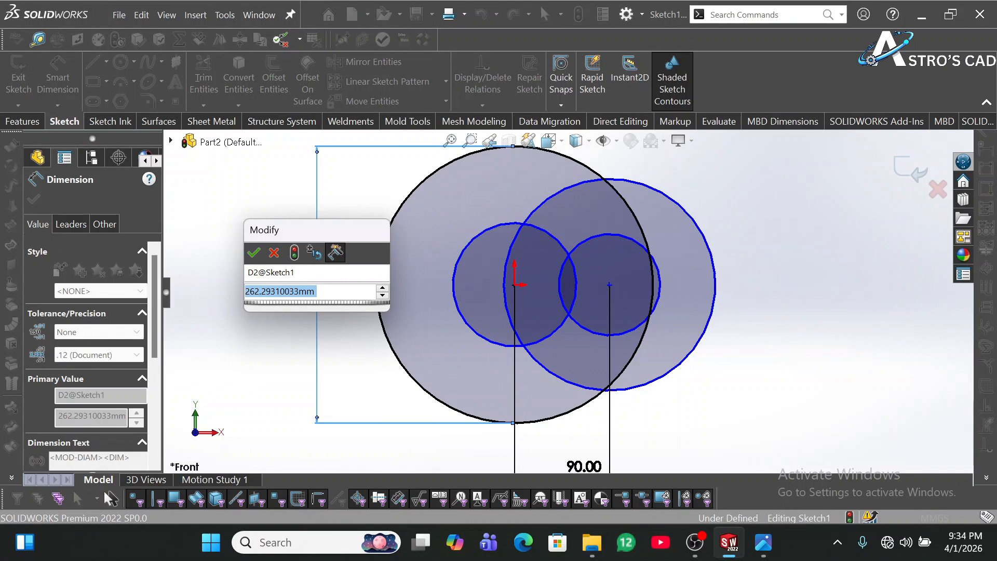
text(60)
key(Return)
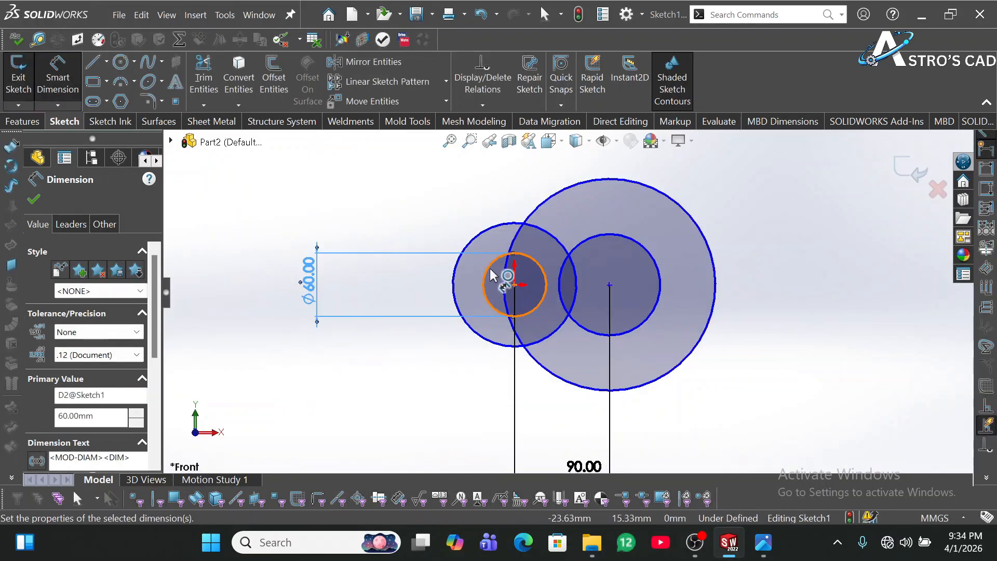
- Dimension the remaining undimensioned circle centred on the origin with a diameter of 40 mm
click(492, 235)
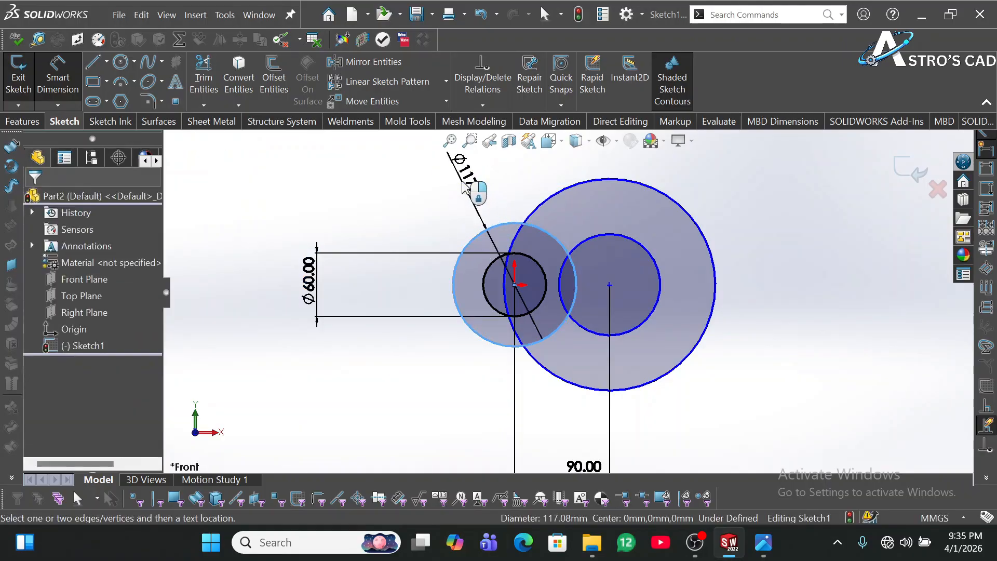
click(459, 174)
text(40)
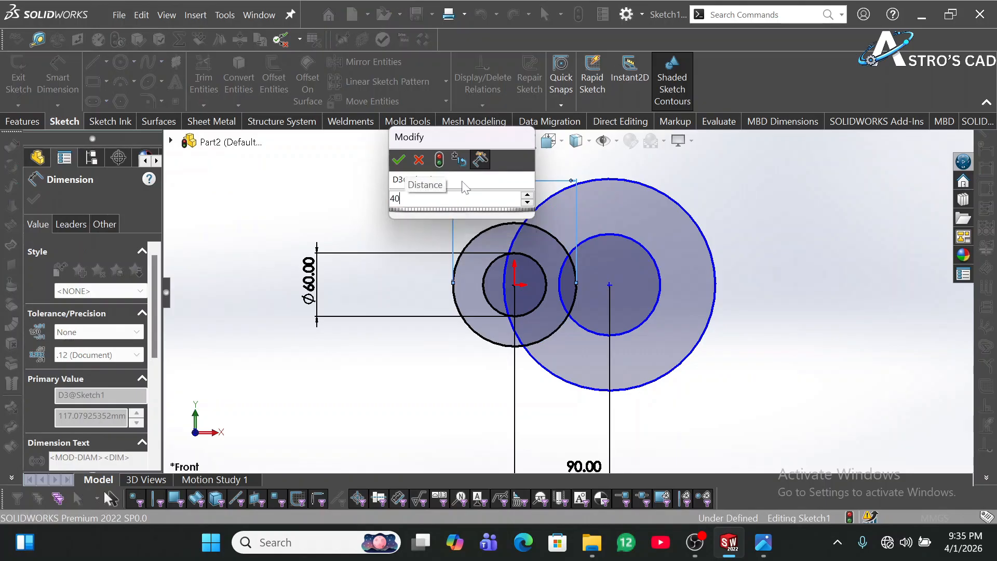
key(Return)
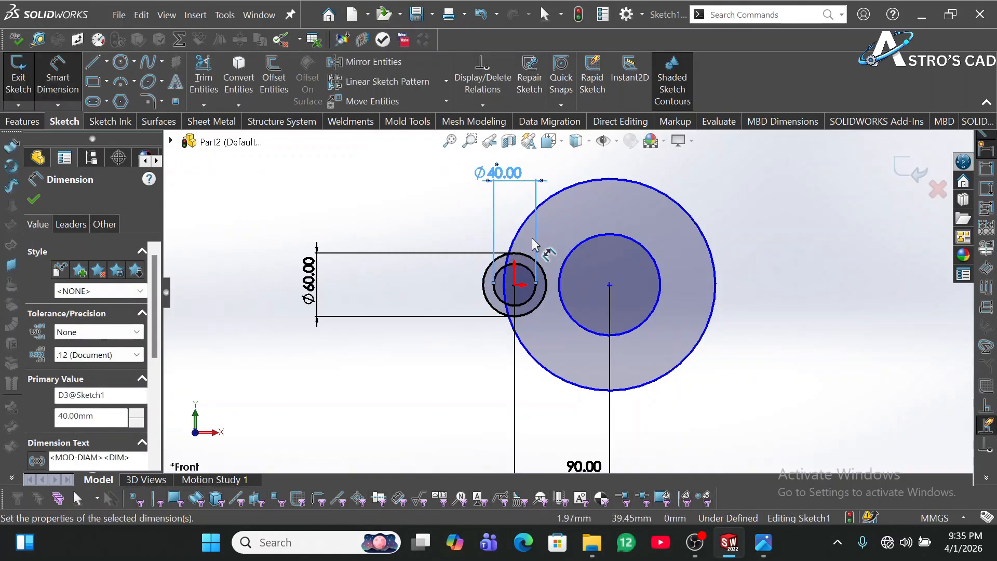
- Dimension the larger circle of the pair away from the origin with a diameter of 40 mm
click(681, 205)
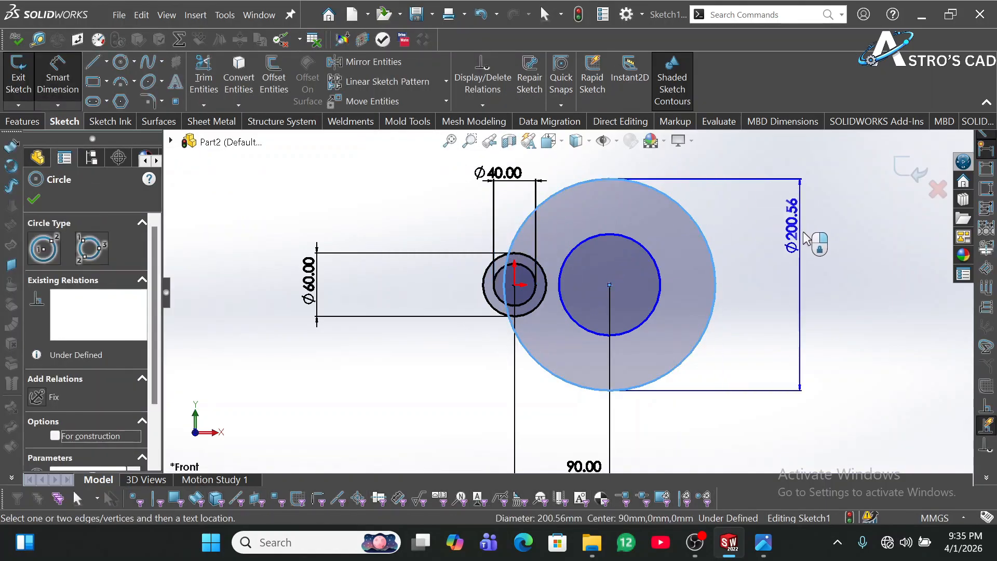
click(806, 264)
text(40)
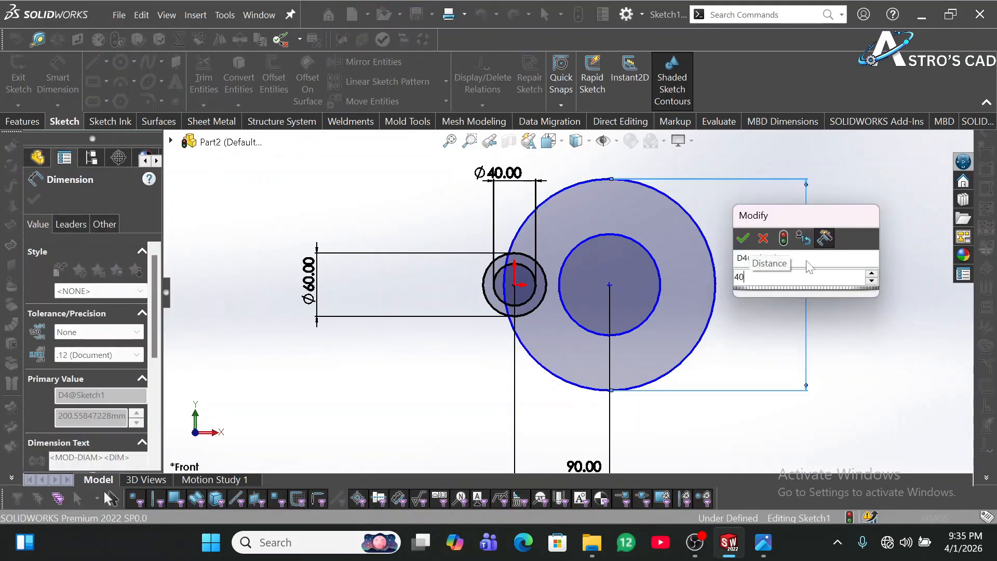
key(Return)
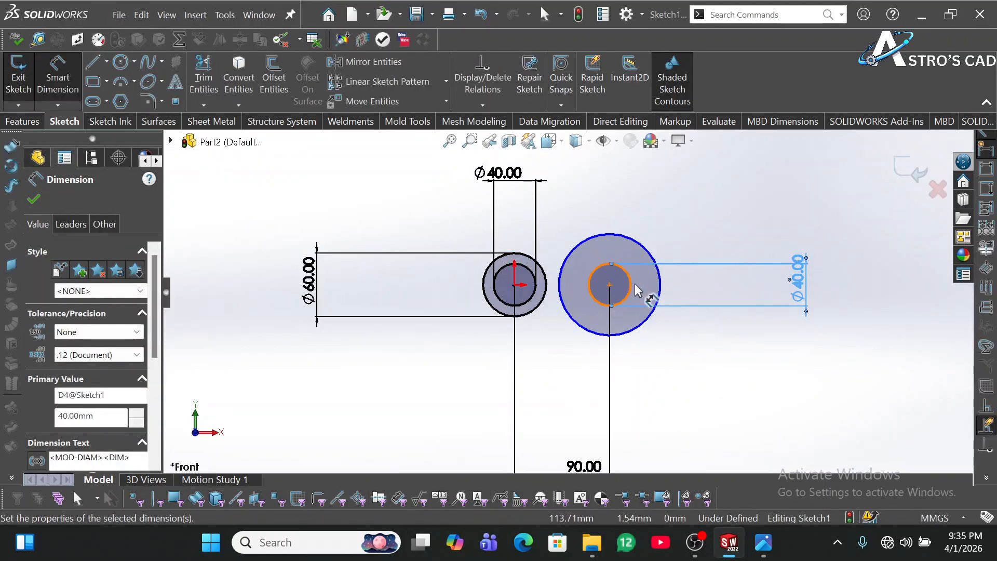
click(631, 290)
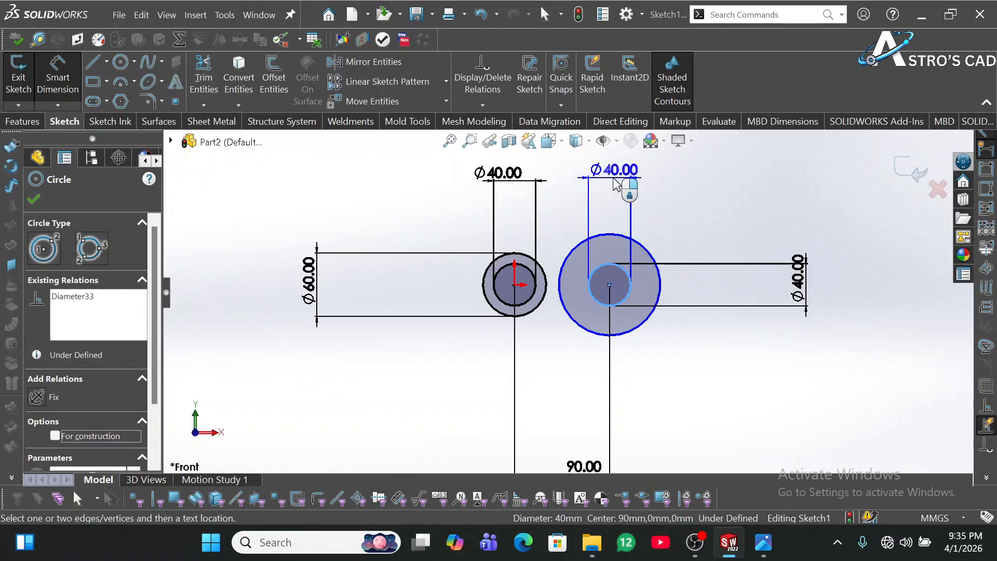
click(612, 178)
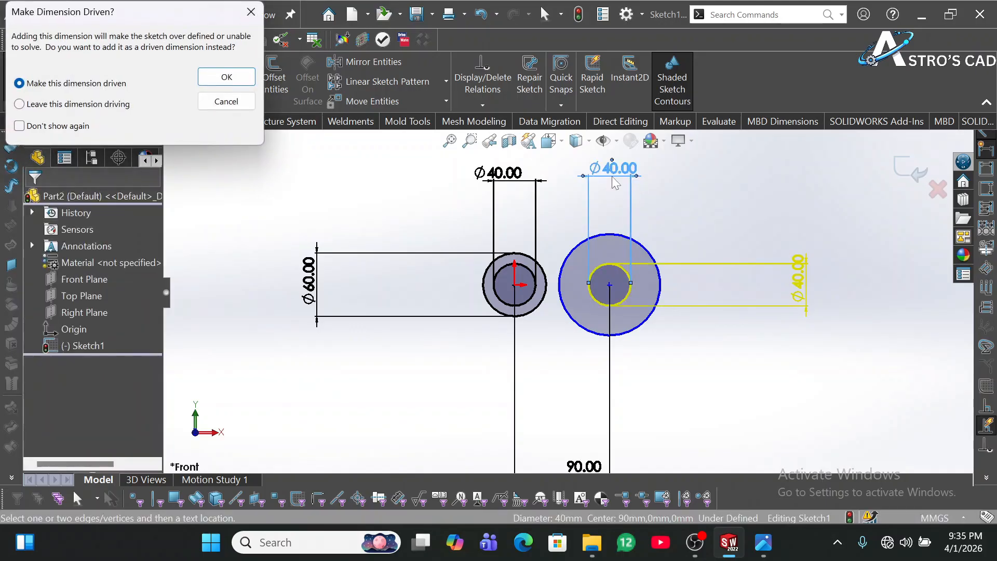
click(224, 101)
- Dimension the undimensioned circle of the pair away from the origin with a diameter of 20 mm
click(607, 241)
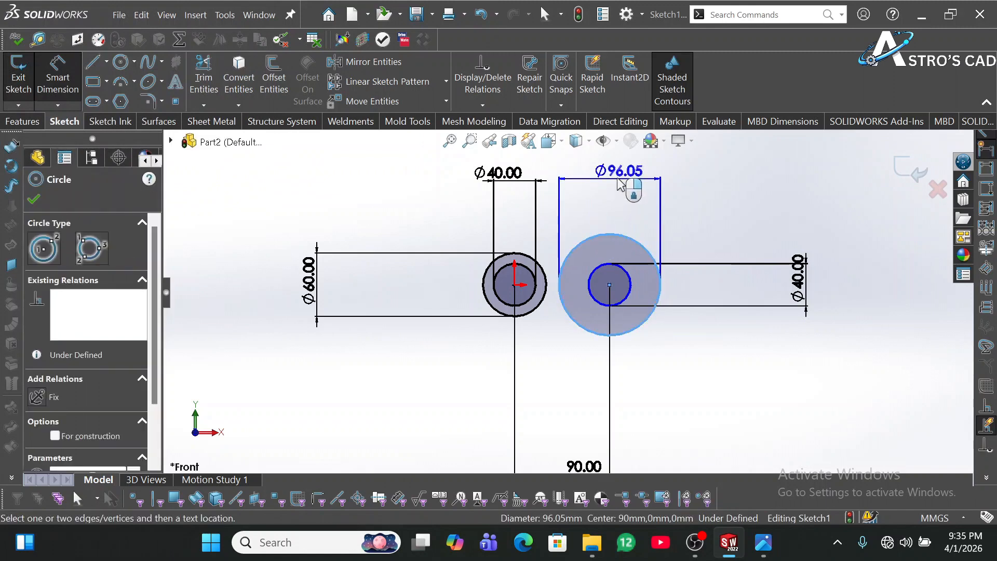
click(618, 179)
text(20)
key(Return)
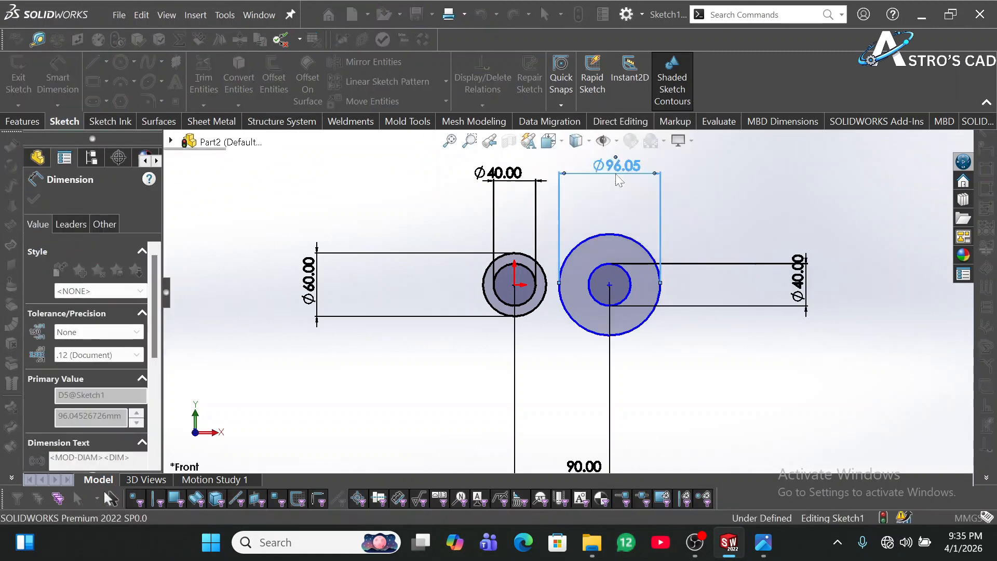
- Sketch a horizontal line about 143 mm long above the two pairs of circles, spanning both
scroll(566, 259, down, 5)
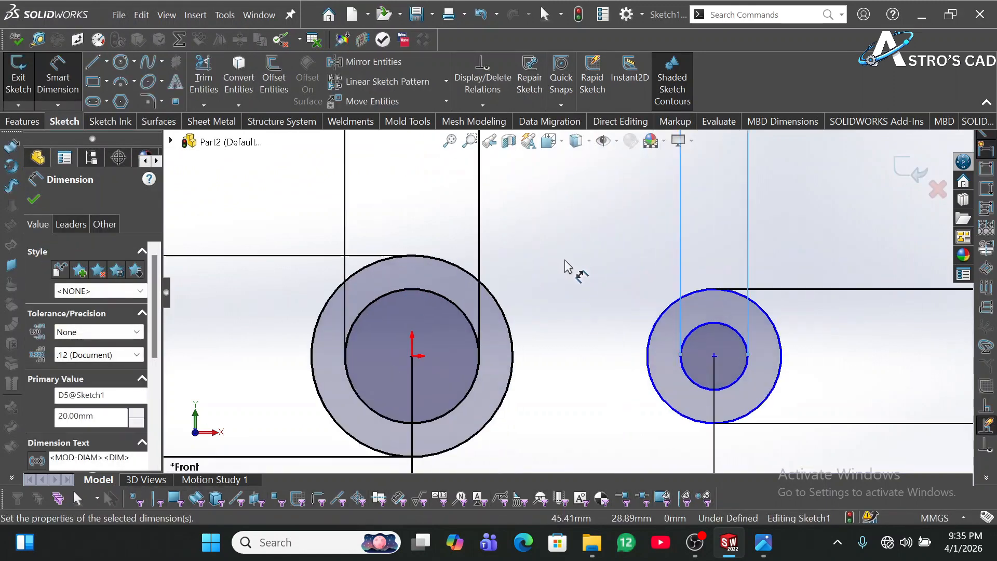
scroll(524, 229, up, 2)
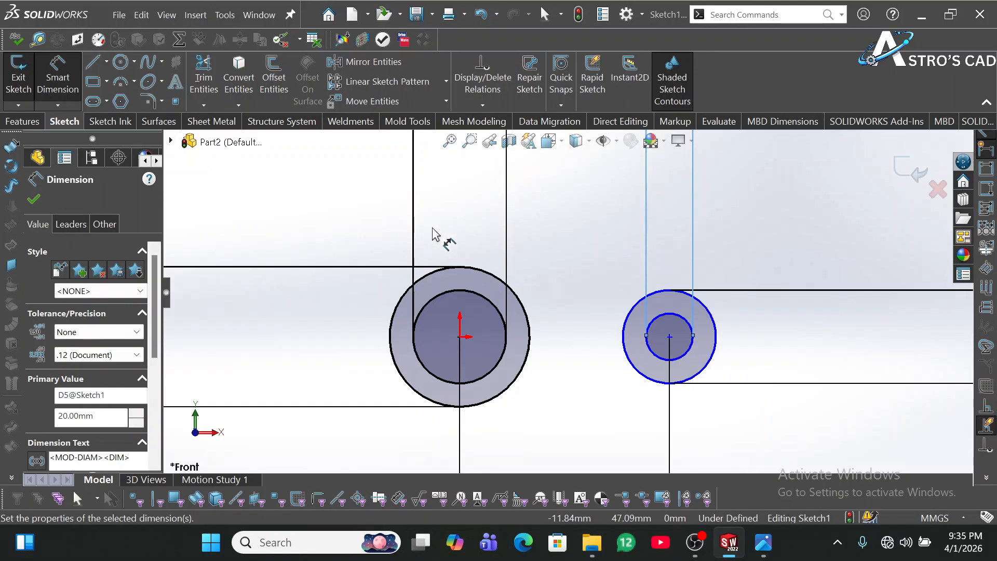
key(l)
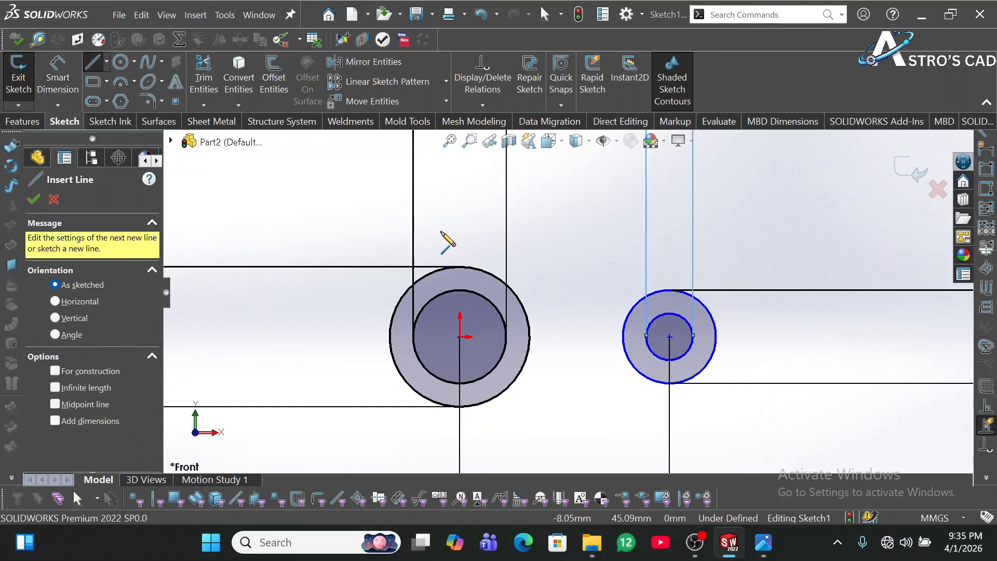
drag(440, 228, 772, 227)
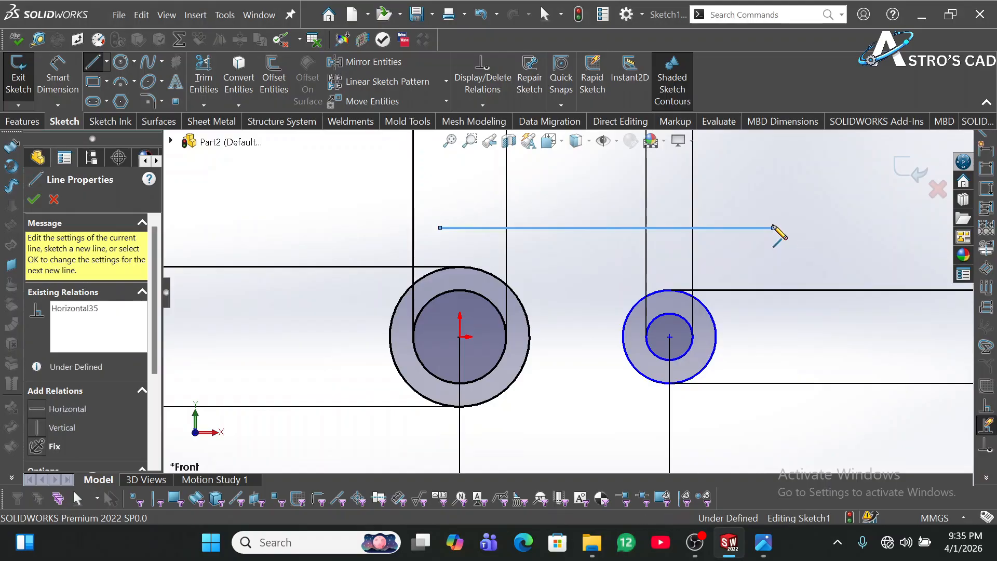
key(Escape)
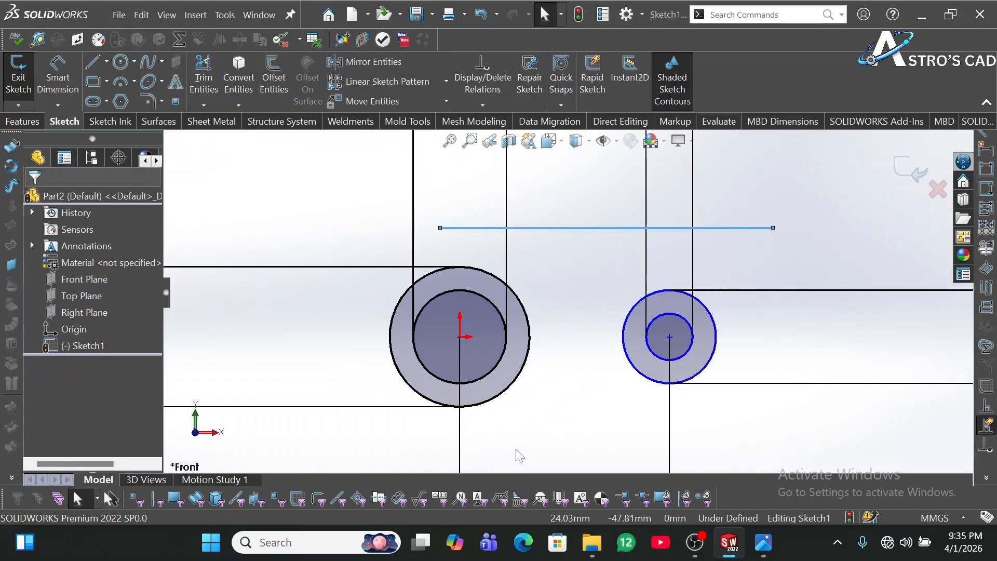
- Sketch a slightly sloped line about 164 mm long below the two pairs of circles, spanning both
key(l)
click(398, 446)
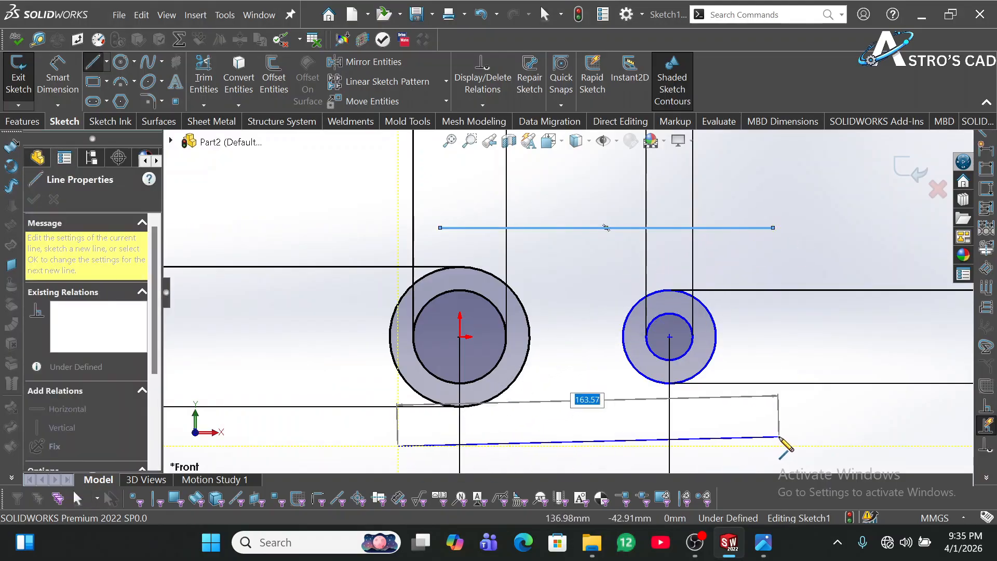
click(778, 437)
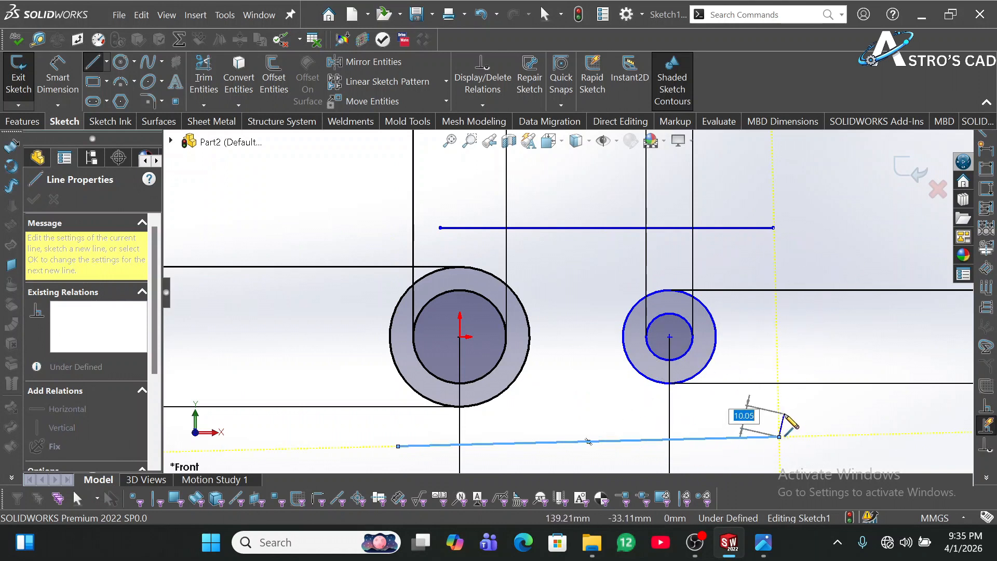
key(Escape)
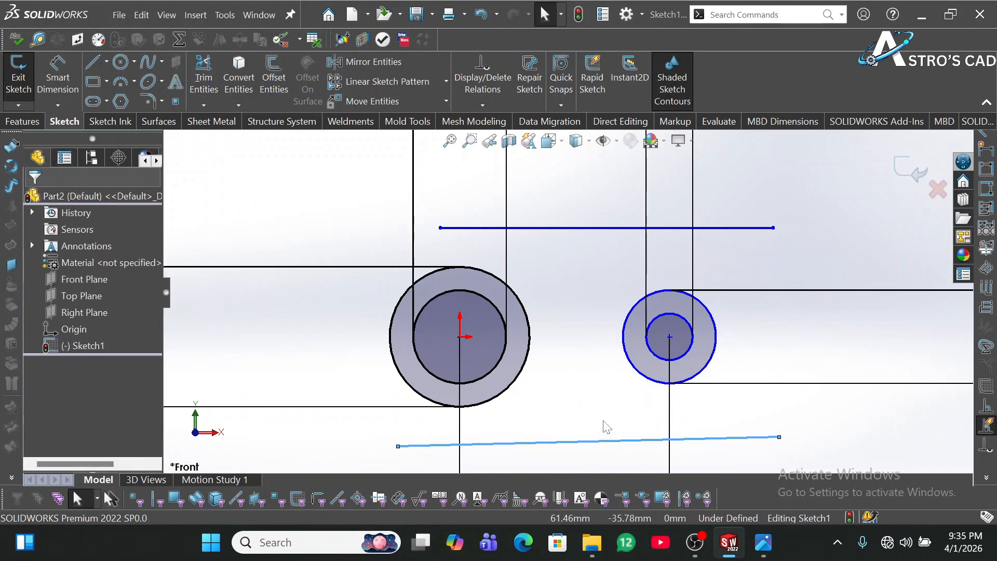
- Make the lower line tangent to the 60 mm circle and to the outer 40 mm circle of the other pair
click(606, 442)
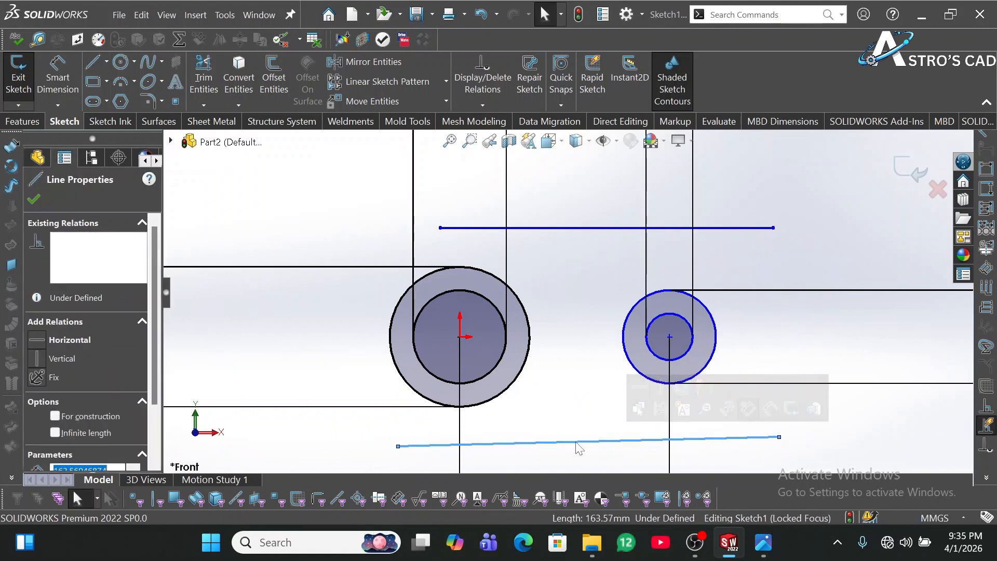
ctrl+click(509, 400)
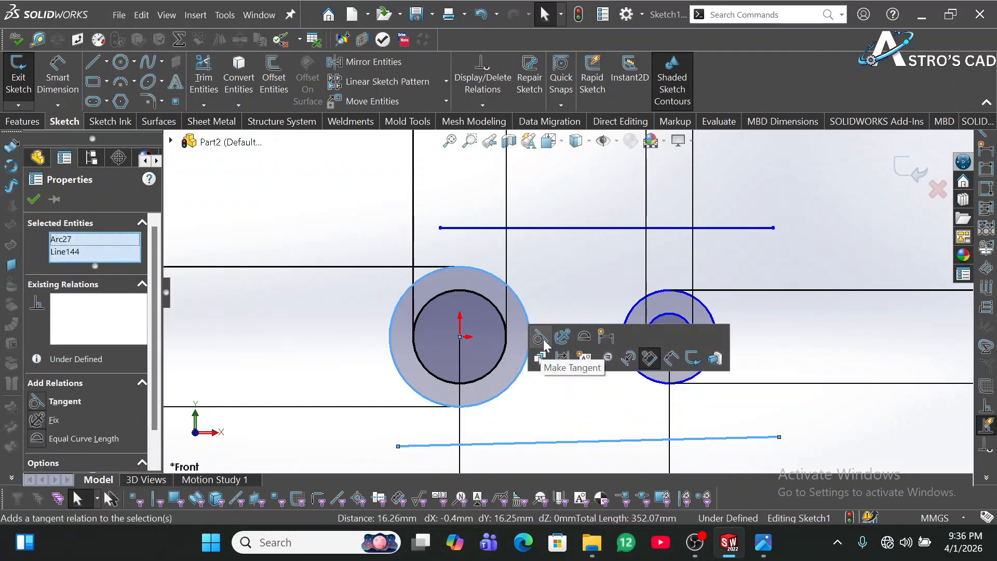
click(540, 339)
click(566, 445)
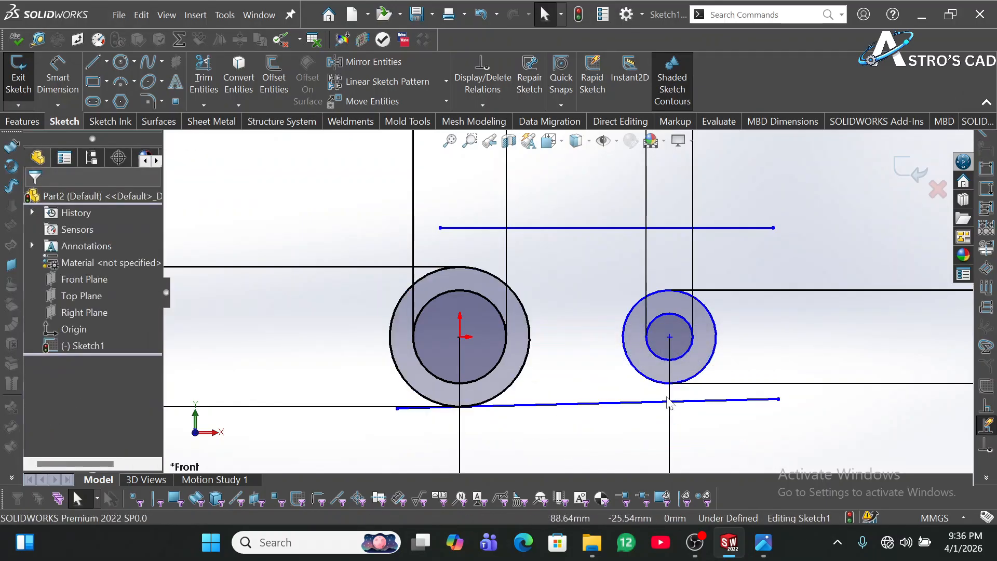
click(684, 403)
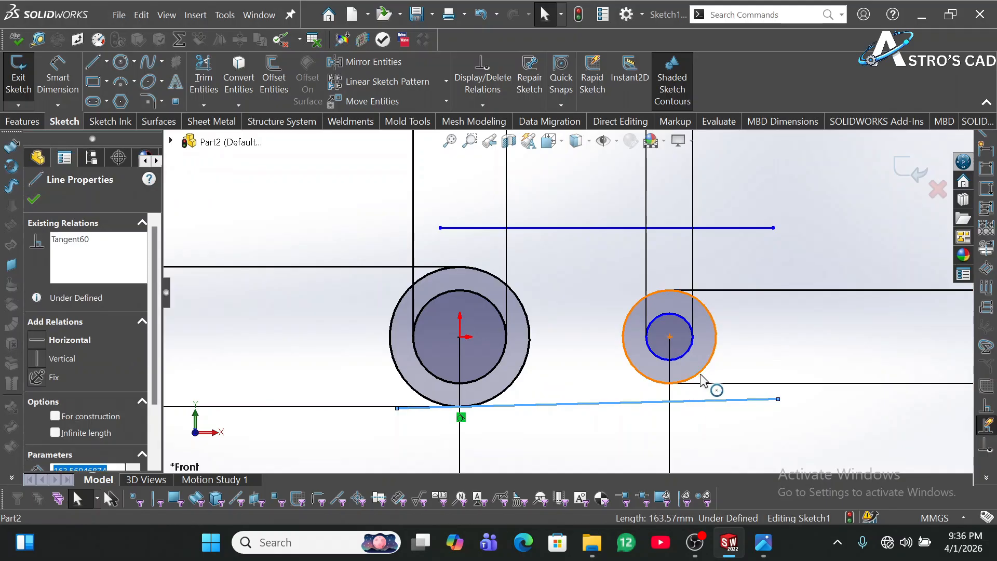
ctrl+click(701, 378)
click(732, 318)
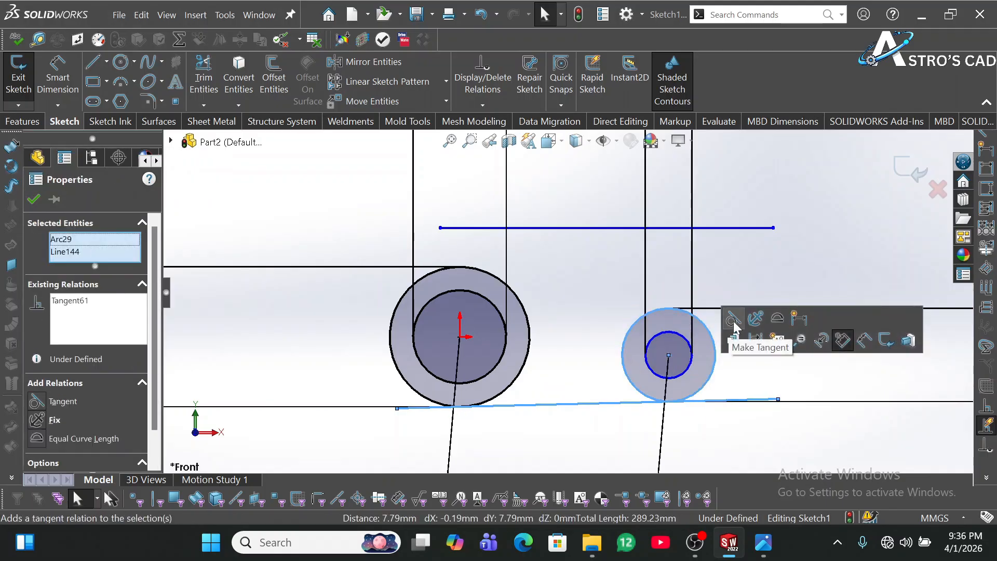
- Make the upper horizontal line tangent to the outer circle of each pair
click(725, 228)
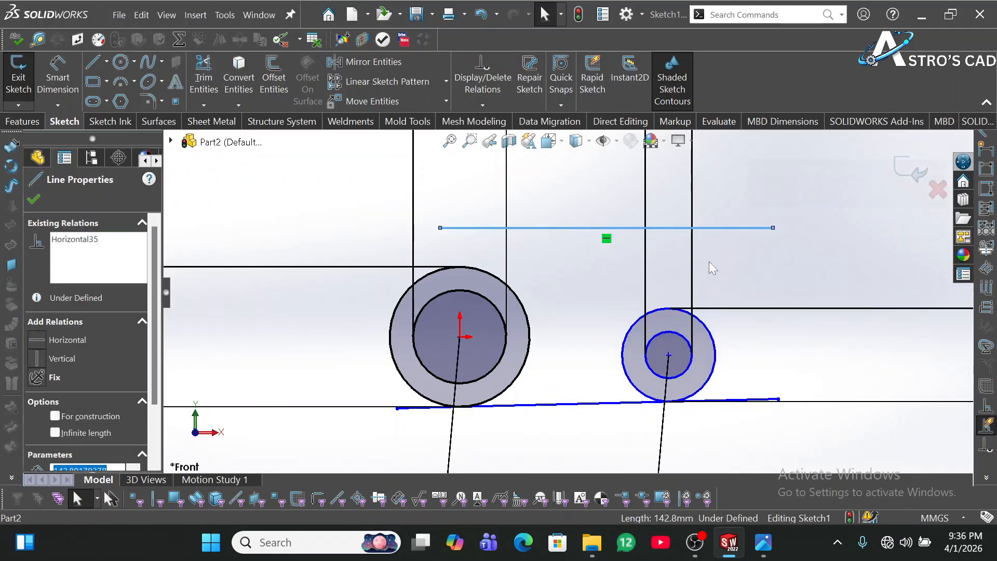
ctrl+click(668, 311)
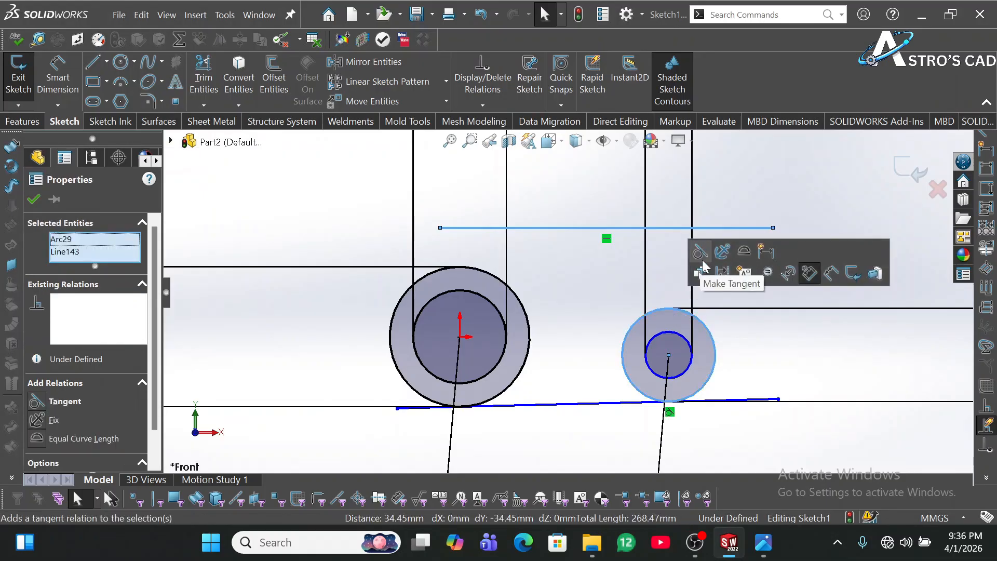
click(701, 258)
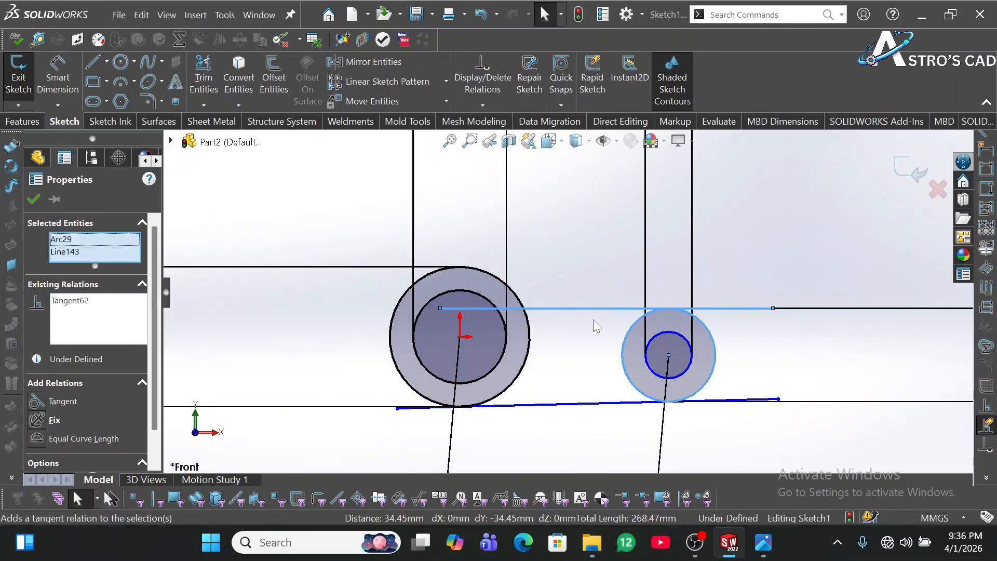
ctrl+click(464, 273)
click(554, 315)
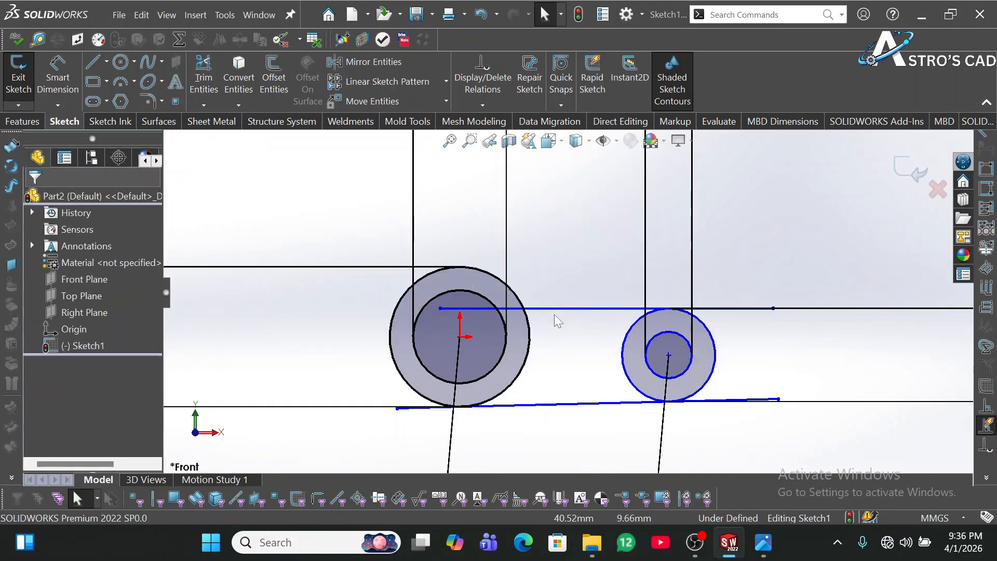
click(555, 311)
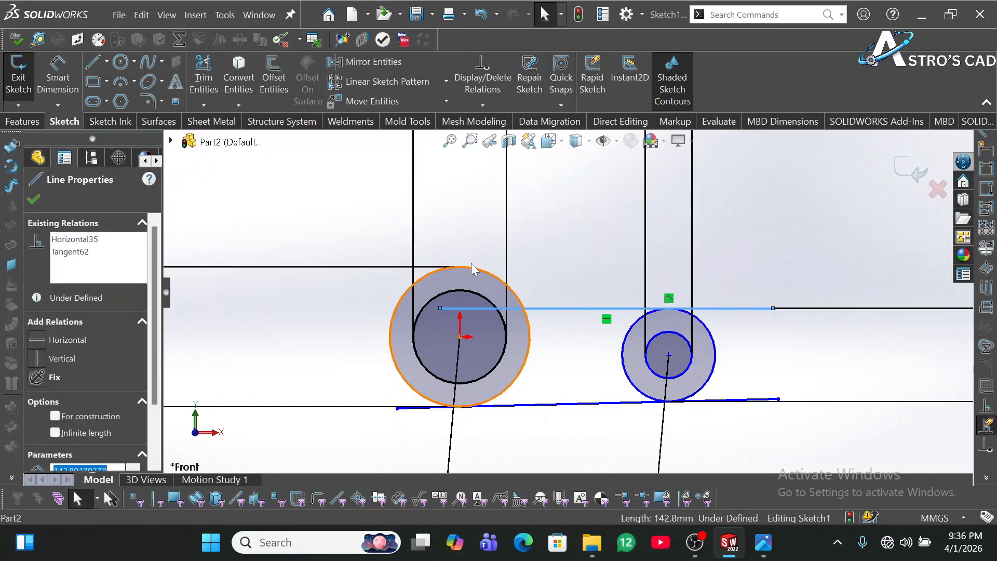
ctrl+click(472, 274)
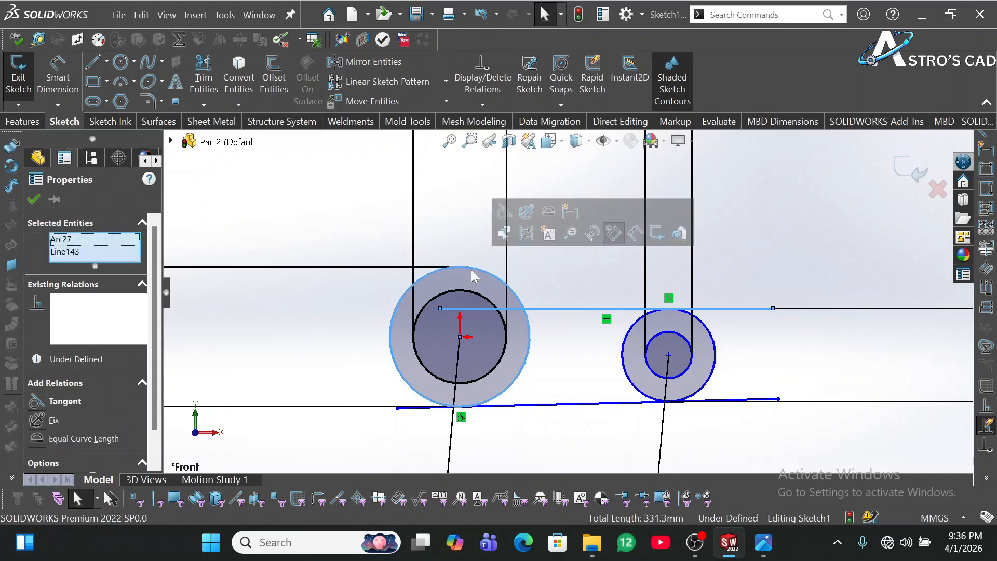
click(504, 217)
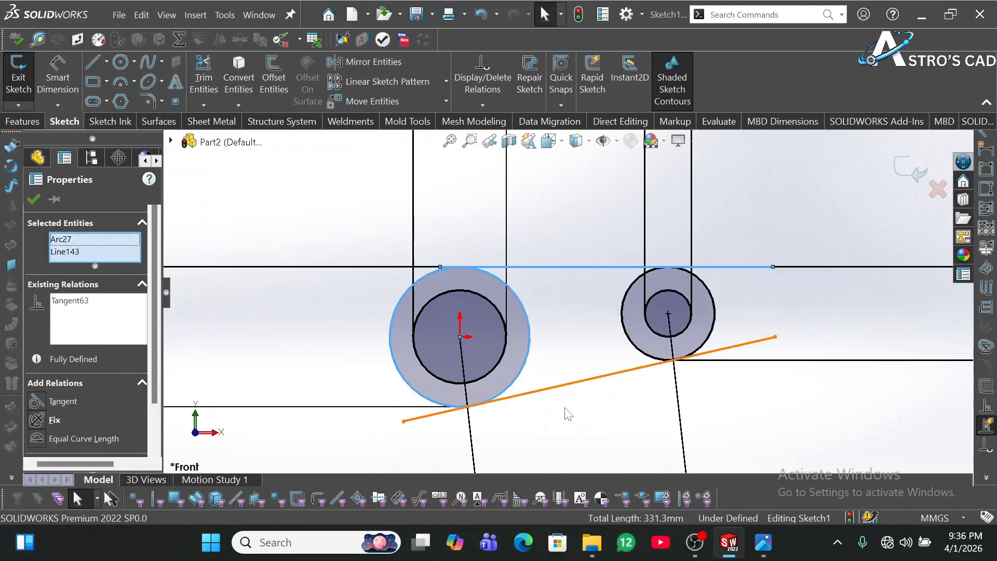
click(572, 418)
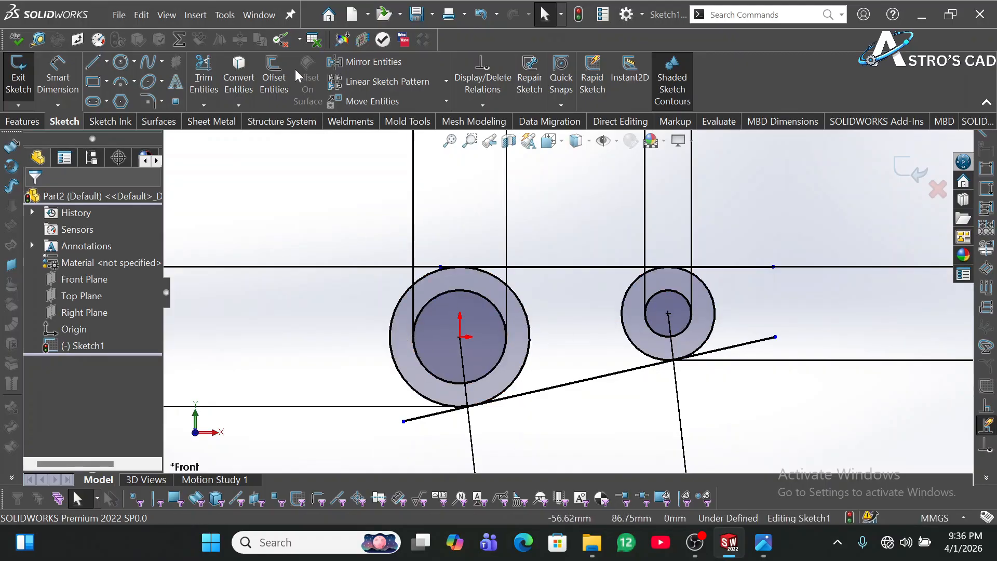
- Draw a horizontal construction centerline about 186 mm long through the origin, extending past both pairs of circles
click(106, 63)
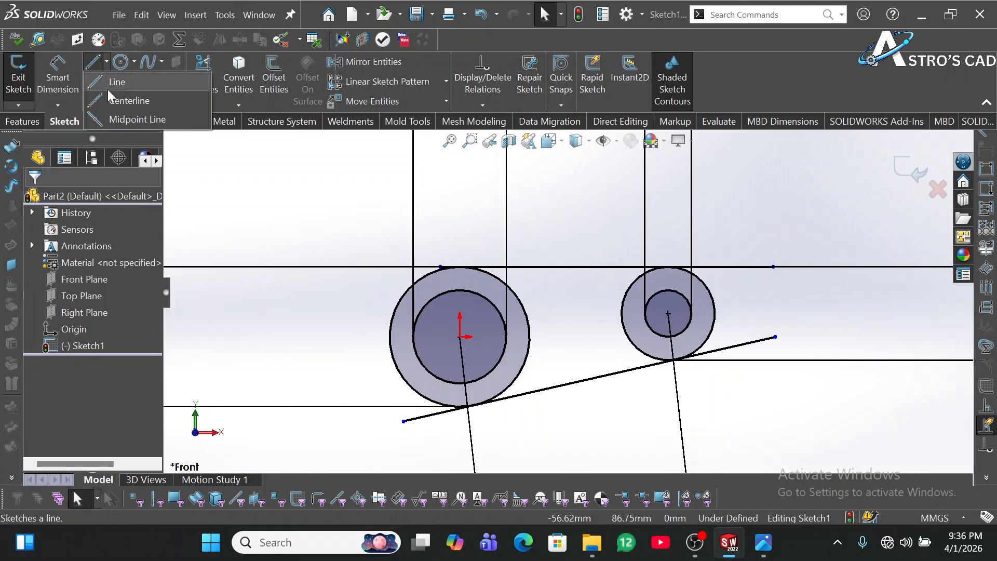
click(111, 98)
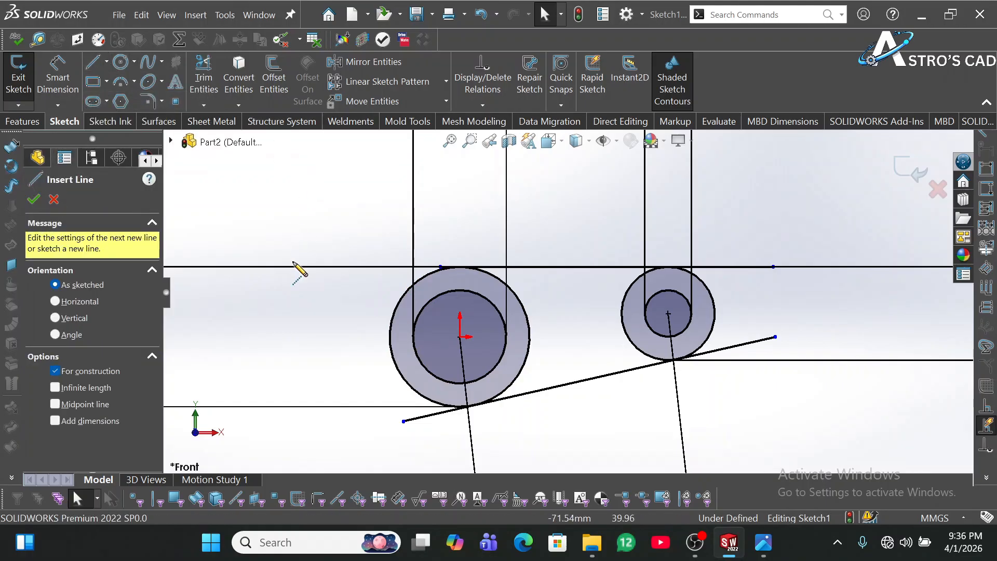
click(362, 336)
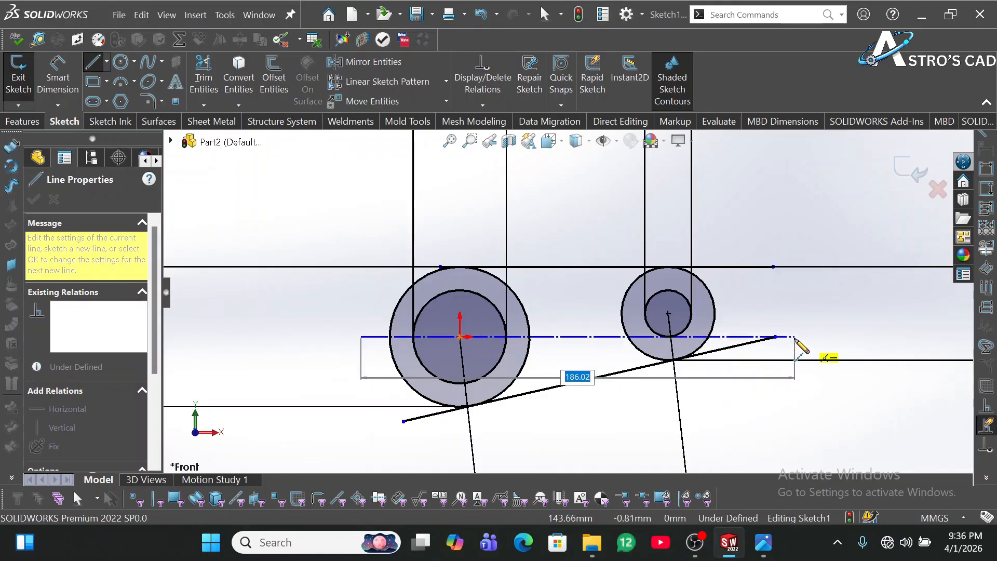
click(794, 337)
key(Escape)
key(Escape)
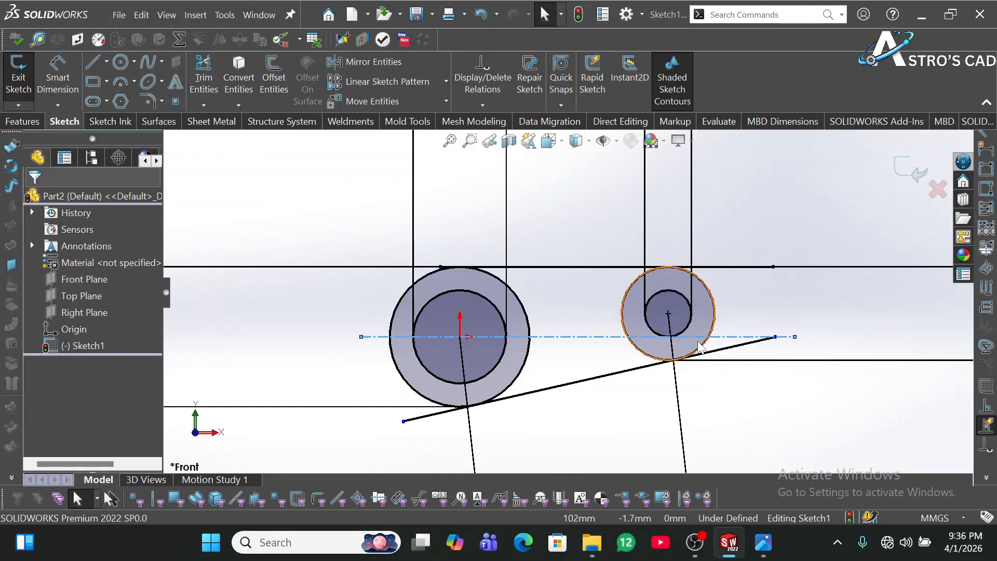
key(Escape)
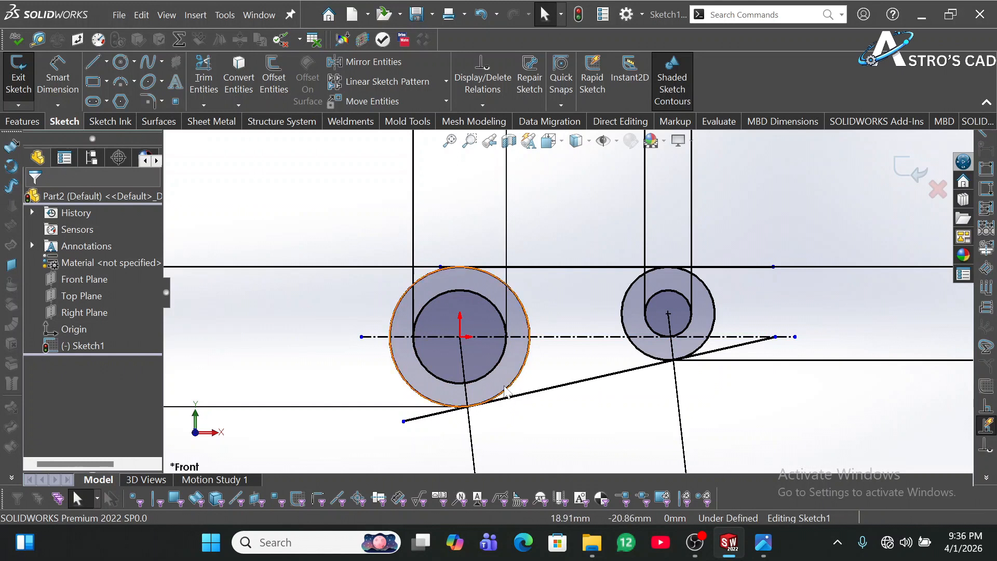
- Try to add a horizontal relation between the centres of the two circle pairs
click(459, 345)
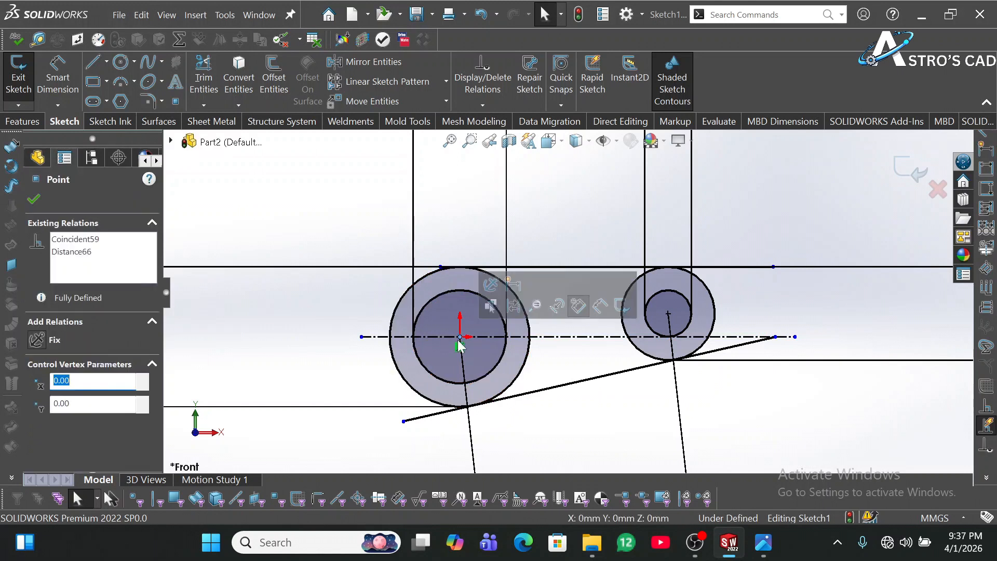
ctrl+click(667, 314)
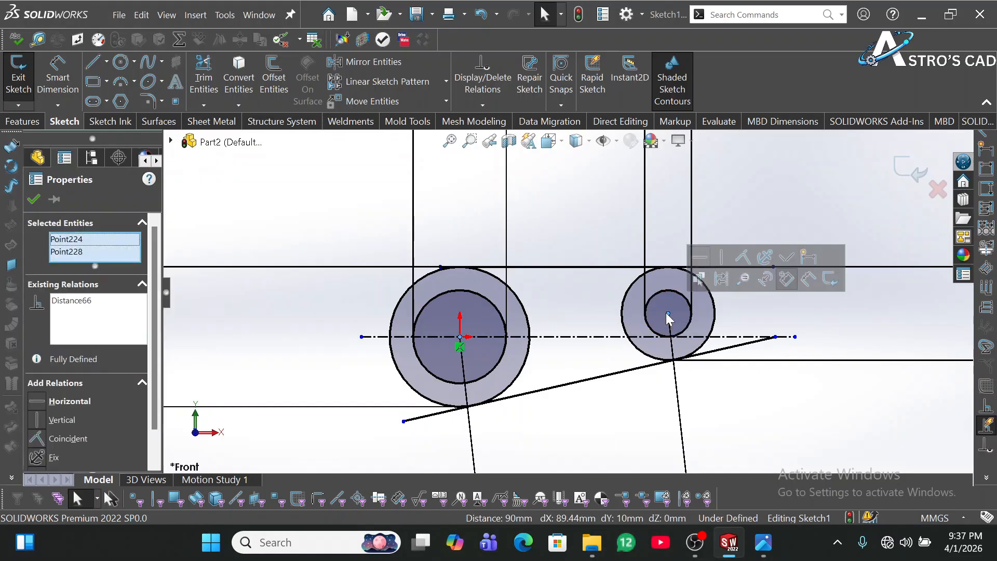
click(700, 259)
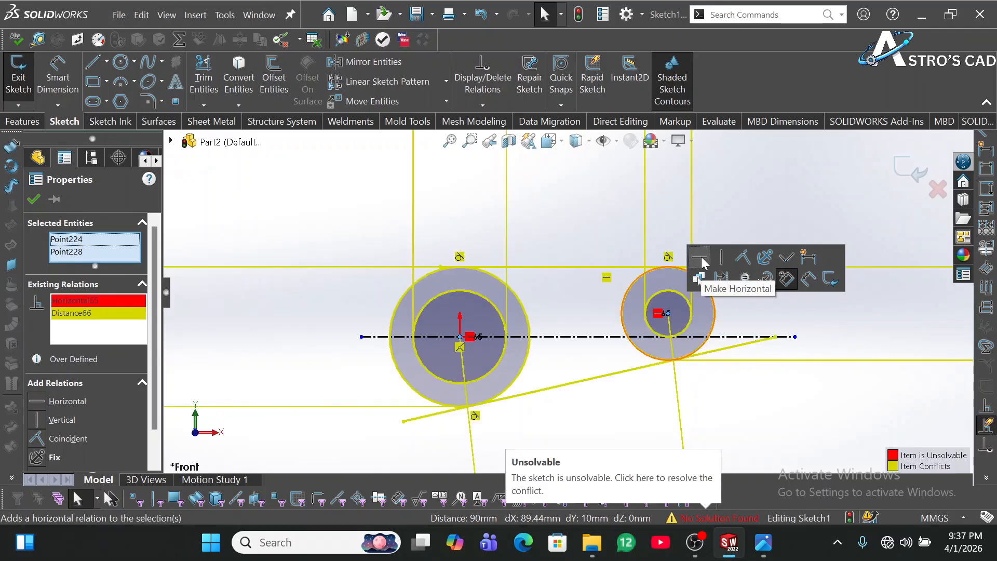
- Delete the 90 mm distance and the horizontal relation between the two circle centres
scroll(680, 337, up, 5)
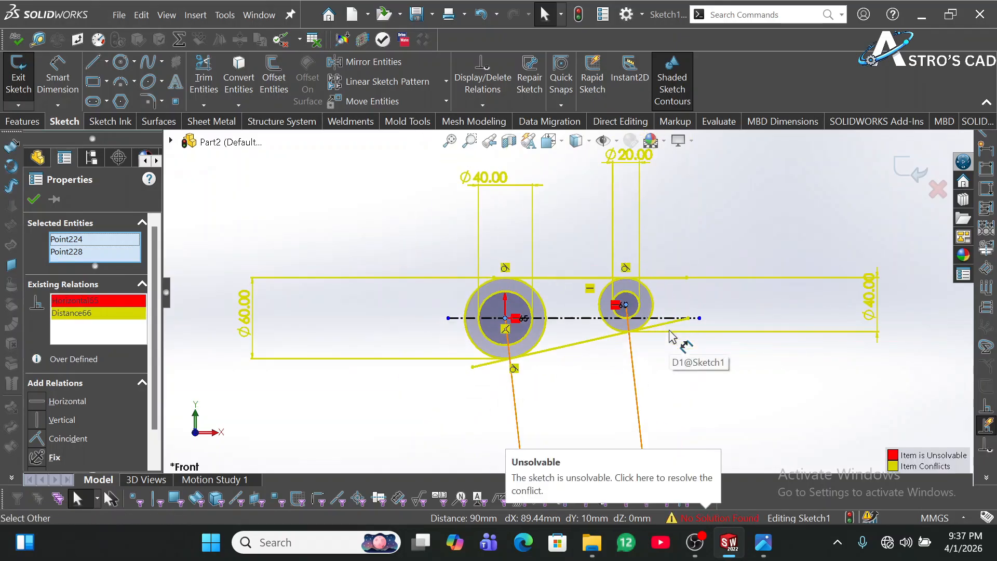
scroll(673, 336, up, 3)
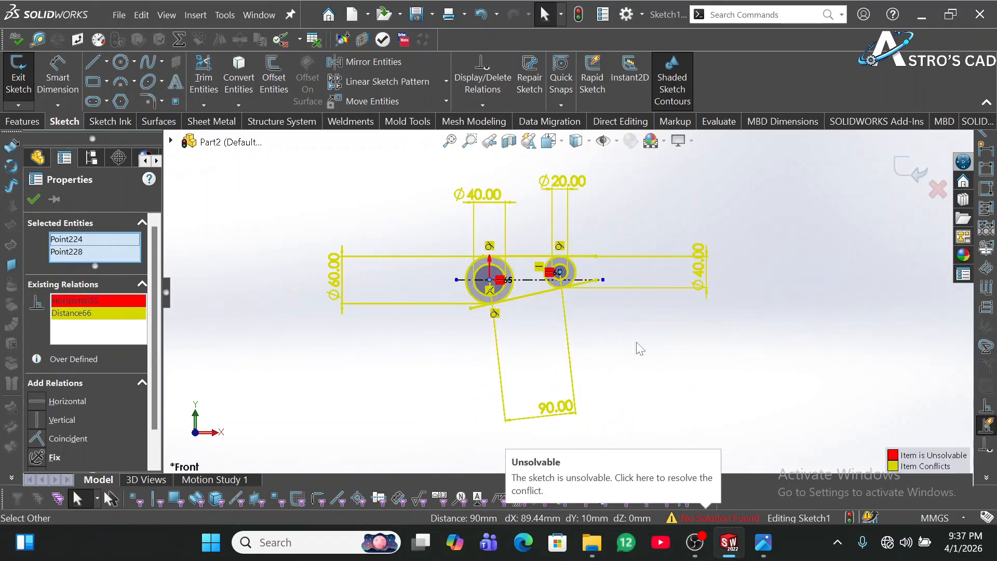
scroll(571, 279, down, 3)
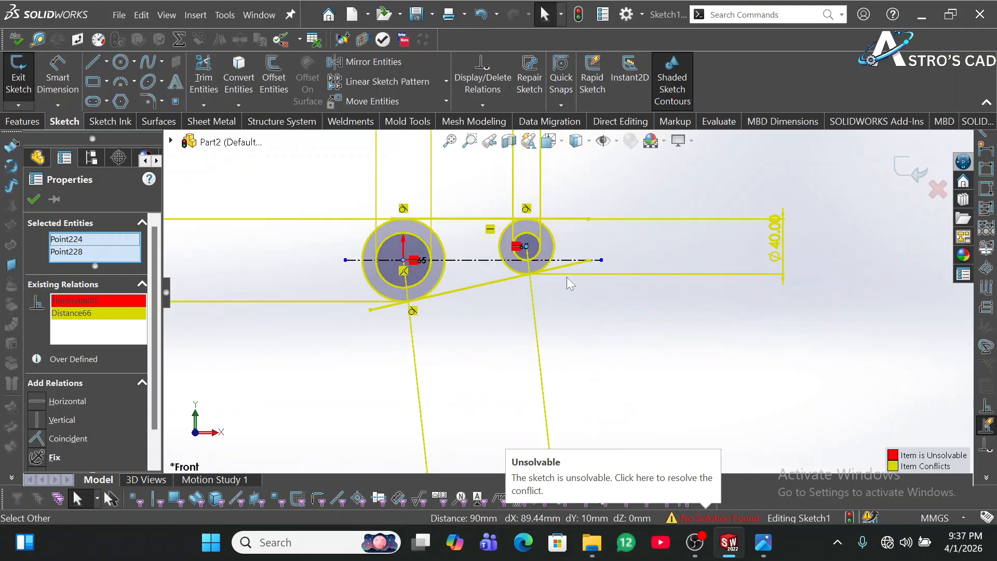
right_click(107, 311)
click(141, 341)
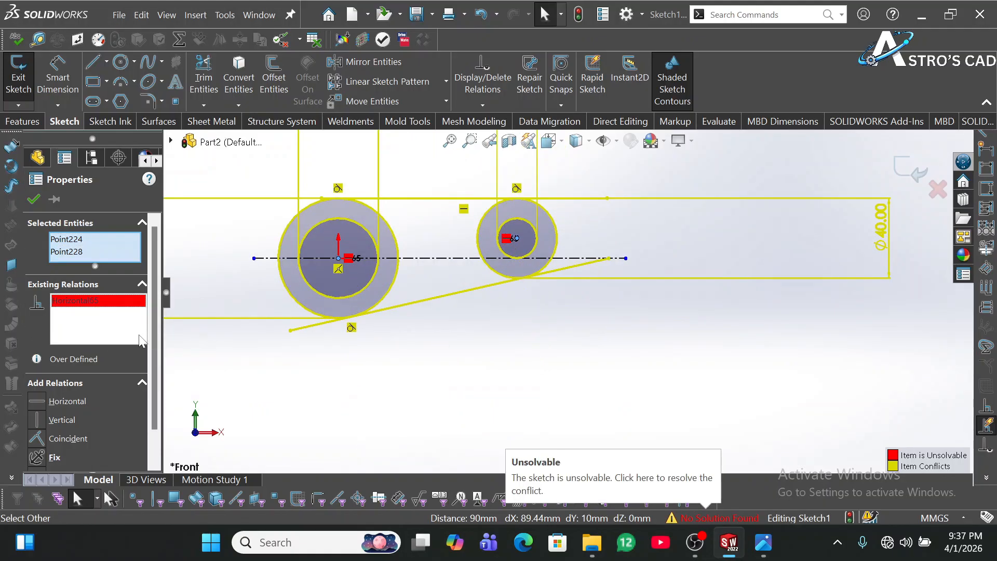
right_click(134, 312)
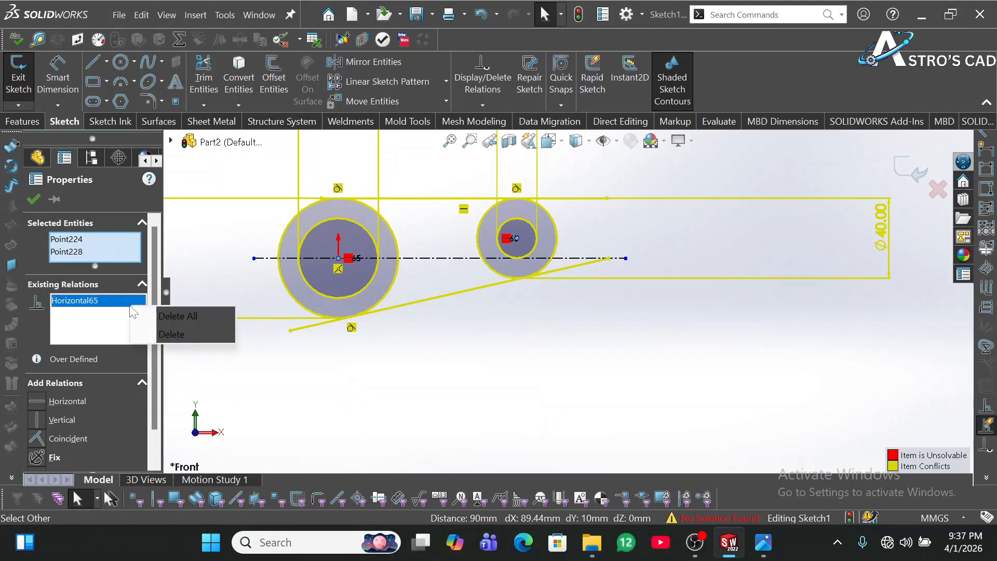
click(171, 314)
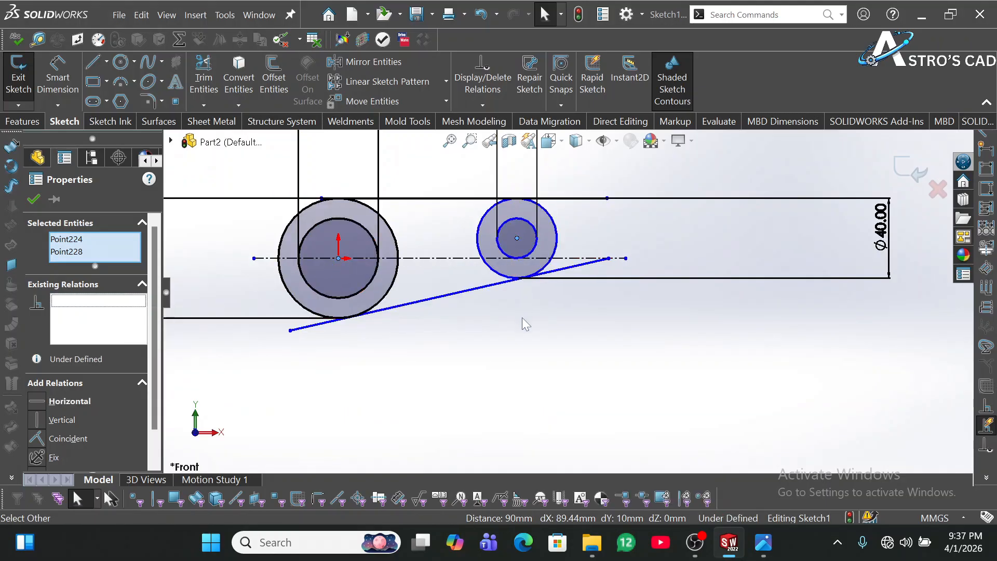
- Delete the horizontal relation from the upper tangent line joining the two outer circles
click(462, 198)
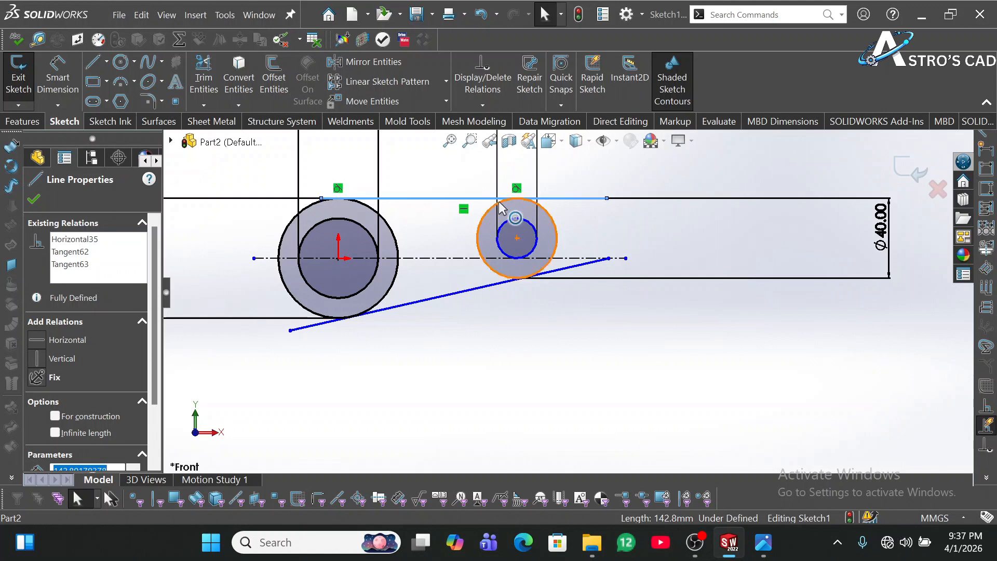
click(464, 210)
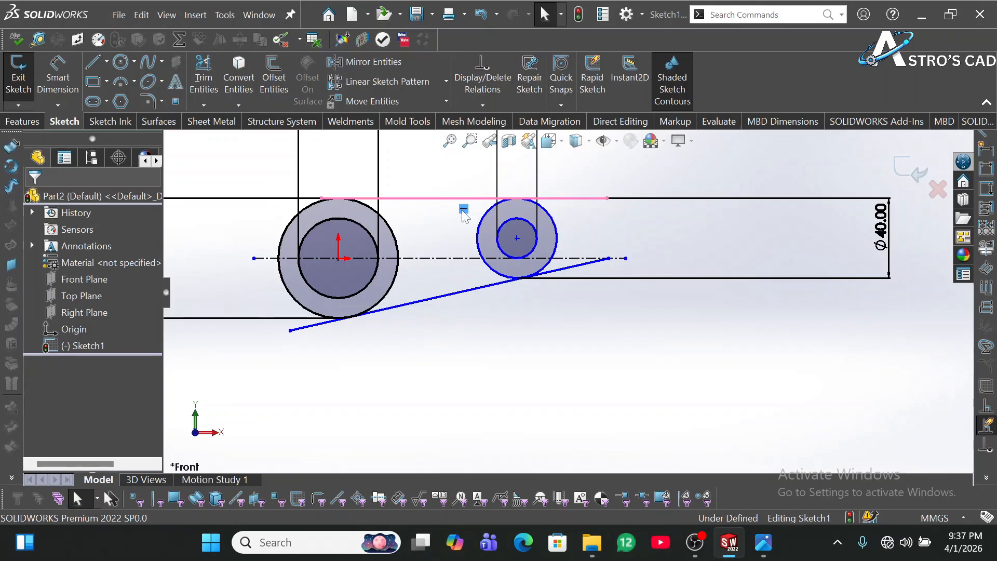
key(Delete)
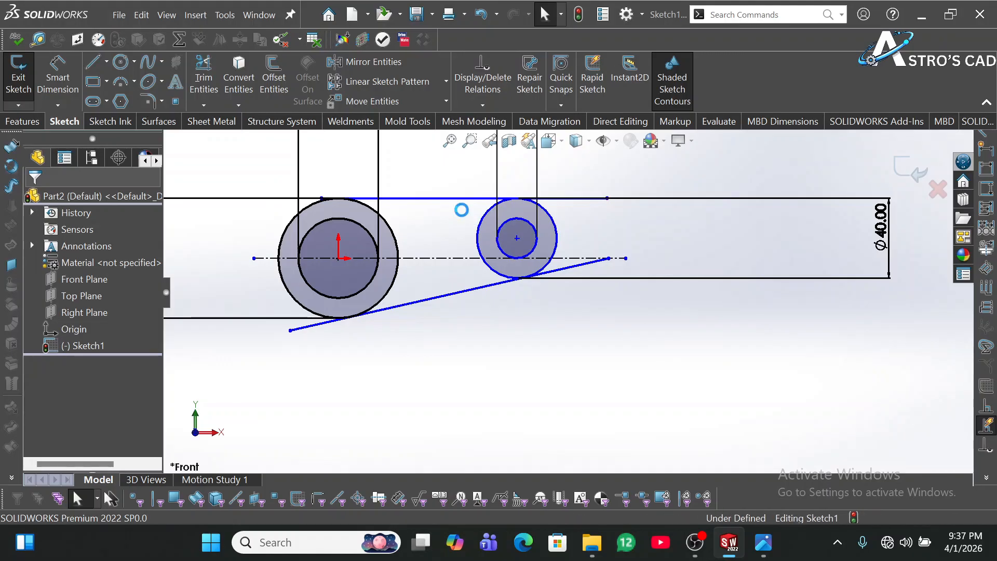
- Add a horizontal relation between the small circle pair's centre and the large pair's centre at the origin
click(518, 238)
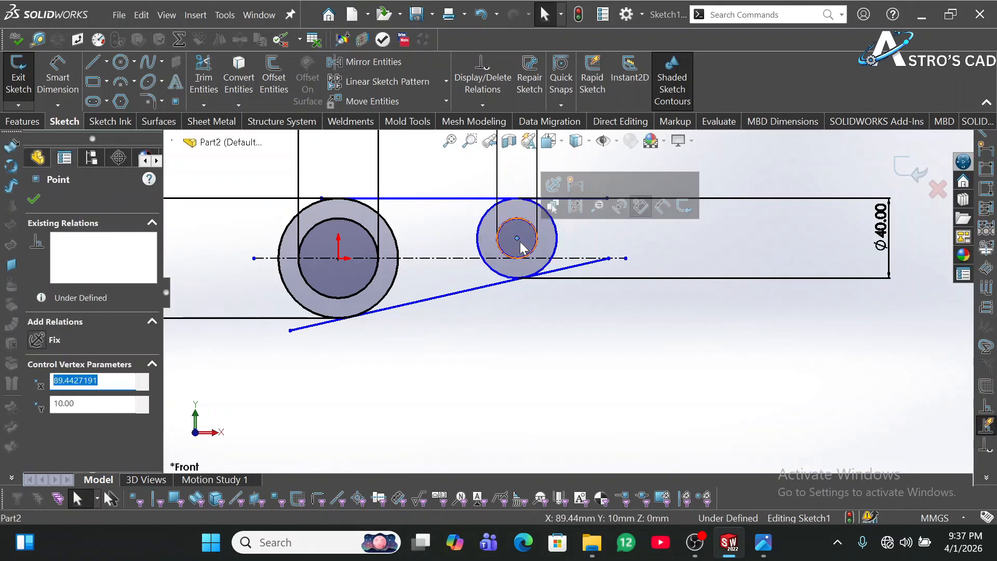
ctrl+click(338, 259)
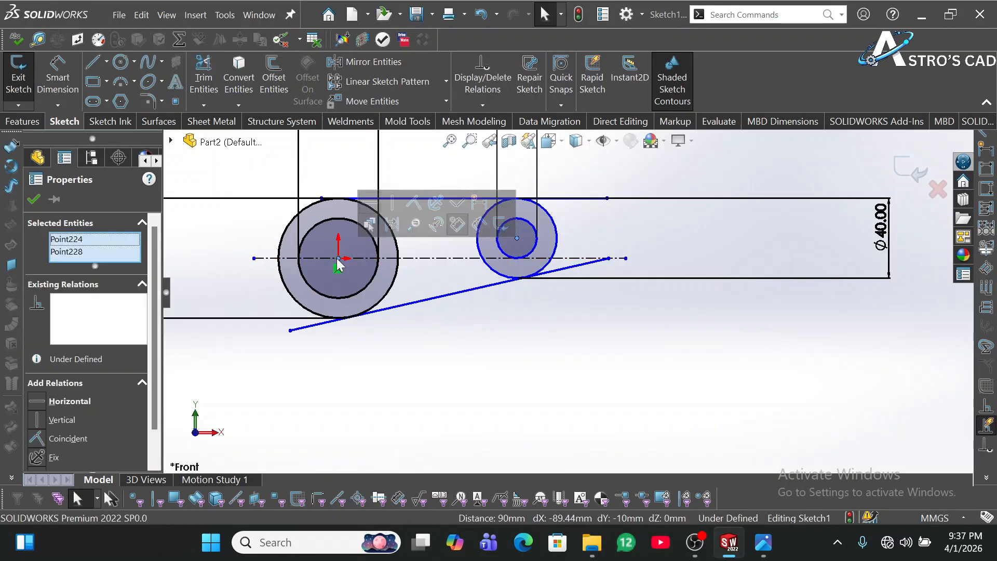
click(369, 208)
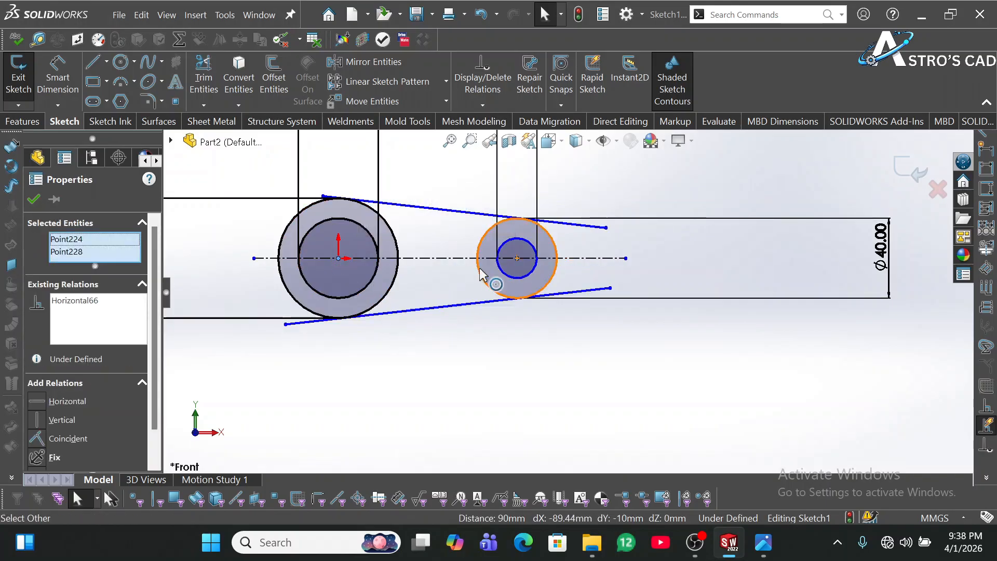
- Dimension the distance between the two circle centres below the profile and set it to 90 mm
click(62, 74)
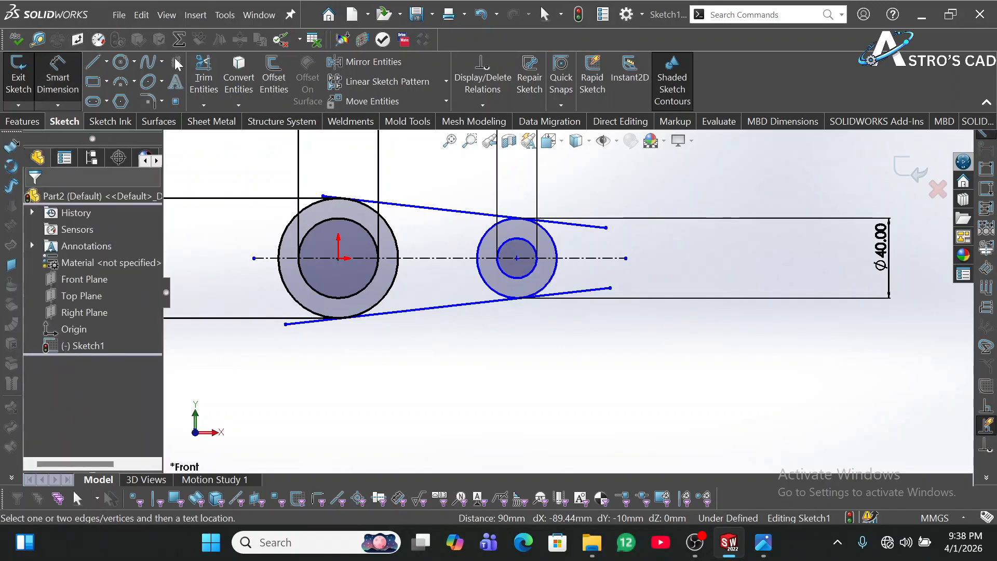
click(338, 257)
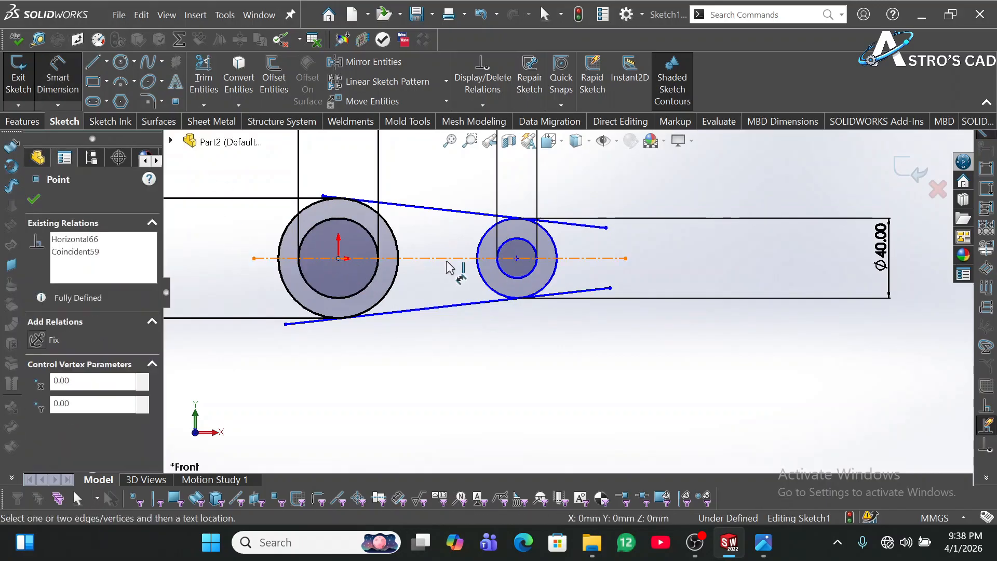
click(516, 258)
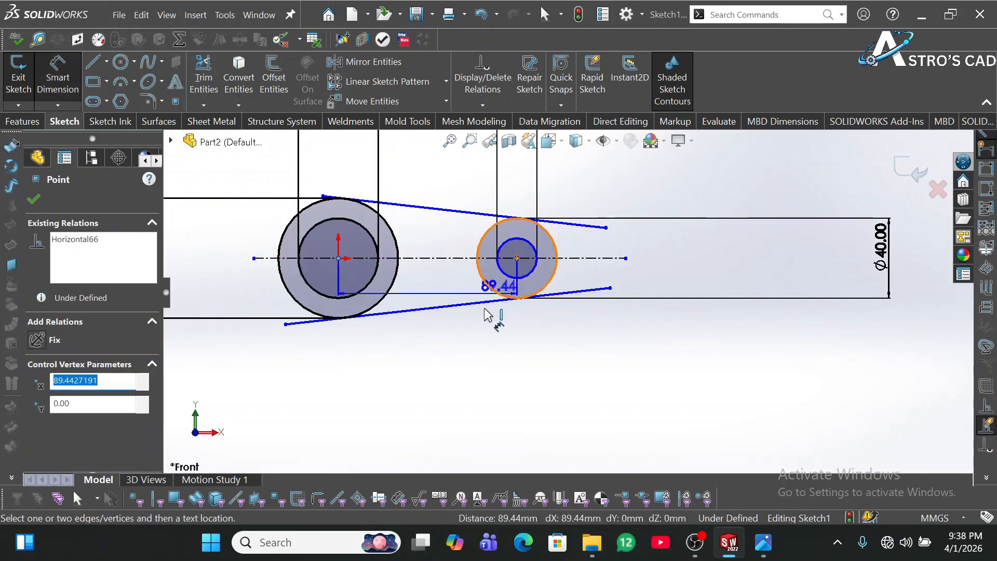
click(435, 387)
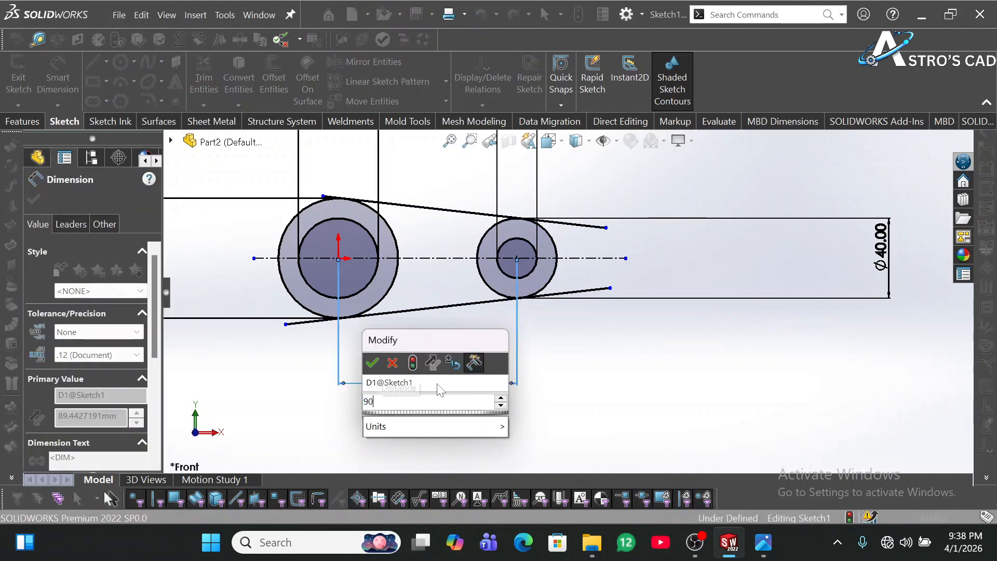
key(Escape)
text(90)
key(Return)
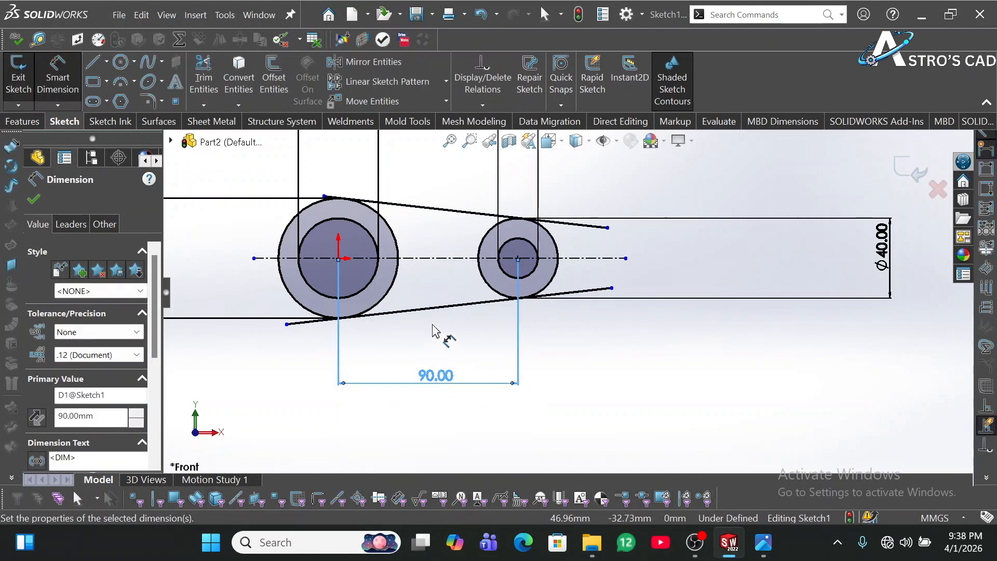
scroll(440, 337, down, 3)
key(Escape)
- Power trim both tangent lines' ends beyond their tangent points and the centerline's overhang past the small outer circle
scroll(482, 307, up, 3)
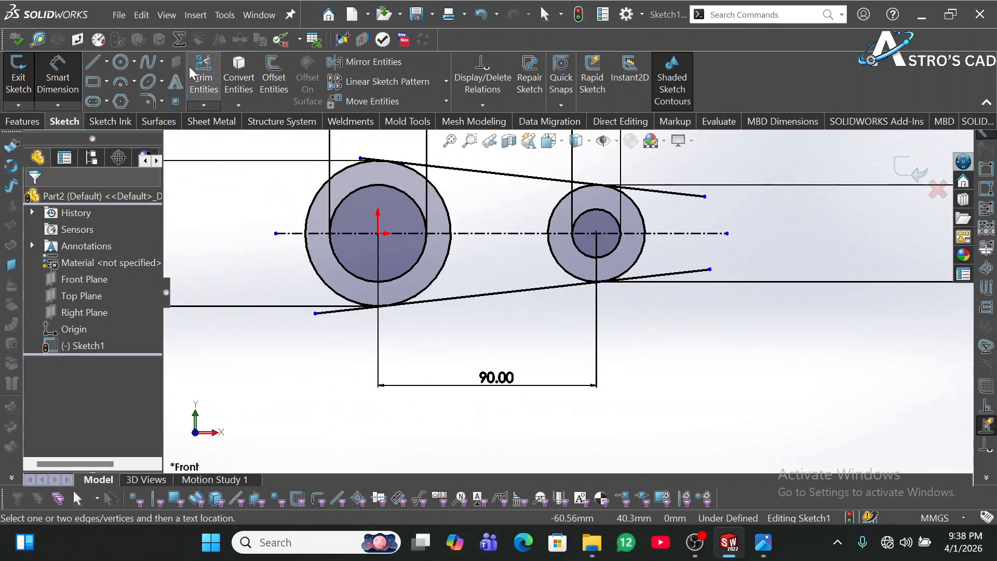
click(201, 74)
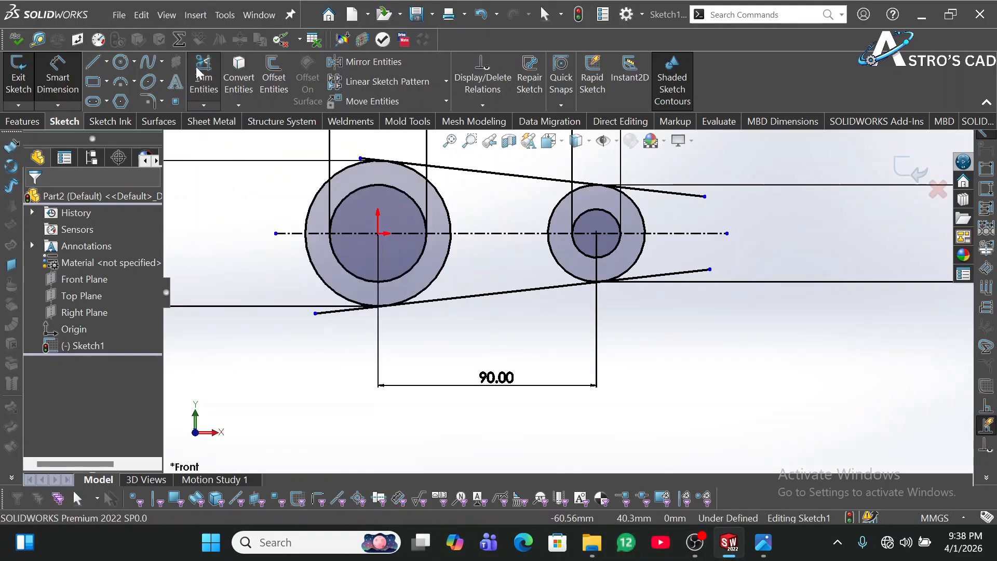
drag(625, 307, 655, 277)
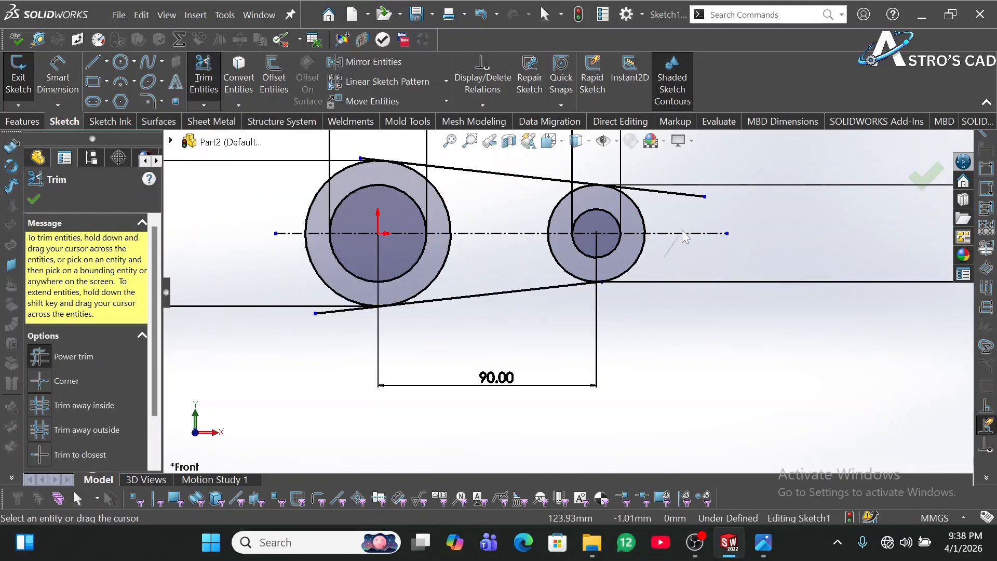
drag(684, 237, 675, 180)
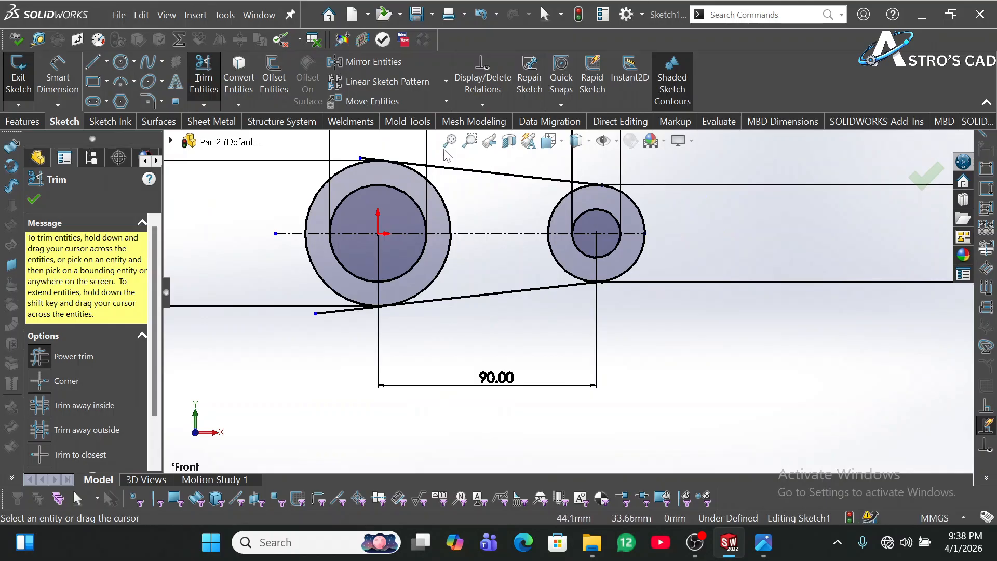
drag(348, 323, 334, 305)
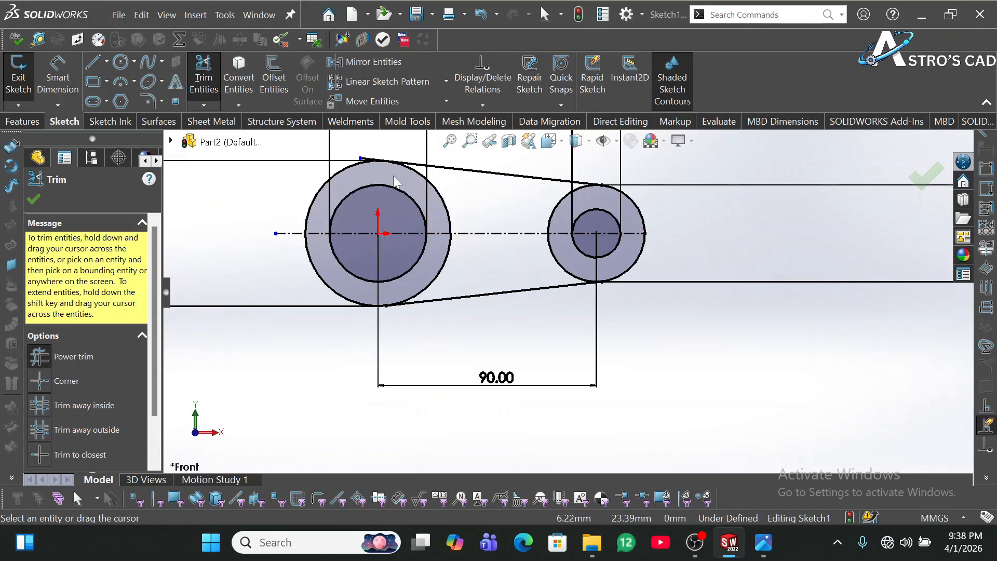
scroll(394, 176, down, 5)
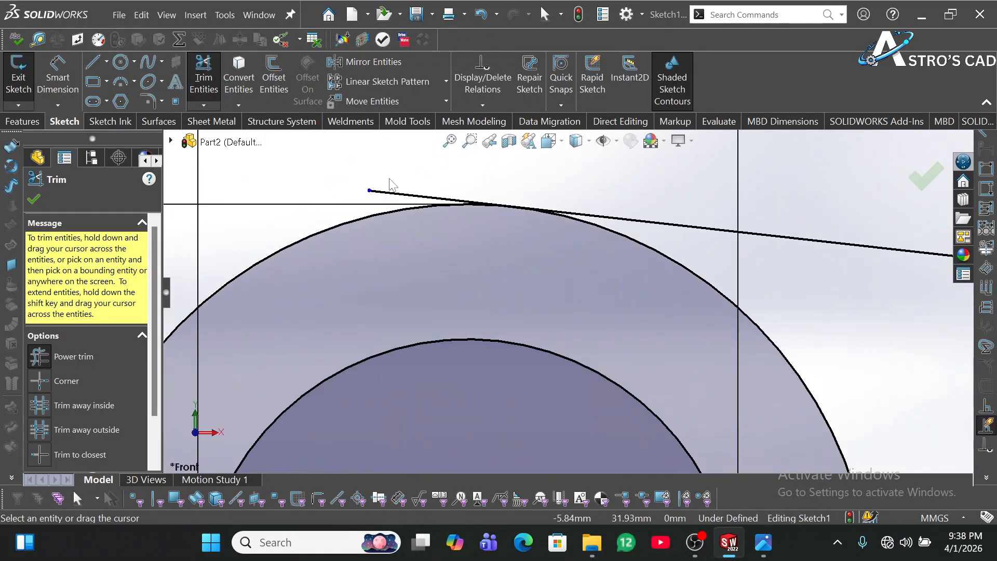
scroll(390, 179, down, 3)
drag(428, 197, 418, 230)
scroll(414, 228, up, 5)
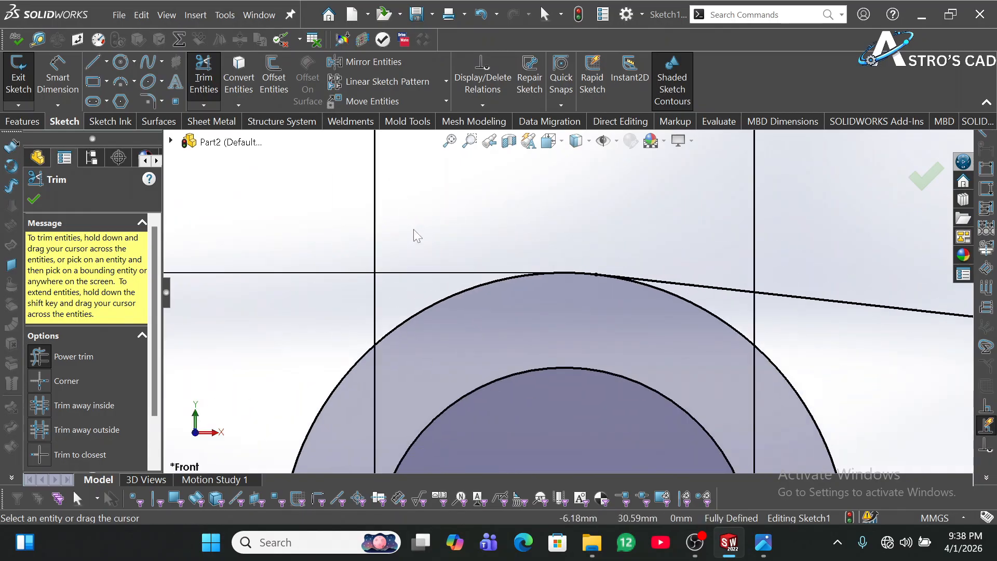
- Power trim the inner arcs of both outer circles between the tangent lines to leave one closed link outline
scroll(413, 229, up, 6)
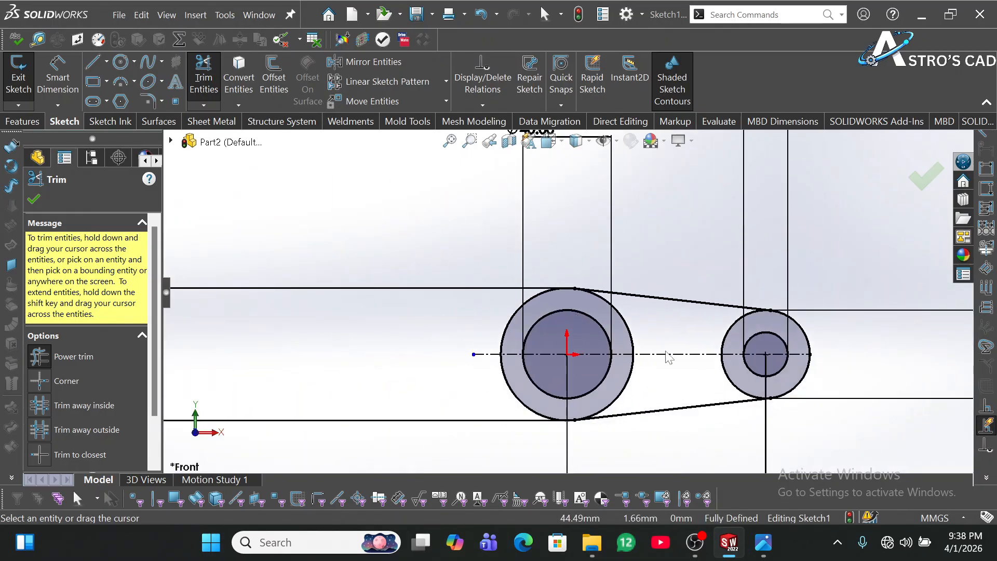
scroll(669, 357, down, 4)
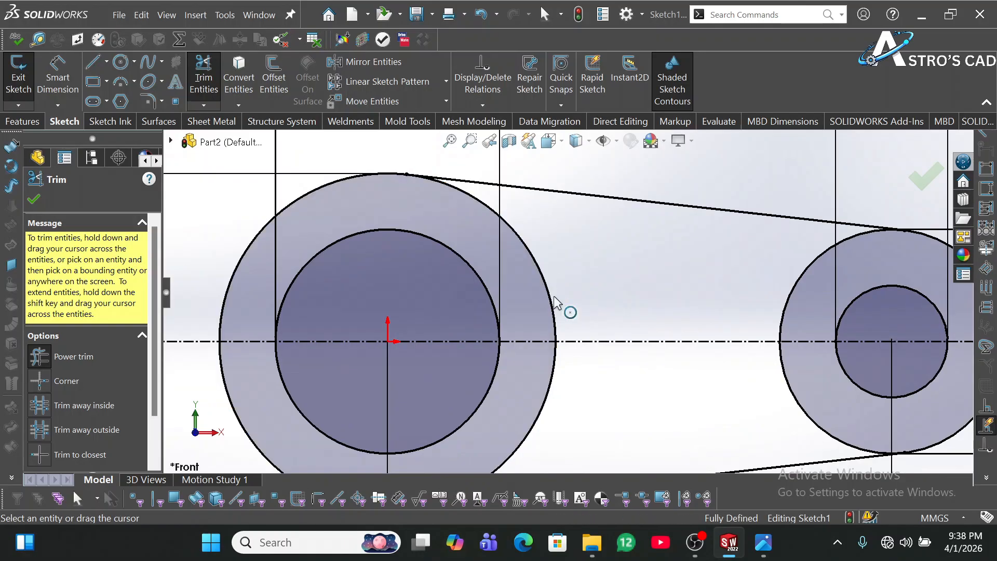
drag(581, 266, 535, 278)
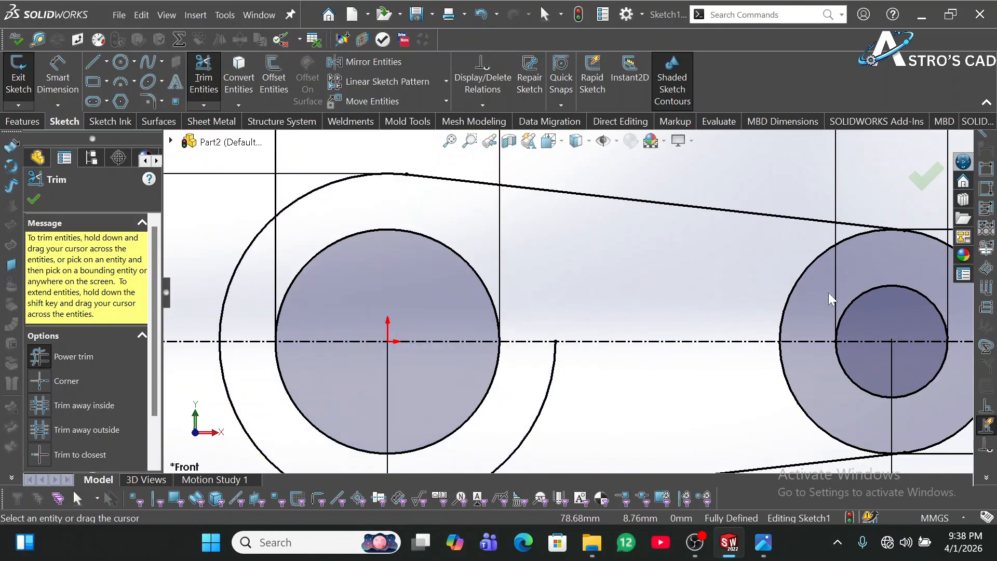
mouse_move(786, 268)
mouse_down()
mouse_move(812, 311)
mouse_move(812, 378)
mouse_move(719, 391)
mouse_up()
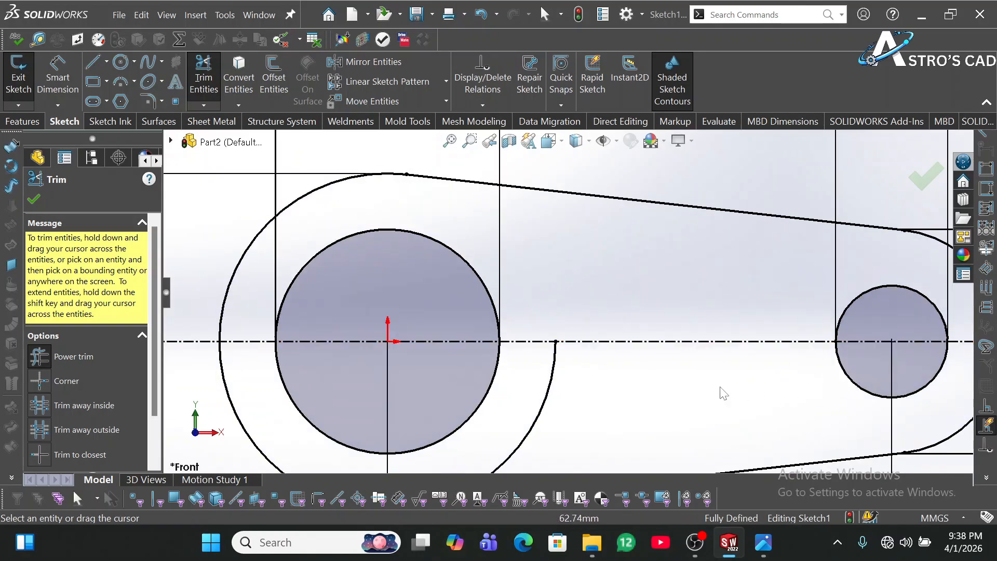
drag(528, 411, 567, 429)
scroll(606, 369, up, 10)
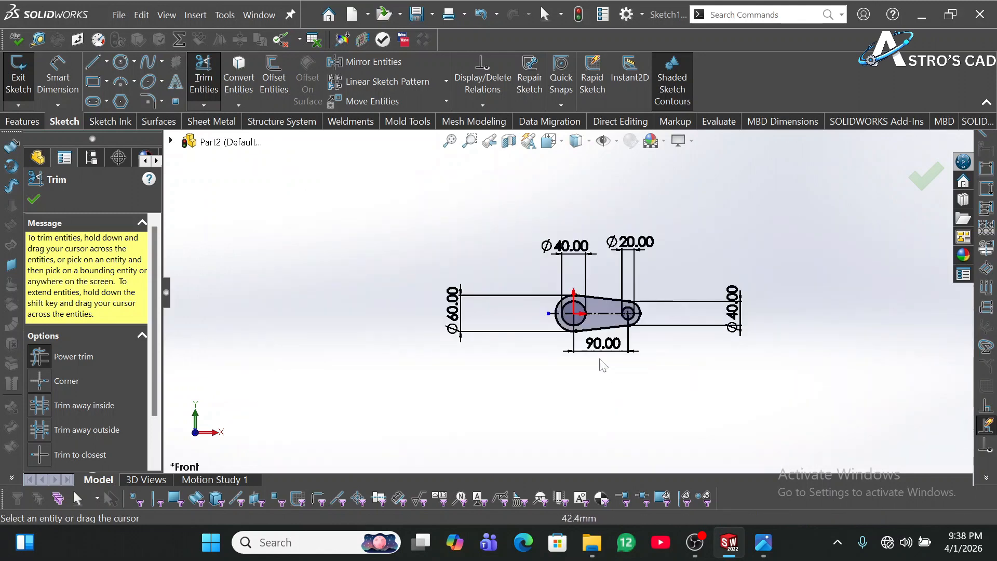
scroll(612, 315, down, 5)
scroll(590, 312, up, 3)
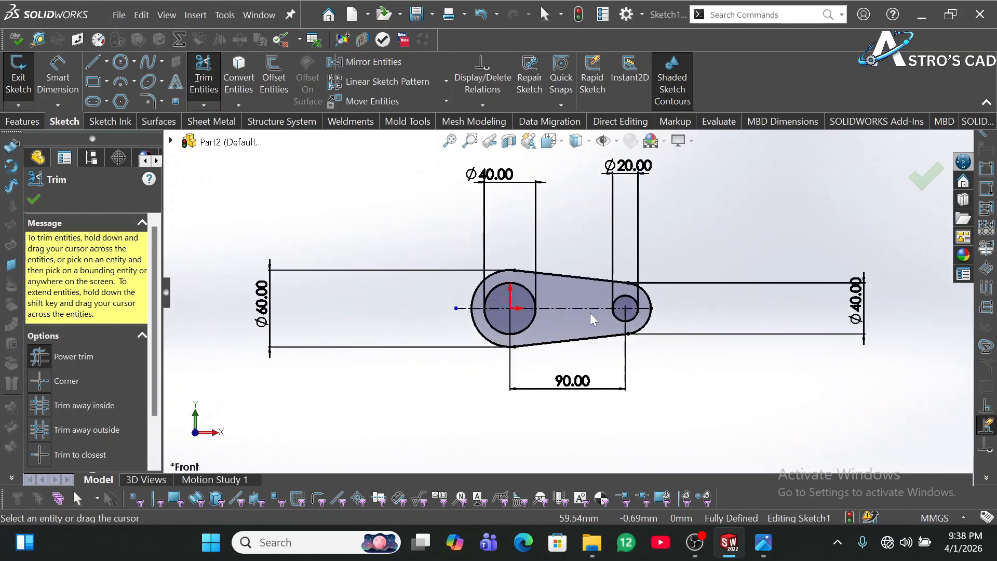
key(Escape)
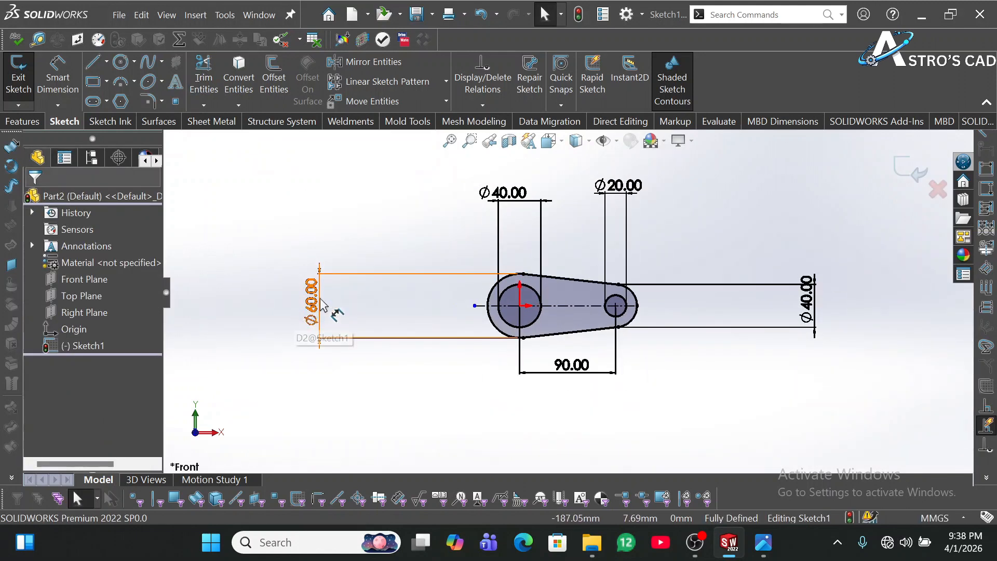
- Move the centre distance and the four diameter dimensions close around the link profile, and exit the sketch
drag(316, 313, 466, 332)
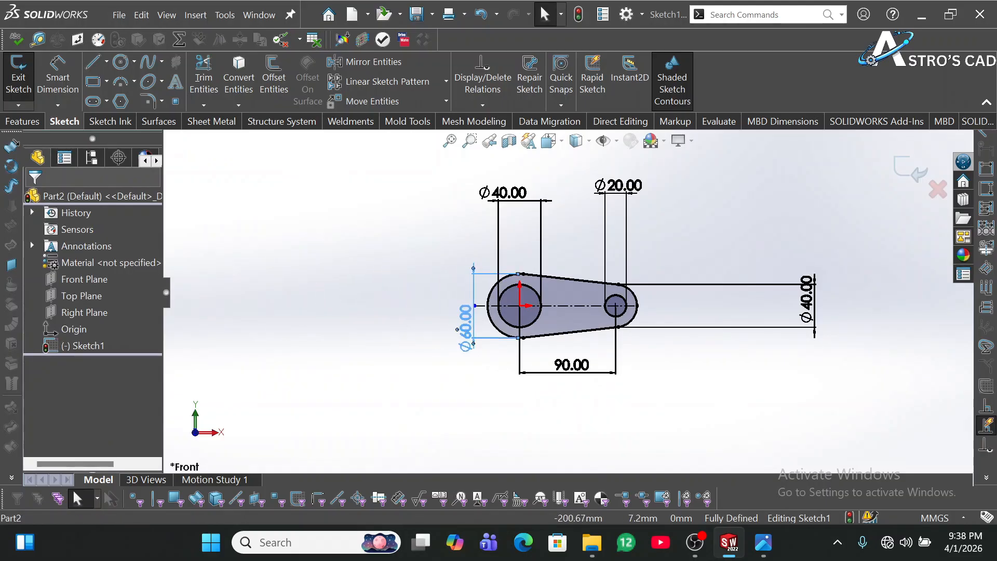
drag(563, 378, 582, 358)
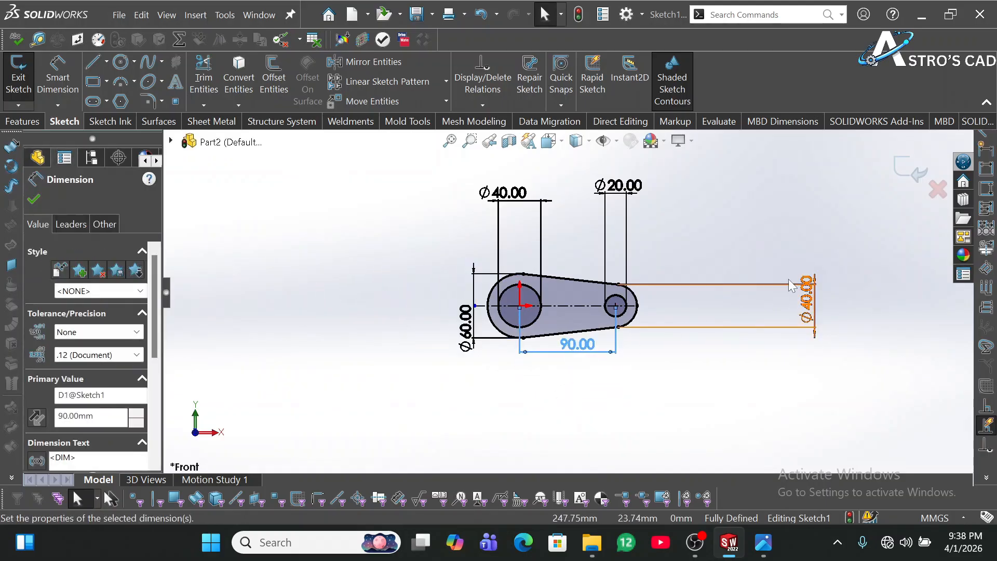
drag(815, 318, 649, 314)
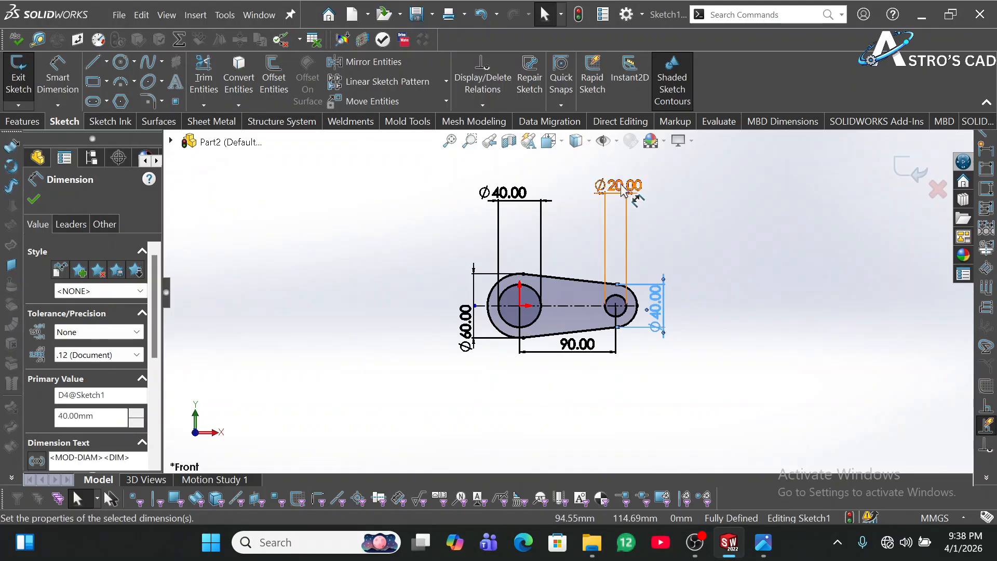
drag(623, 189, 630, 268)
drag(516, 200, 523, 267)
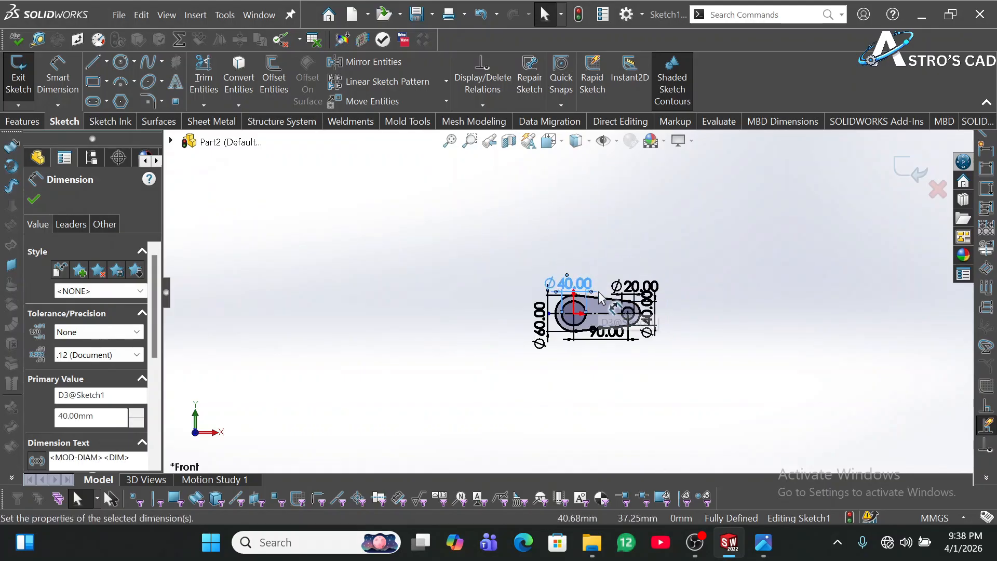
key(f)
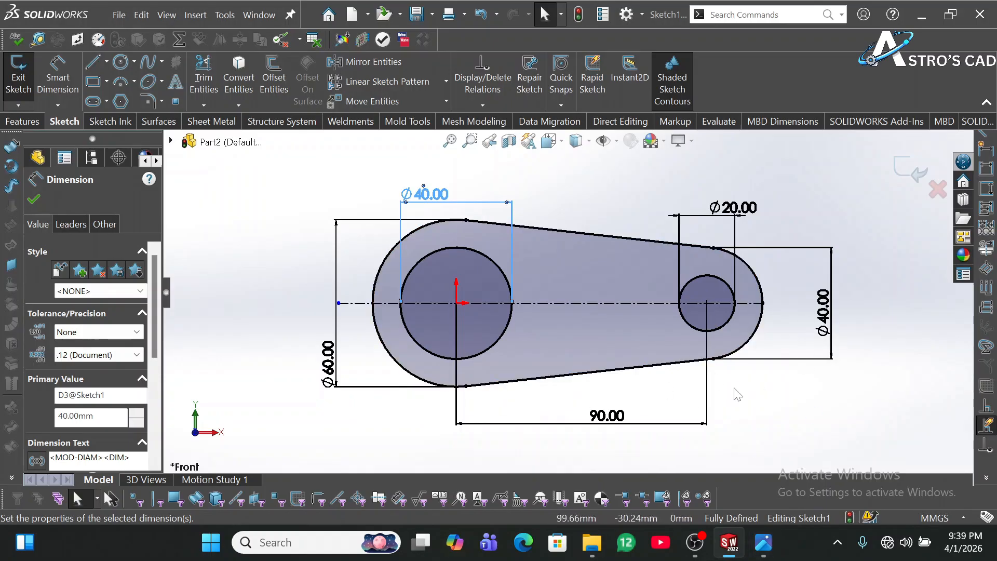
click(908, 155)
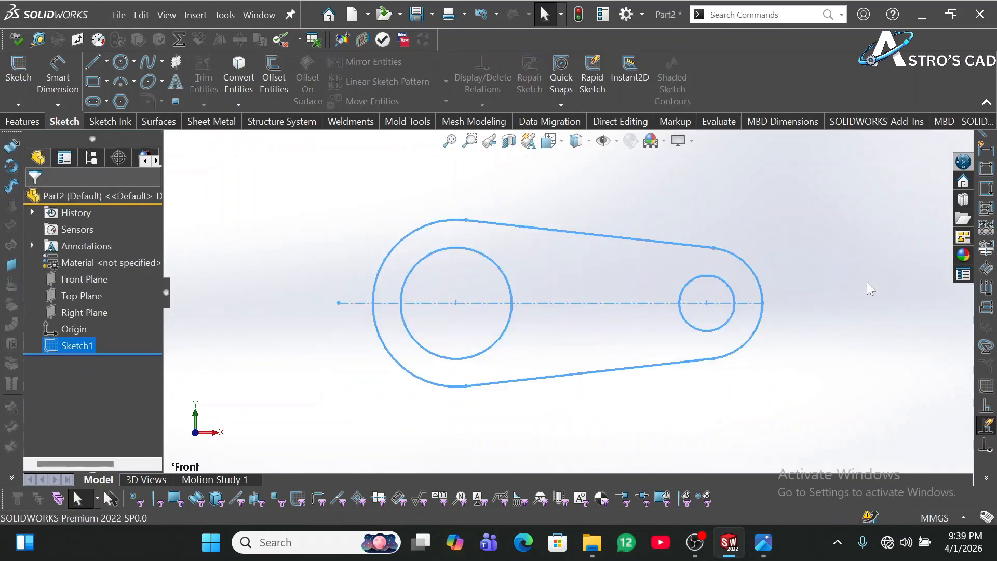
mouse_move(829, 298)
middle_down()
mouse_move(739, 314)
mouse_move(777, 305)
mouse_move(803, 318)
middle_up()
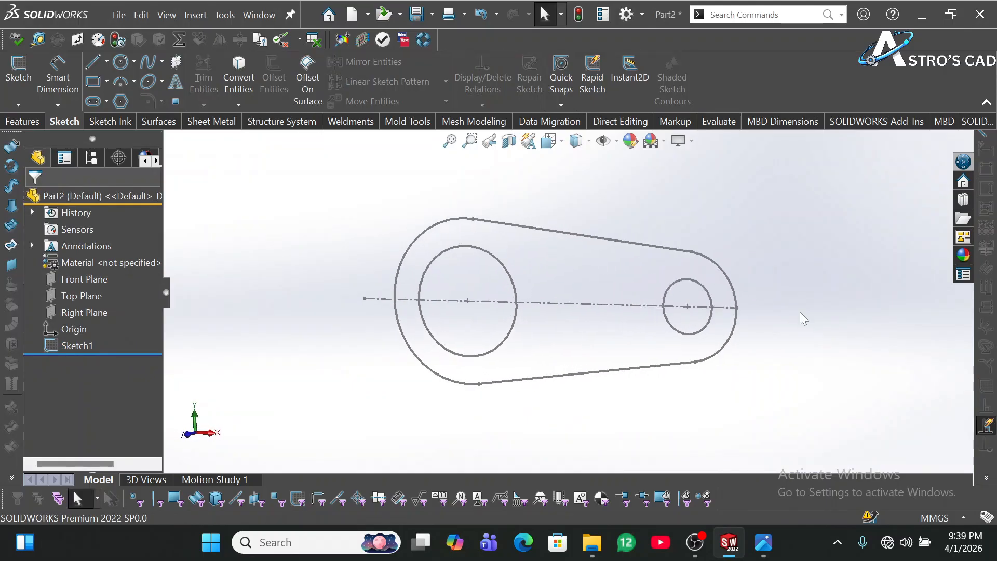
- Switch to the reference image to read the elliptical plate's dimensions for the next exercise, and return to SOLIDWORKS
mouse_move(763, 542)
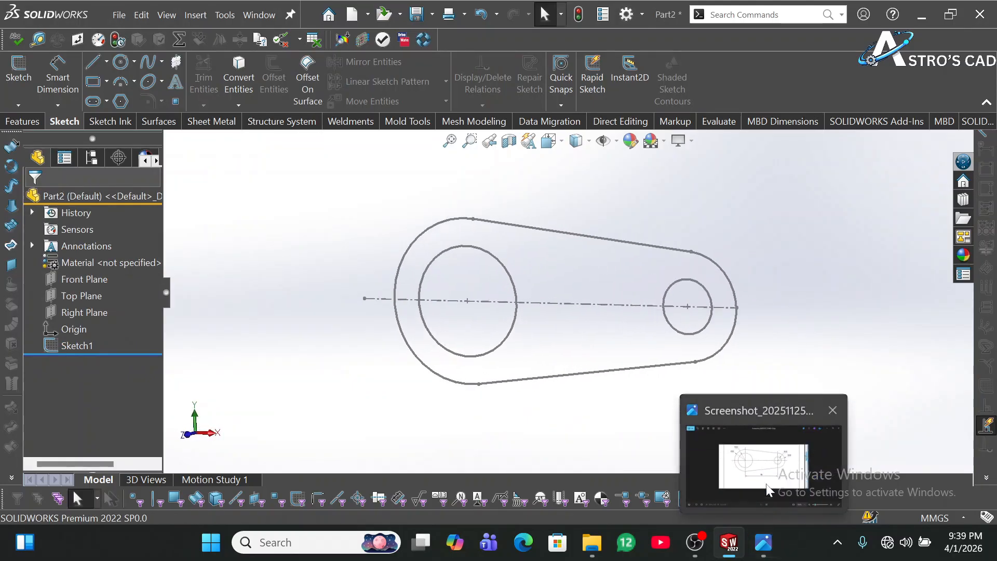
click(766, 485)
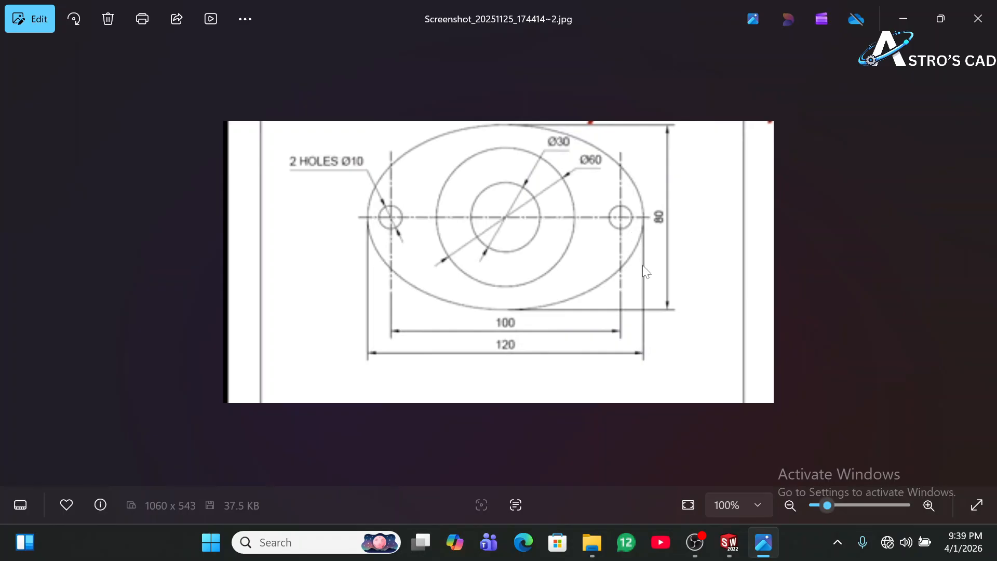
click(729, 545)
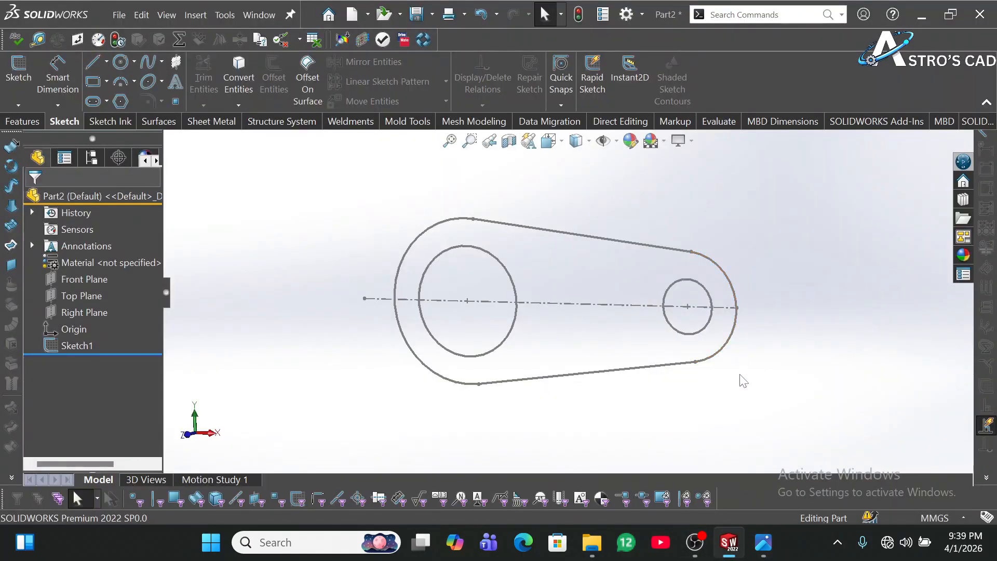
- Create a new part document and start a sketch on the Front Plane
click(119, 15)
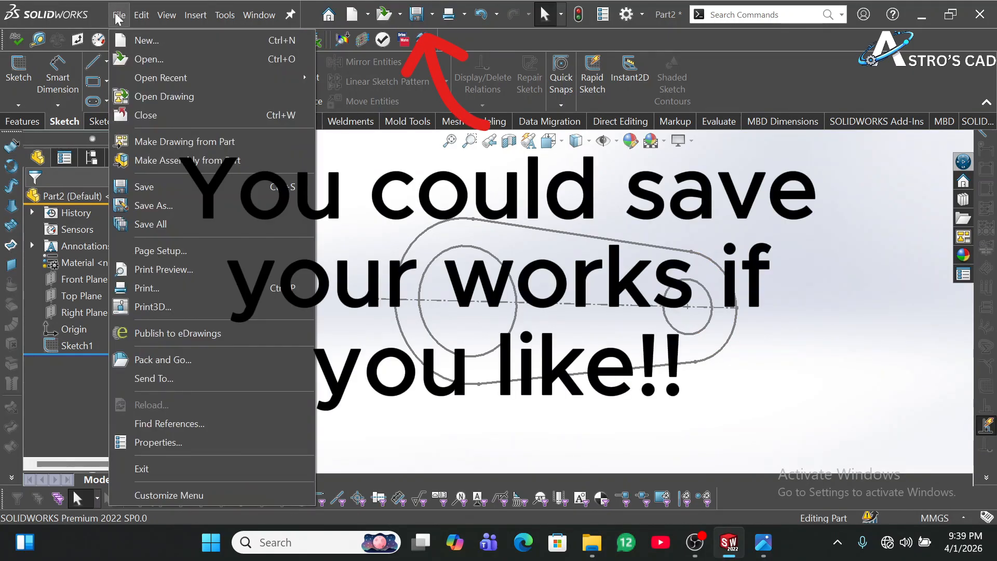
click(134, 41)
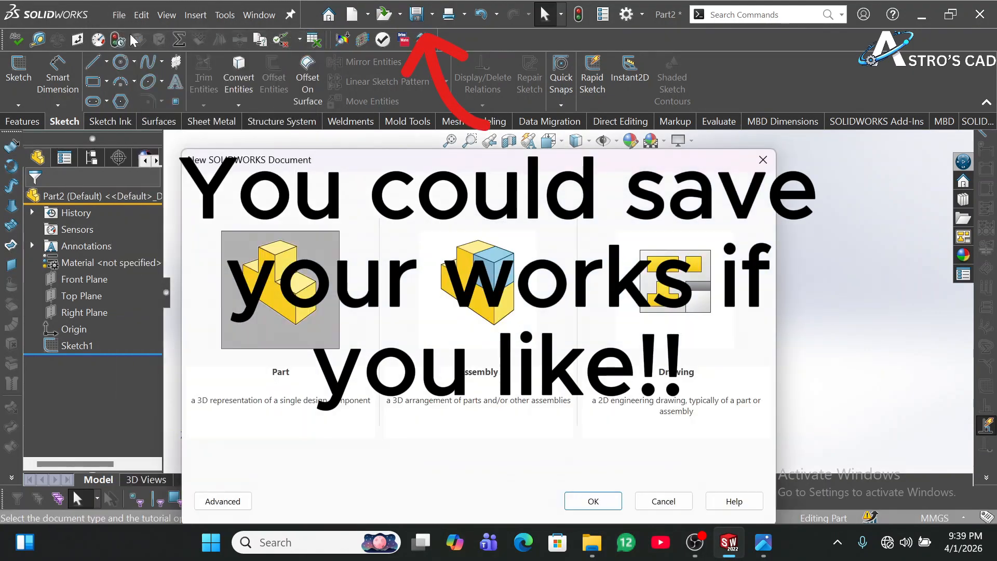
double_click(287, 300)
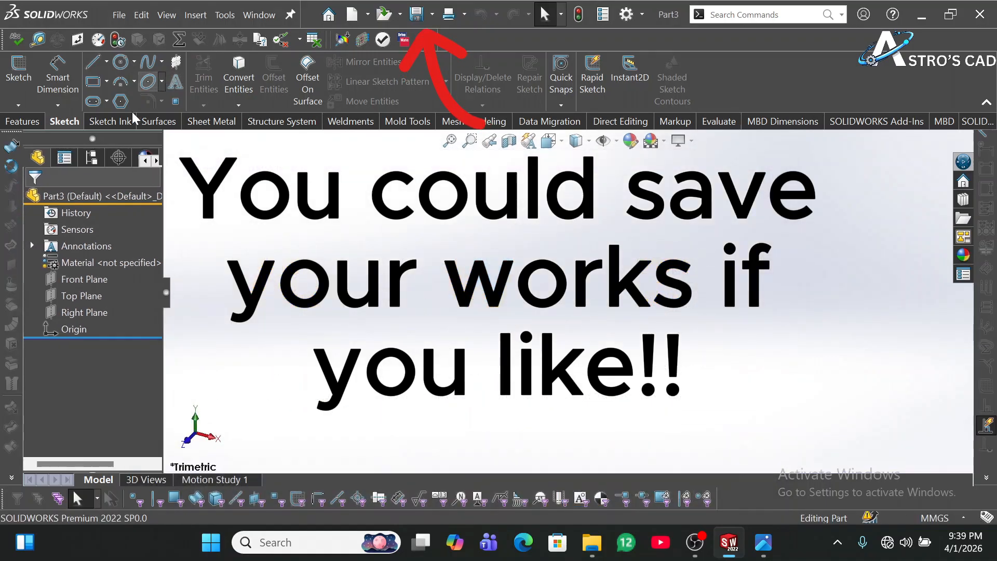
click(83, 279)
click(127, 257)
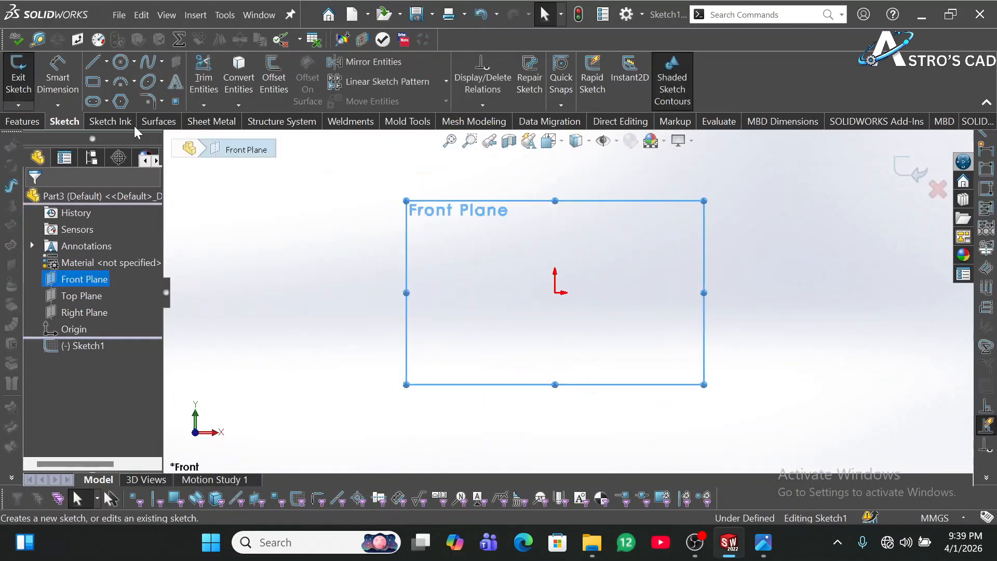
- Sketch an ellipse centred on the origin, about 195 mm wide and 152 mm high
click(149, 81)
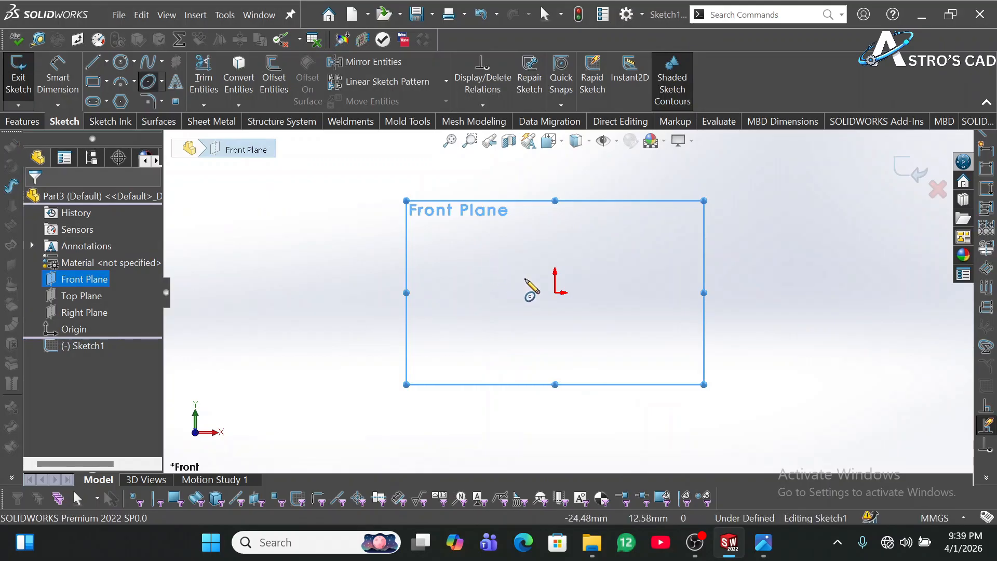
click(554, 292)
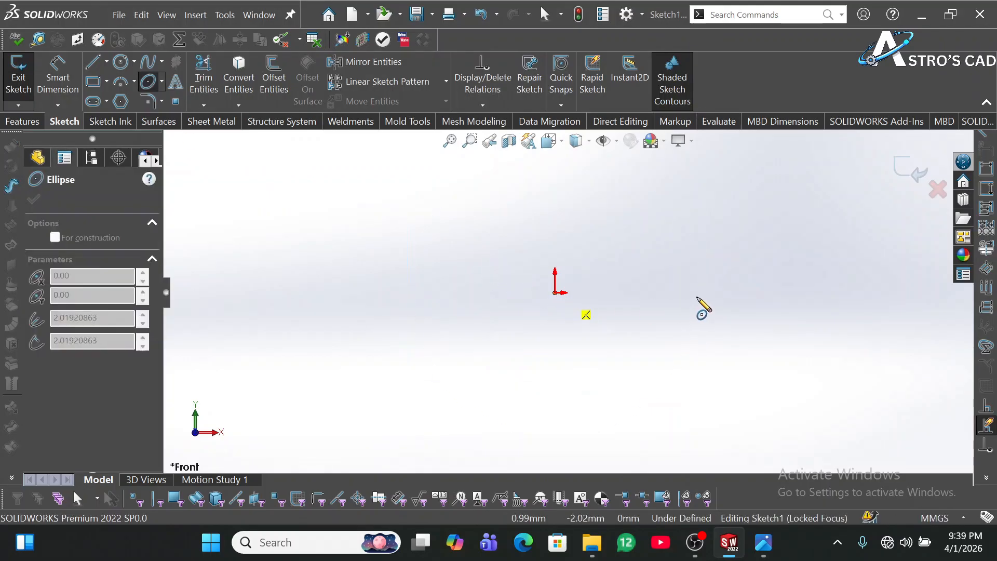
click(719, 293)
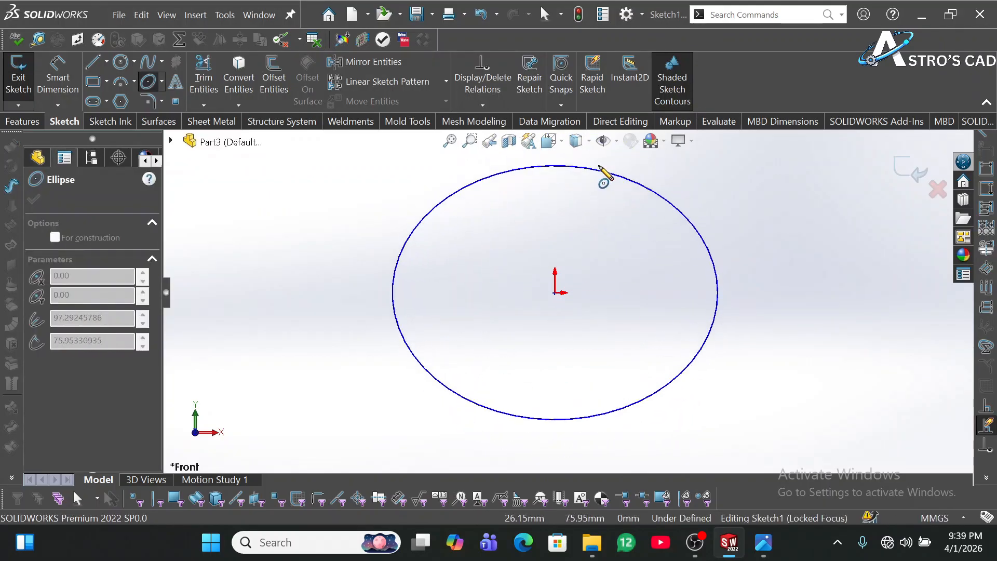
click(601, 174)
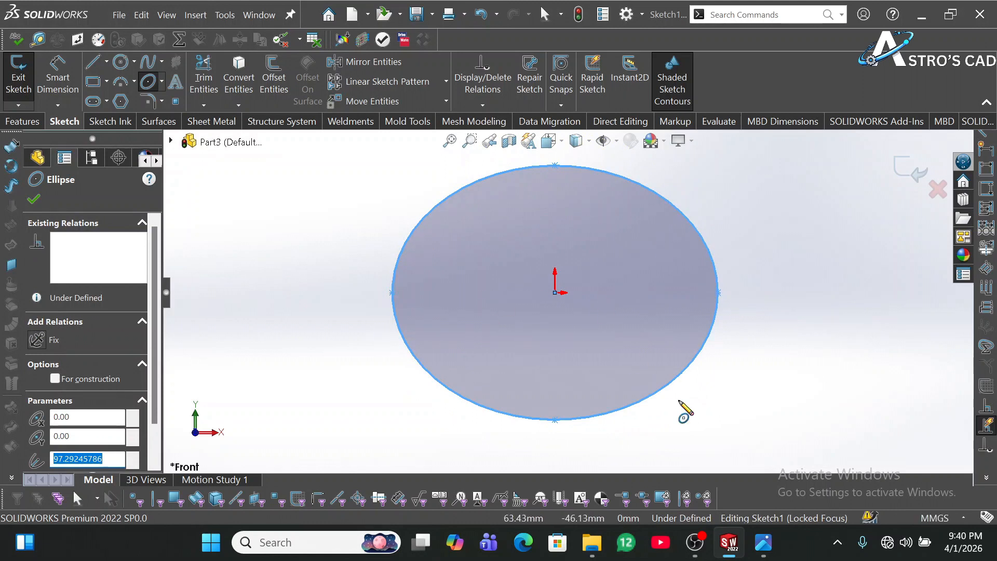
- Check the elliptical plate's size in the reference image, return to SOLIDWORKS, and dimension the ellipse's overall height to 80 mm
click(772, 549)
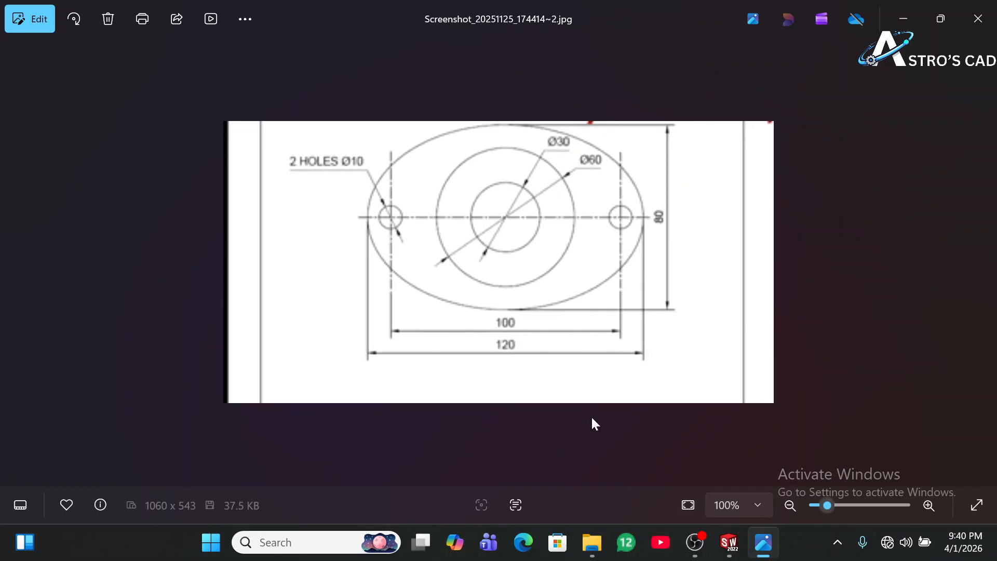
mouse_move(765, 544)
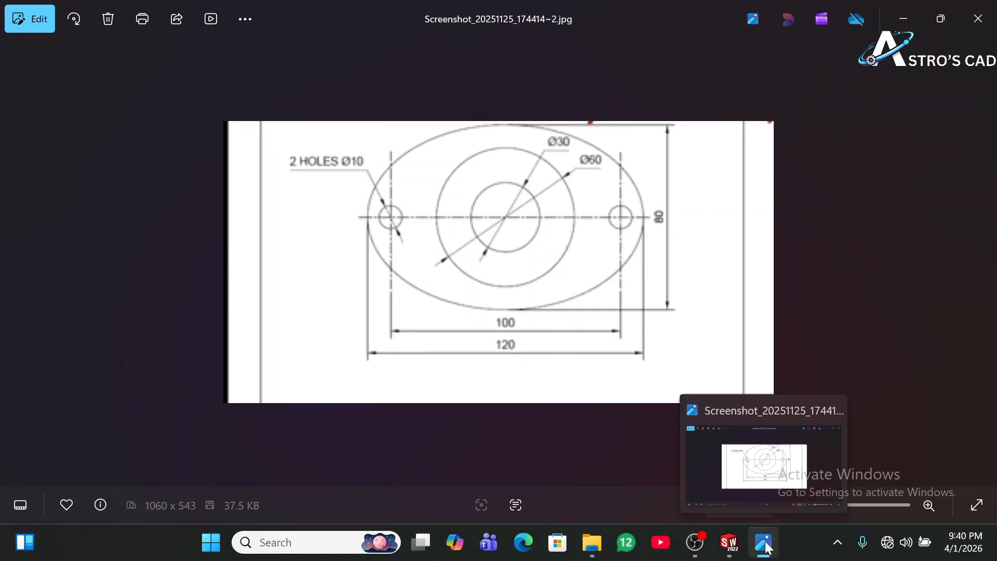
click(765, 462)
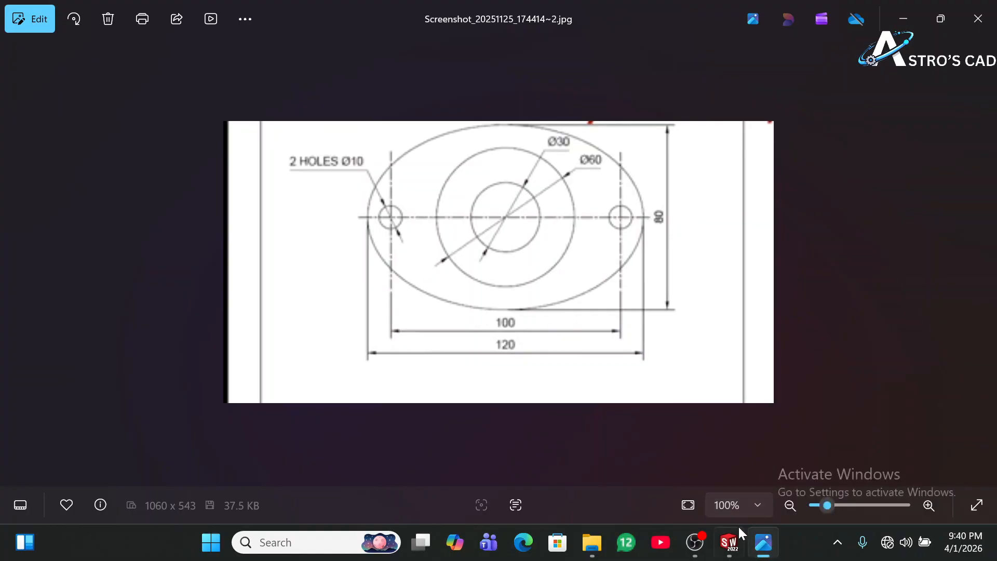
click(729, 545)
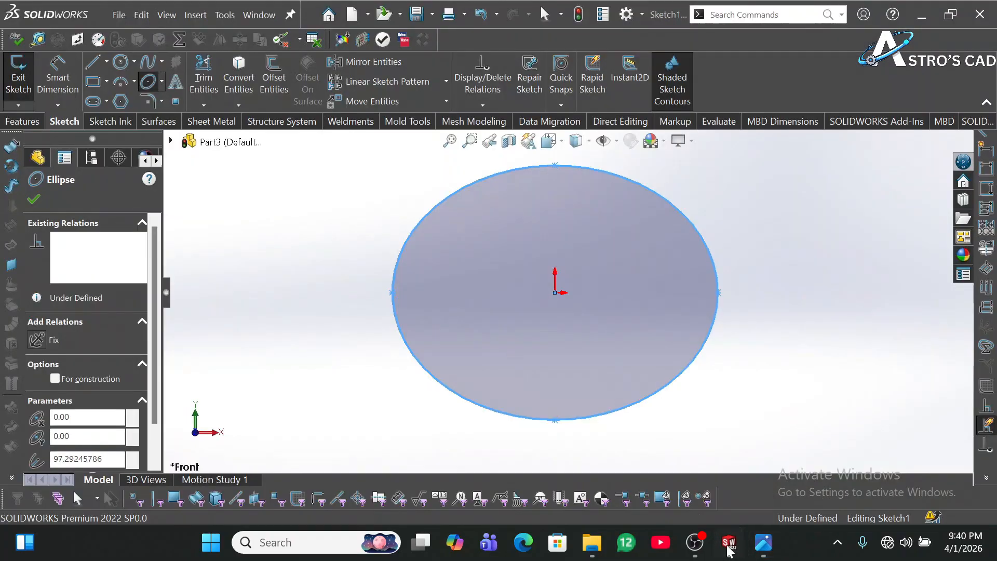
click(52, 65)
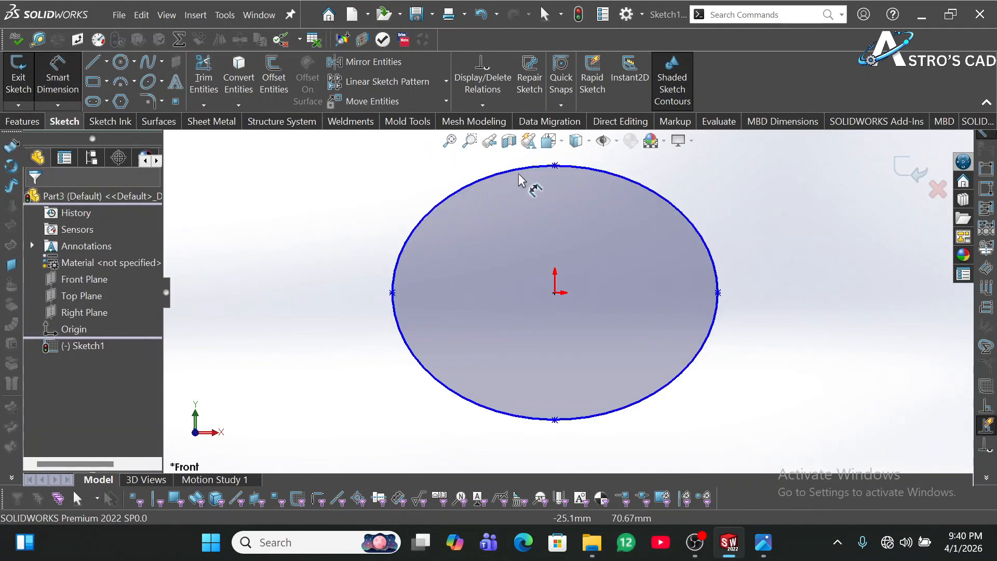
click(555, 166)
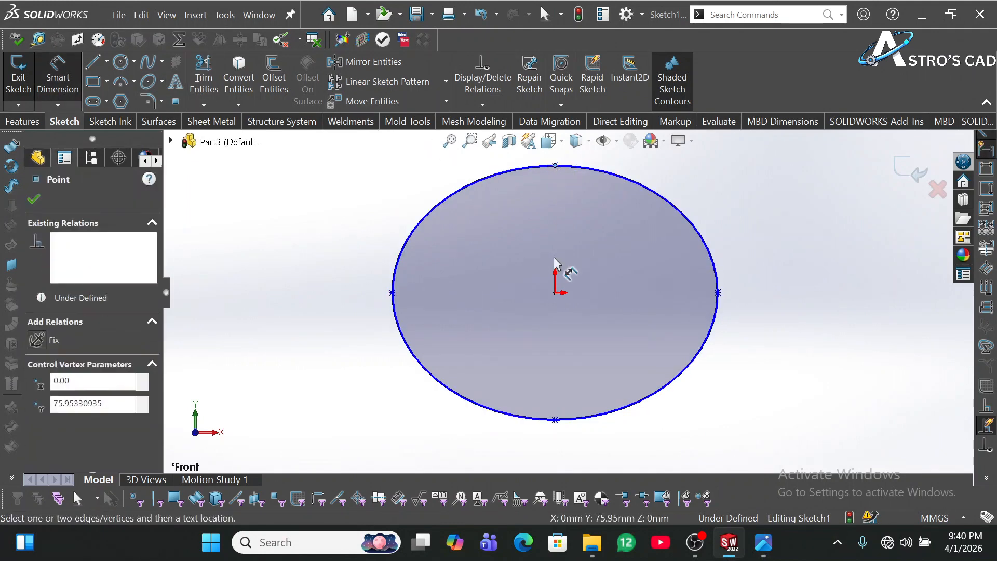
click(554, 419)
click(829, 306)
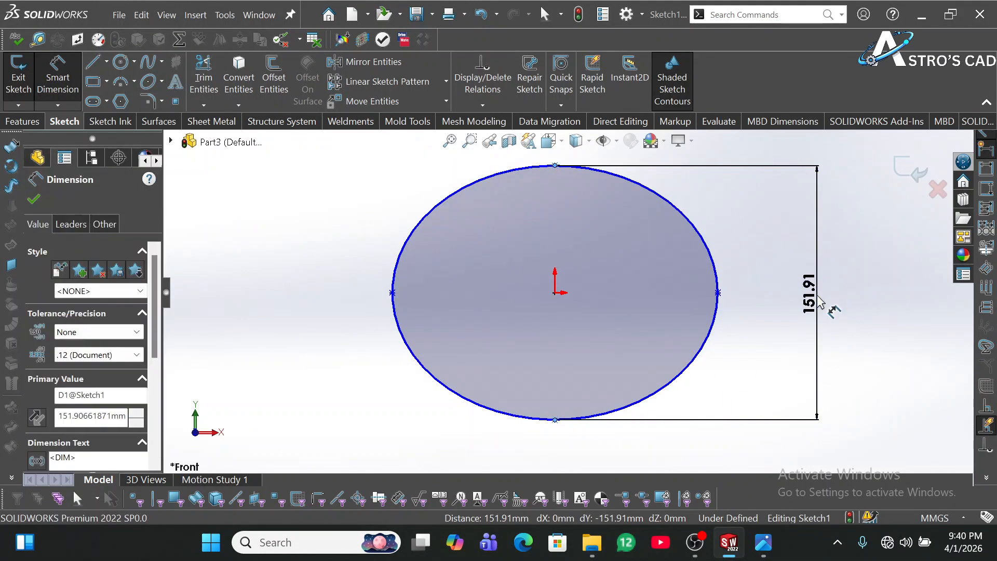
text(80)
key(Return)
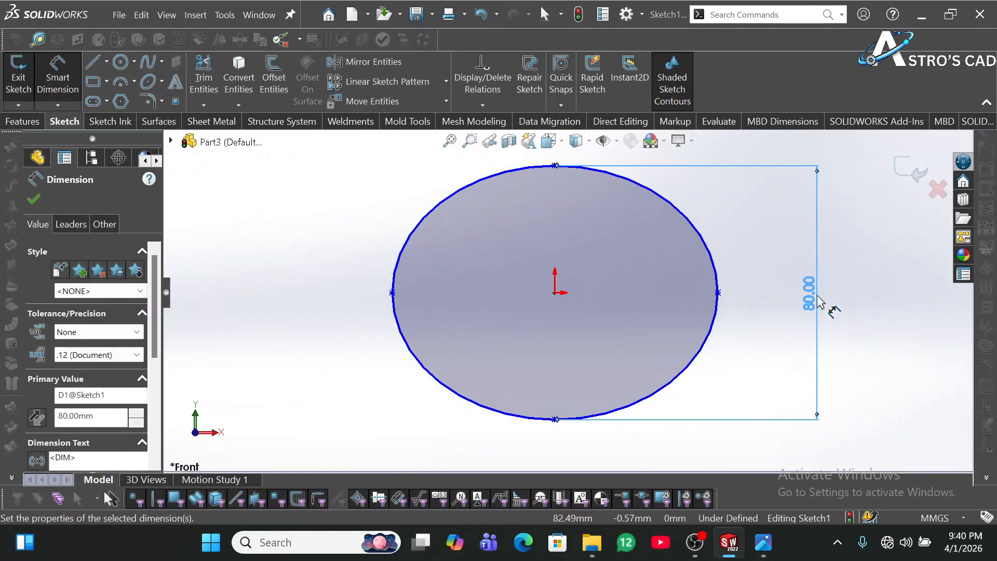
- Dimension the ellipse's overall width between its two side points to 120 mm
click(717, 293)
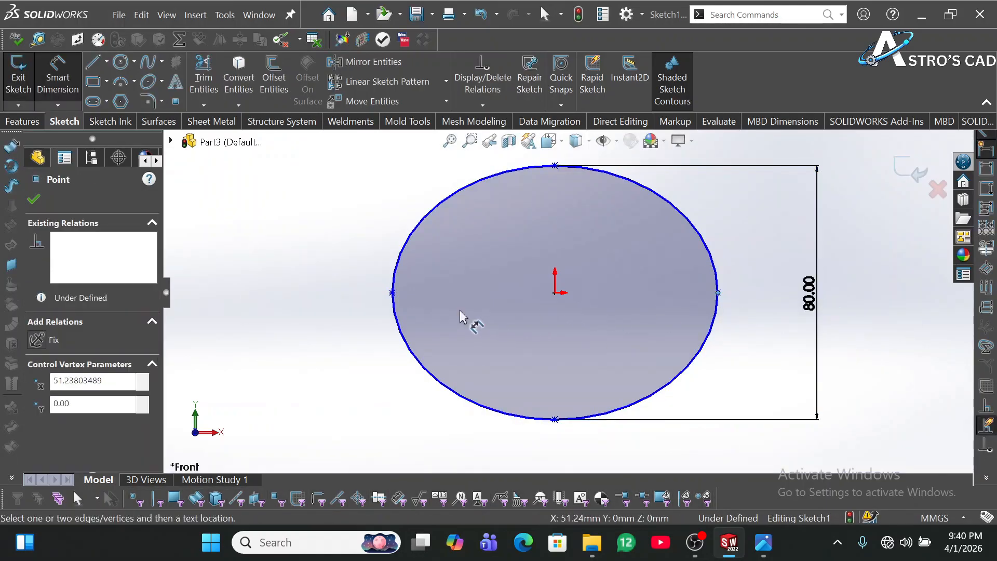
click(393, 293)
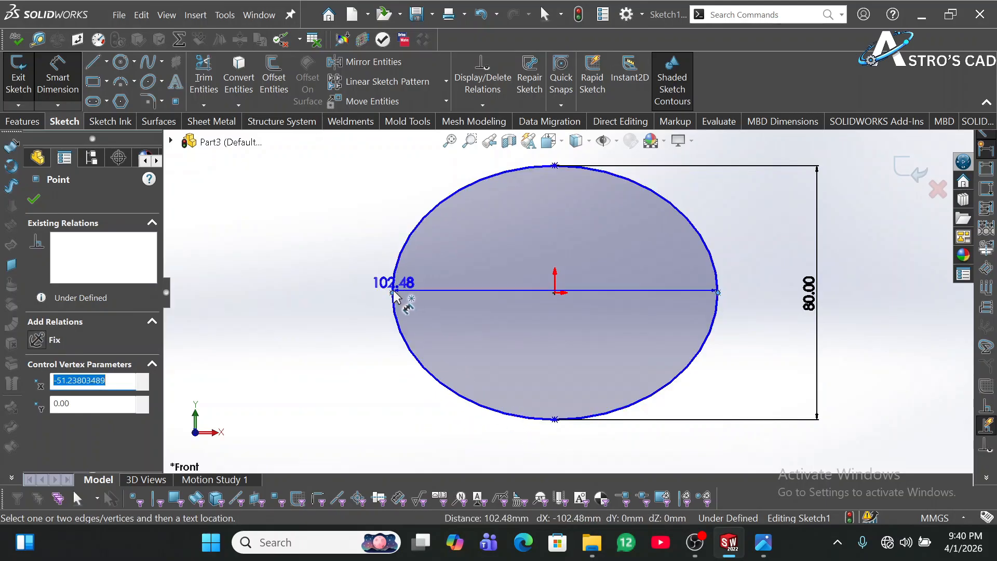
click(597, 465)
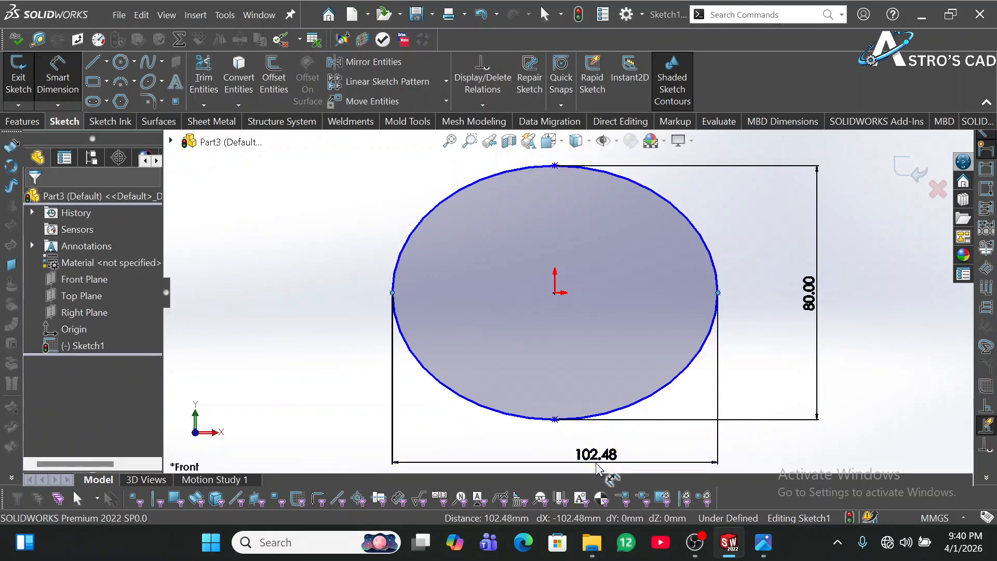
text(20)
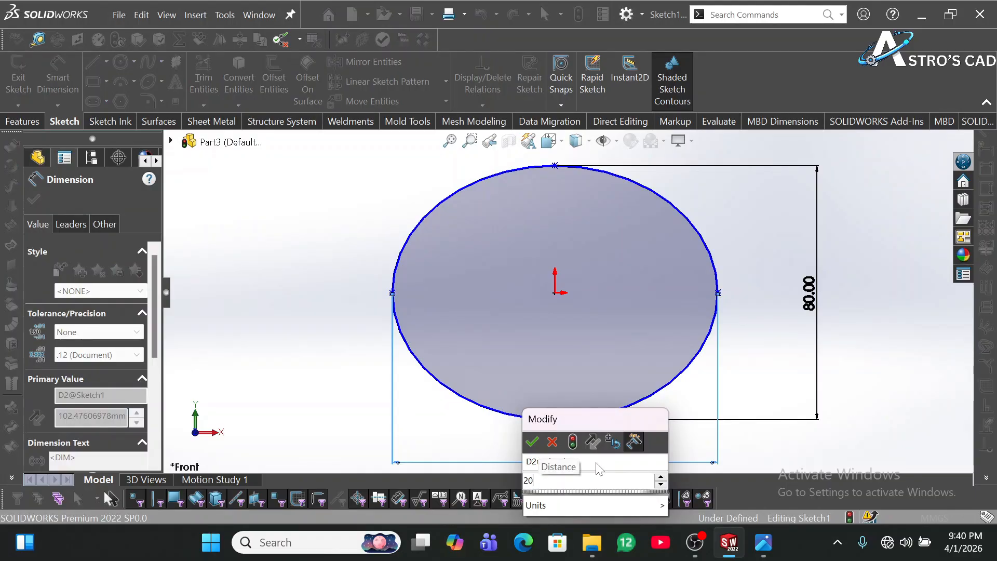
key(BackSpace)
key(BackSpace)
text(120)
key(Return)
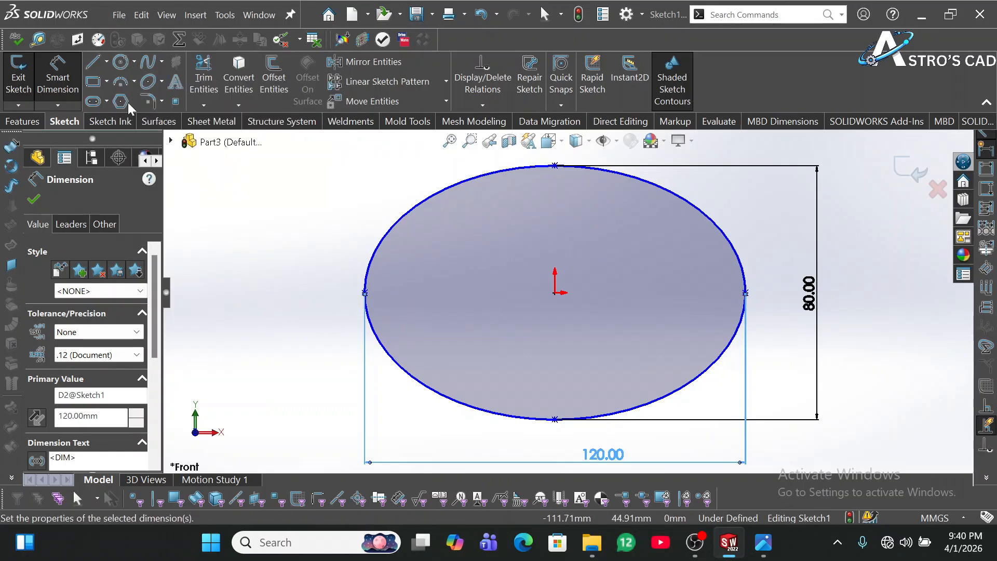
- Sketch two small circles level with the origin inside the ellipse, centred about 51 mm left and 47 mm right of it
click(120, 62)
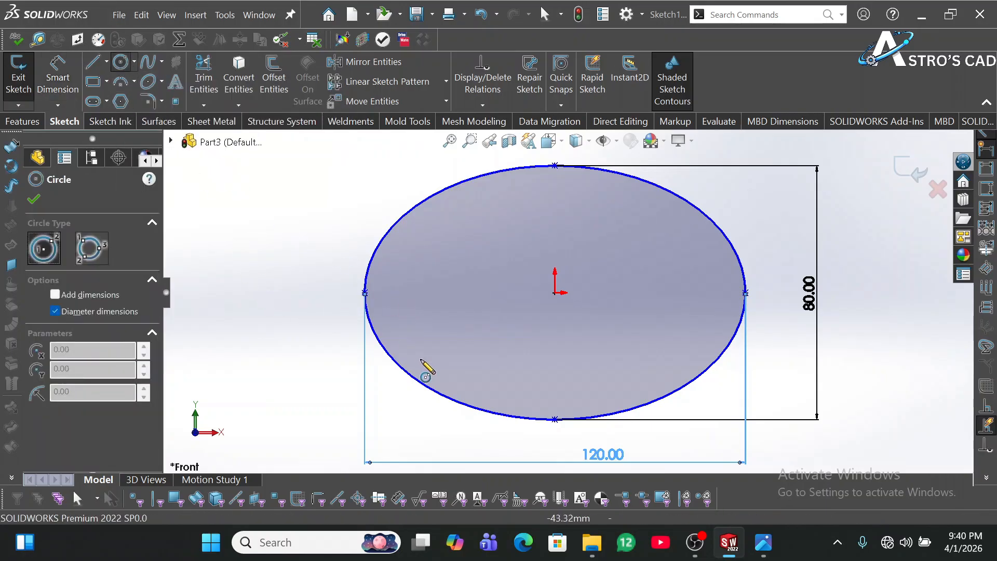
click(393, 293)
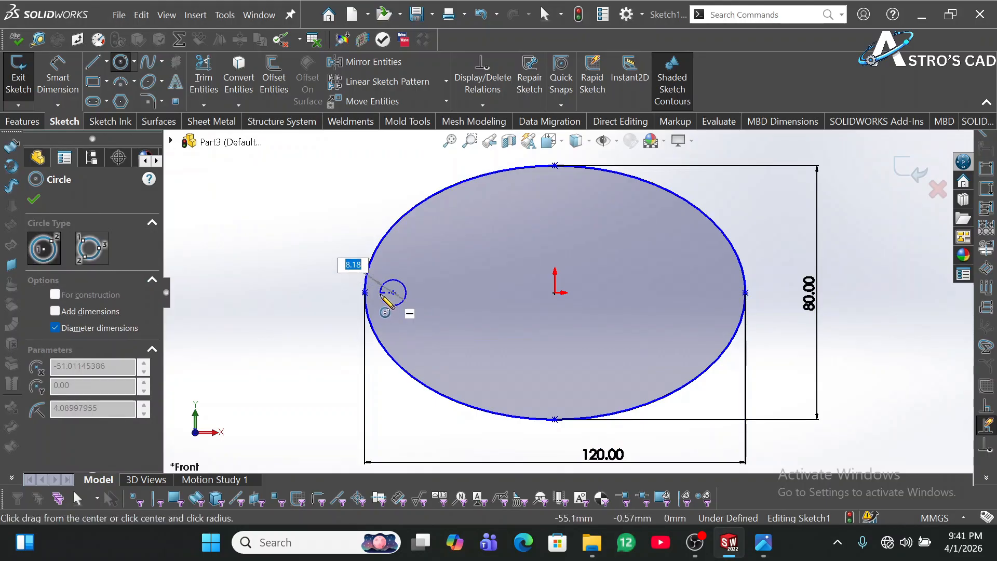
click(411, 295)
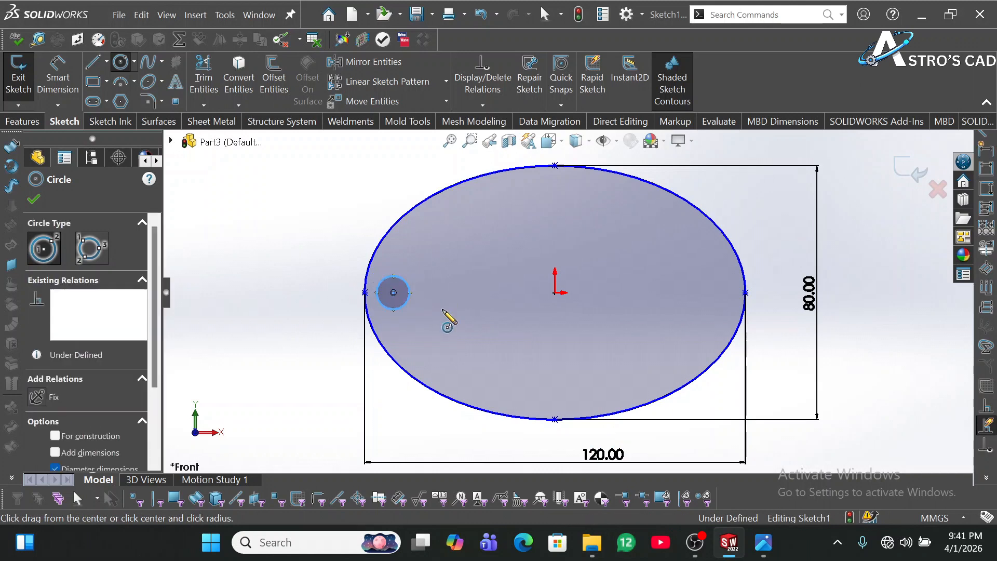
click(705, 292)
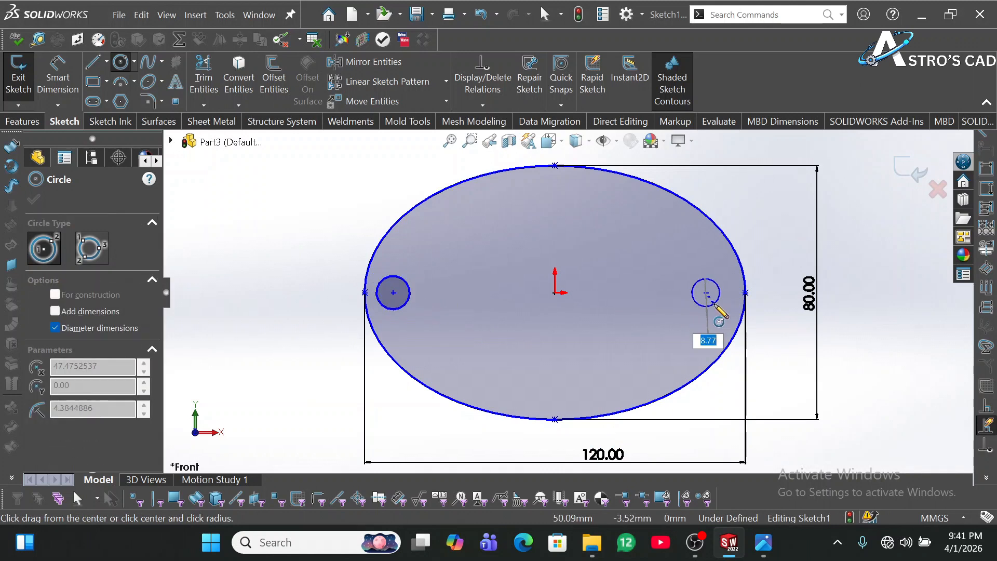
click(715, 305)
key(Escape)
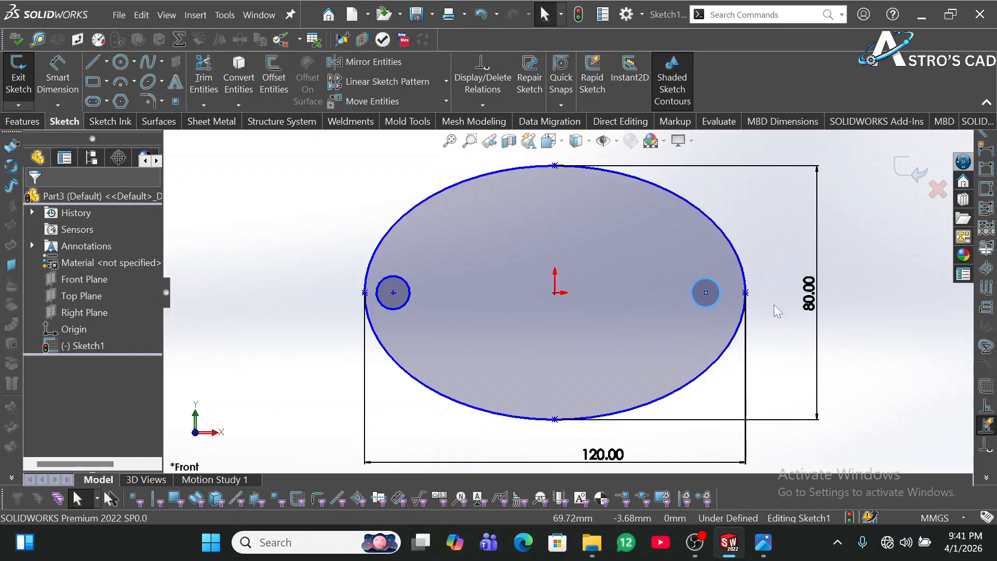
- Add a Horizontal relation between both small circles' centres and the ellipse's centre
click(706, 293)
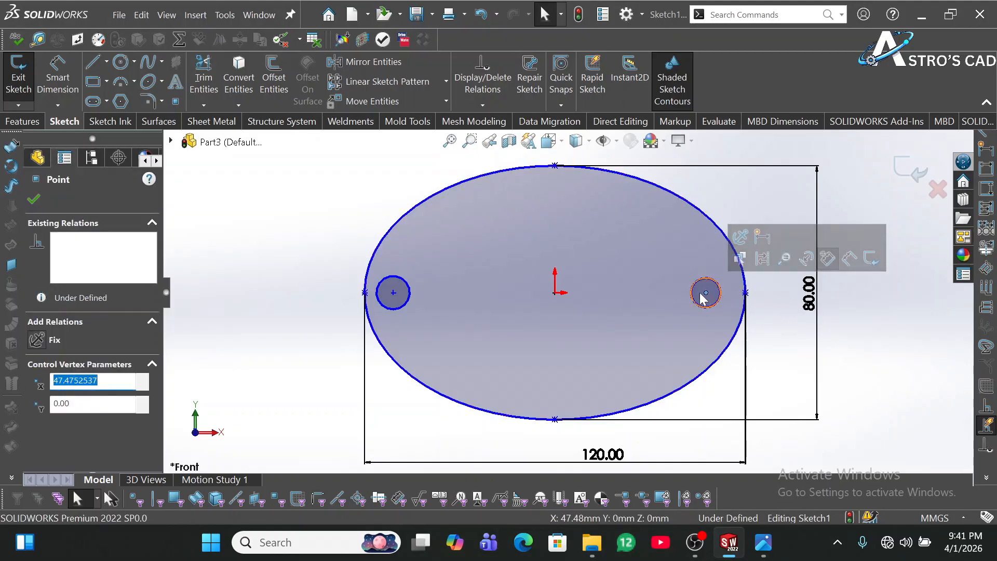
ctrl+click(554, 293)
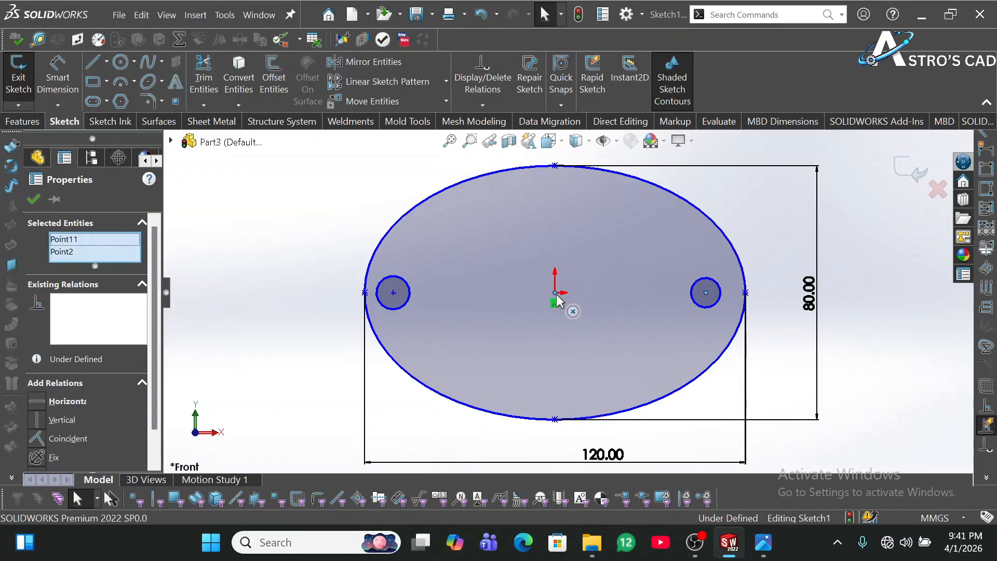
ctrl+click(393, 293)
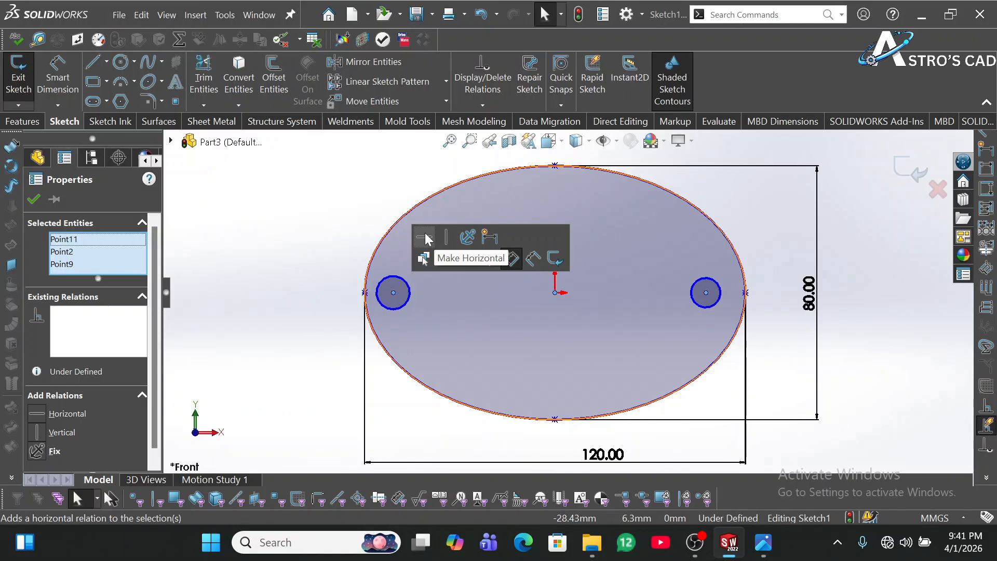
click(391, 196)
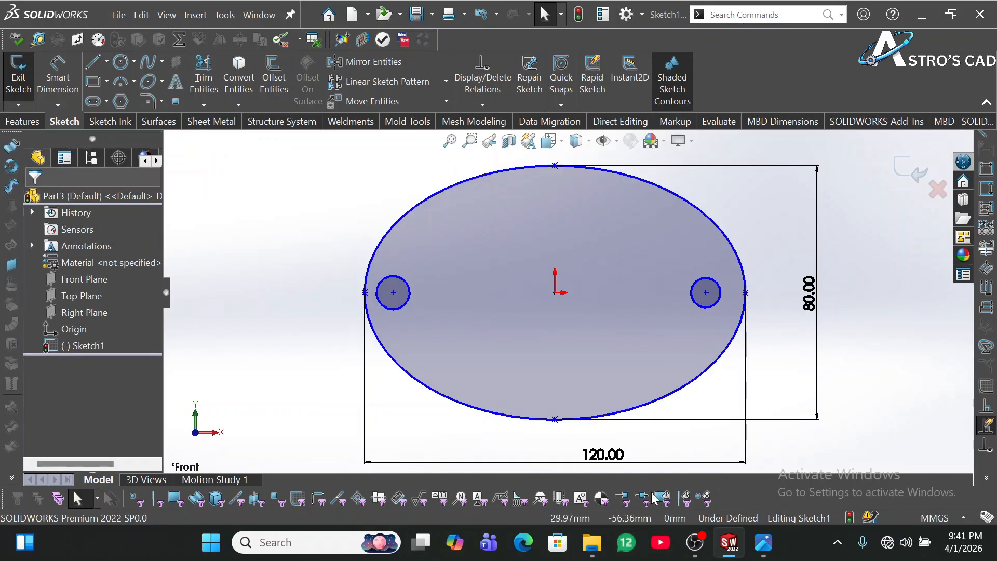
- Check the hole spacing in the reference image, return to SOLIDWORKS, and dimension the distance between the small circles' centres to 100 mm
click(753, 547)
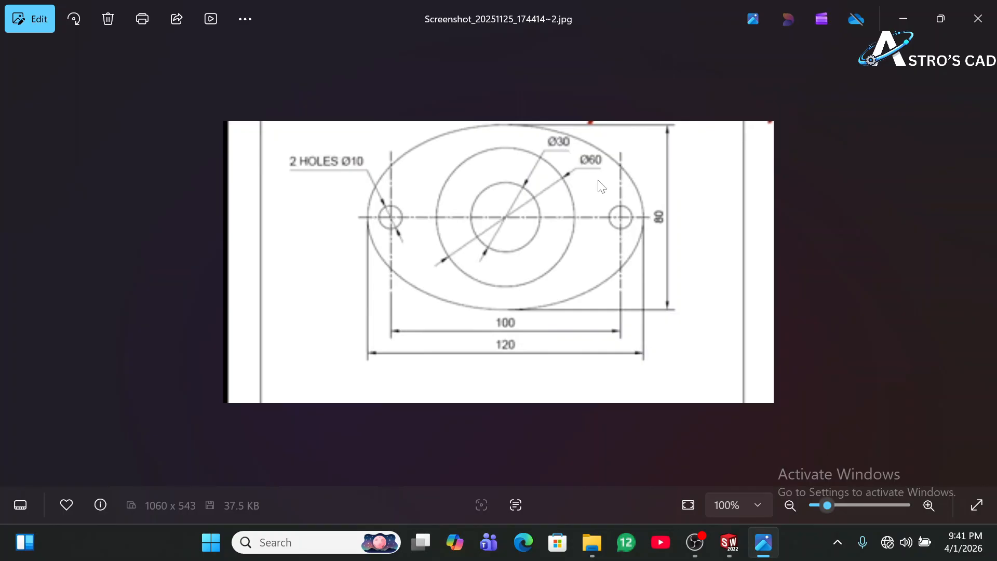
mouse_move(729, 543)
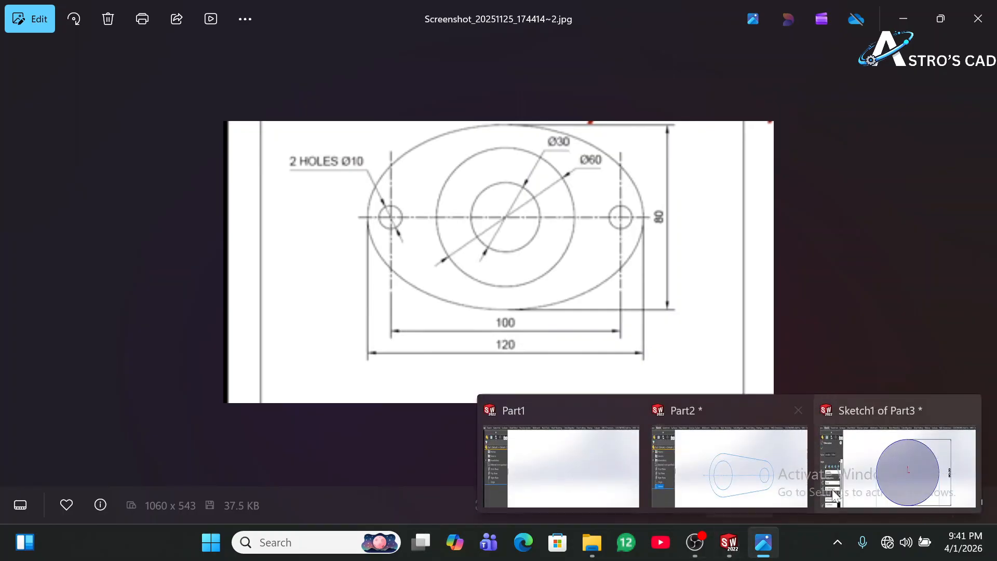
click(865, 475)
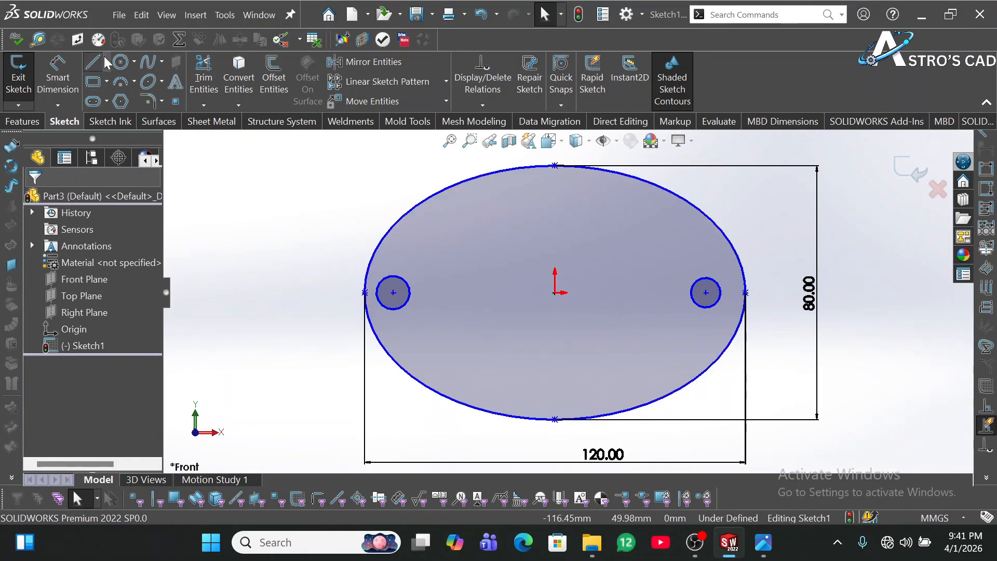
click(57, 72)
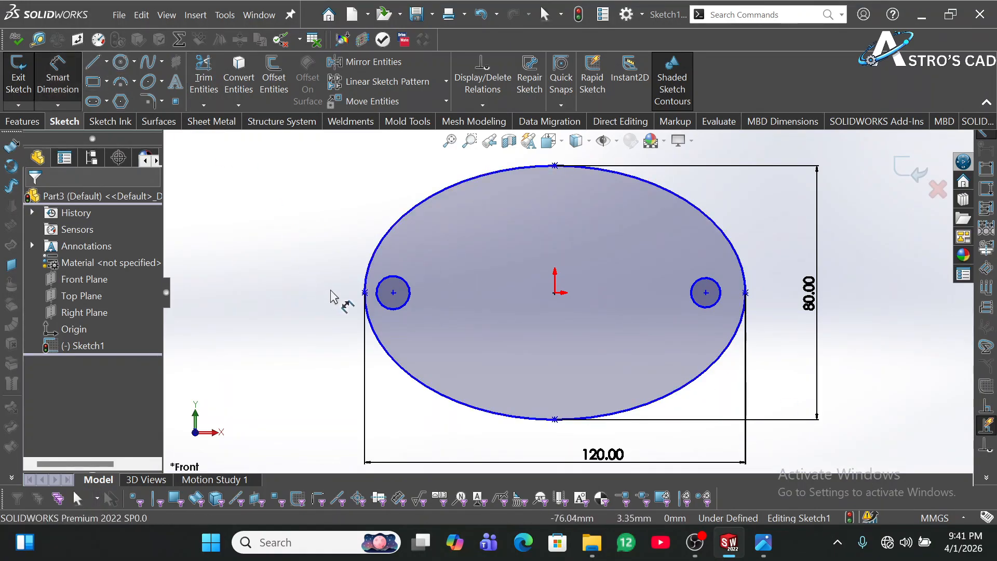
click(393, 292)
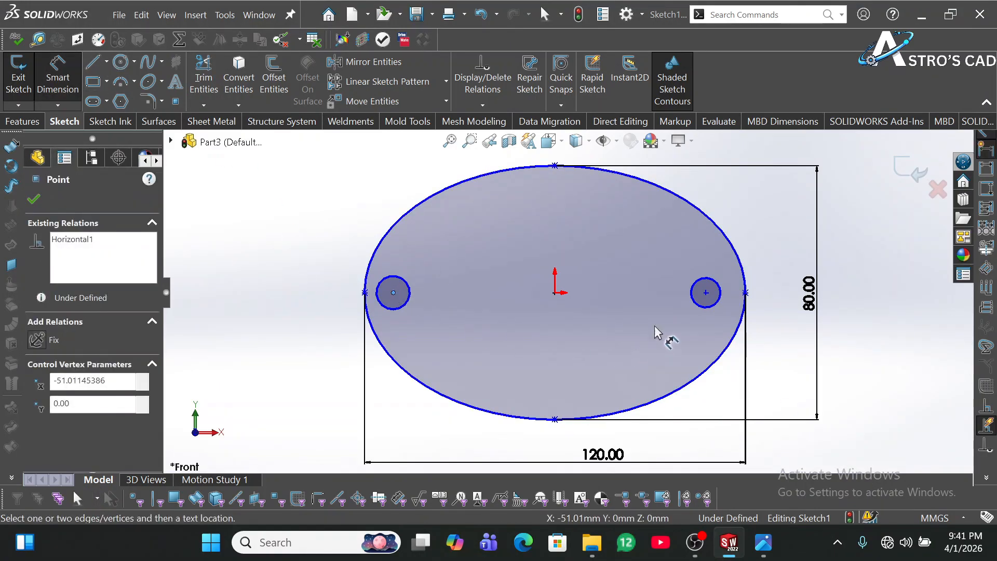
click(706, 293)
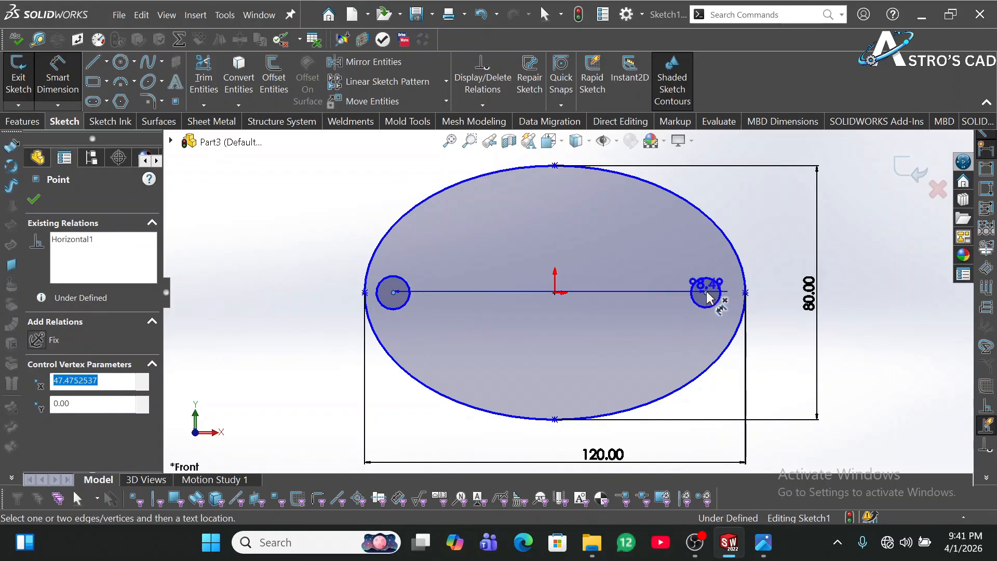
click(624, 443)
text(100)
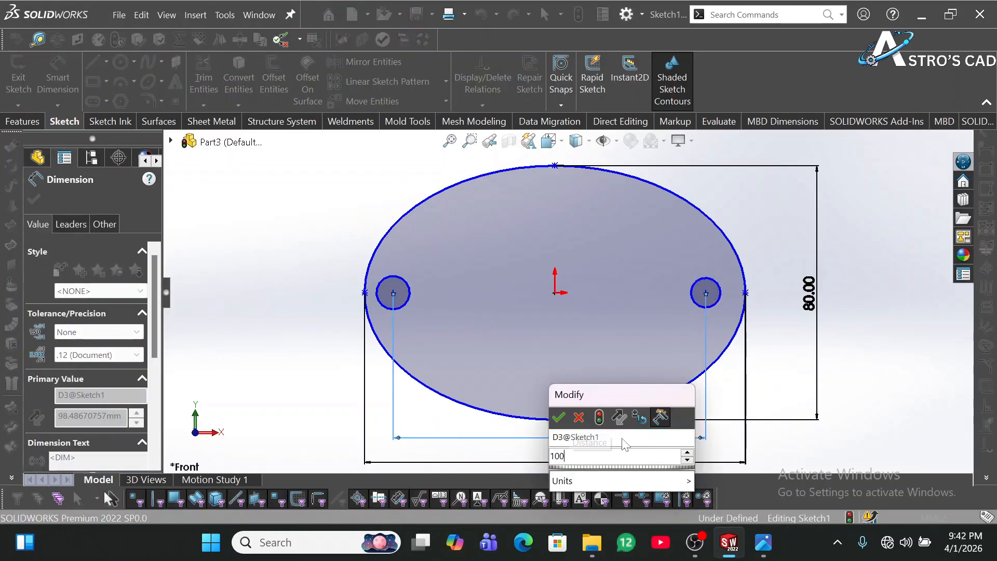
key(Return)
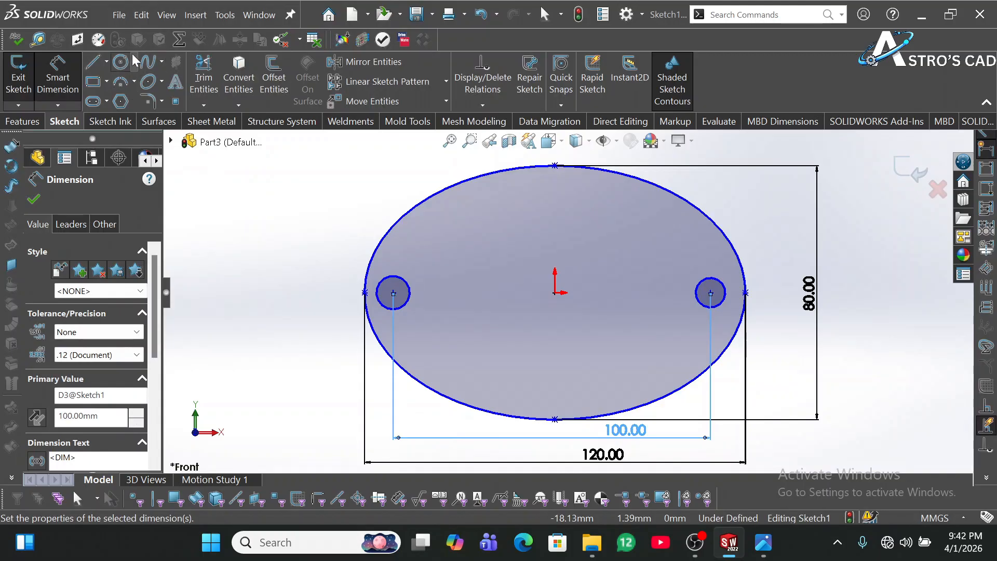
- Sketch two concentric circles centred on the origin, about 43 mm and 17 mm in diameter
click(121, 62)
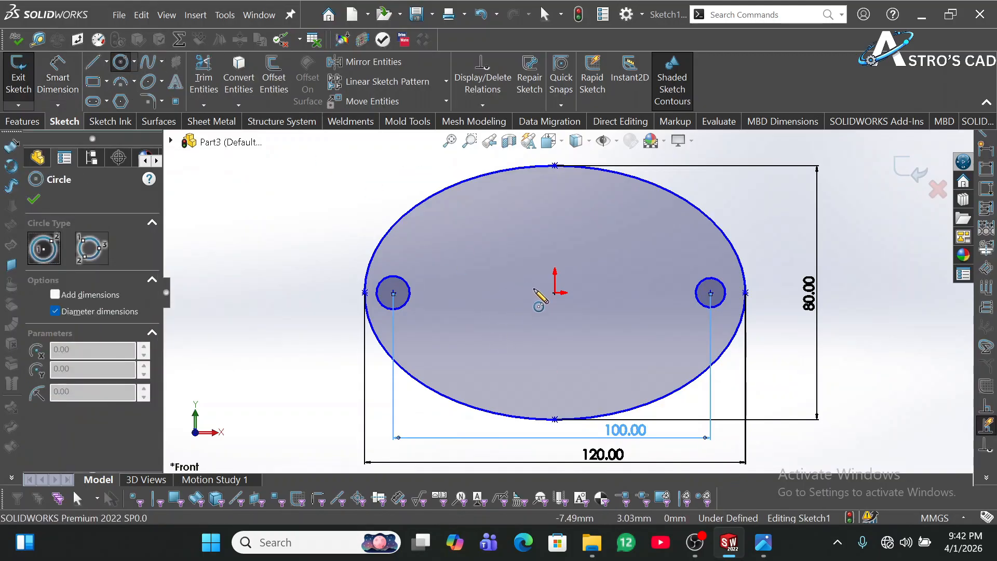
click(555, 292)
click(573, 358)
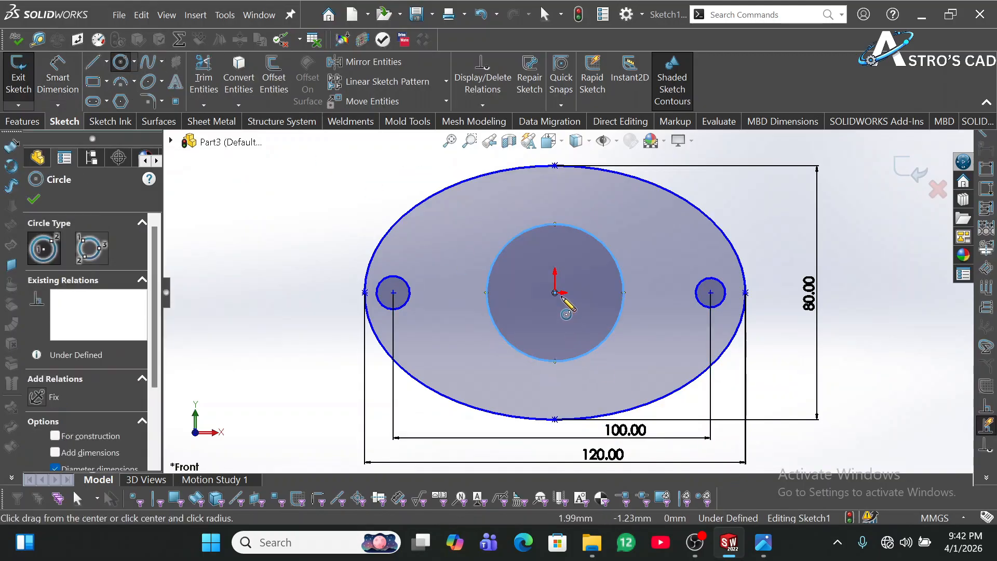
click(555, 292)
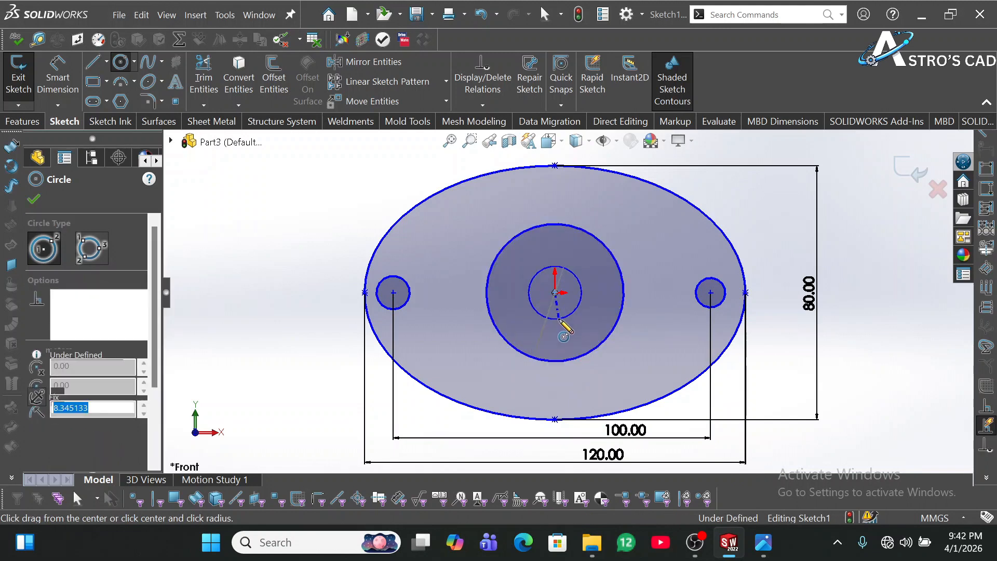
click(558, 320)
key(Escape)
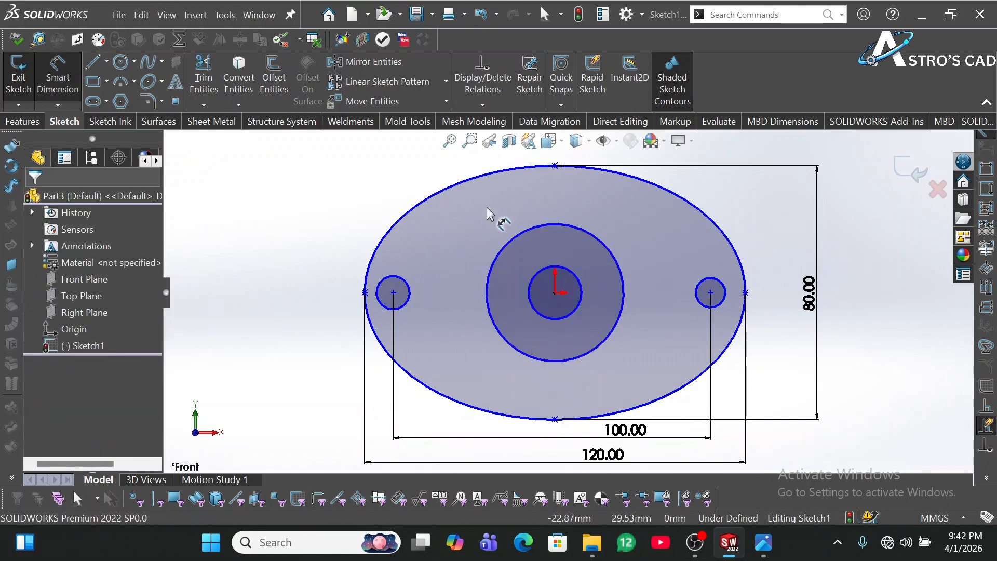
- Dimension the outer concentric circle's diameter to 60 mm
click(512, 238)
click(655, 208)
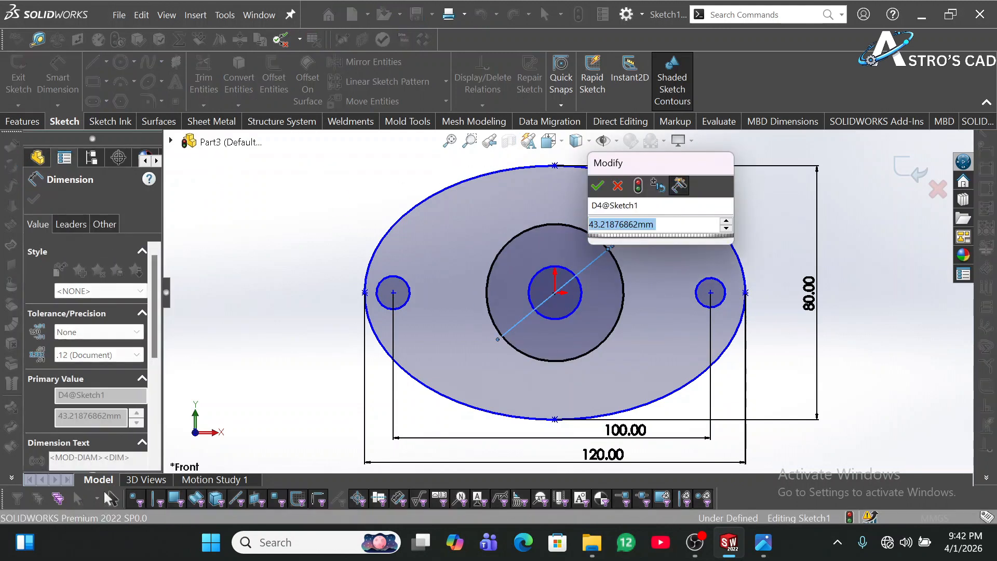
text(60)
key(Return)
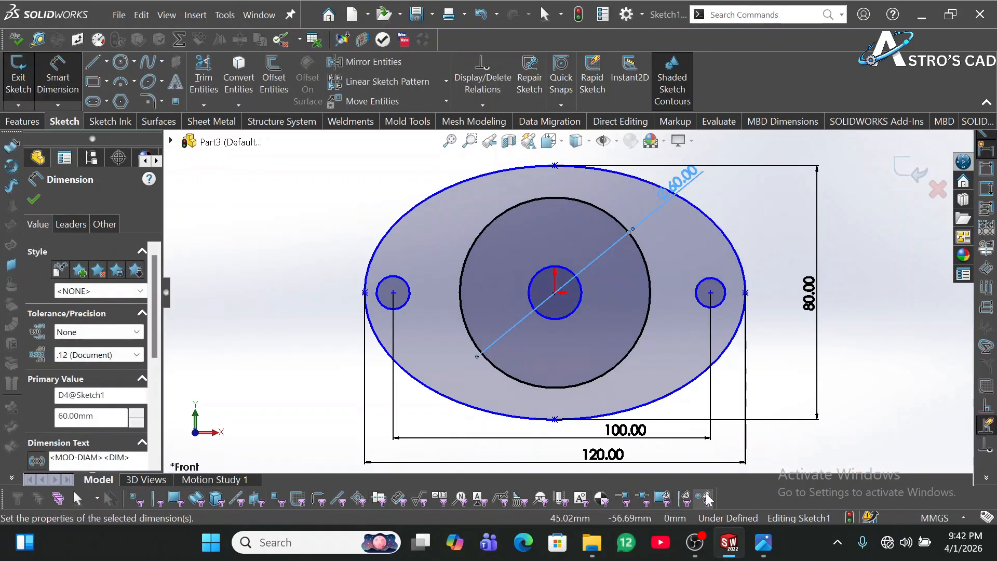
- Check the central hole's size in the reference image, return to SOLIDWORKS, and dimension the inner concentric circle's diameter to 30 mm
click(763, 542)
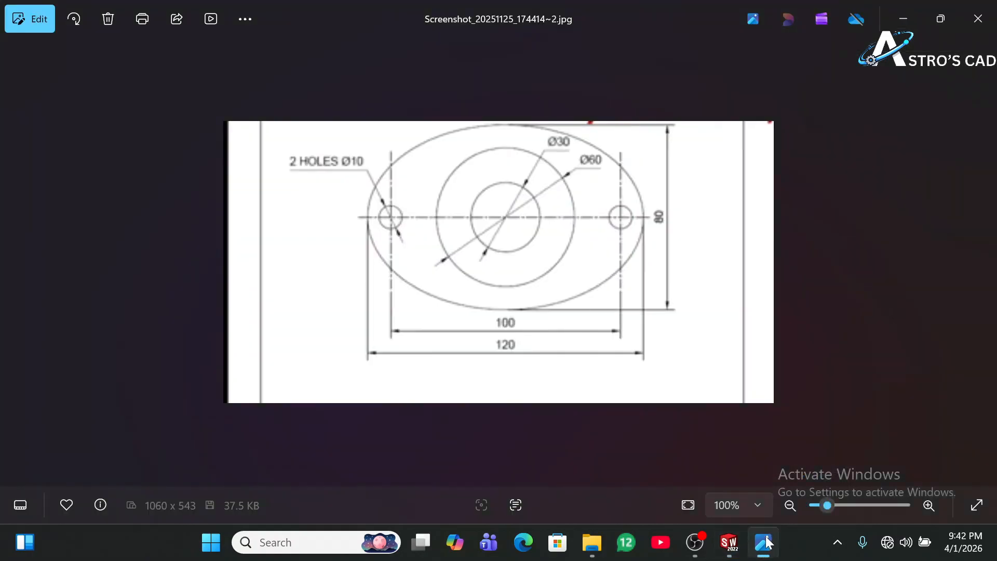
click(730, 542)
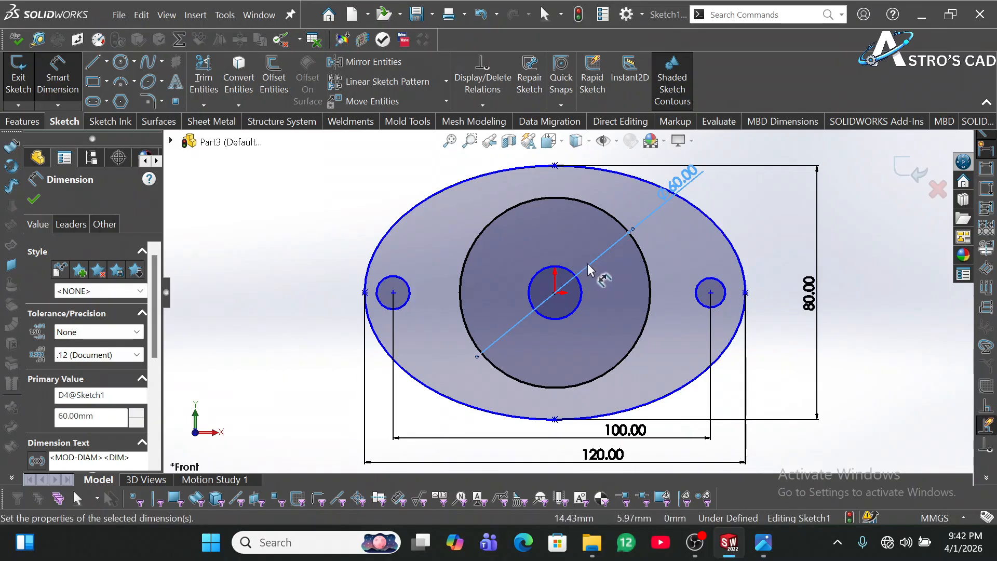
click(574, 273)
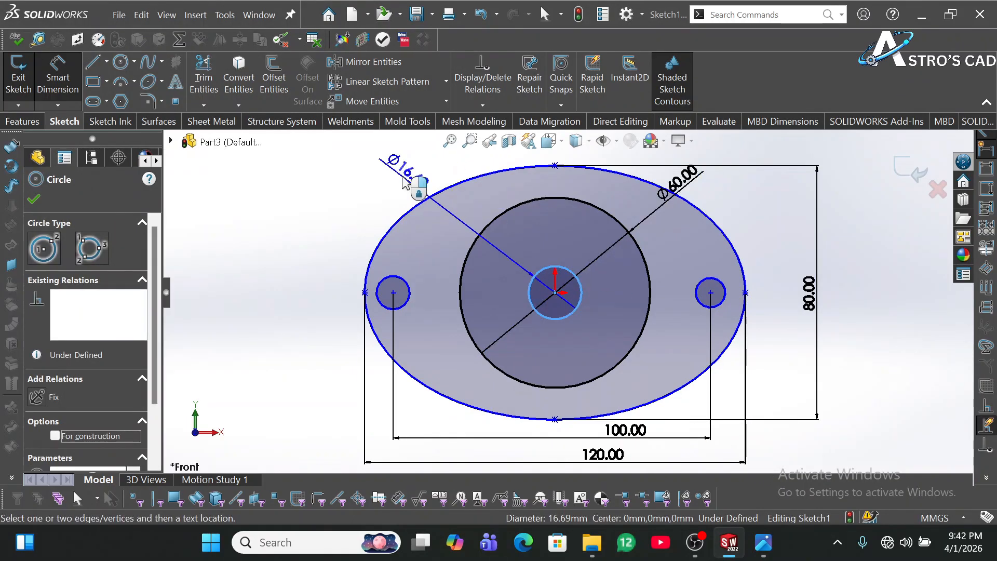
click(404, 182)
text(30)
key(Return)
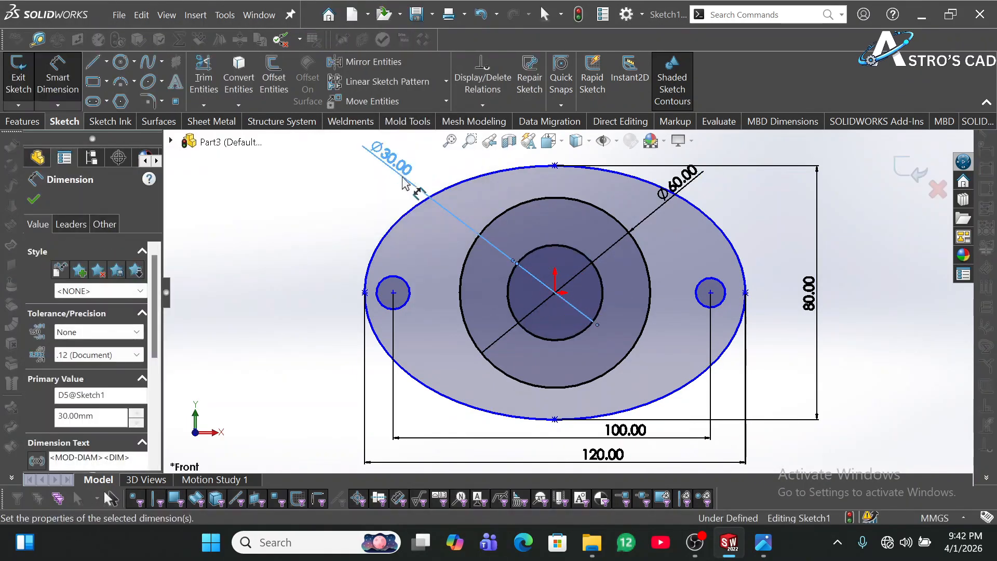
key(Escape)
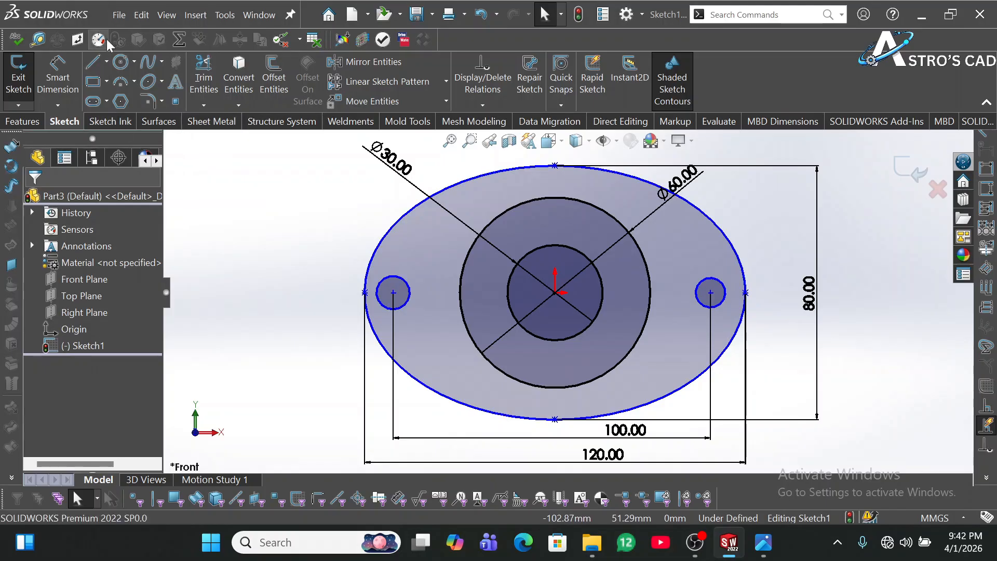
- Draw a horizontal centerline connecting the centres of the two small circles
click(106, 62)
click(111, 101)
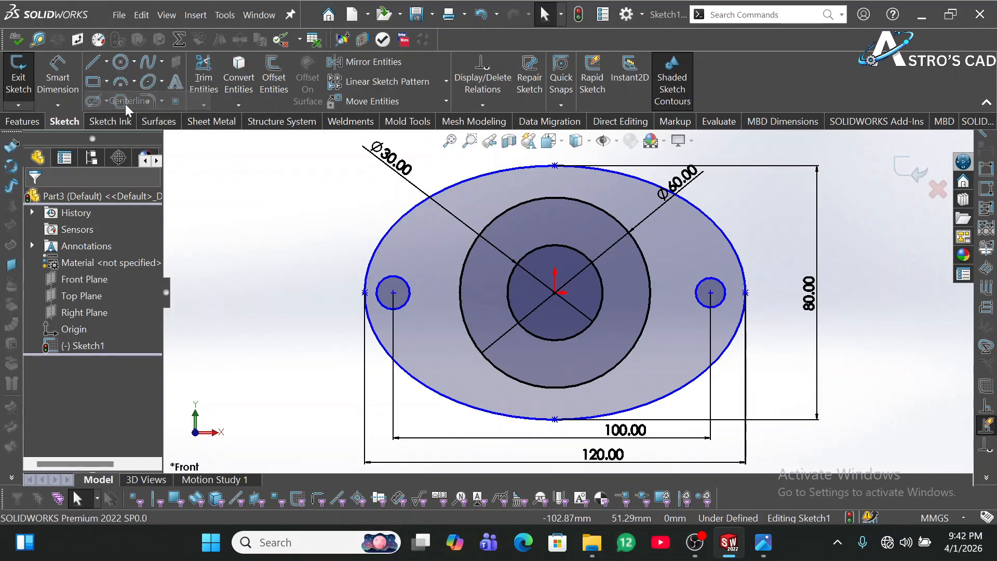
click(393, 293)
click(710, 292)
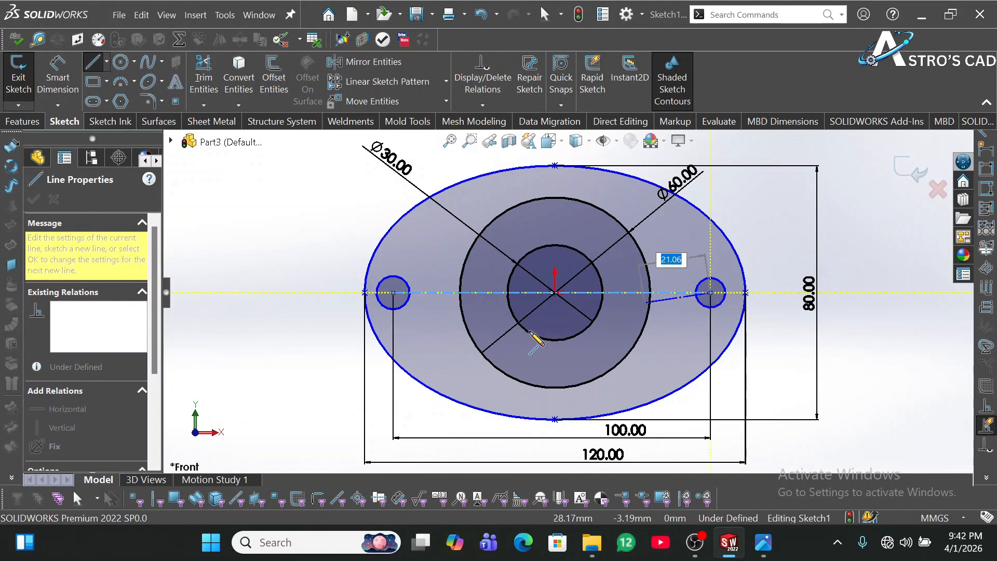
key(Escape)
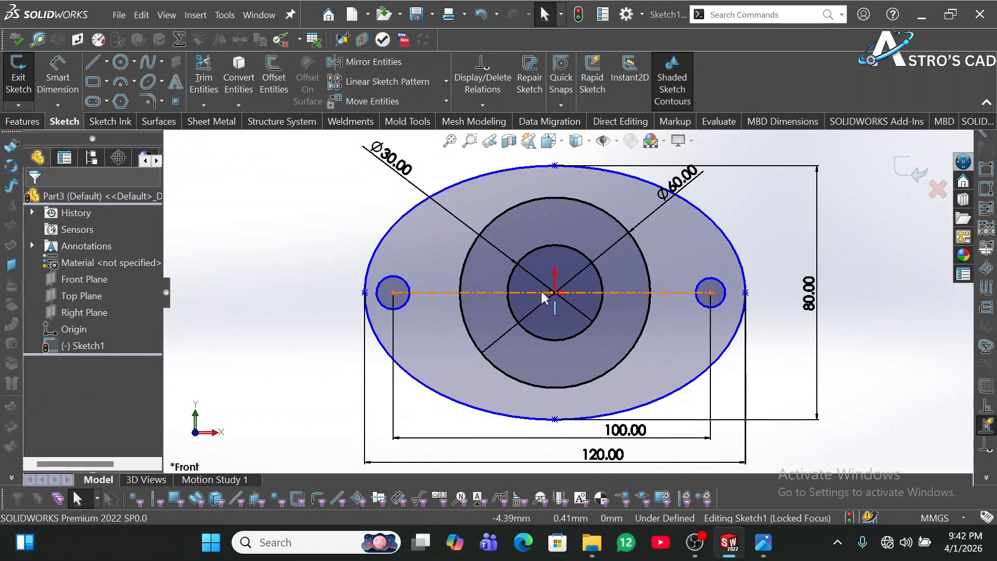
- Add a Coincident relation between the centerline's midpoint and the origin to centre the two small holes
scroll(549, 292, down, 6)
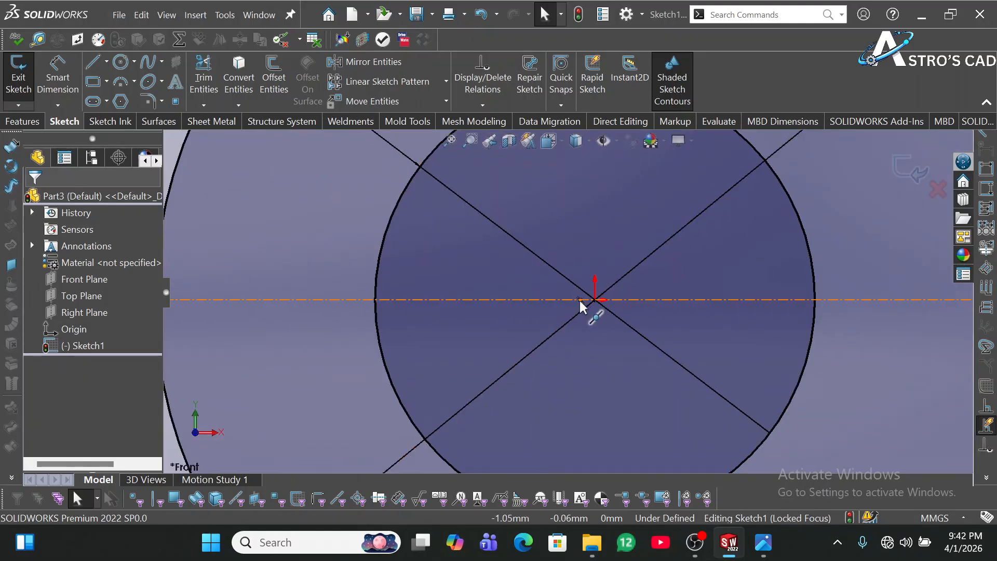
click(580, 301)
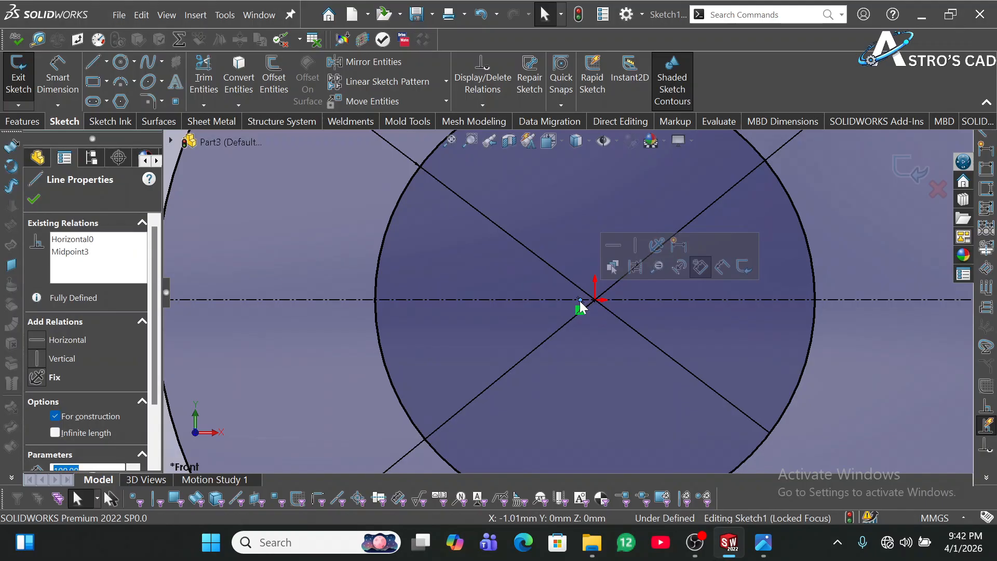
ctrl+click(596, 301)
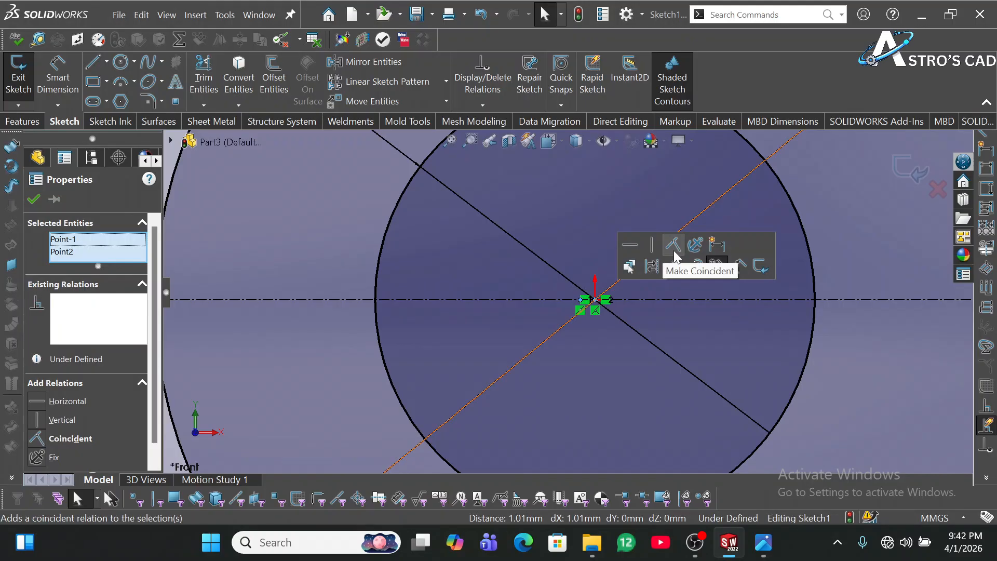
key(f)
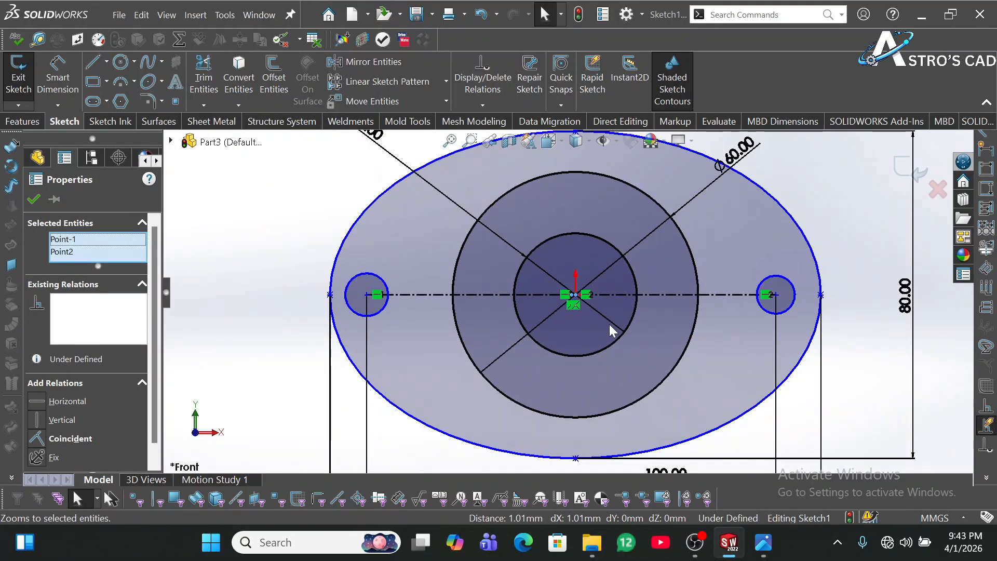
key(ctrl)
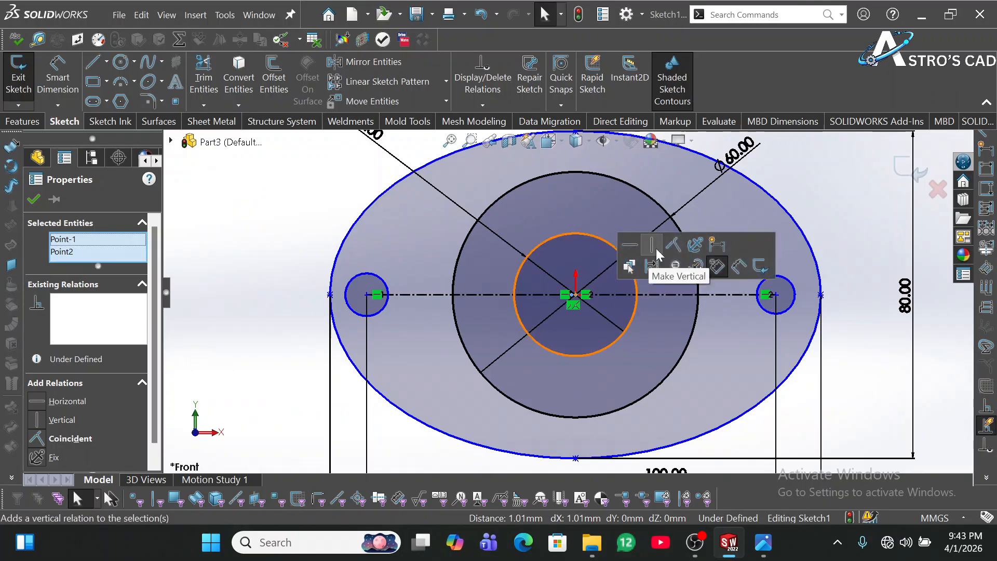
click(674, 245)
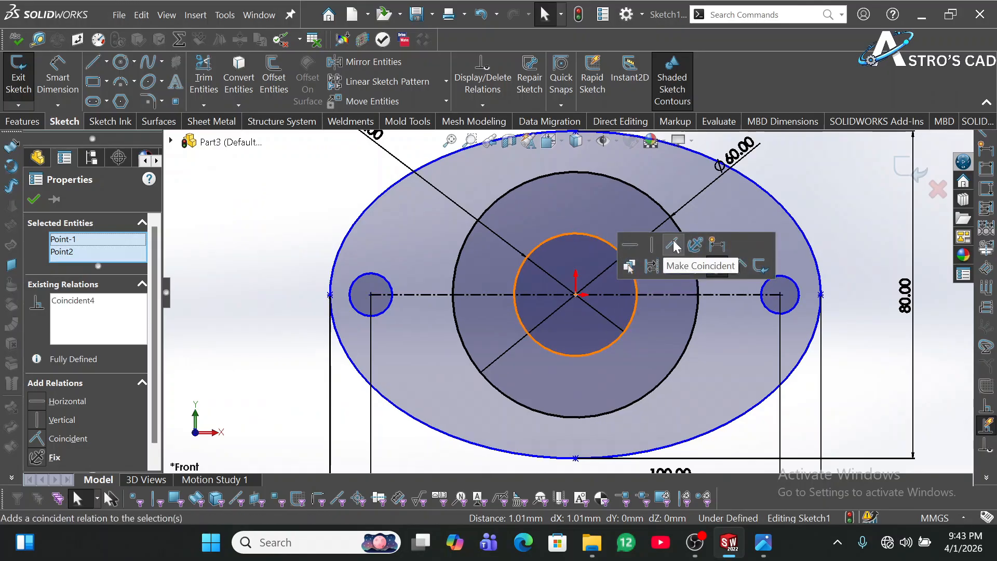
click(841, 229)
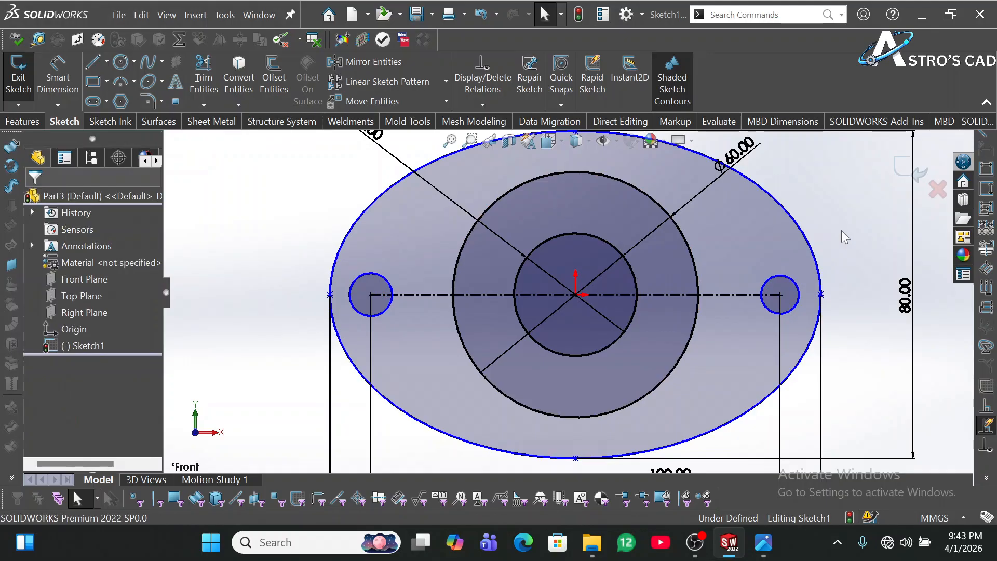
scroll(841, 229, up, 1)
scroll(793, 266, up, 1)
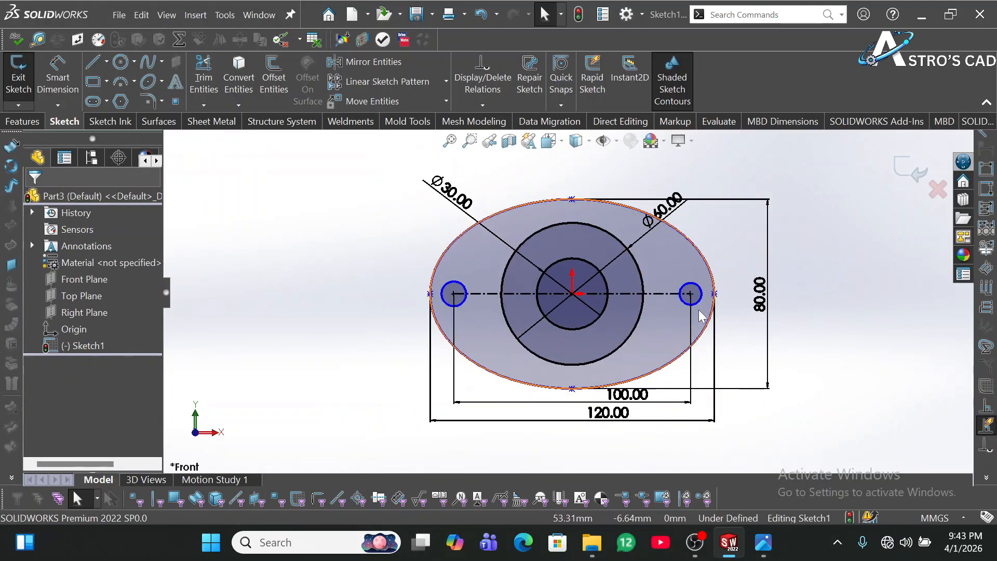
- Dimension the left small circle's diameter to 10 mm
click(58, 78)
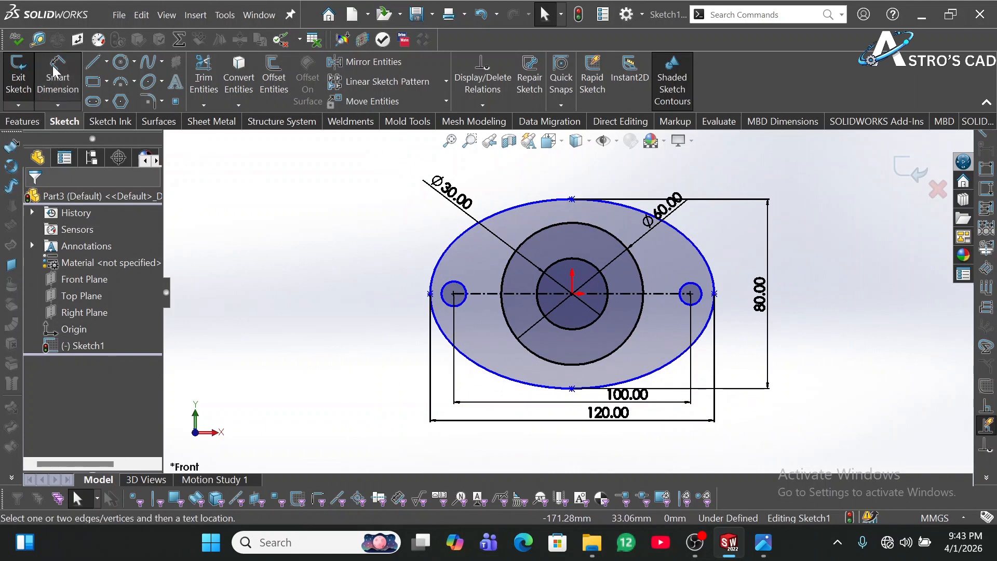
click(443, 287)
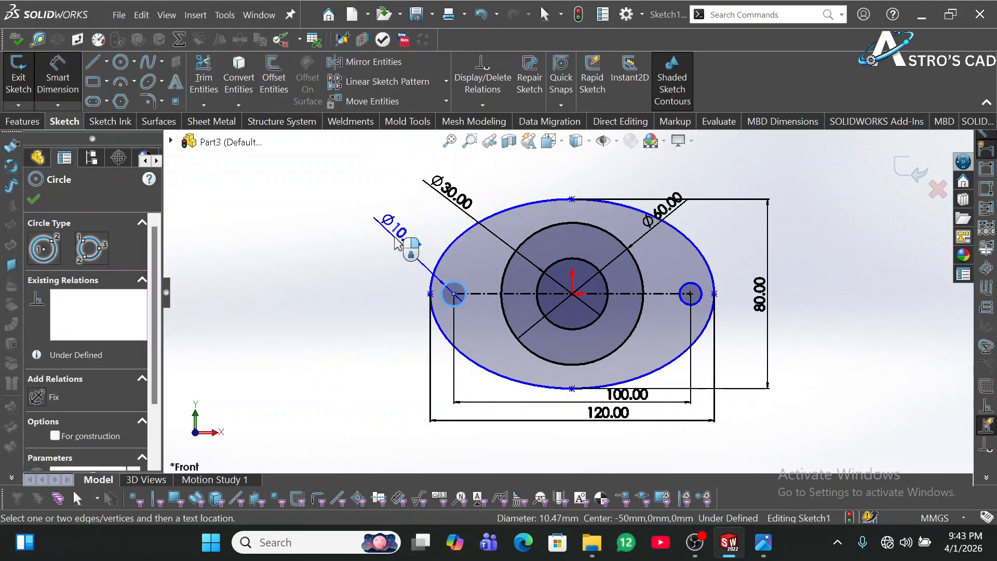
click(396, 242)
text(10)
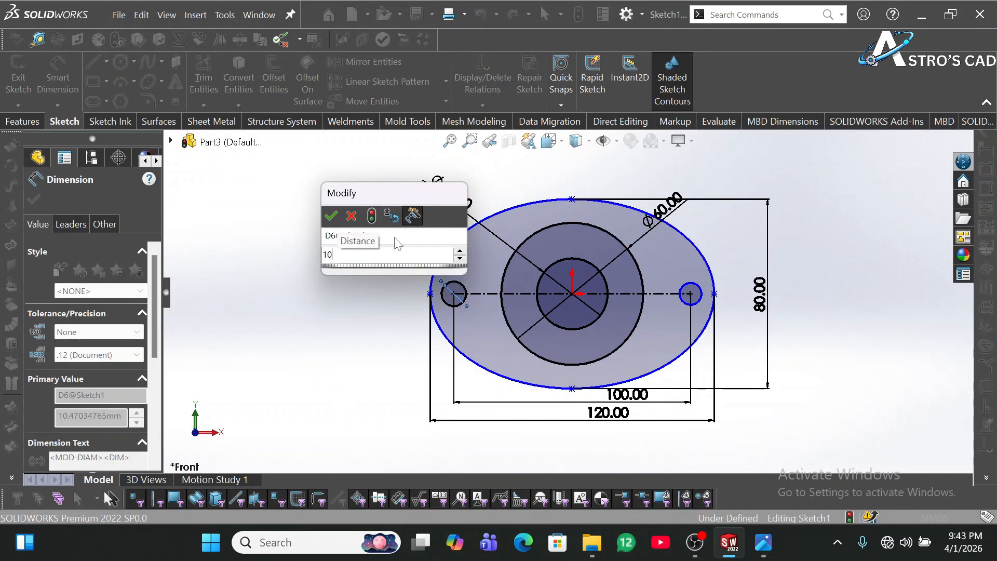
key(Return)
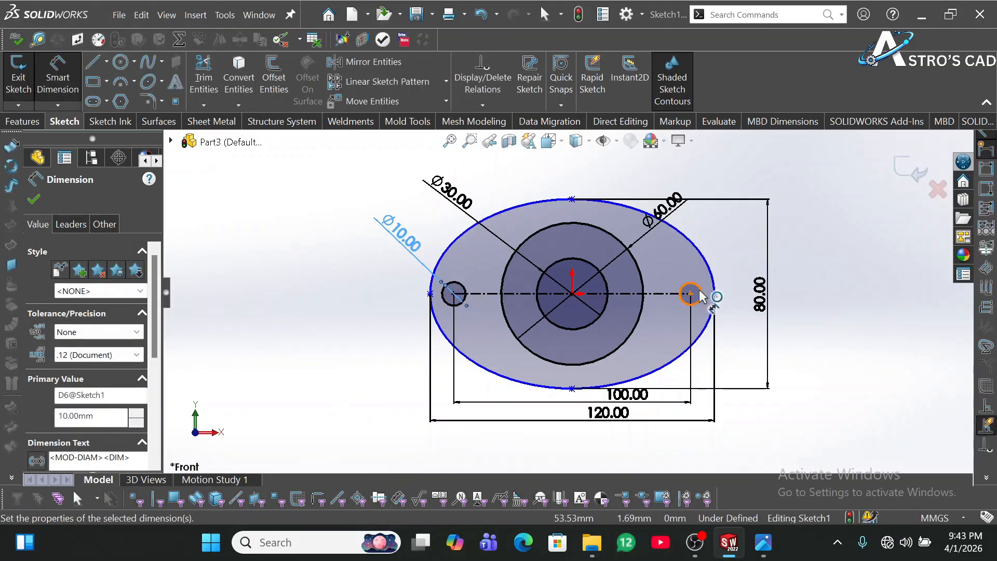
key(Escape)
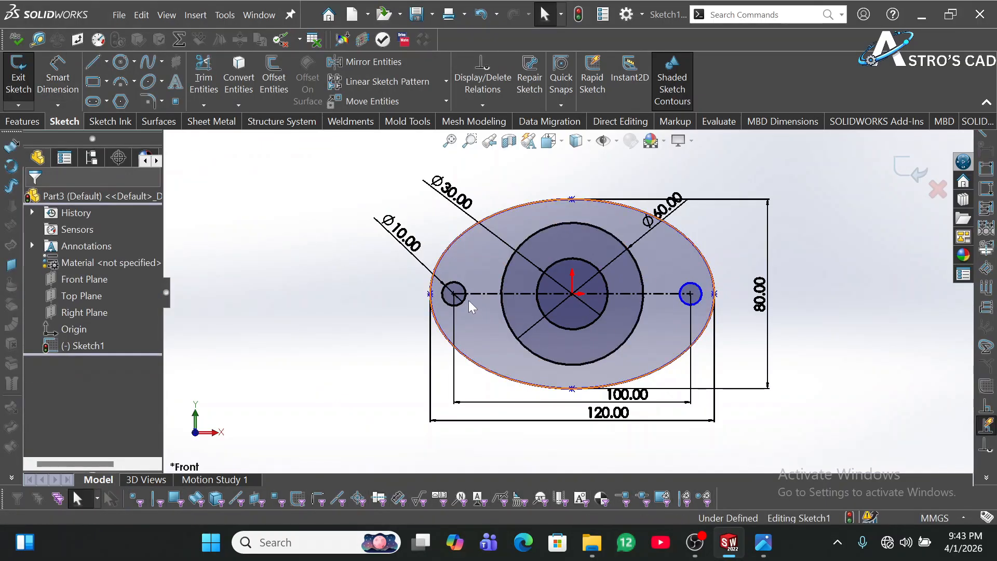
- Add an Equal relation between the two small circles at either end of the horizontal centerline
click(465, 297)
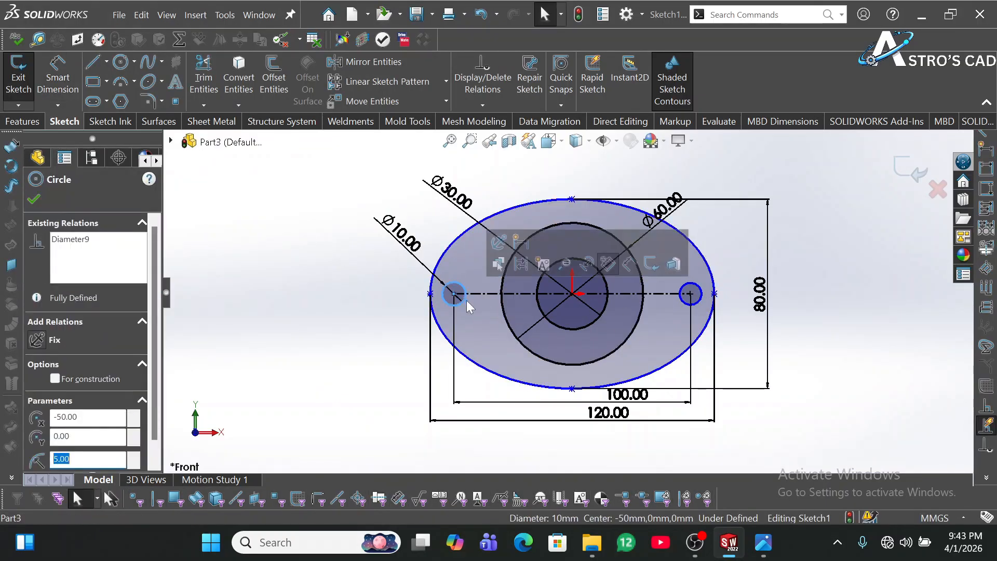
ctrl+click(704, 305)
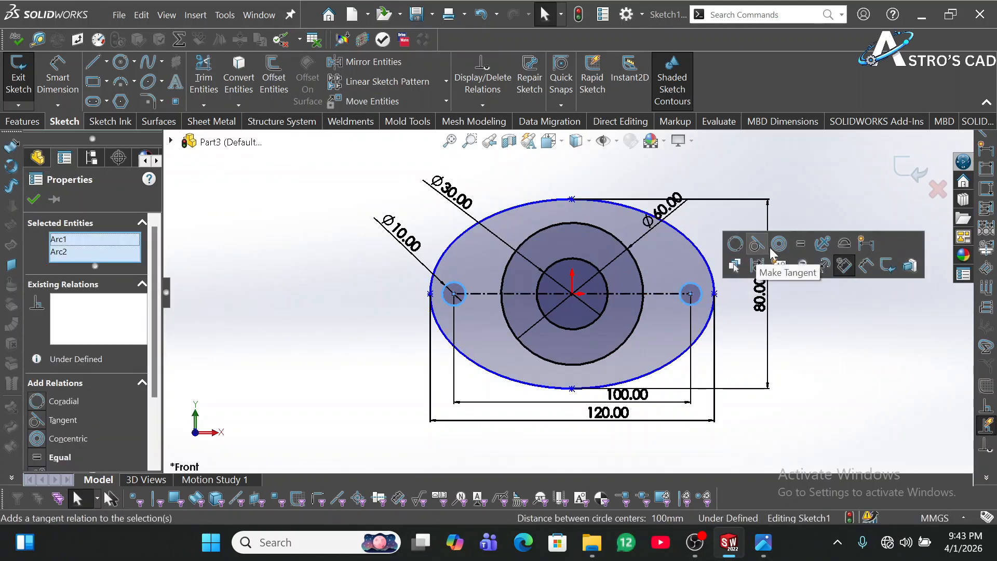
click(800, 245)
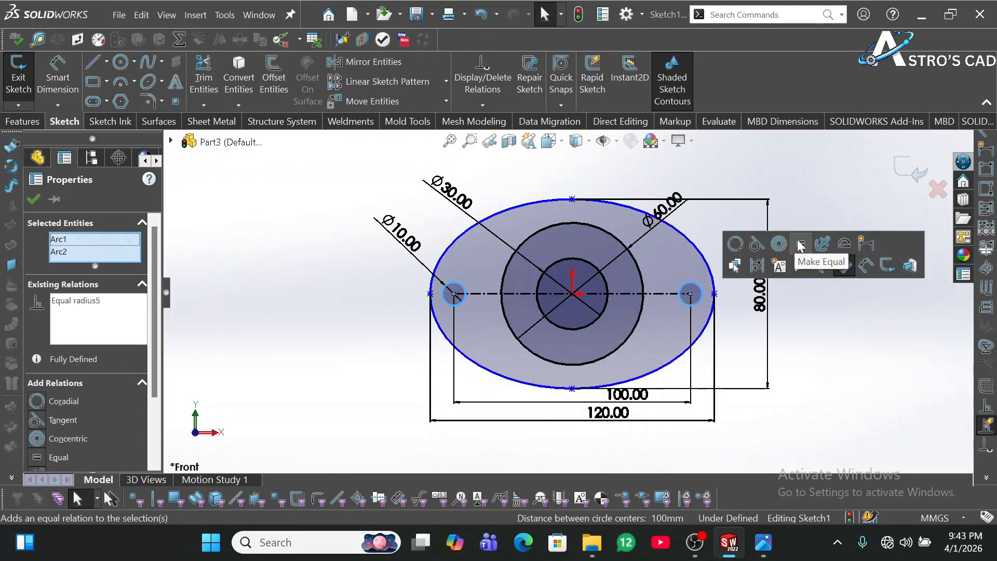
click(808, 332)
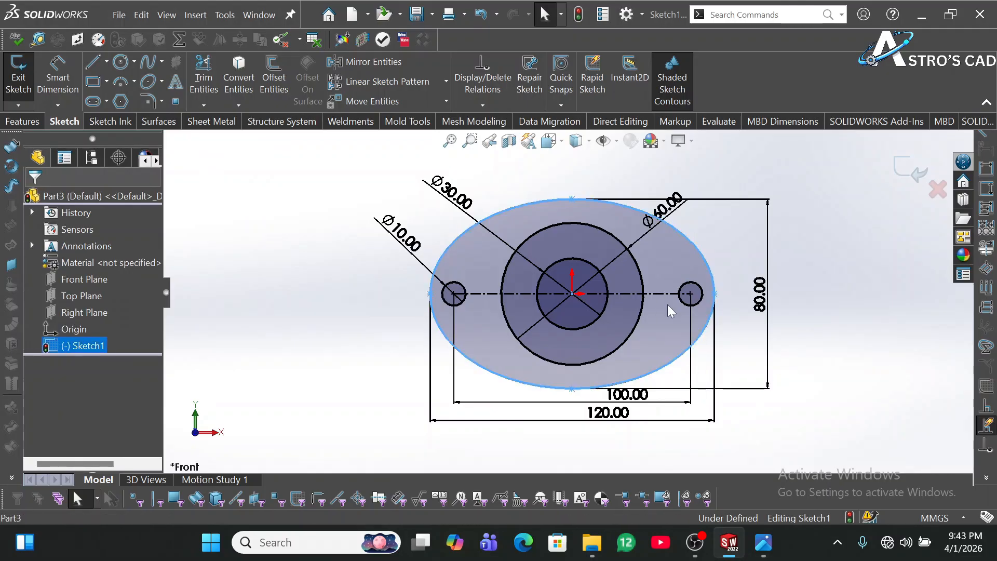
- Add a Horizontal relation between the ellipse's right quadrant point and its centre at the origin, and exit the sketch
click(704, 260)
click(730, 327)
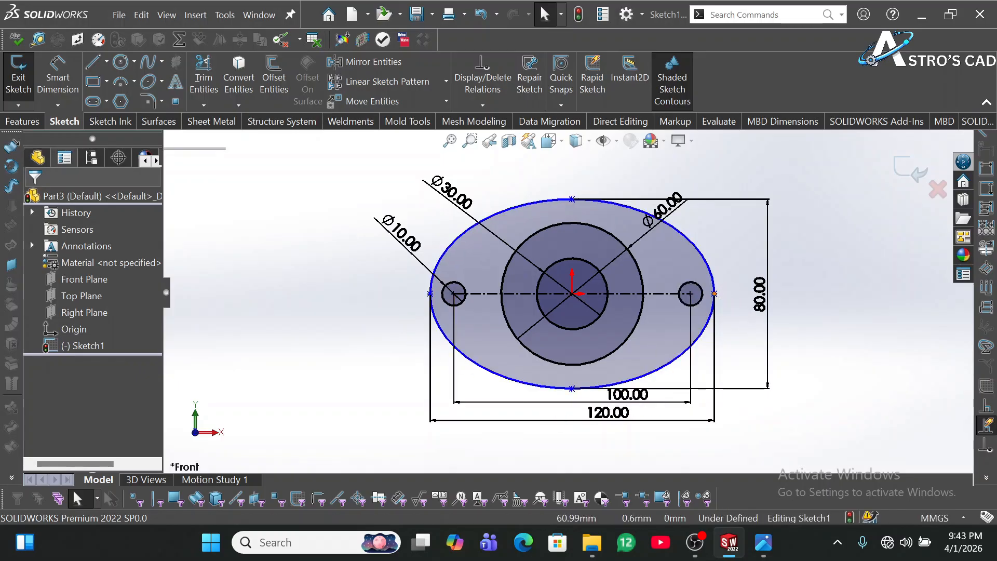
click(715, 294)
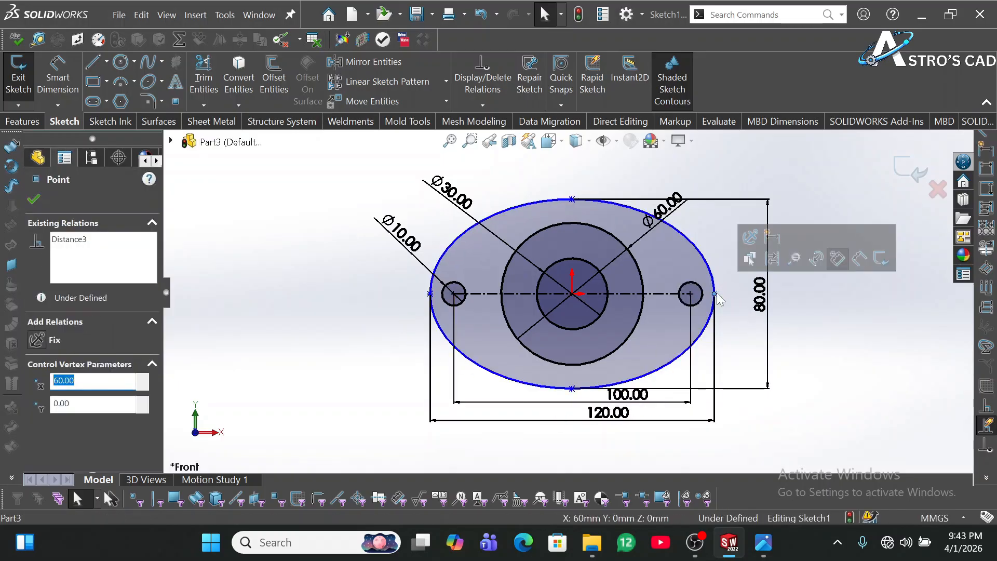
ctrl+click(572, 293)
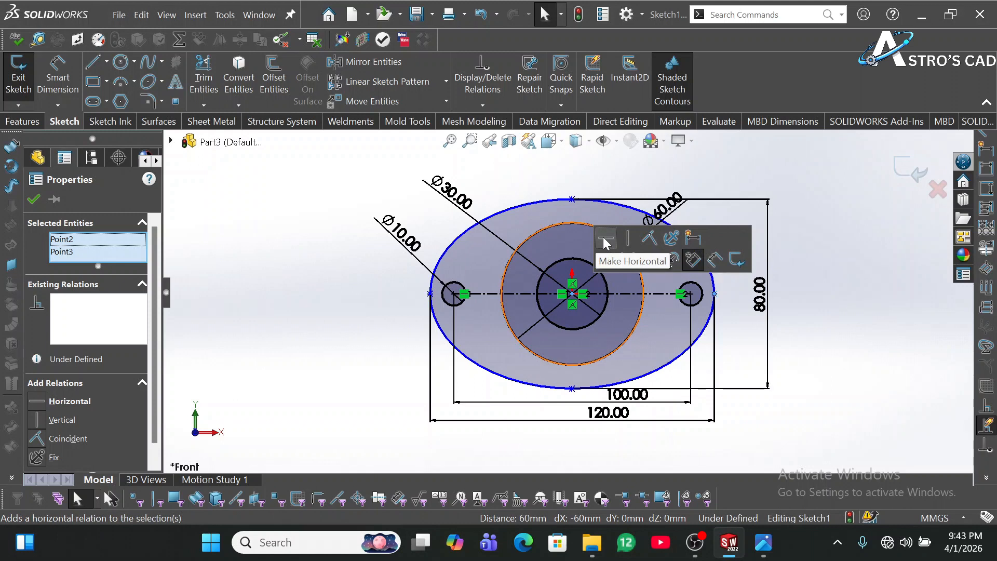
click(603, 241)
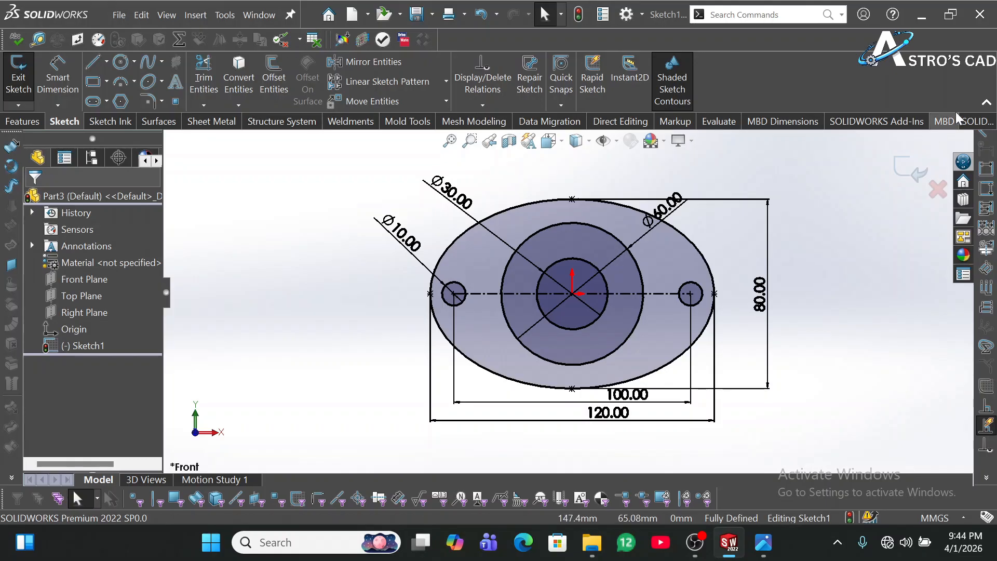
click(908, 174)
click(798, 291)
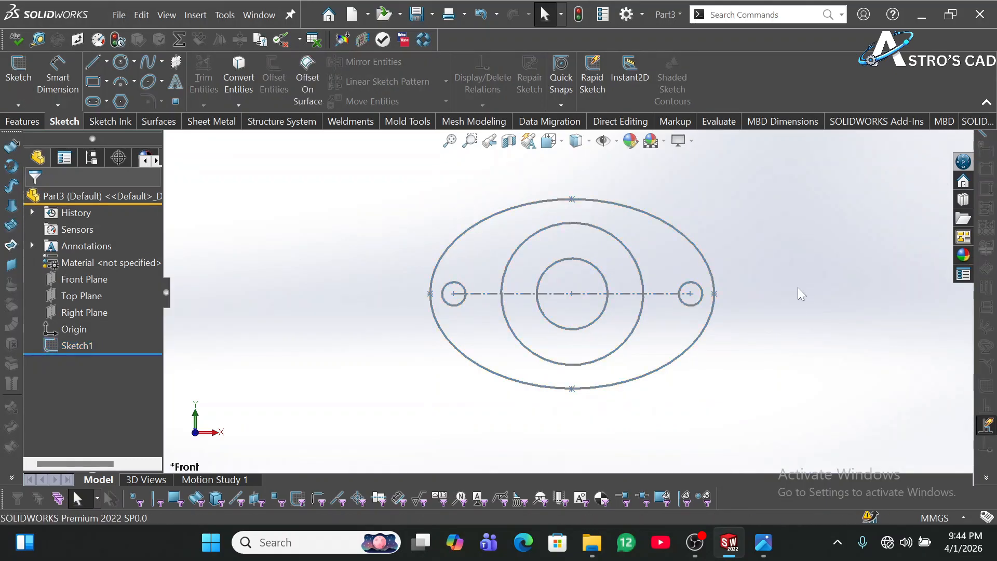